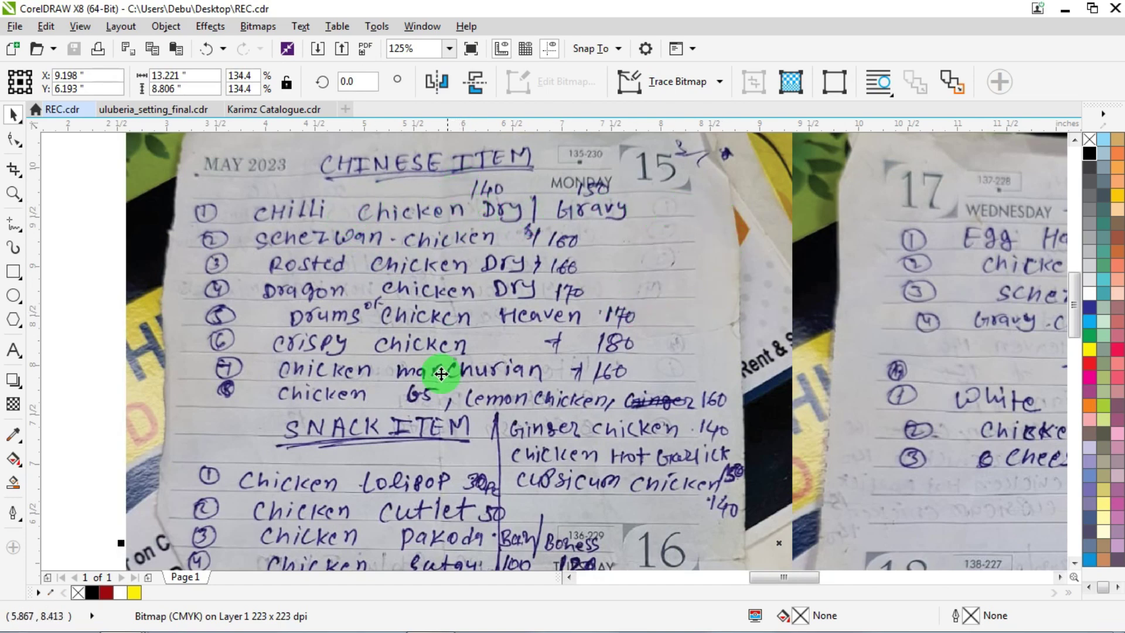
Examine the handwritten menu notes and the food photos placed beside the page in REC.cdr.
{"action": "scroll", "coordinate": [339, 364], "scroll_direction": "down", "scroll_amount": 2}
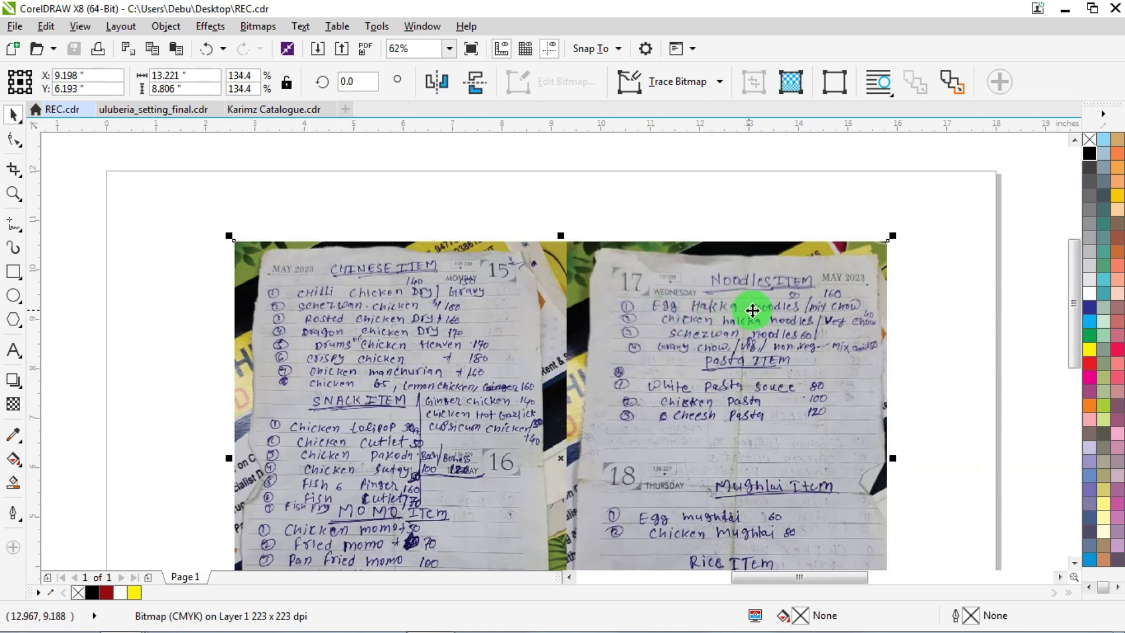
{"action": "scroll", "coordinate": [738, 305], "scroll_direction": "up", "scroll_amount": 2}
{"action": "scroll", "coordinate": [705, 277], "scroll_direction": "down", "scroll_amount": 1}
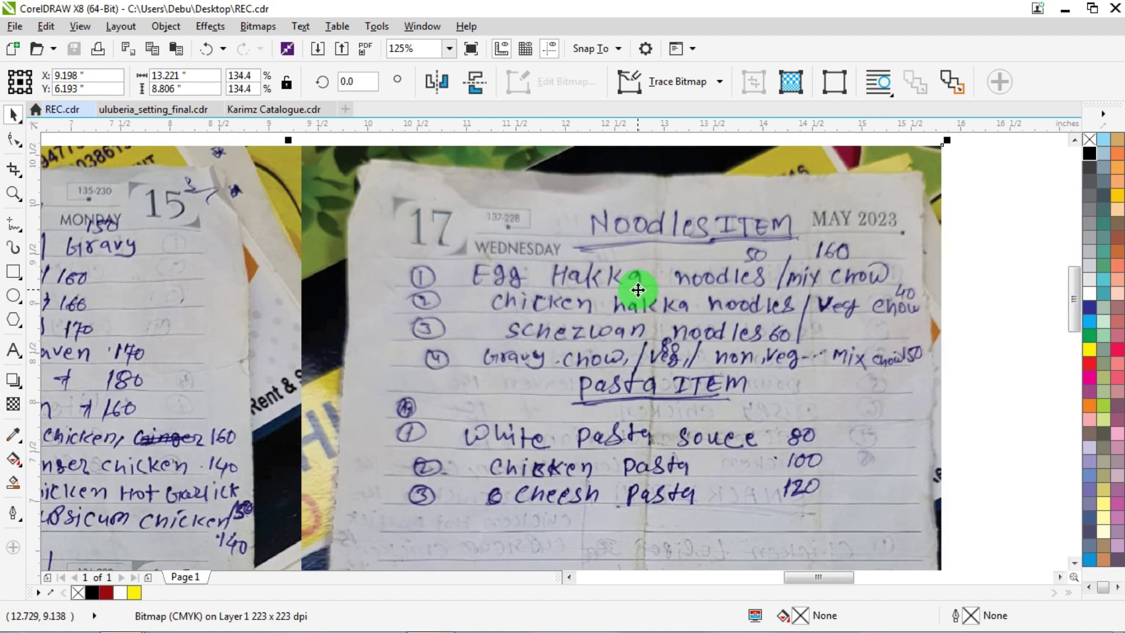
{"action": "scroll", "coordinate": [583, 269], "scroll_direction": "down", "scroll_amount": 5}
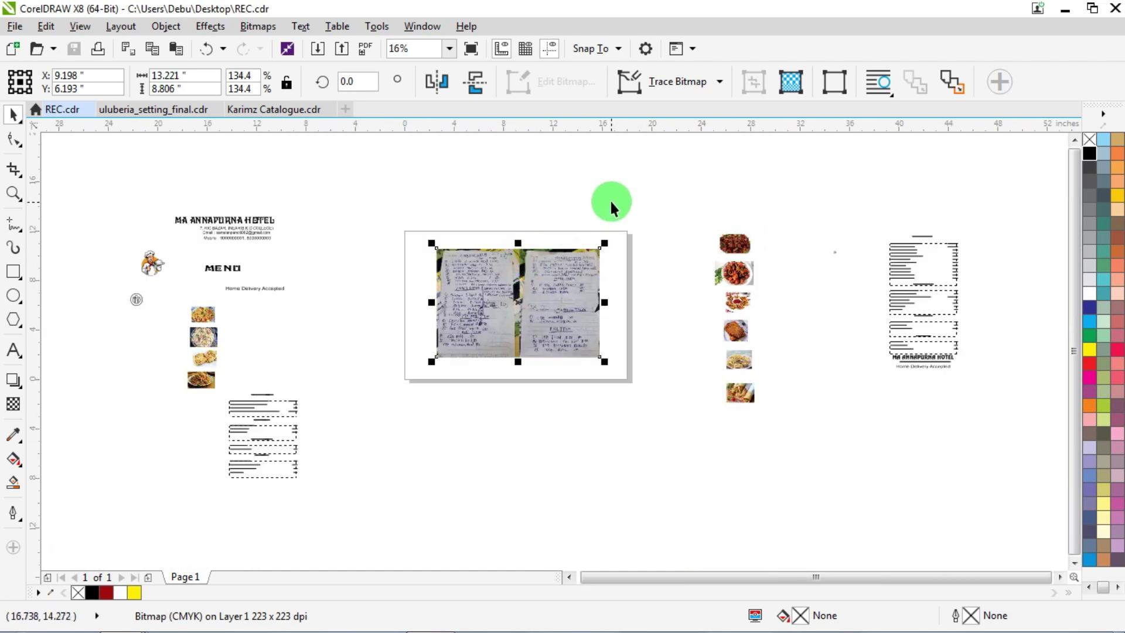
{"action": "left_click", "coordinate": [610, 204]}
{"action": "scroll", "coordinate": [728, 274], "scroll_direction": "up", "scroll_amount": 3}
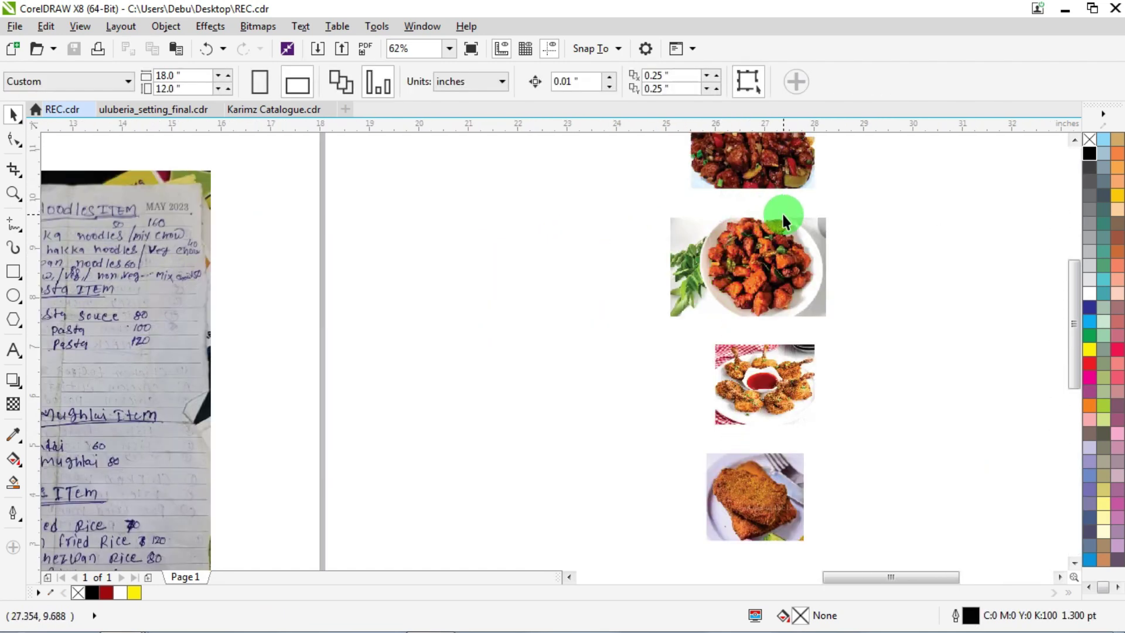
{"action": "scroll", "coordinate": [781, 215], "scroll_direction": "down", "scroll_amount": 2}
{"action": "left_click", "coordinate": [720, 205]}
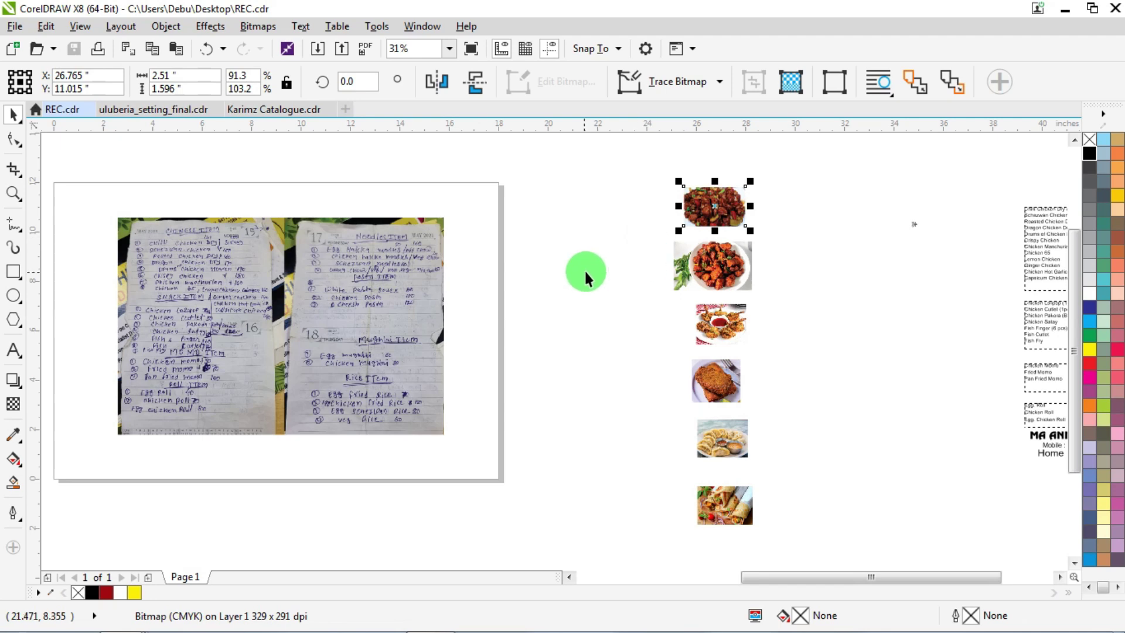
{"action": "scroll", "coordinate": [591, 267], "scroll_direction": "down", "scroll_amount": 5}
{"action": "scroll", "coordinate": [552, 268], "scroll_direction": "up", "scroll_amount": 5}
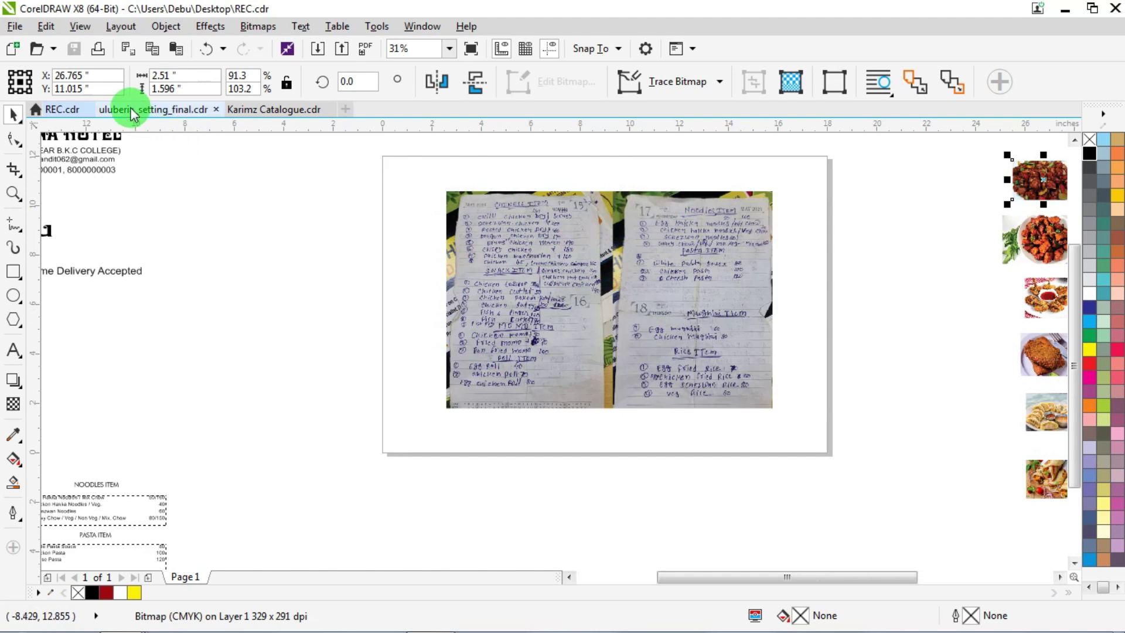
Switch to Karimz Catalogue.cdr and review the layout of its menu pages as a design reference.
{"action": "left_click", "coordinate": [263, 109]}
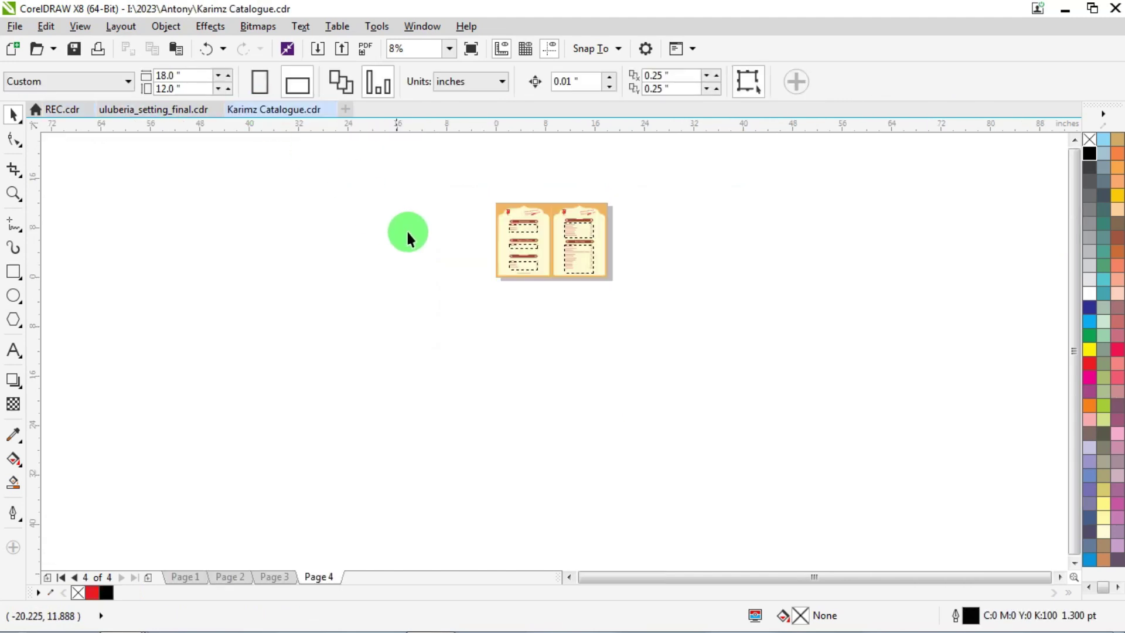
{"action": "scroll", "coordinate": [508, 209], "scroll_direction": "up", "scroll_amount": 2}
{"action": "scroll", "coordinate": [509, 207], "scroll_direction": "up", "scroll_amount": 1}
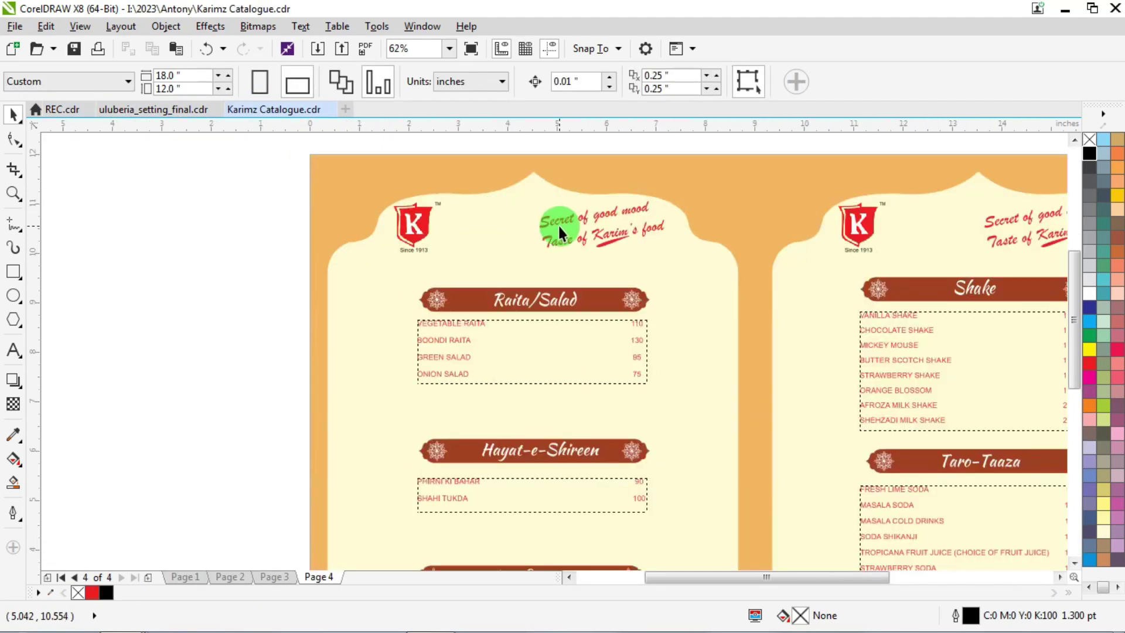
{"action": "left_click", "coordinate": [186, 580]}
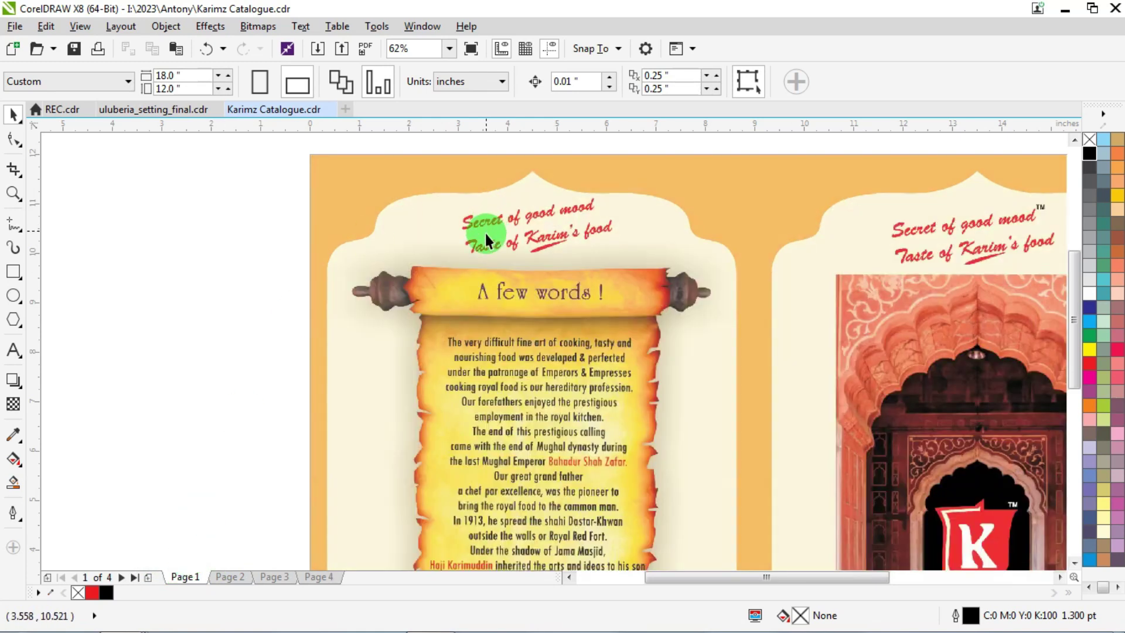
{"action": "scroll", "coordinate": [402, 238], "scroll_direction": "down", "scroll_amount": 2}
{"action": "scroll", "coordinate": [466, 269], "scroll_direction": "up", "scroll_amount": 1}
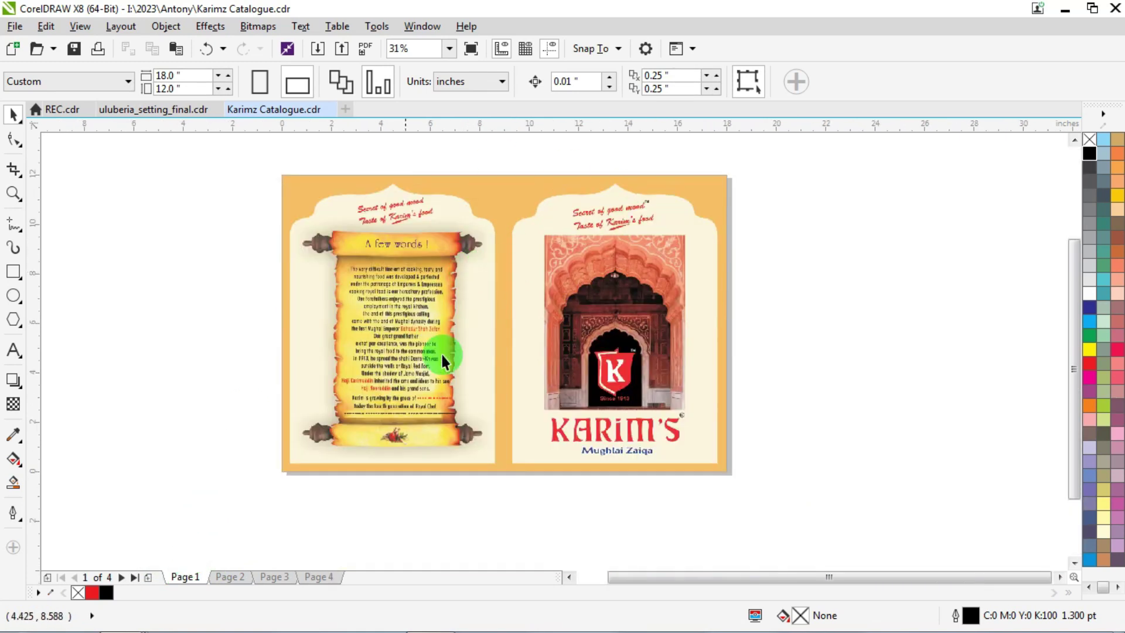
{"action": "key", "text": "Page_Down"}
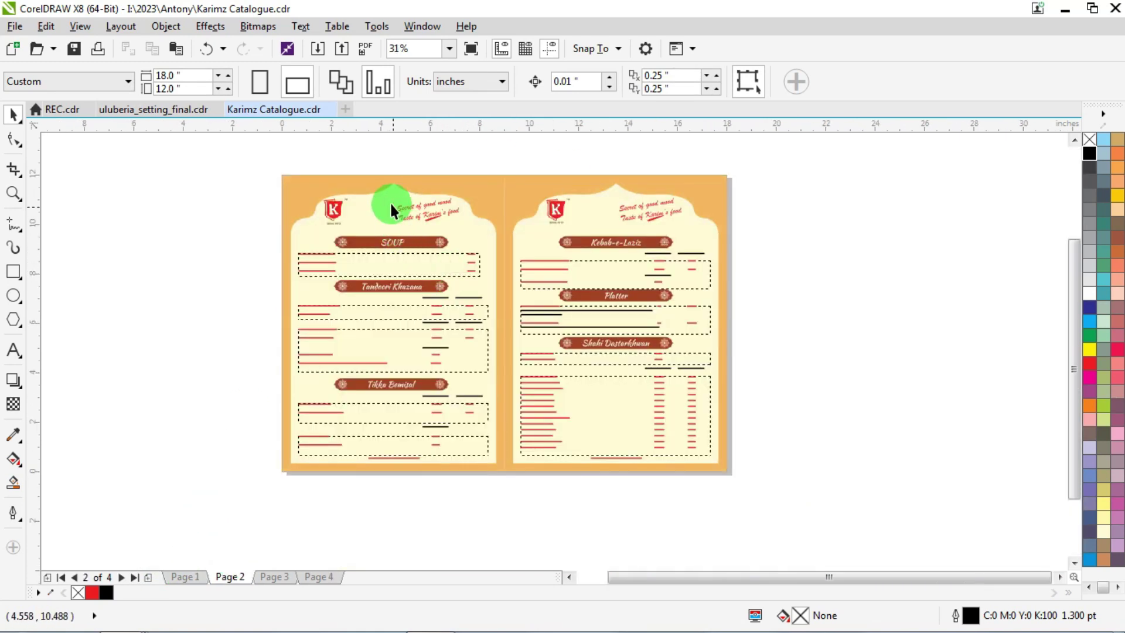
{"action": "scroll", "coordinate": [386, 195], "scroll_direction": "up", "scroll_amount": 1}
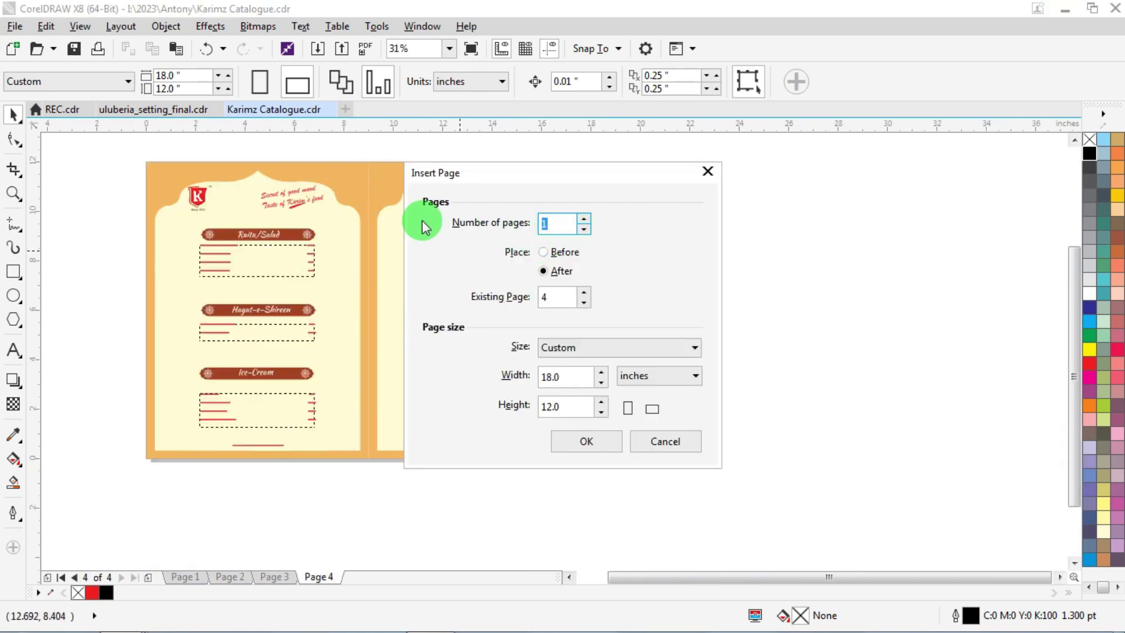
{"action": "key", "text": "Escape"}
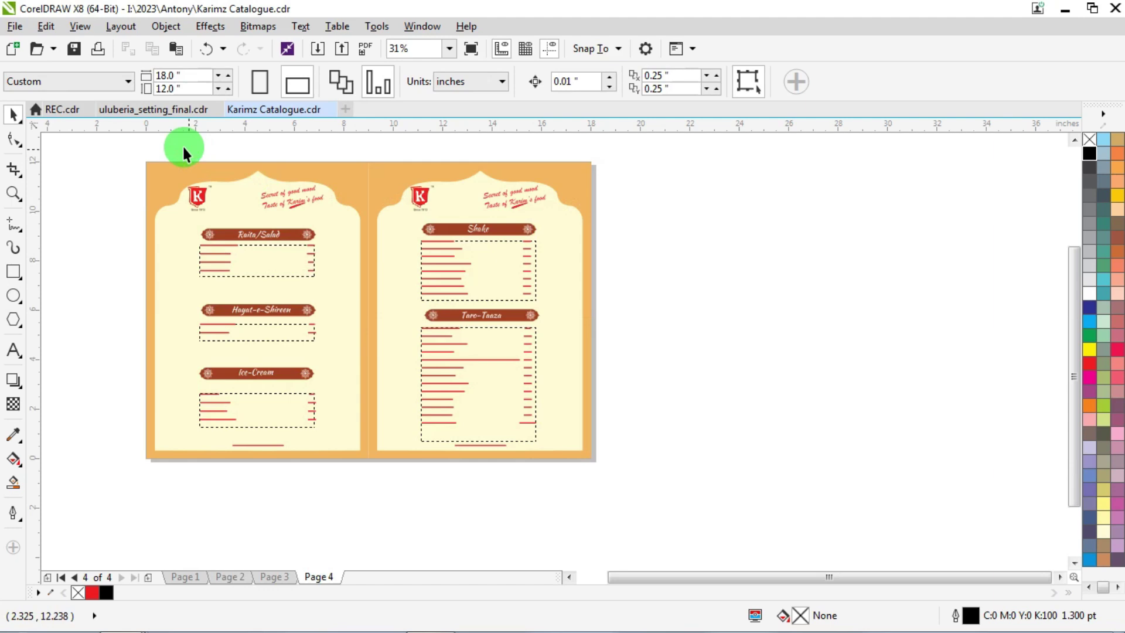
Switch to uluberia_setting_final.cdr and review its hotel header and the menu layouts on its first pages.
{"action": "left_click", "coordinate": [128, 111]}
{"action": "scroll", "coordinate": [458, 238], "scroll_direction": "up", "scroll_amount": 2}
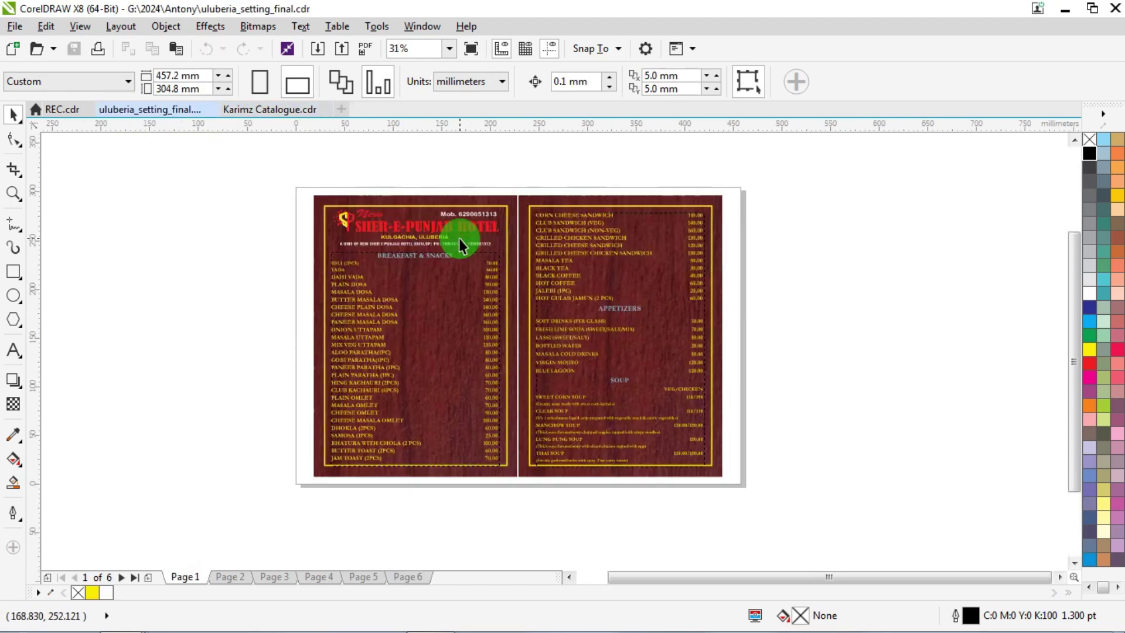
{"action": "scroll", "coordinate": [335, 217], "scroll_direction": "up", "scroll_amount": 1}
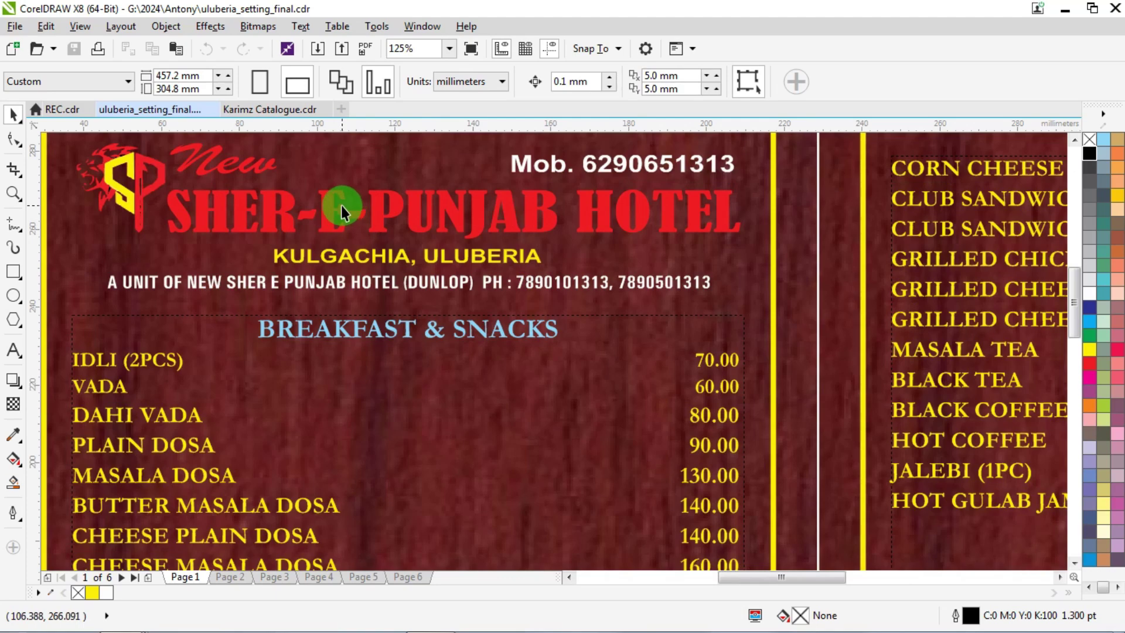
{"action": "scroll", "coordinate": [410, 205], "scroll_direction": "down", "scroll_amount": 2}
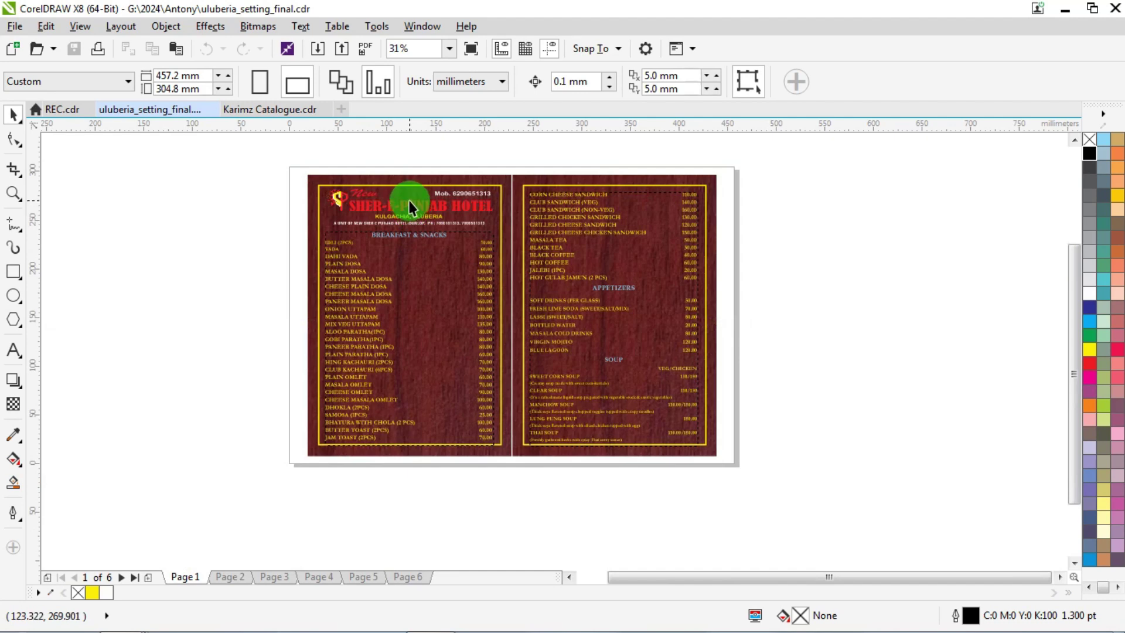
{"action": "scroll", "coordinate": [505, 202], "scroll_direction": "down", "scroll_amount": 1}
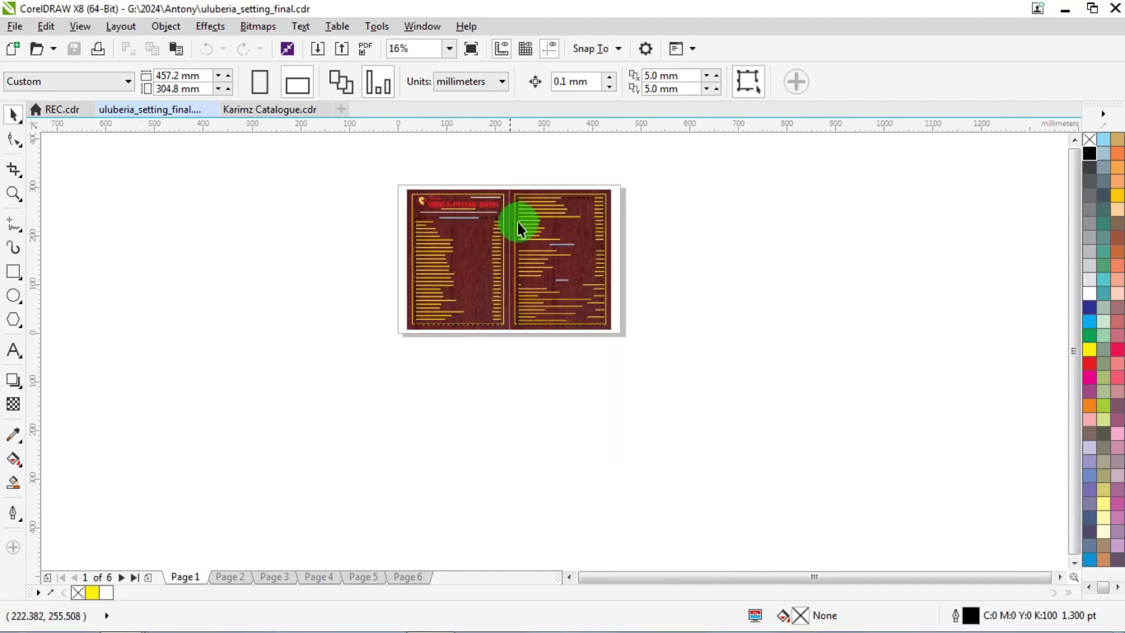
{"action": "scroll", "coordinate": [548, 233], "scroll_direction": "up", "scroll_amount": 1}
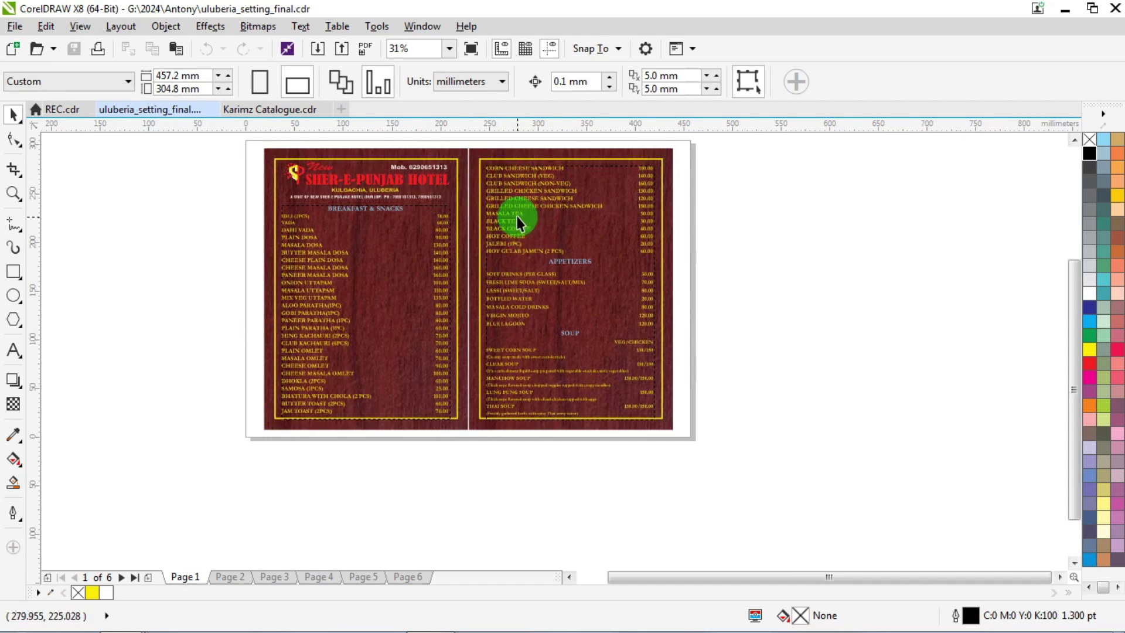
{"action": "key", "text": "Page_Down"}
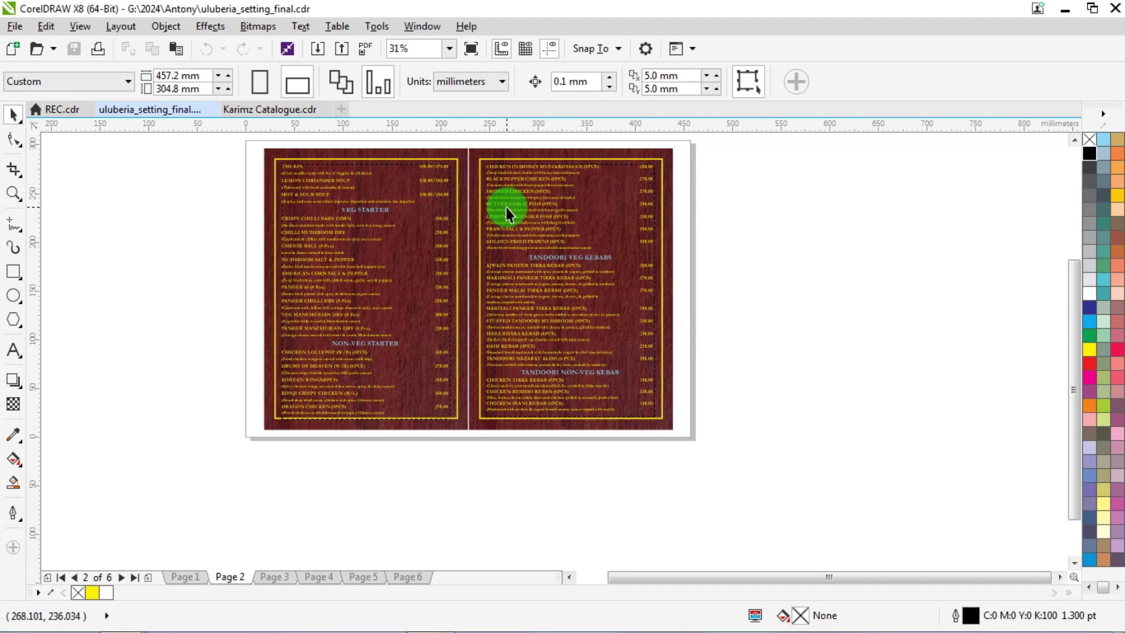
{"action": "key", "text": "Page_Down"}
{"action": "key", "text": "Page_Down"}
{"action": "key", "text": "Page_Down"}
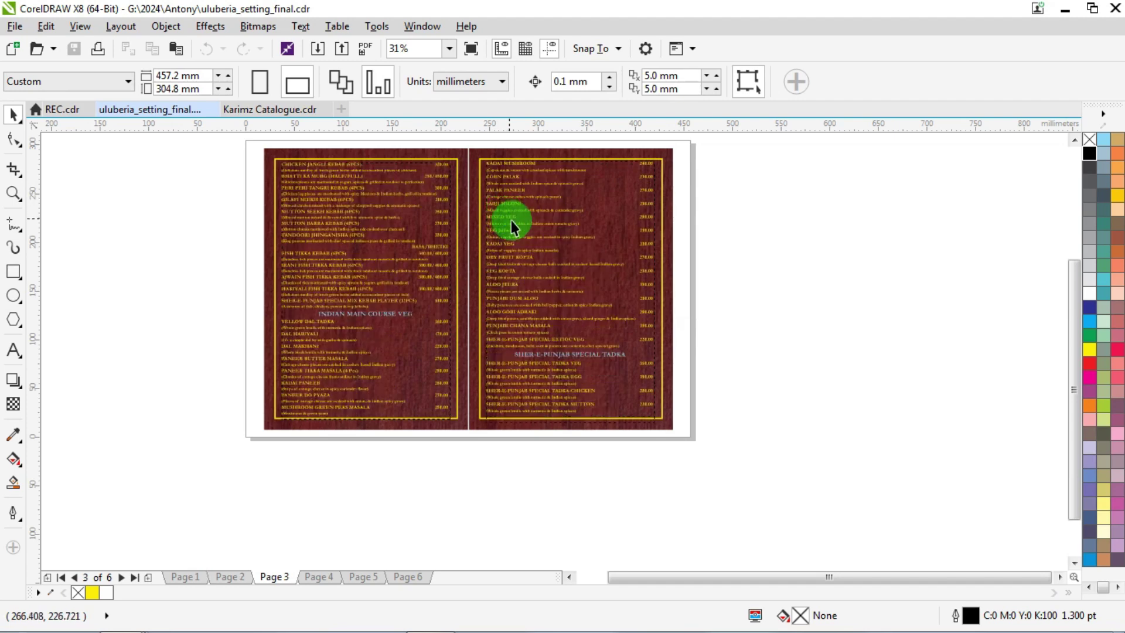
Return to Karimz Catalogue.cdr and look back through its menu pages without inserting a new page.
{"action": "left_click", "coordinate": [253, 111]}
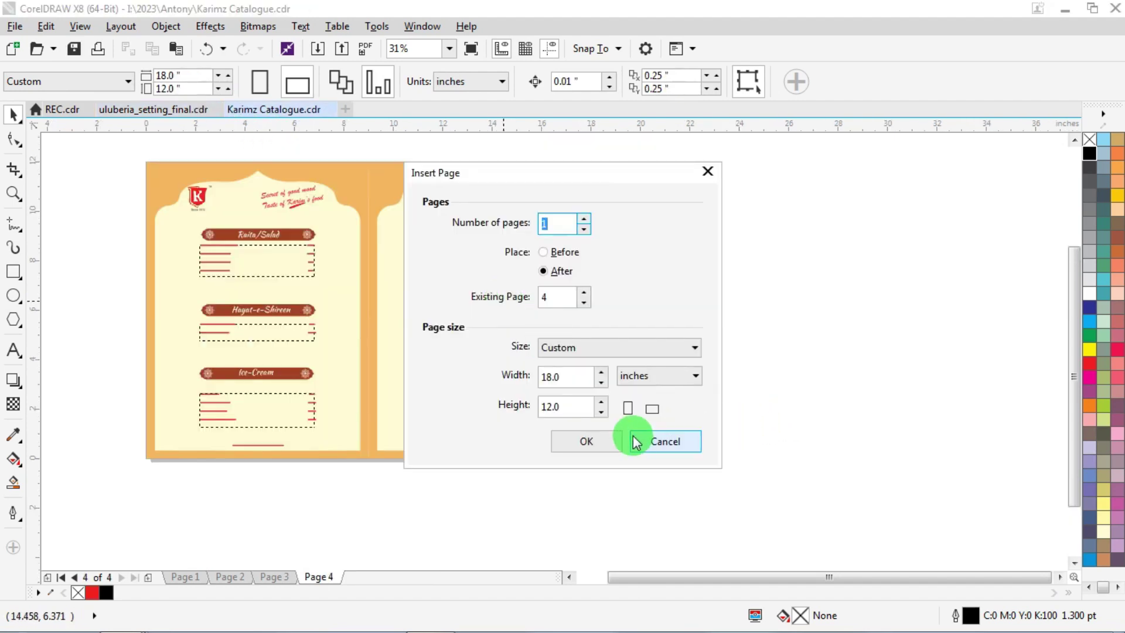
{"action": "left_click", "coordinate": [637, 441]}
{"action": "key", "text": "Page_Up"}
{"action": "key", "text": "Page_Up"}
{"action": "key", "text": "Page_Up"}
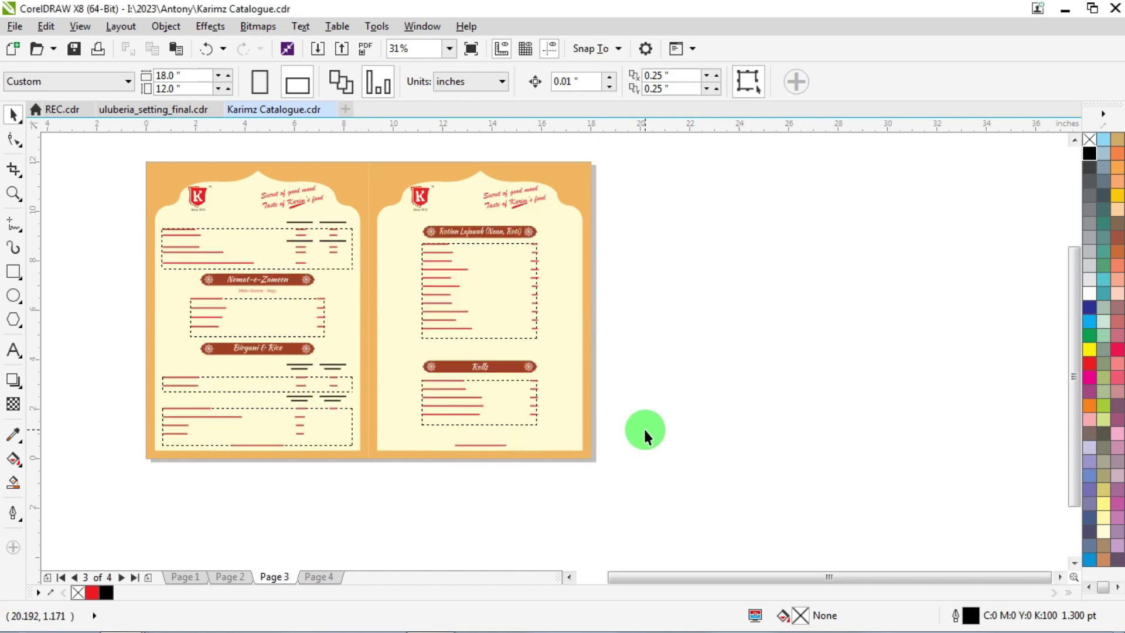
In REC.cdr, move the handwritten notes image off the page to just below the typed menu list beside the food photos.
{"action": "left_click", "coordinate": [55, 111]}
{"action": "scroll", "coordinate": [562, 270], "scroll_direction": "down", "scroll_amount": 3}
{"action": "scroll", "coordinate": [564, 266], "scroll_direction": "up", "scroll_amount": 1}
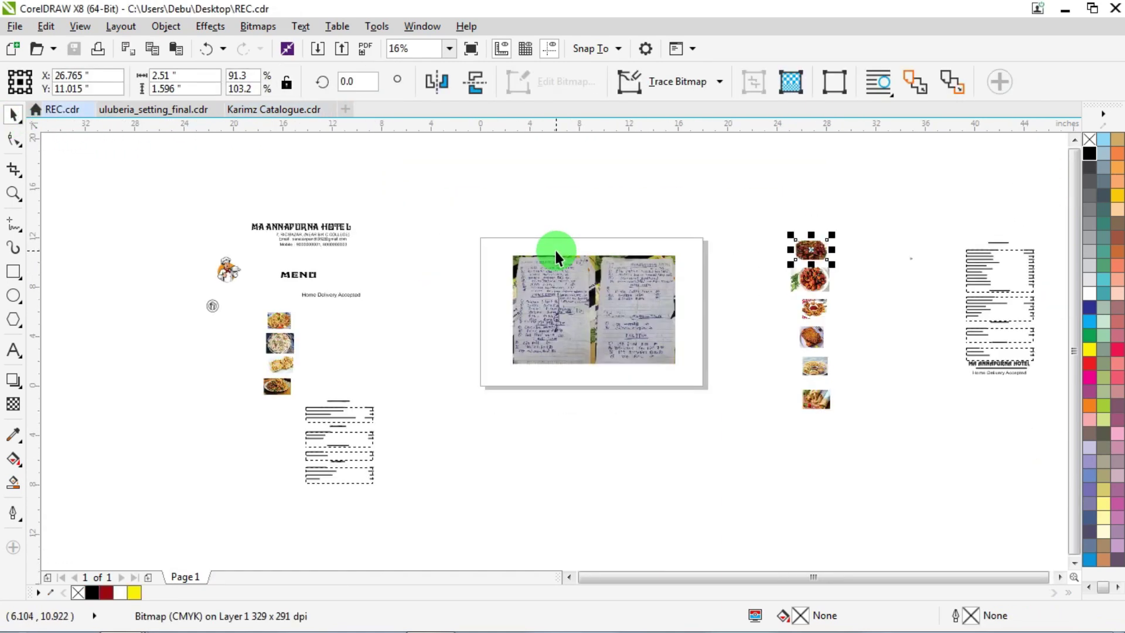
{"action": "scroll", "coordinate": [638, 279], "scroll_direction": "down", "scroll_amount": 1}
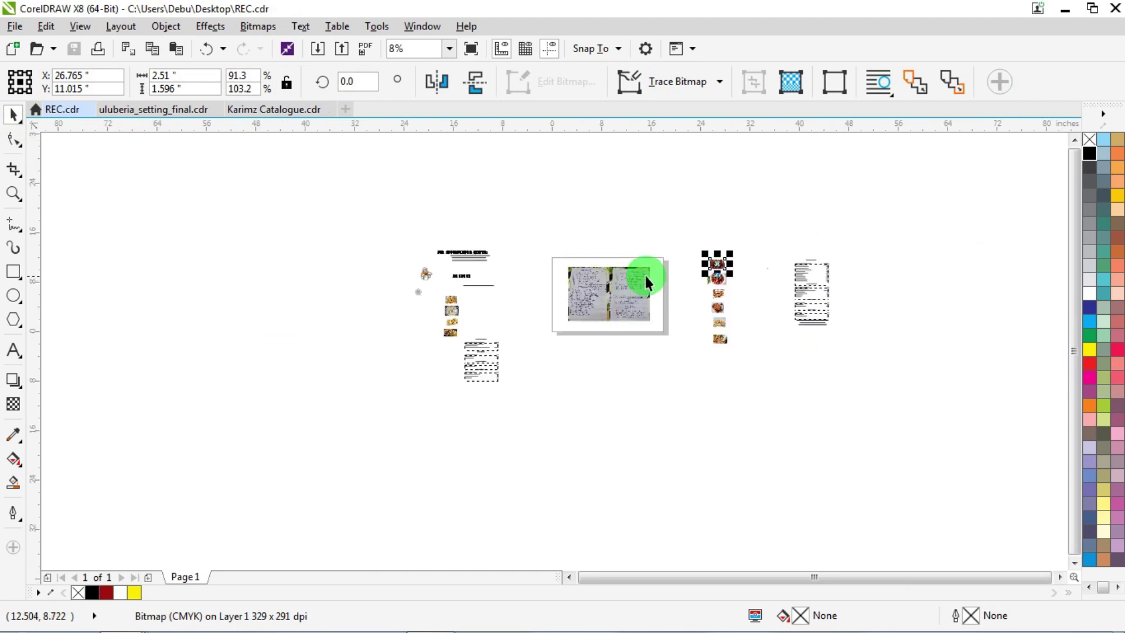
{"action": "scroll", "coordinate": [719, 291], "scroll_direction": "up", "scroll_amount": 1}
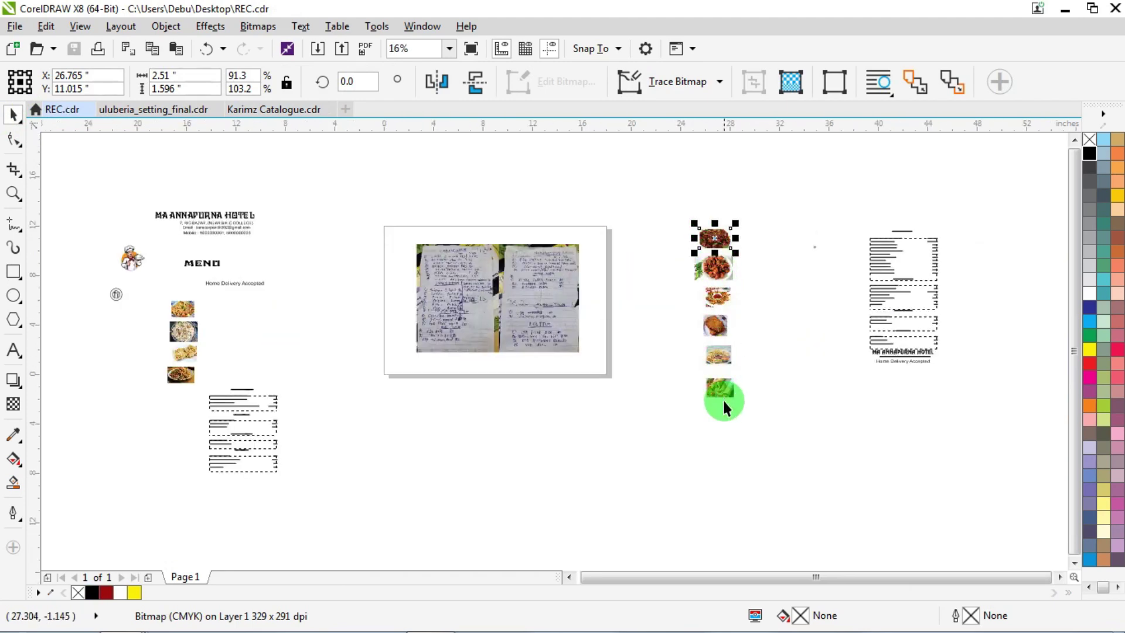
{"action": "left_click_drag", "start_coordinate": [367, 188], "coordinate": [596, 389]}
{"action": "left_click_drag", "start_coordinate": [456, 275], "coordinate": [800, 401]}
Examine the handwritten Chinese, snack, momo and roll item lists in the relocated notes image.
{"action": "scroll", "coordinate": [800, 400], "scroll_direction": "up", "scroll_amount": 3}
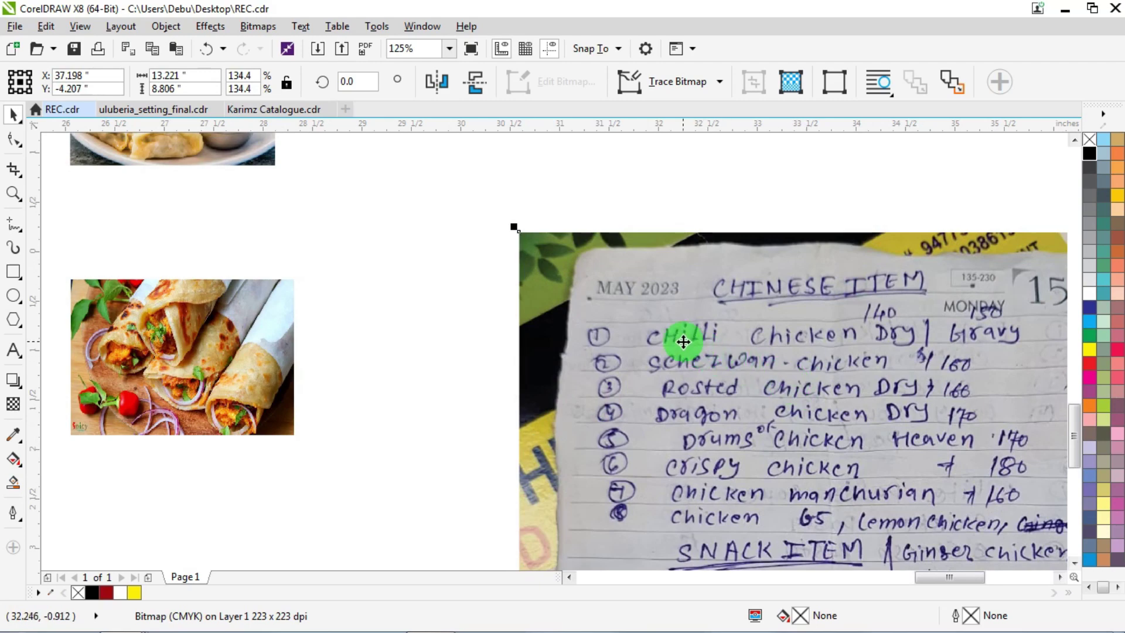
{"action": "scroll", "coordinate": [580, 253], "scroll_direction": "down", "scroll_amount": 1}
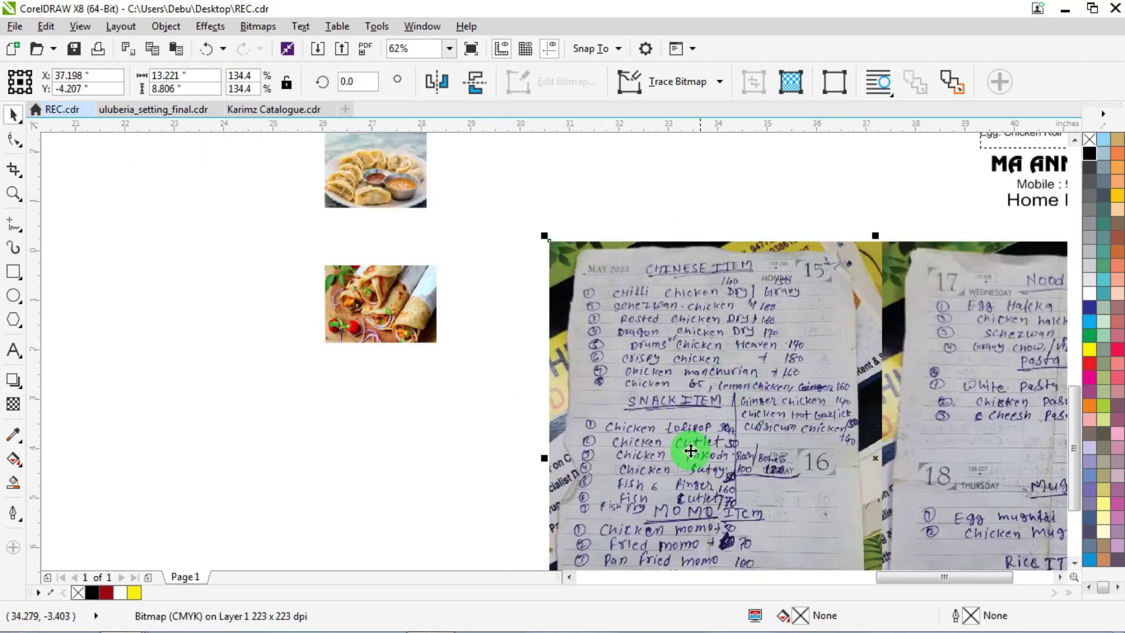
{"action": "scroll", "coordinate": [648, 450], "scroll_direction": "up", "scroll_amount": 1}
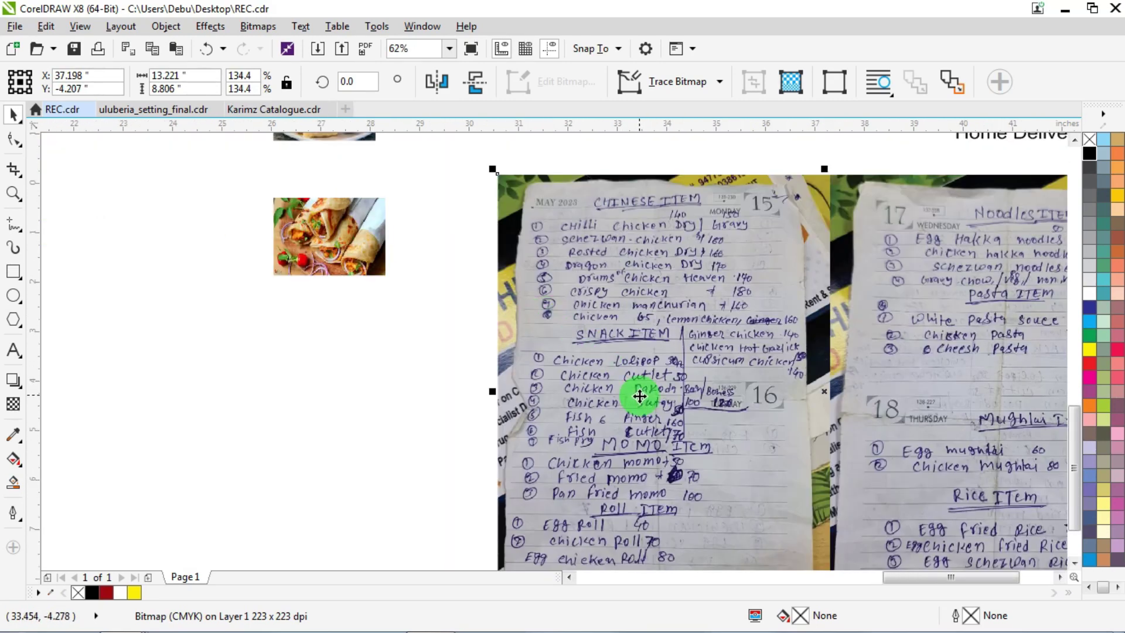
{"action": "scroll", "coordinate": [545, 314], "scroll_direction": "down", "scroll_amount": 1}
{"action": "scroll", "coordinate": [608, 389], "scroll_direction": "down", "scroll_amount": 1}
{"action": "scroll", "coordinate": [615, 410], "scroll_direction": "up", "scroll_amount": 2}
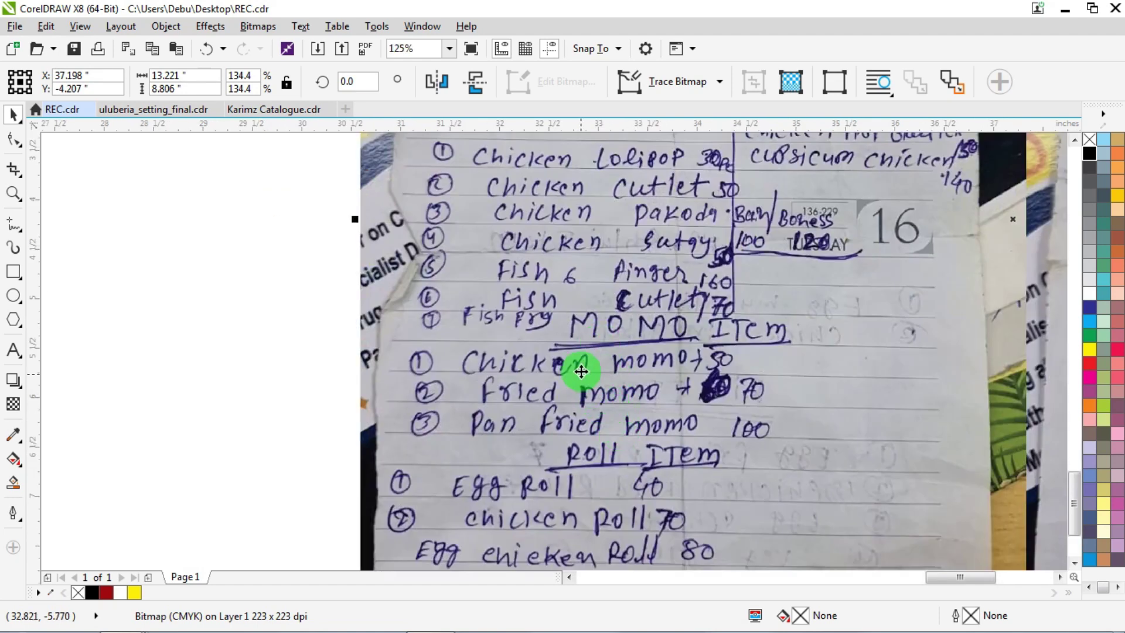
{"action": "scroll", "coordinate": [617, 411], "scroll_direction": "down", "scroll_amount": 1}
{"action": "scroll", "coordinate": [535, 407], "scroll_direction": "down", "scroll_amount": 1}
{"action": "scroll", "coordinate": [570, 356], "scroll_direction": "down", "scroll_amount": 1}
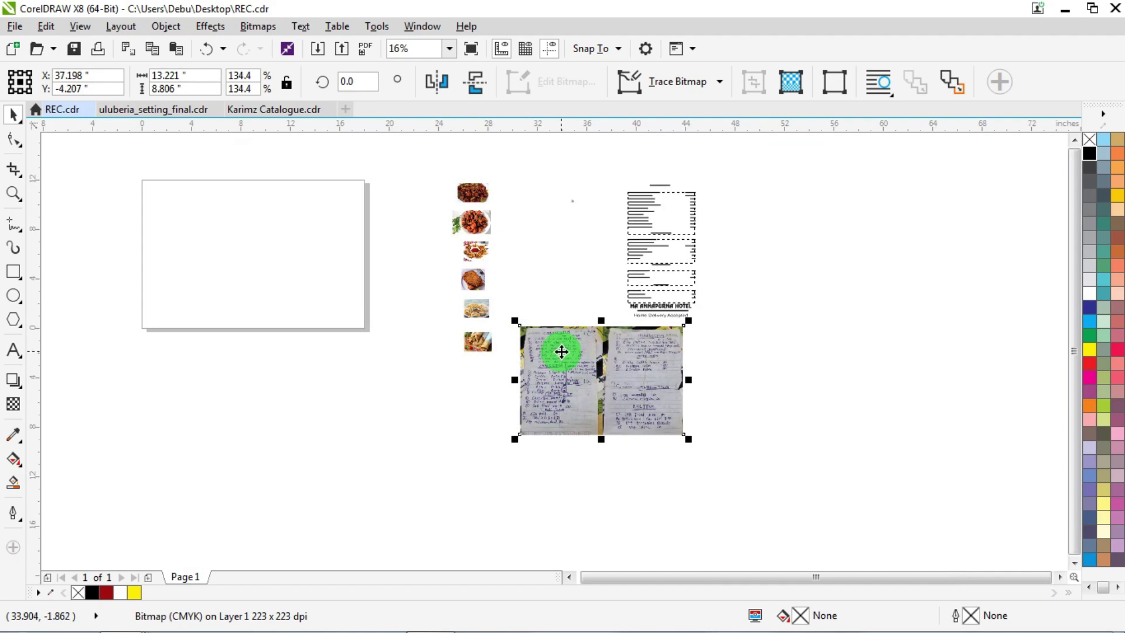
{"action": "scroll", "coordinate": [561, 352], "scroll_direction": "down", "scroll_amount": 1}
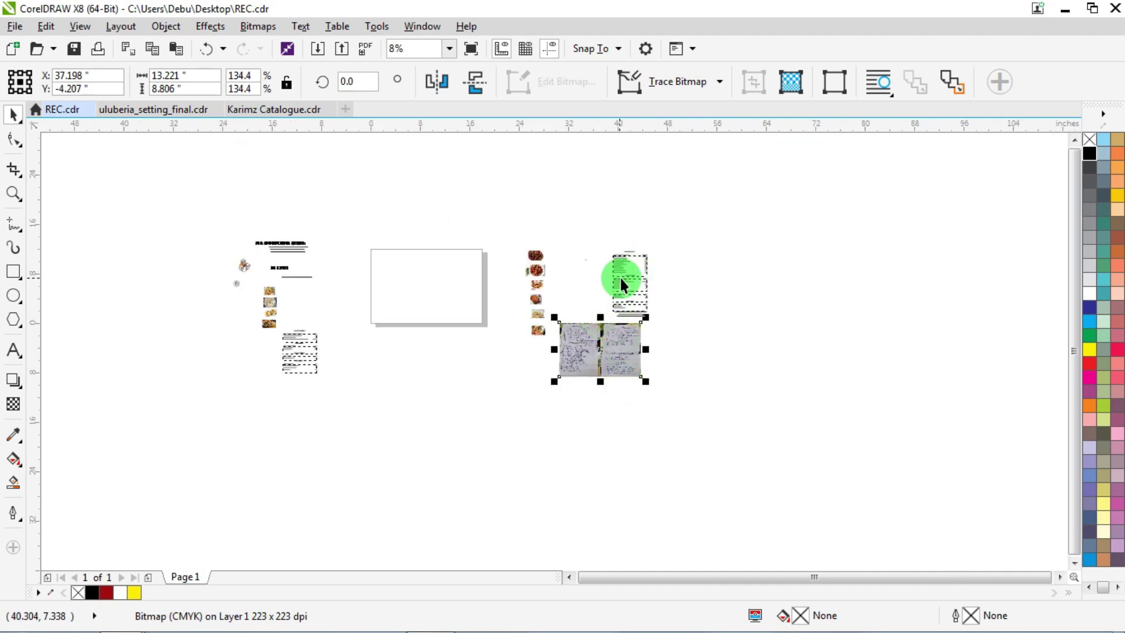
Examine the typed Chinese item list with its prices and the food photos beside the page.
{"action": "scroll", "coordinate": [629, 269], "scroll_direction": "up", "scroll_amount": 2}
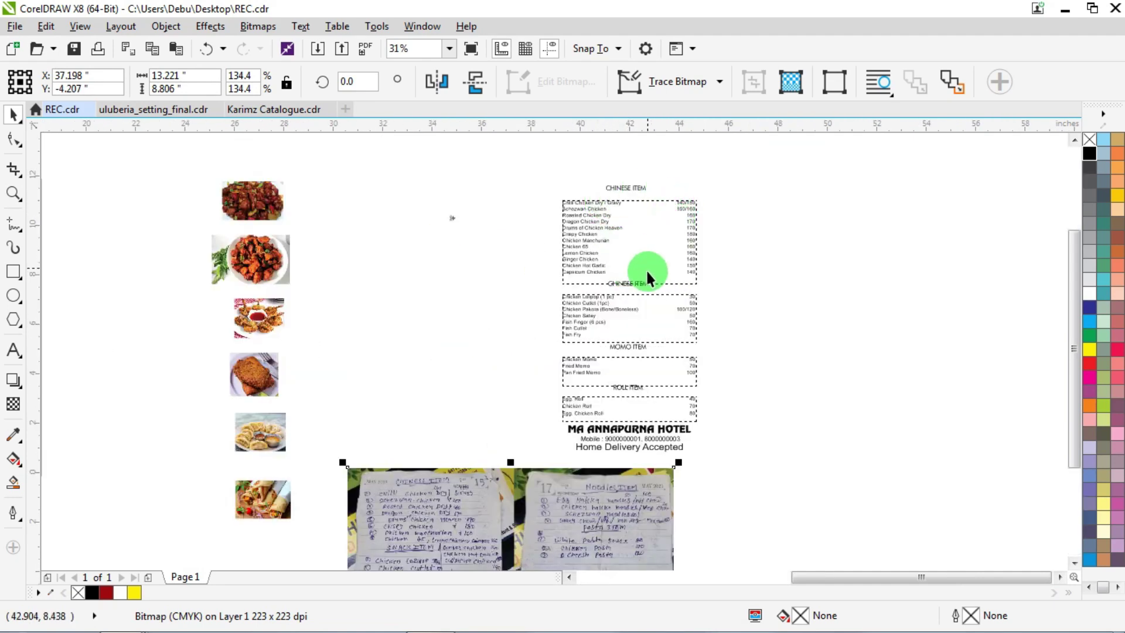
{"action": "scroll", "coordinate": [646, 271], "scroll_direction": "down", "scroll_amount": 2}
{"action": "scroll", "coordinate": [646, 261], "scroll_direction": "up", "scroll_amount": 2}
{"action": "scroll", "coordinate": [627, 264], "scroll_direction": "up", "scroll_amount": 2}
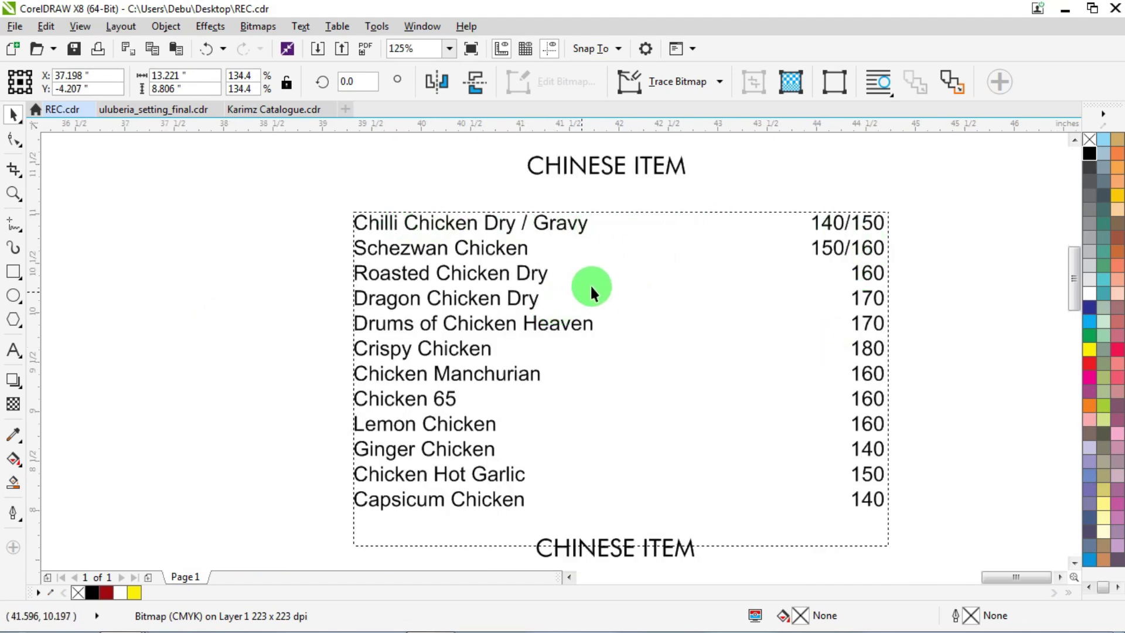
{"action": "scroll", "coordinate": [602, 272], "scroll_direction": "down", "scroll_amount": 2}
{"action": "scroll", "coordinate": [403, 294], "scroll_direction": "down", "scroll_amount": 1}
{"action": "scroll", "coordinate": [403, 272], "scroll_direction": "up", "scroll_amount": 2}
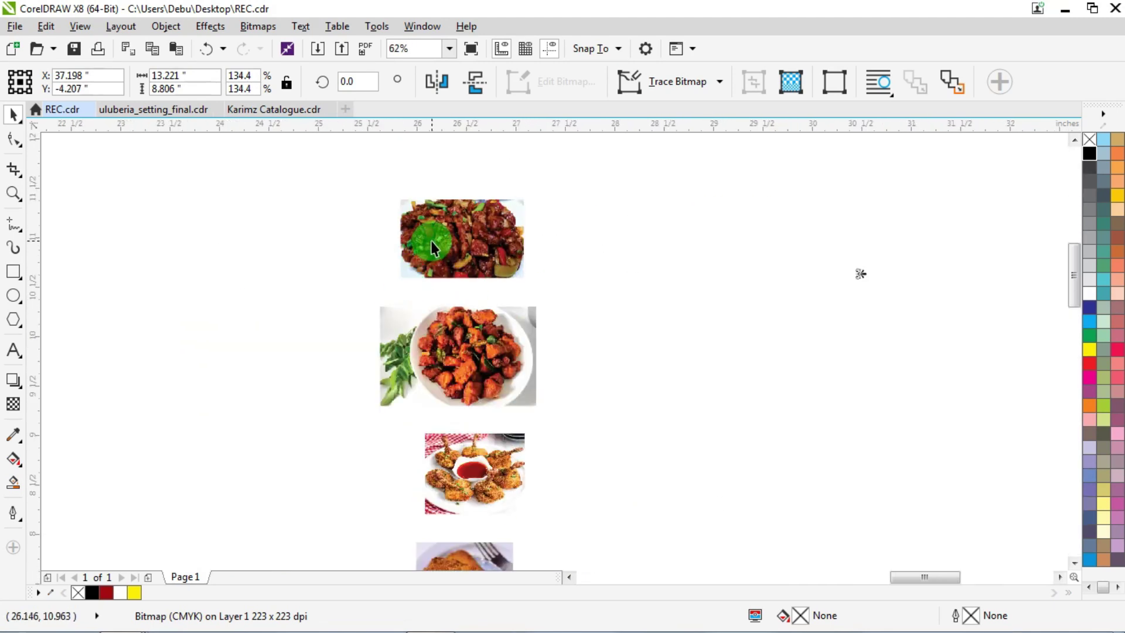
{"action": "scroll", "coordinate": [430, 240], "scroll_direction": "up", "scroll_amount": 1}
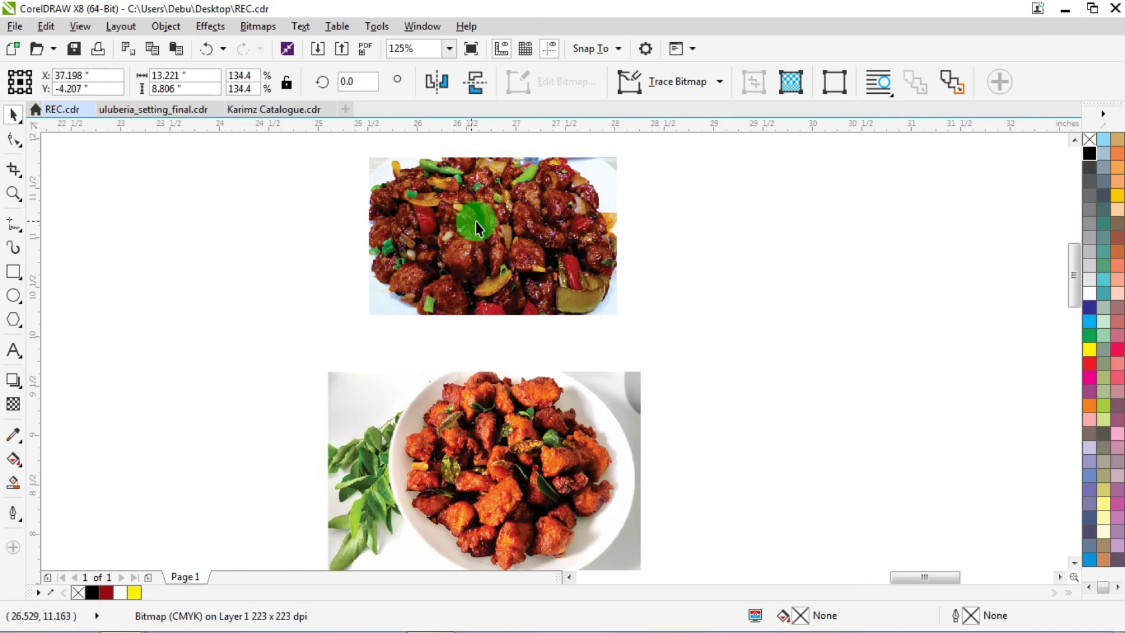
Switch to Chrome and search Google Images for "chicken kasha".
{"action": "mouse_move", "coordinate": [429, 622]}
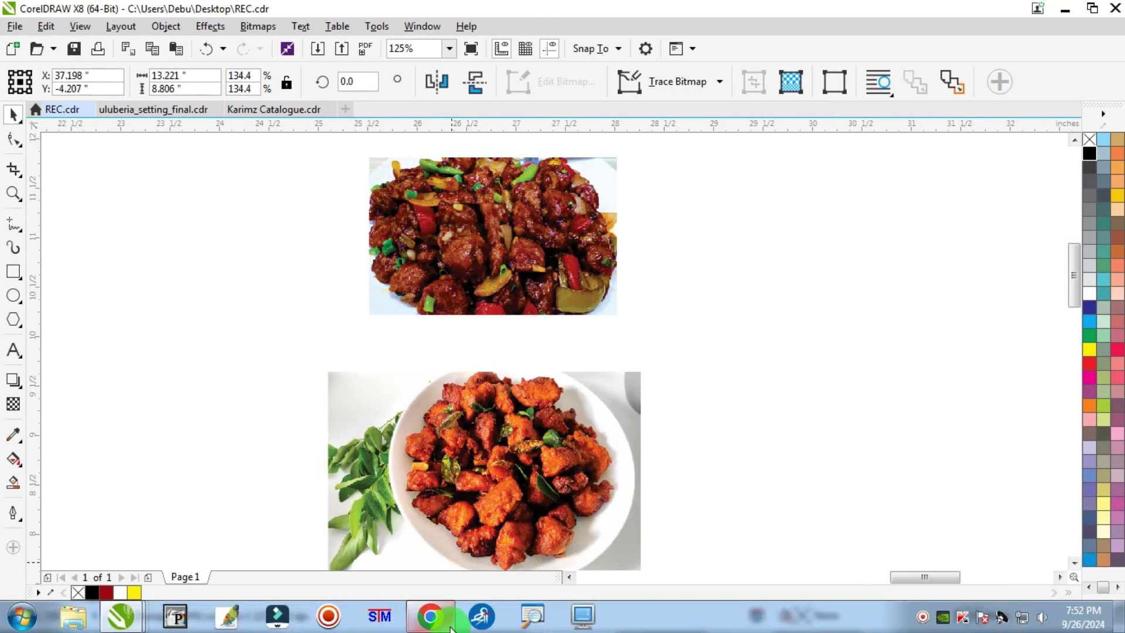
{"action": "left_click", "coordinate": [430, 622]}
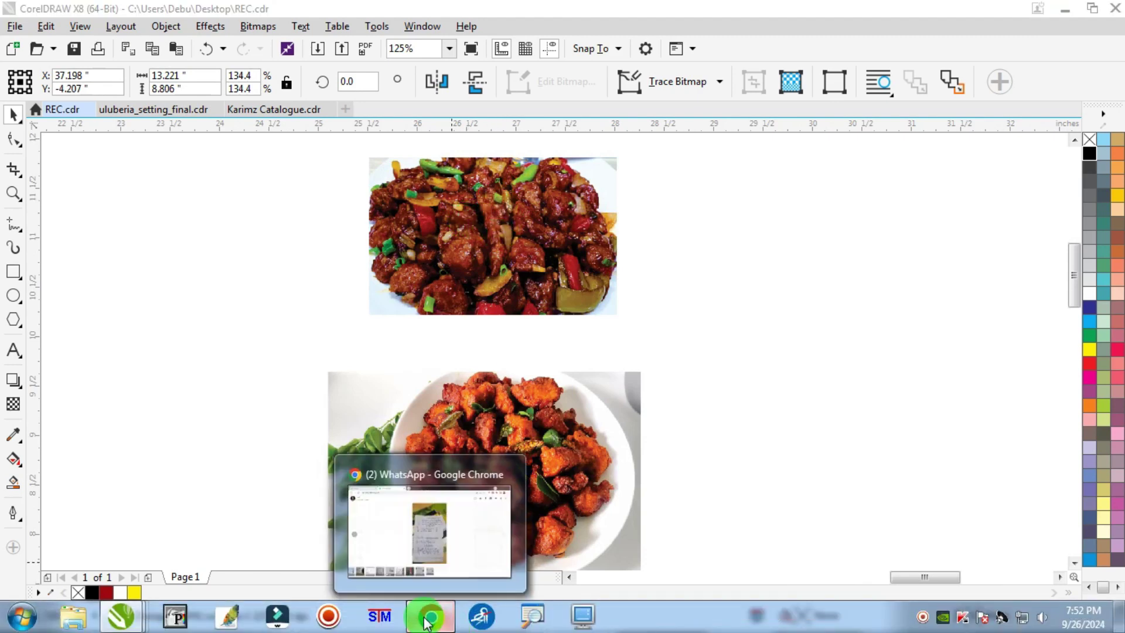
{"action": "left_click", "coordinate": [82, 22]}
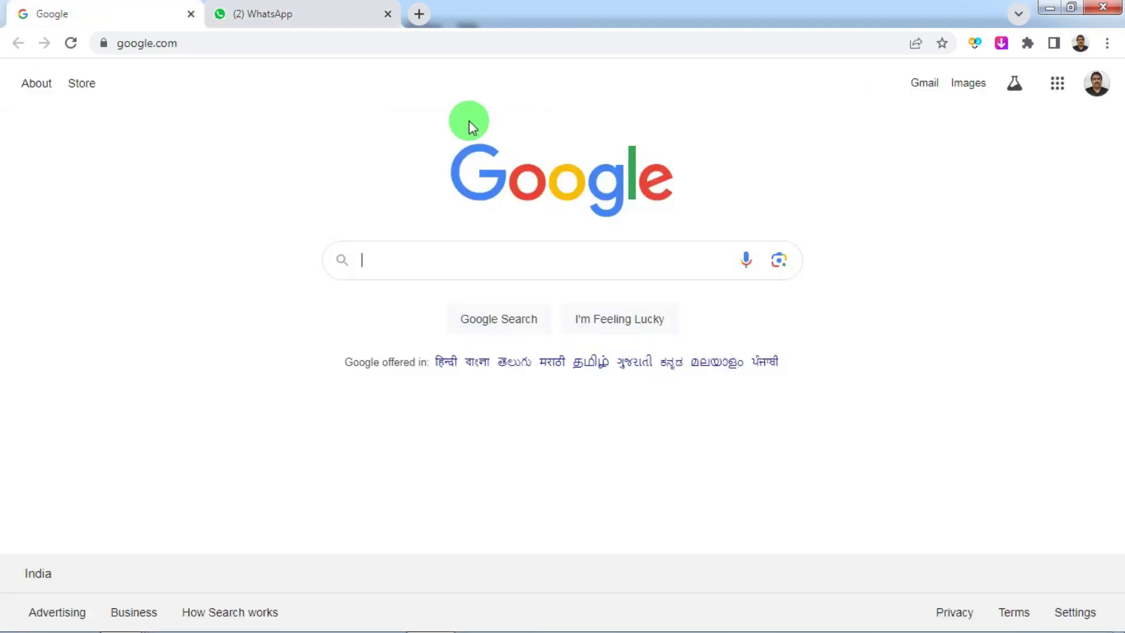
{"action": "left_click", "coordinate": [967, 83]}
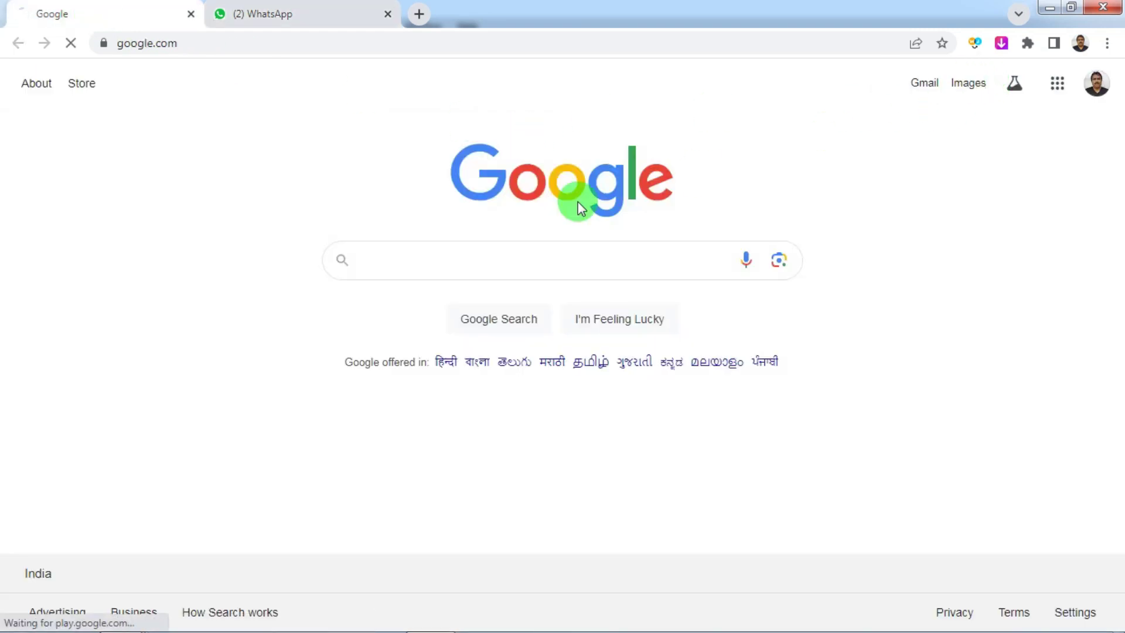
{"action": "left_click", "coordinate": [418, 265]}
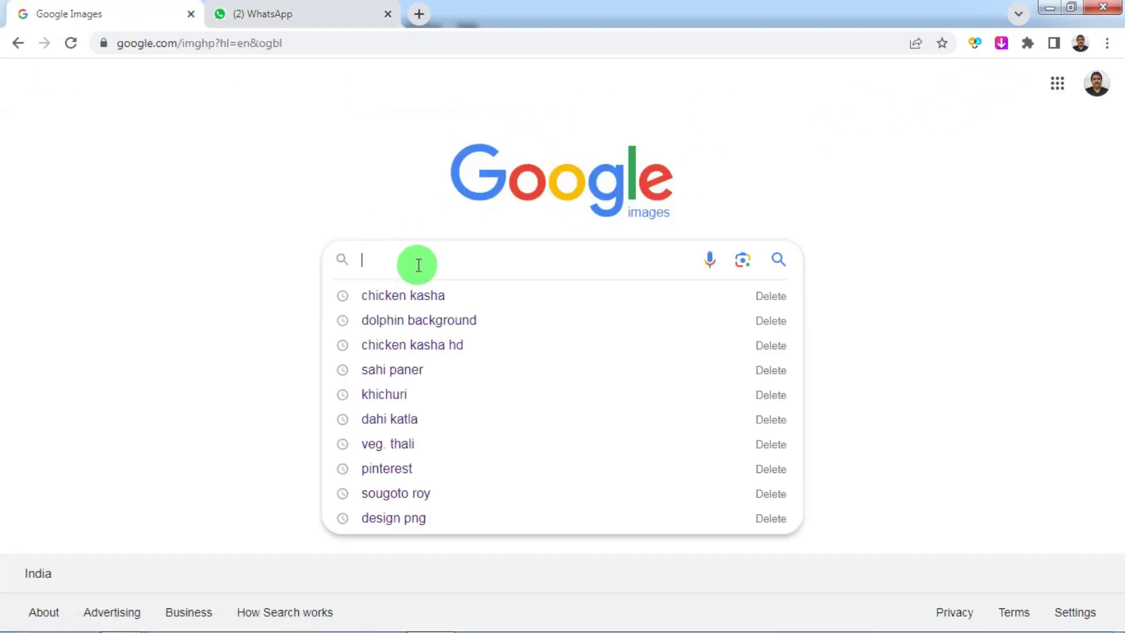
{"action": "type", "text": "chicken"}
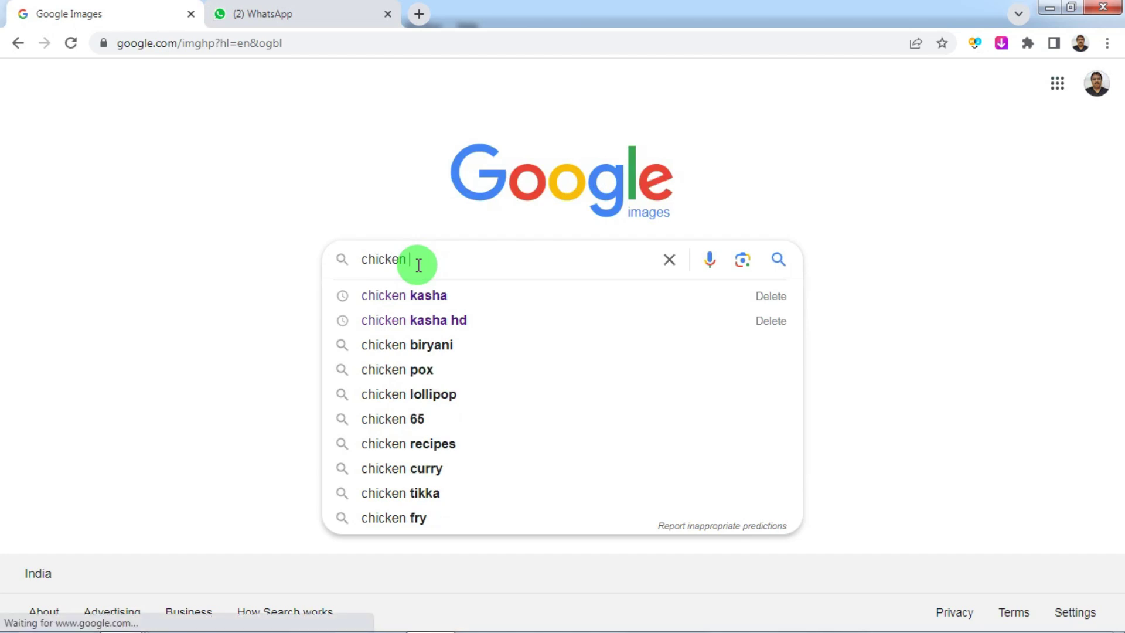
{"action": "key", "text": "Down"}
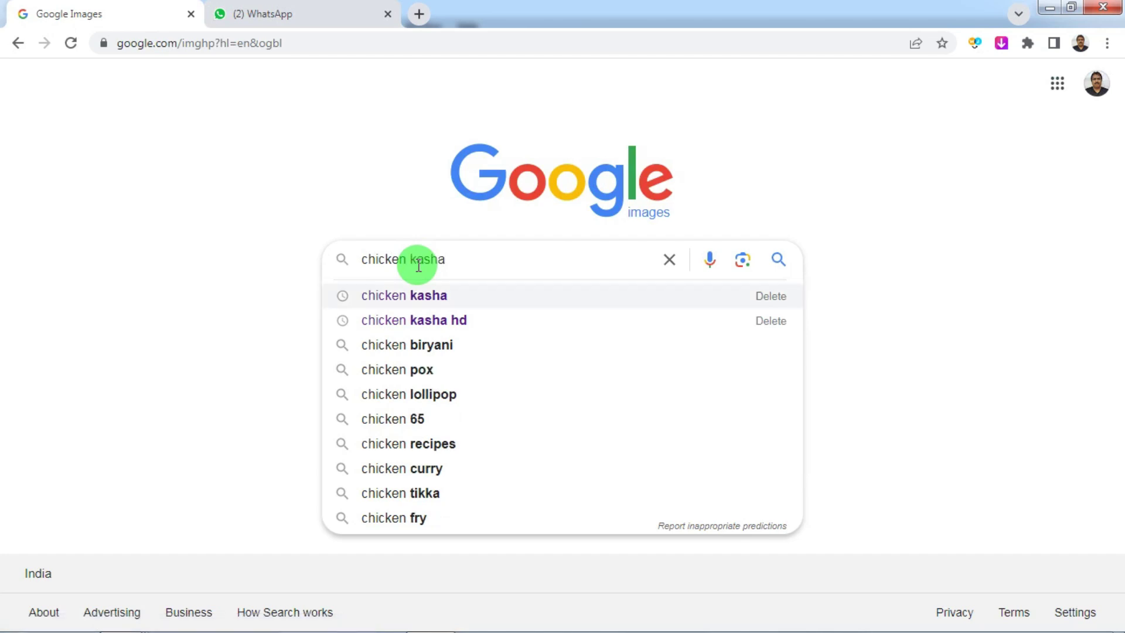
{"action": "key", "text": "Return"}
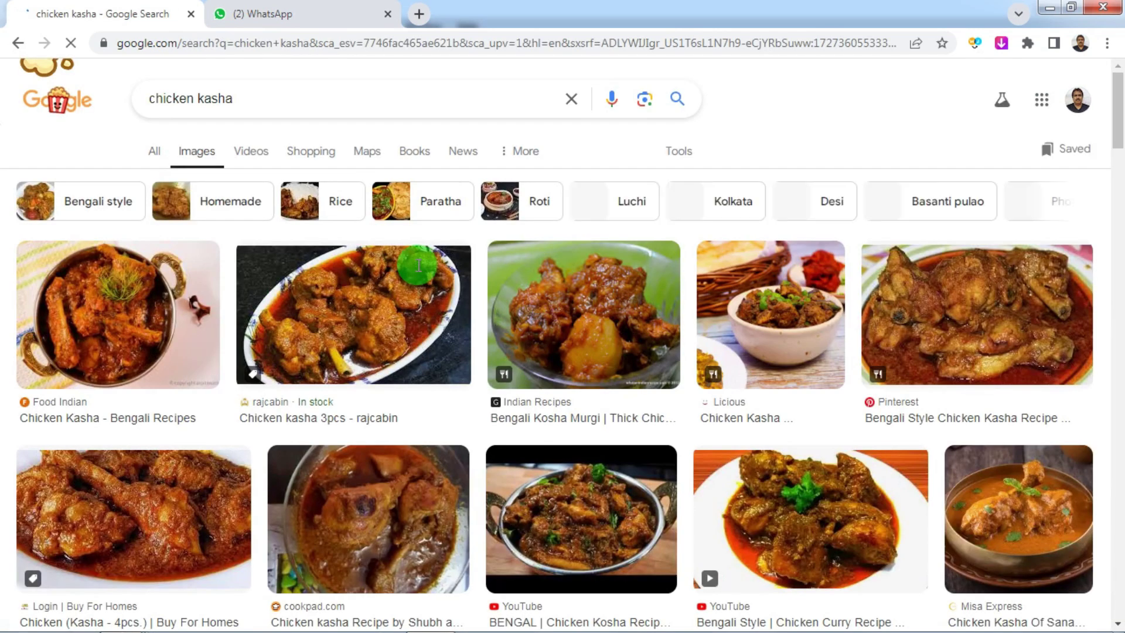
Browse the chicken kasha image results and preview the Food Indian and Pinterest photos.
{"action": "scroll", "coordinate": [580, 263], "scroll_direction": "down", "scroll_amount": 3}
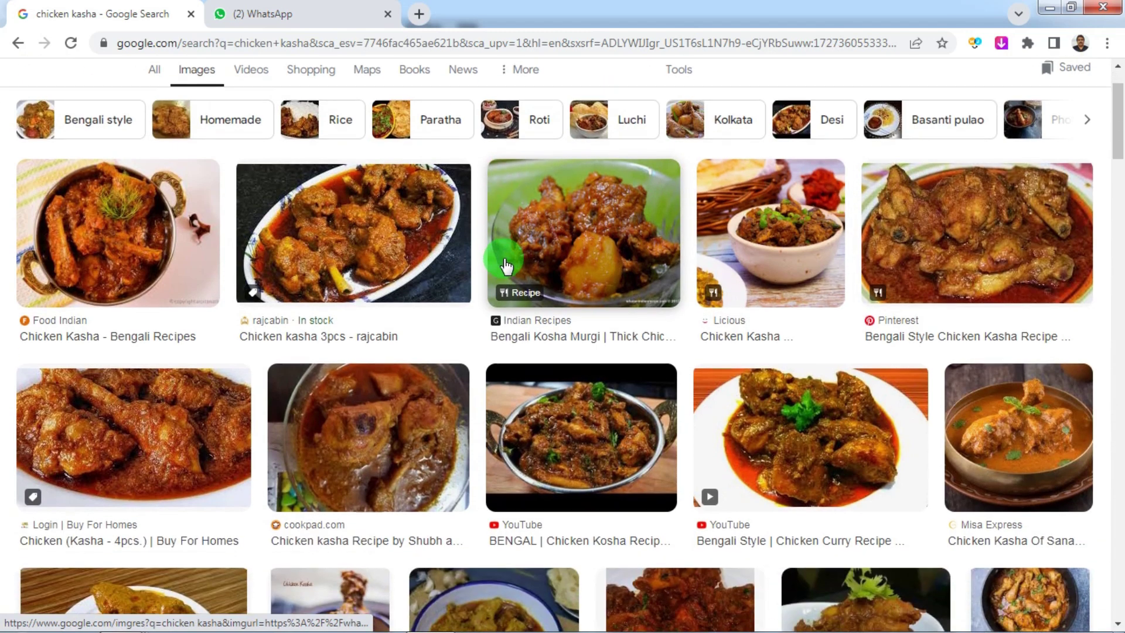
{"action": "scroll", "coordinate": [503, 250], "scroll_direction": "down", "scroll_amount": 2}
{"action": "scroll", "coordinate": [503, 244], "scroll_direction": "up", "scroll_amount": 4}
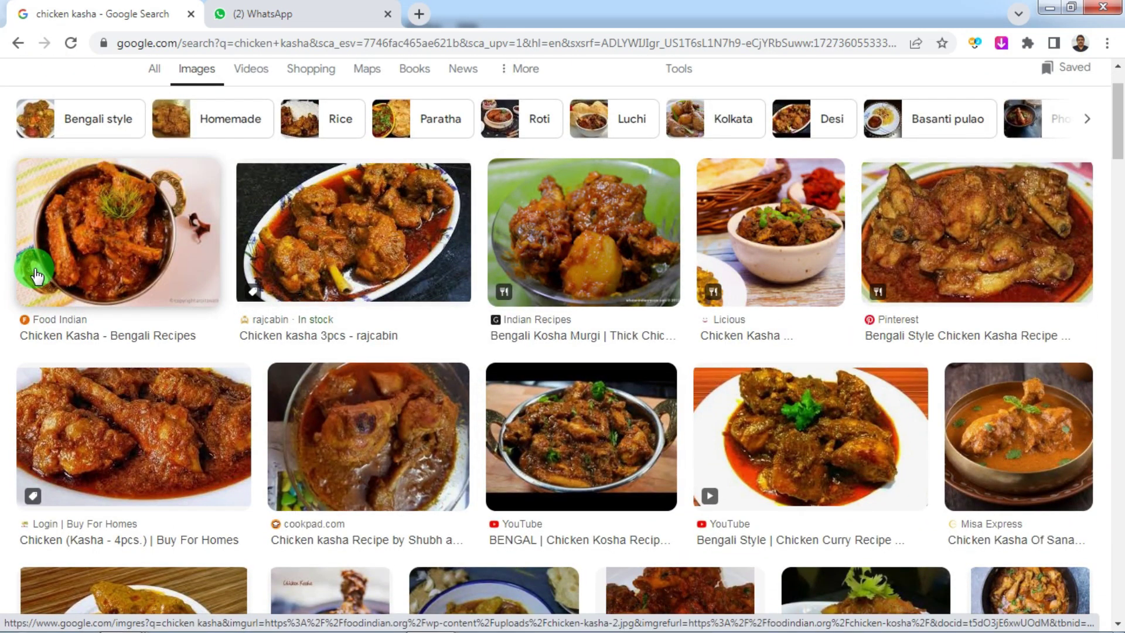
{"action": "left_click", "coordinate": [128, 215]}
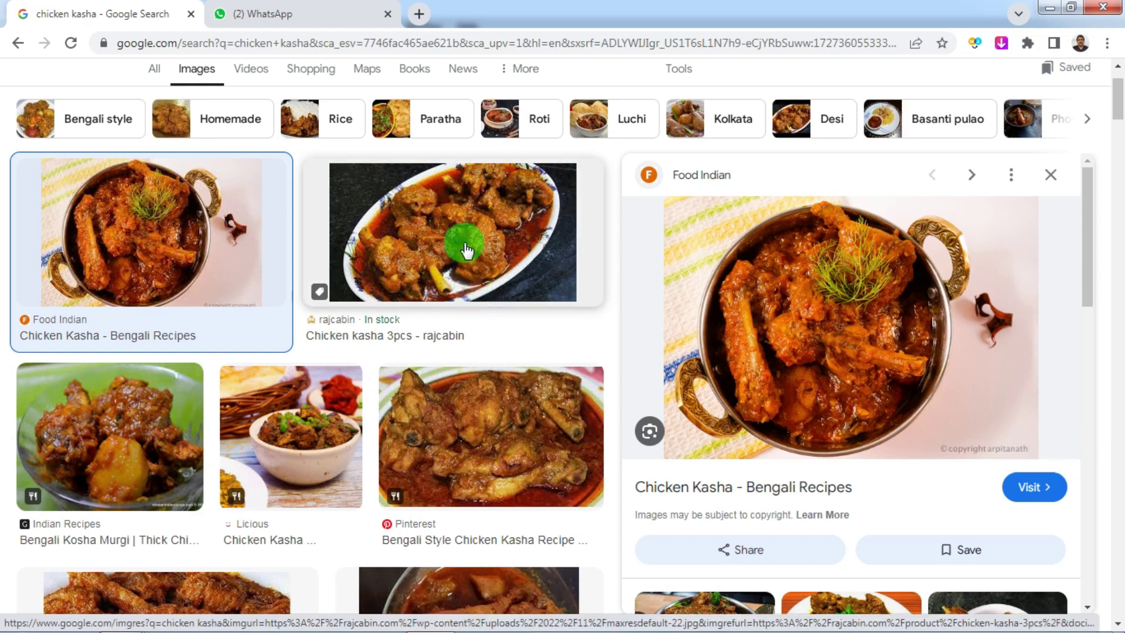
{"action": "left_click", "coordinate": [502, 418]}
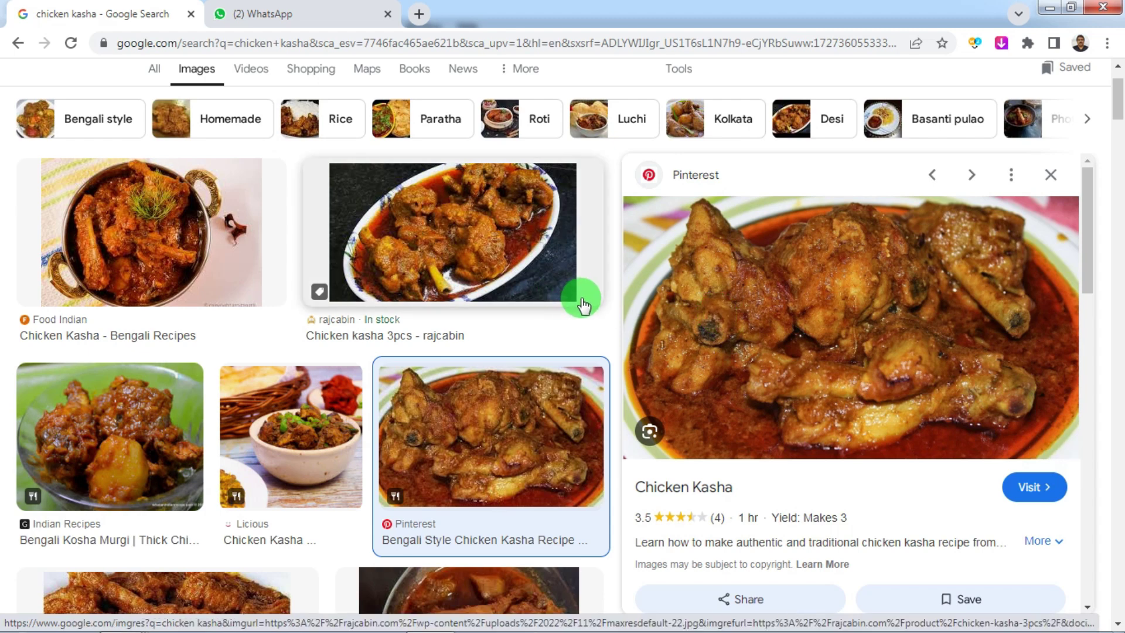
{"action": "scroll", "coordinate": [45, 251], "scroll_direction": "down", "scroll_amount": 1}
Close the image search tab and return to REC.cdr in CorelDRAW to review the food photos beside the page.
{"action": "left_click", "coordinate": [188, 18]}
{"action": "key", "text": "alt+Tab"}
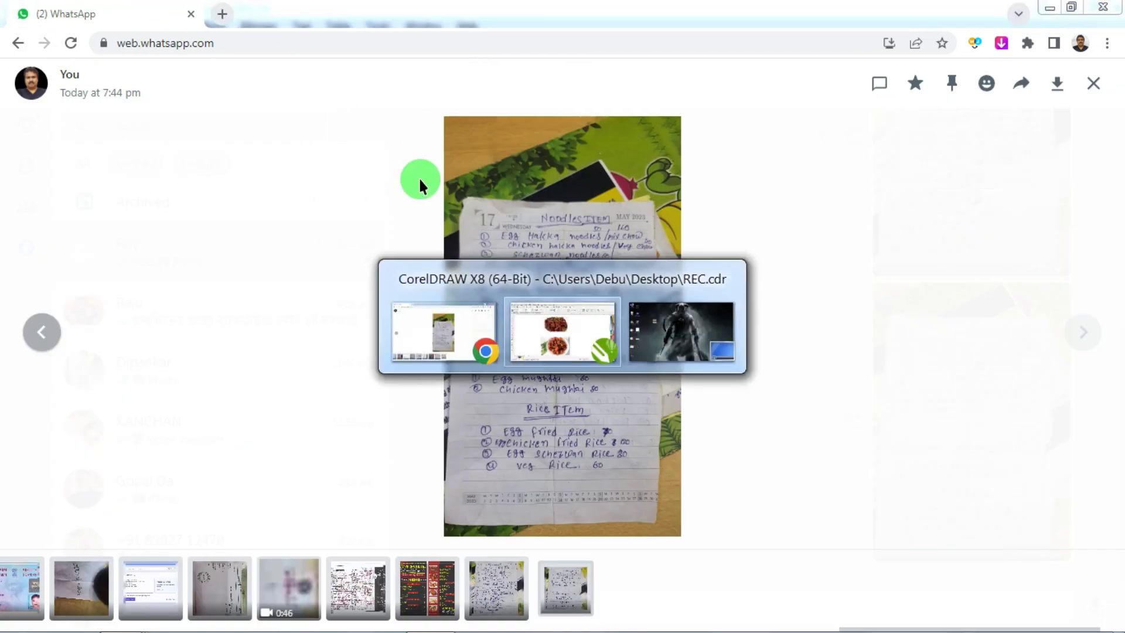
{"action": "scroll", "coordinate": [504, 257], "scroll_direction": "down", "scroll_amount": 5}
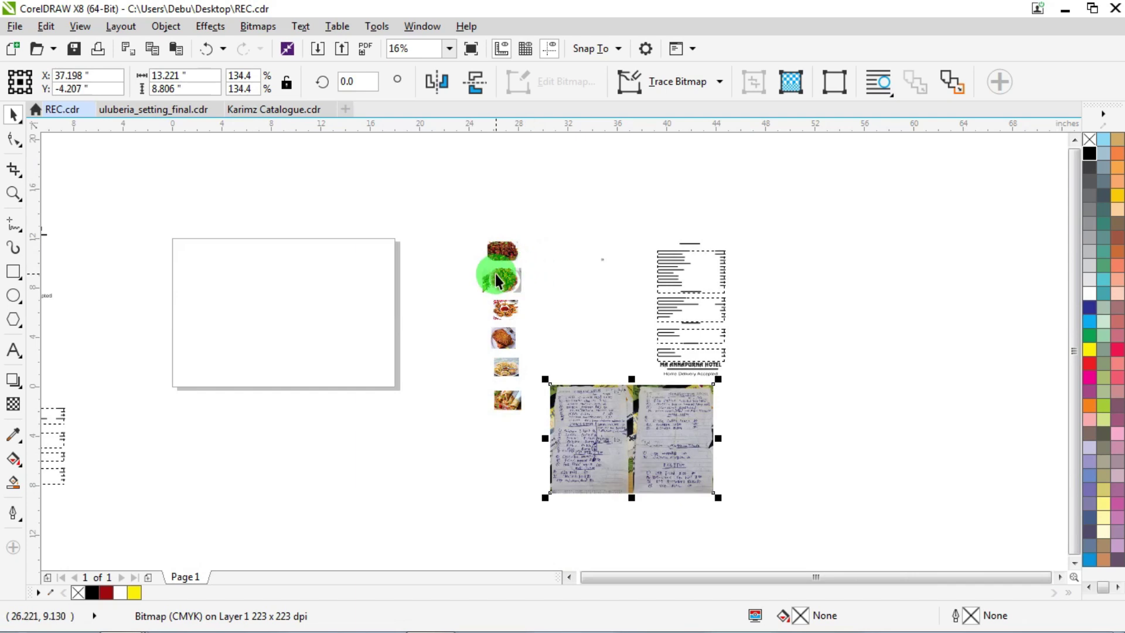
{"action": "scroll", "coordinate": [496, 273], "scroll_direction": "up", "scroll_amount": 2}
{"action": "scroll", "coordinate": [511, 223], "scroll_direction": "down", "scroll_amount": 2}
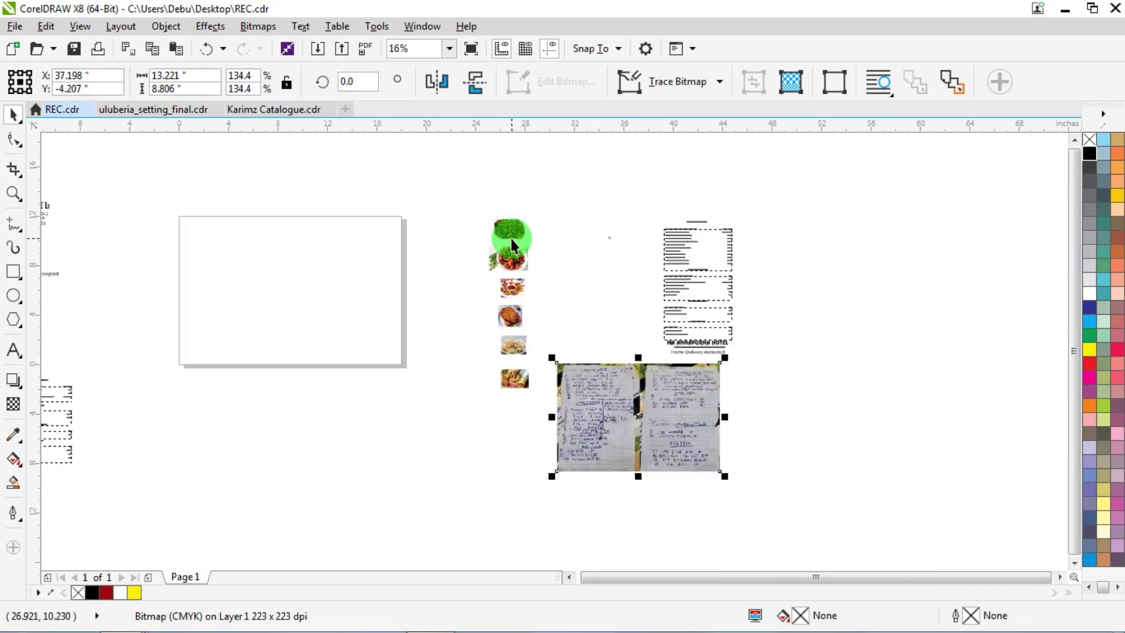
{"action": "scroll", "coordinate": [540, 321], "scroll_direction": "up", "scroll_amount": 2}
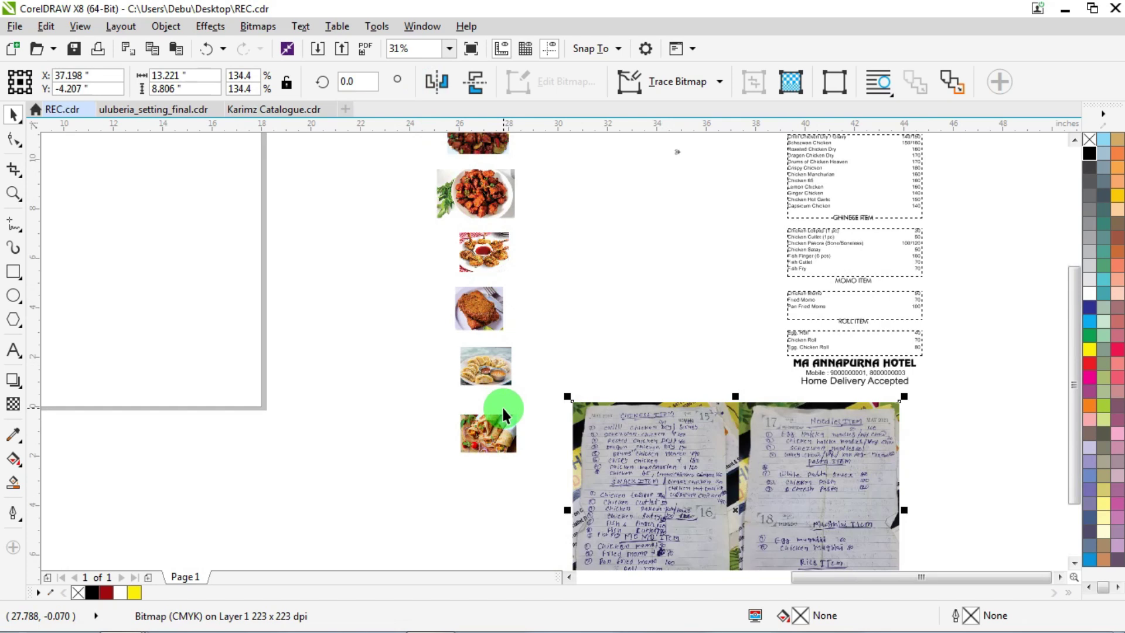
{"action": "scroll", "coordinate": [505, 409], "scroll_direction": "down", "scroll_amount": 2}
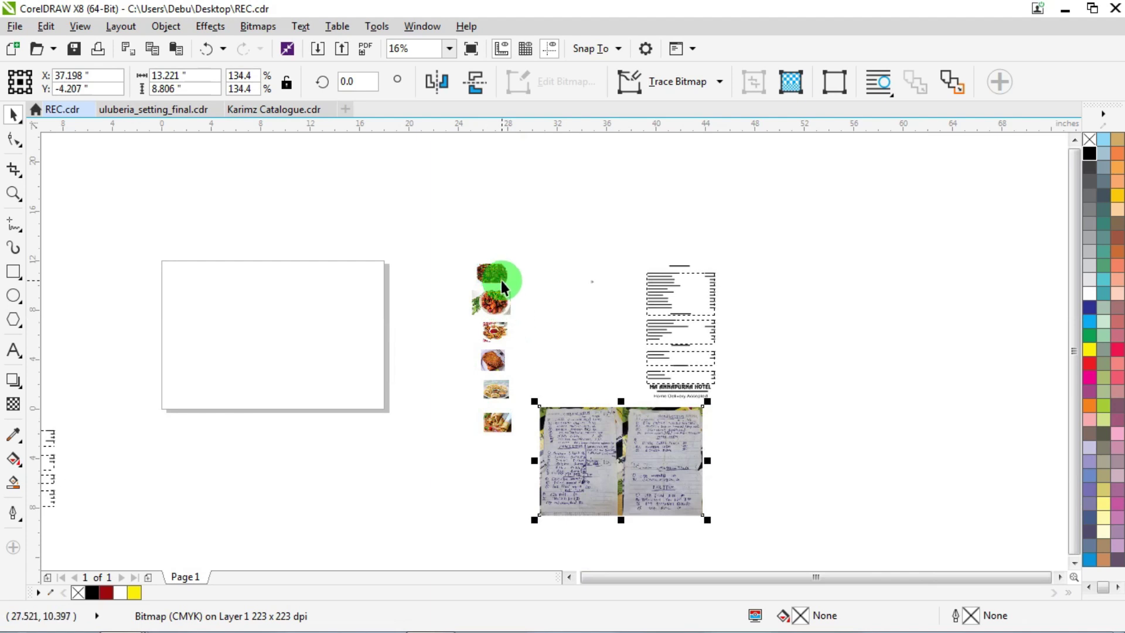
{"action": "scroll", "coordinate": [501, 280], "scroll_direction": "up", "scroll_amount": 2}
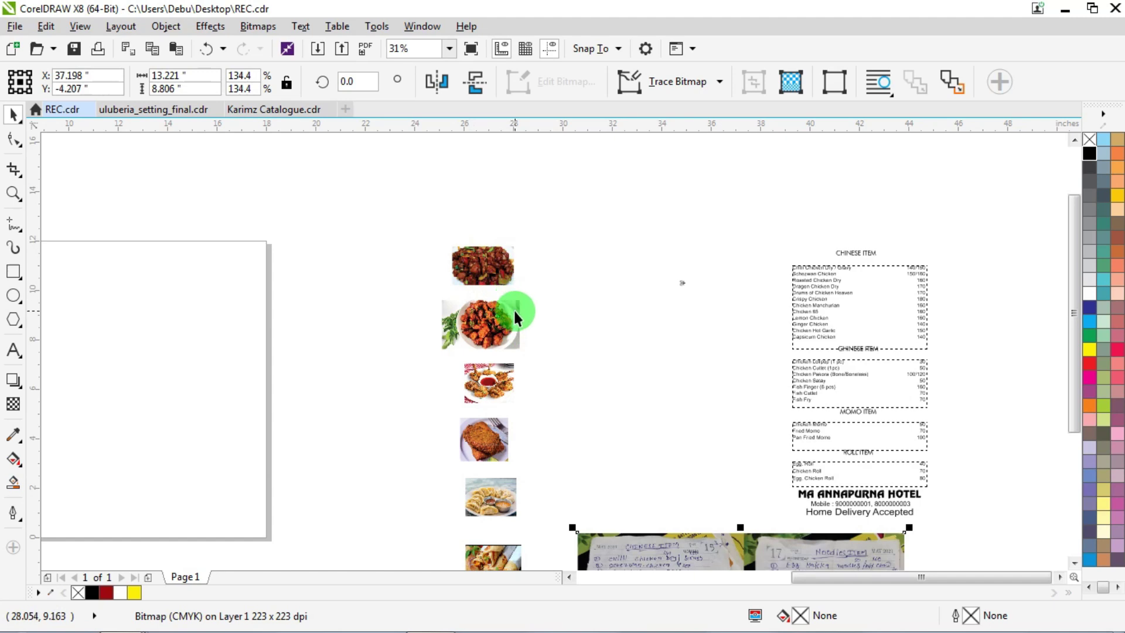
{"action": "scroll", "coordinate": [511, 303], "scroll_direction": "down", "scroll_amount": 4}
{"action": "scroll", "coordinate": [561, 300], "scroll_direction": "up", "scroll_amount": 4}
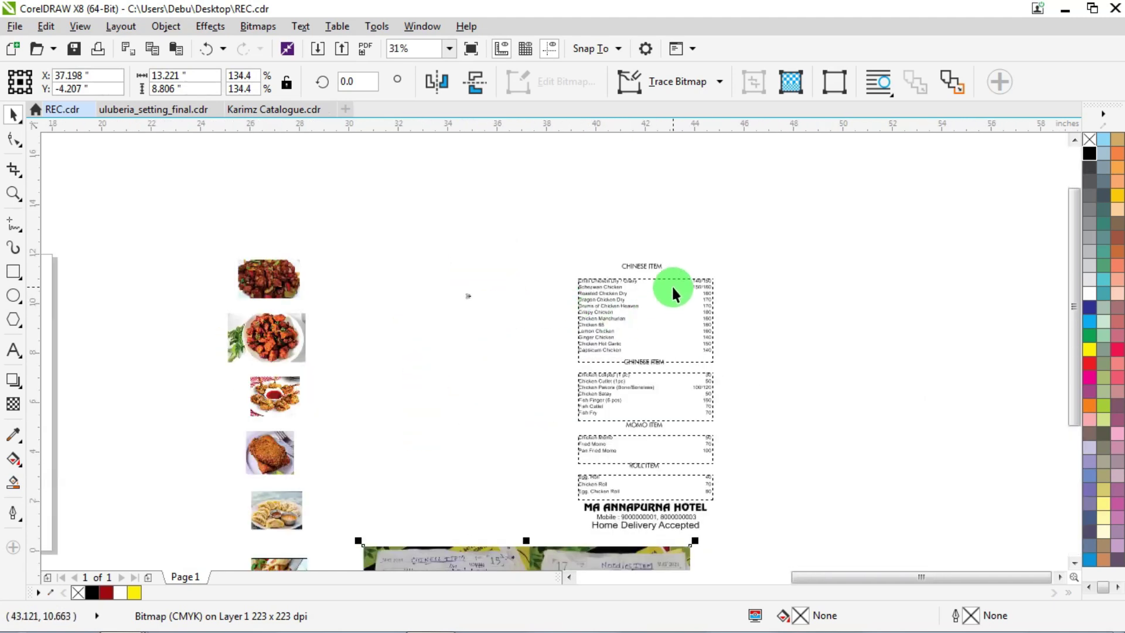
Examine the typed Chinese item lists and the overall arrangement of materials around the page.
{"action": "scroll", "coordinate": [671, 285], "scroll_direction": "up", "scroll_amount": 1}
{"action": "scroll", "coordinate": [615, 287], "scroll_direction": "down", "scroll_amount": 2}
{"action": "scroll", "coordinate": [574, 277], "scroll_direction": "up", "scroll_amount": 2}
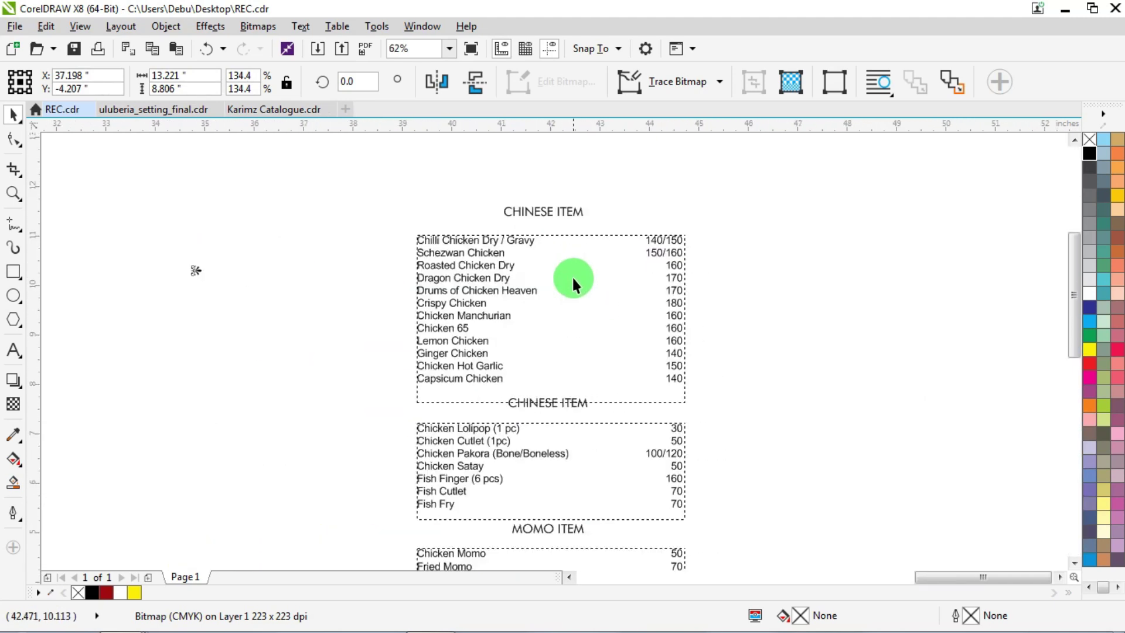
{"action": "scroll", "coordinate": [571, 270], "scroll_direction": "down", "scroll_amount": 4}
{"action": "scroll", "coordinate": [586, 296], "scroll_direction": "up", "scroll_amount": 1}
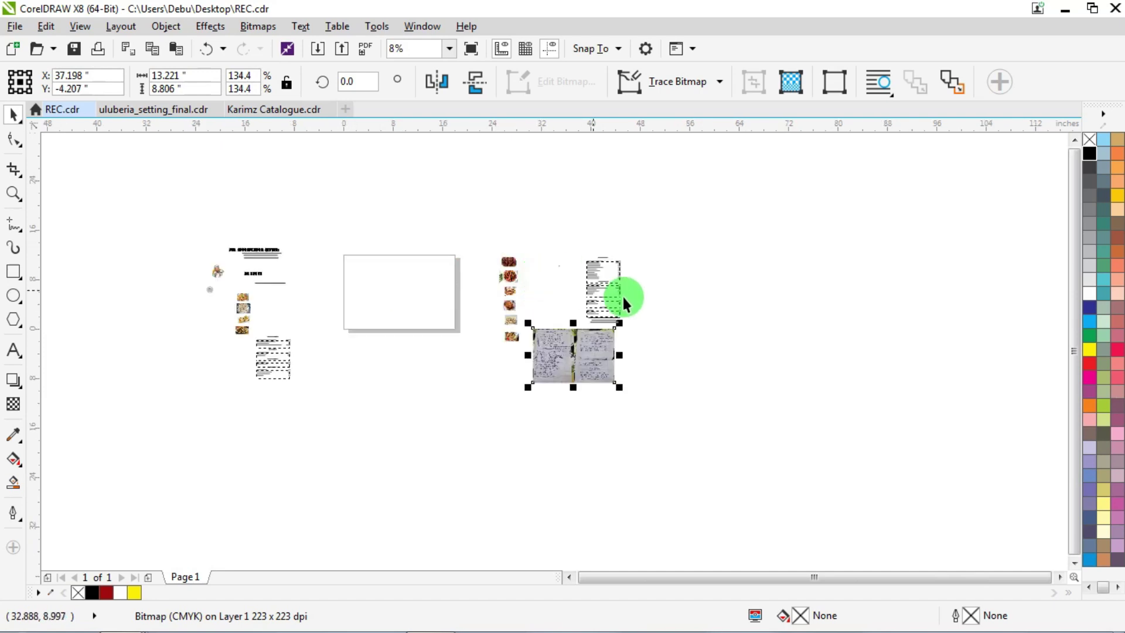
{"action": "scroll", "coordinate": [622, 294], "scroll_direction": "up", "scroll_amount": 2}
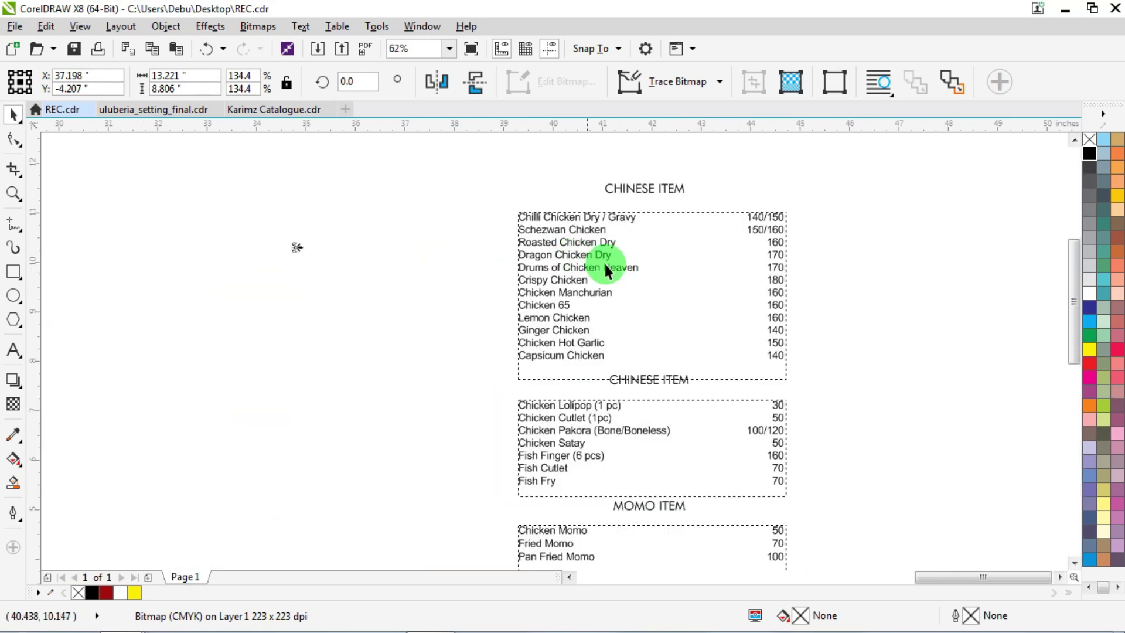
{"action": "scroll", "coordinate": [466, 232], "scroll_direction": "down", "scroll_amount": 1}
Select the two Chinese item text frames in turn and inspect their size and item lines.
{"action": "left_click", "coordinate": [572, 250]}
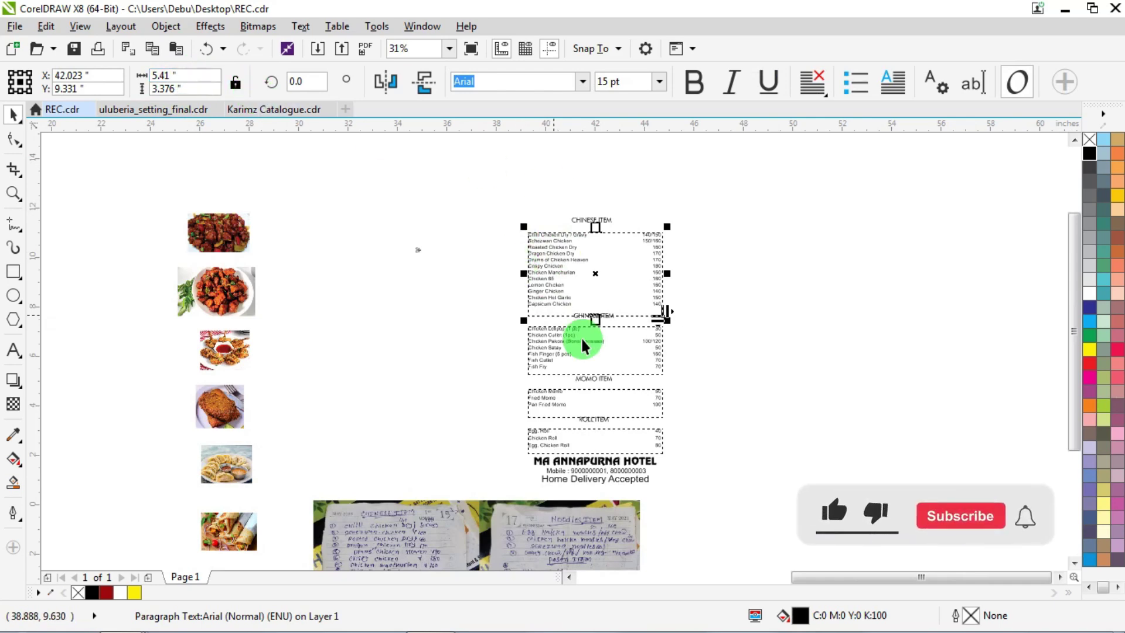
{"action": "left_click", "coordinate": [539, 334]}
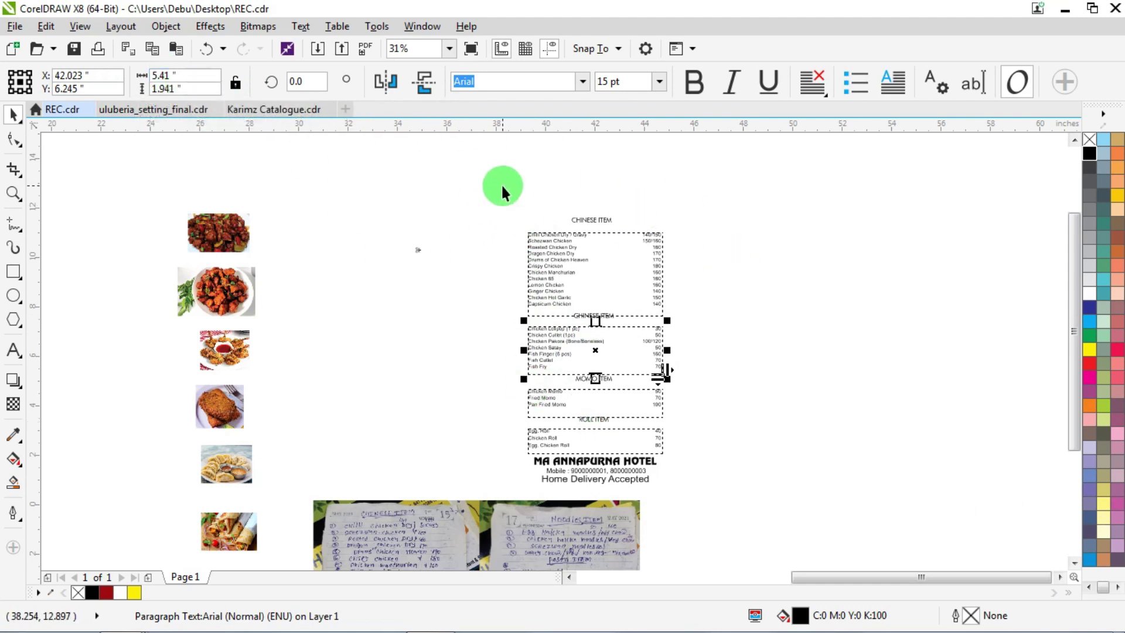
{"action": "scroll", "coordinate": [589, 255], "scroll_direction": "up", "scroll_amount": 2}
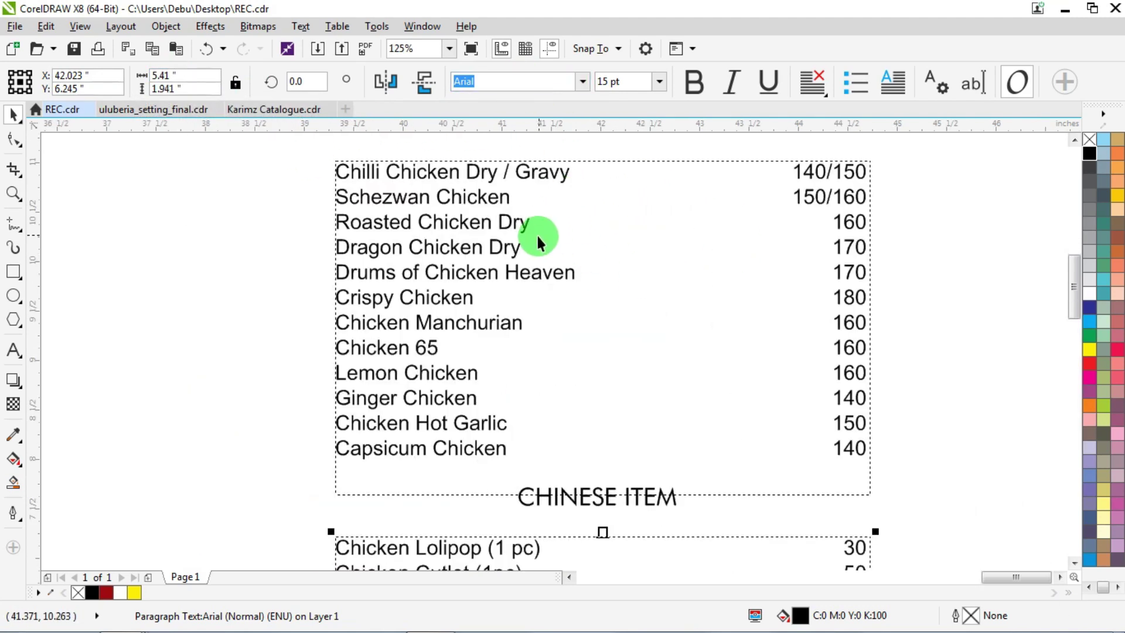
{"action": "scroll", "coordinate": [536, 233], "scroll_direction": "down", "scroll_amount": 2}
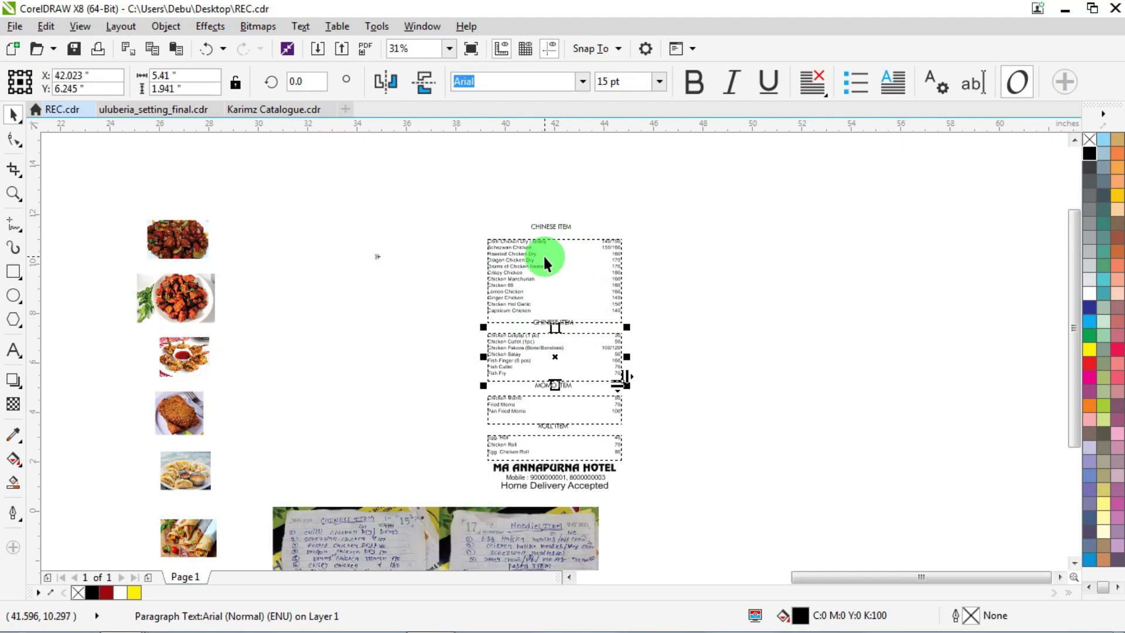
Check the width of the noodles and pasta item text frames in the typed list on the page's other side.
{"action": "scroll", "coordinate": [540, 253], "scroll_direction": "down", "scroll_amount": 3}
{"action": "scroll", "coordinate": [422, 326], "scroll_direction": "up", "scroll_amount": 5}
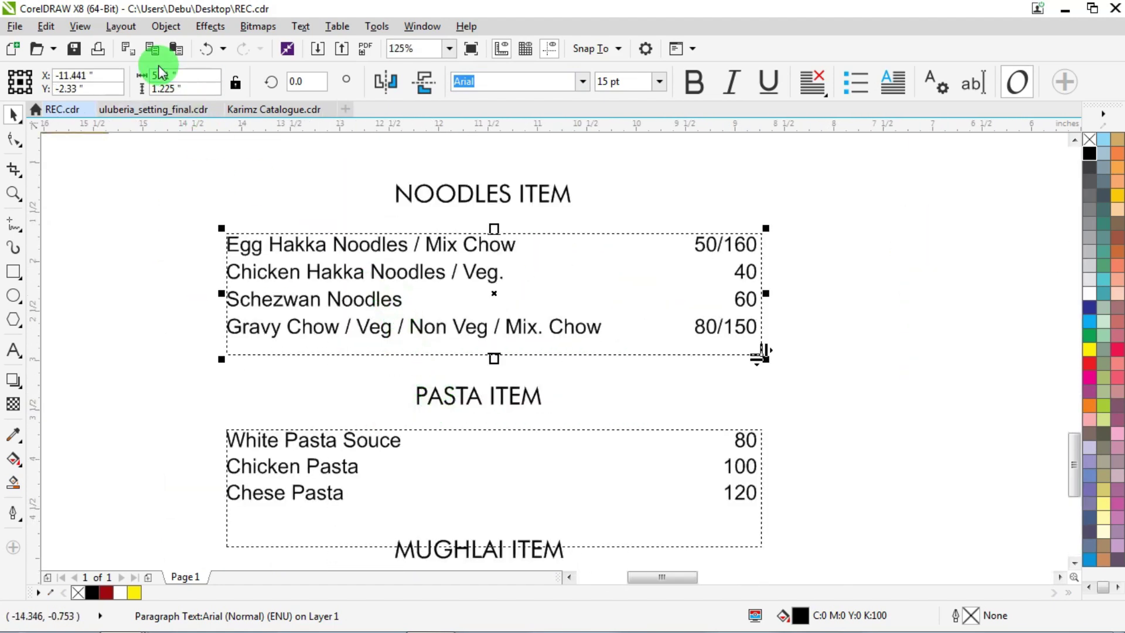
{"action": "mouse_move", "coordinate": [562, 620]}
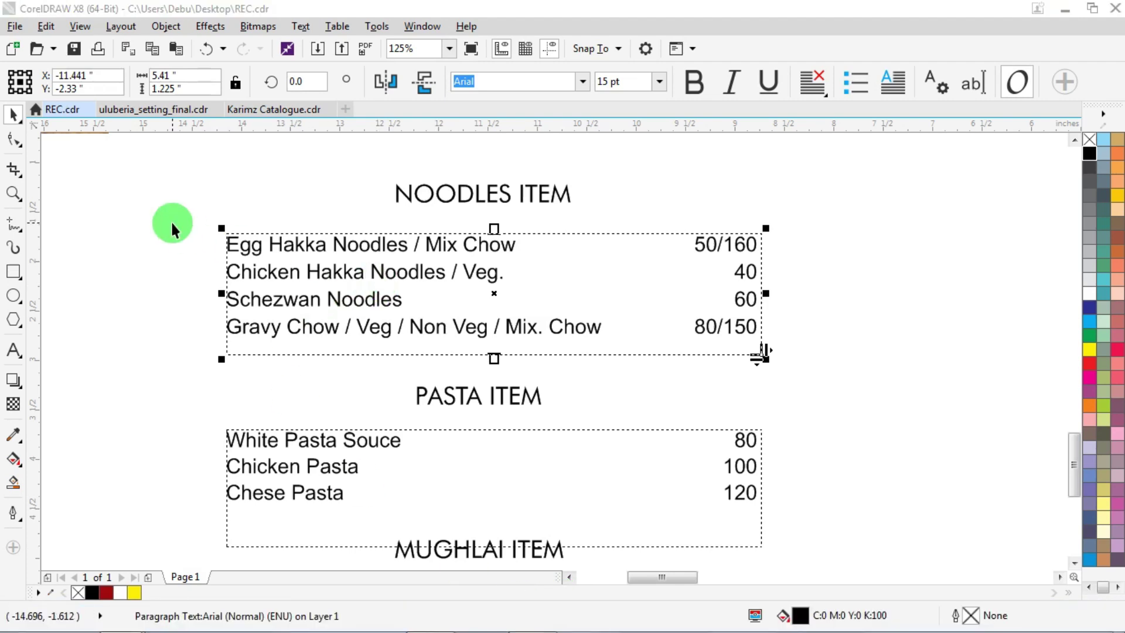
{"action": "left_click", "coordinate": [113, 229]}
{"action": "left_click", "coordinate": [289, 464]}
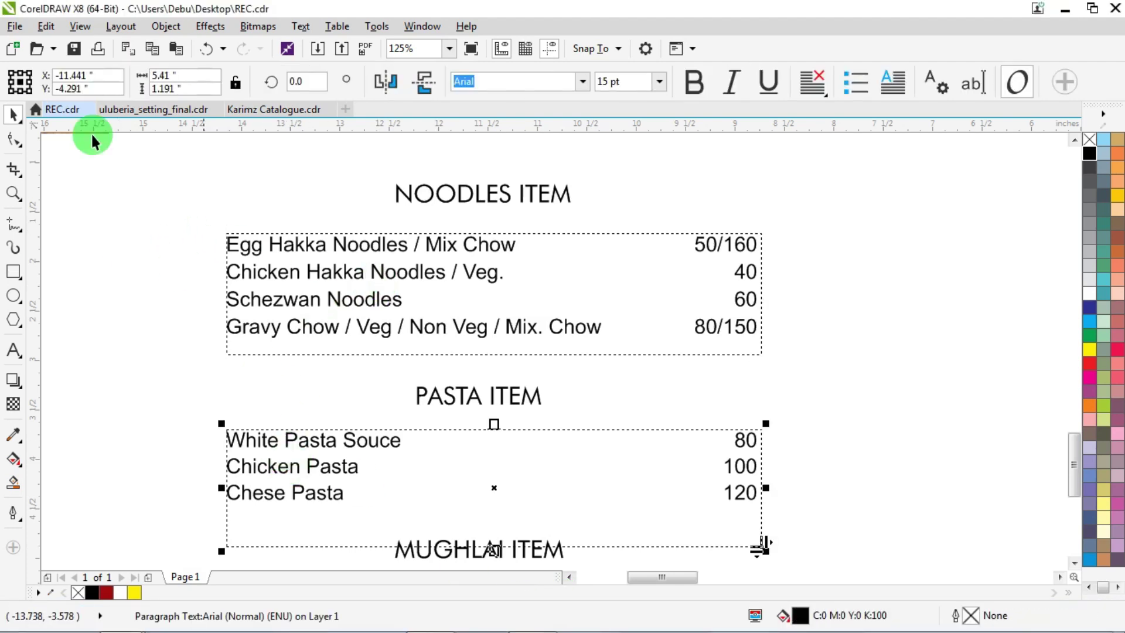
{"action": "left_click", "coordinate": [170, 77]}
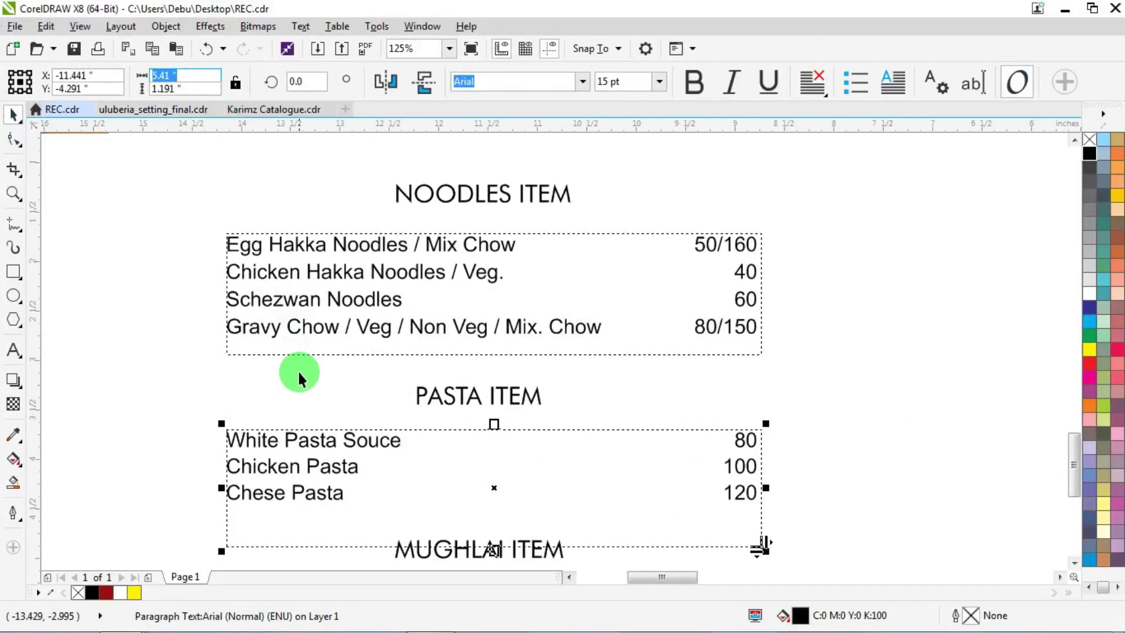
{"action": "left_click", "coordinate": [405, 632]}
{"action": "left_click", "coordinate": [290, 75]}
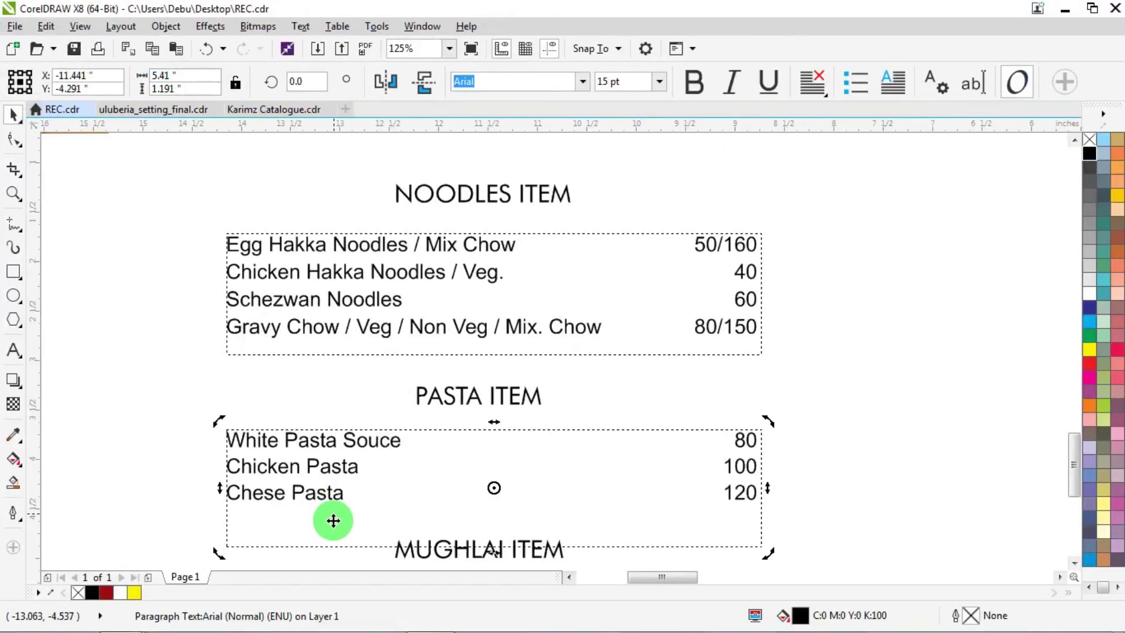
Select the first Chinese item text frame again, check its width and examine its price column.
{"action": "scroll", "coordinate": [305, 256], "scroll_direction": "down", "scroll_amount": 6}
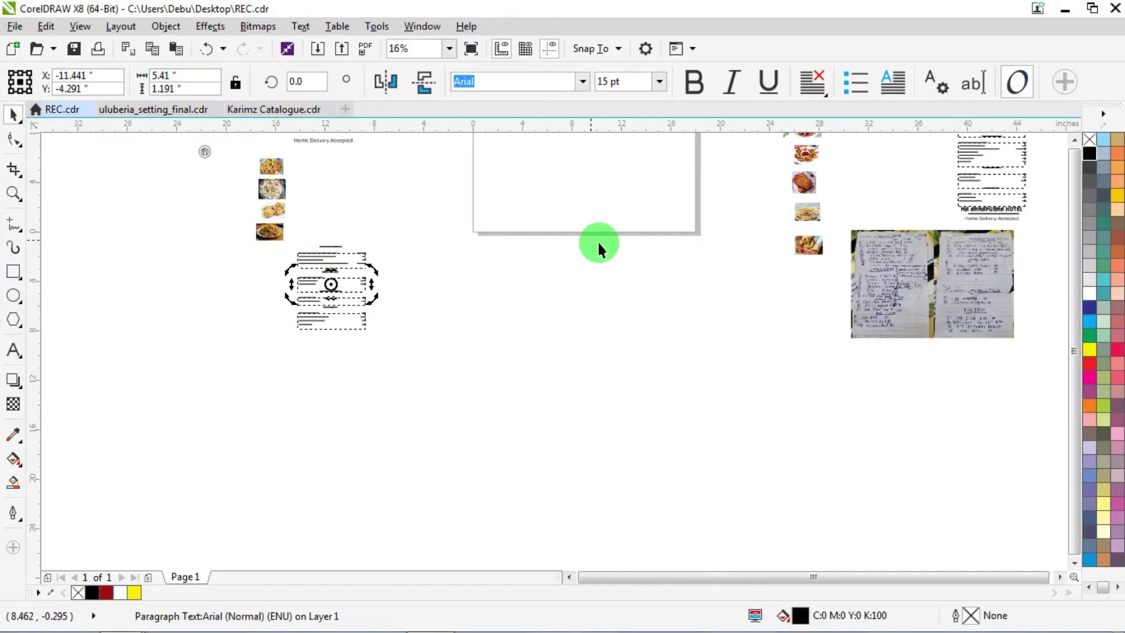
{"action": "scroll", "coordinate": [786, 165], "scroll_direction": "up", "scroll_amount": 5}
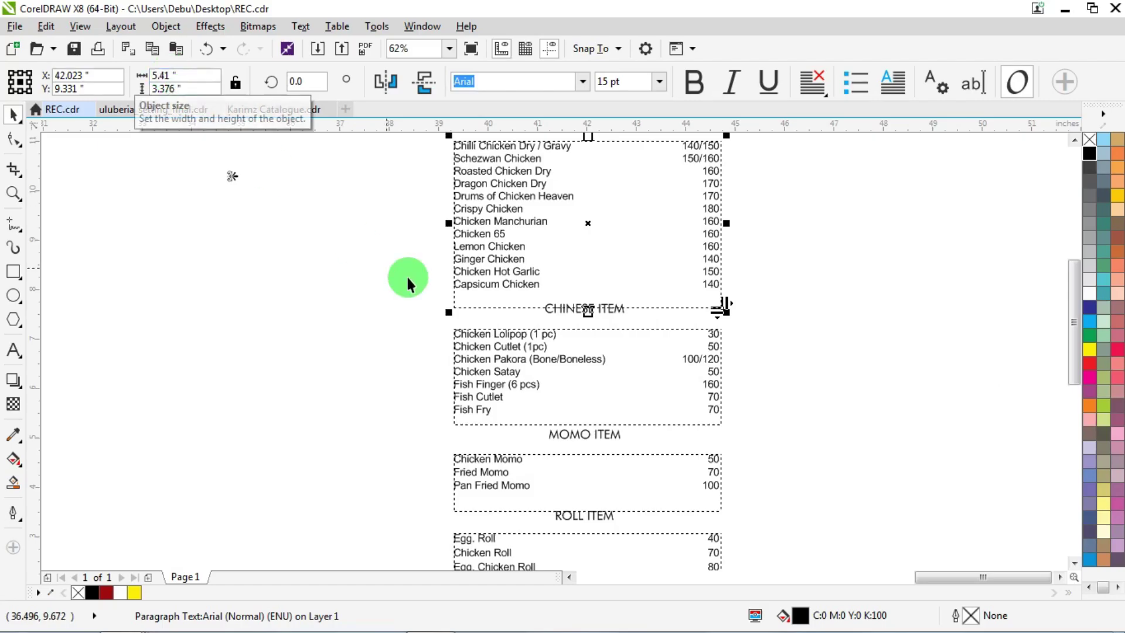
{"action": "scroll", "coordinate": [553, 259], "scroll_direction": "down", "scroll_amount": 2}
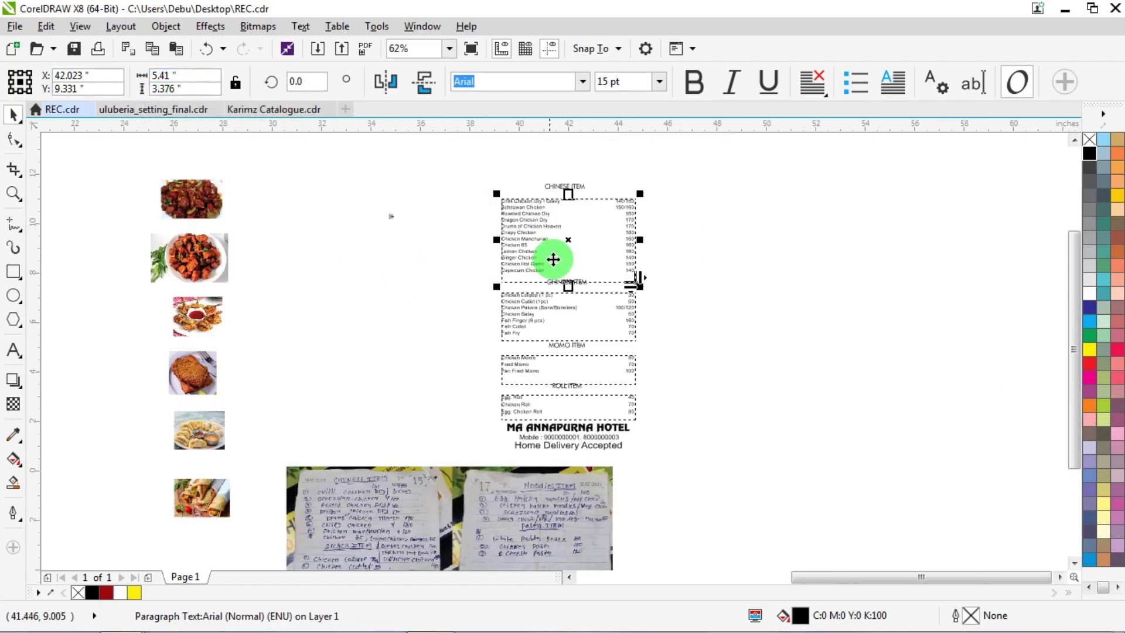
{"action": "scroll", "coordinate": [645, 211], "scroll_direction": "up", "scroll_amount": 3}
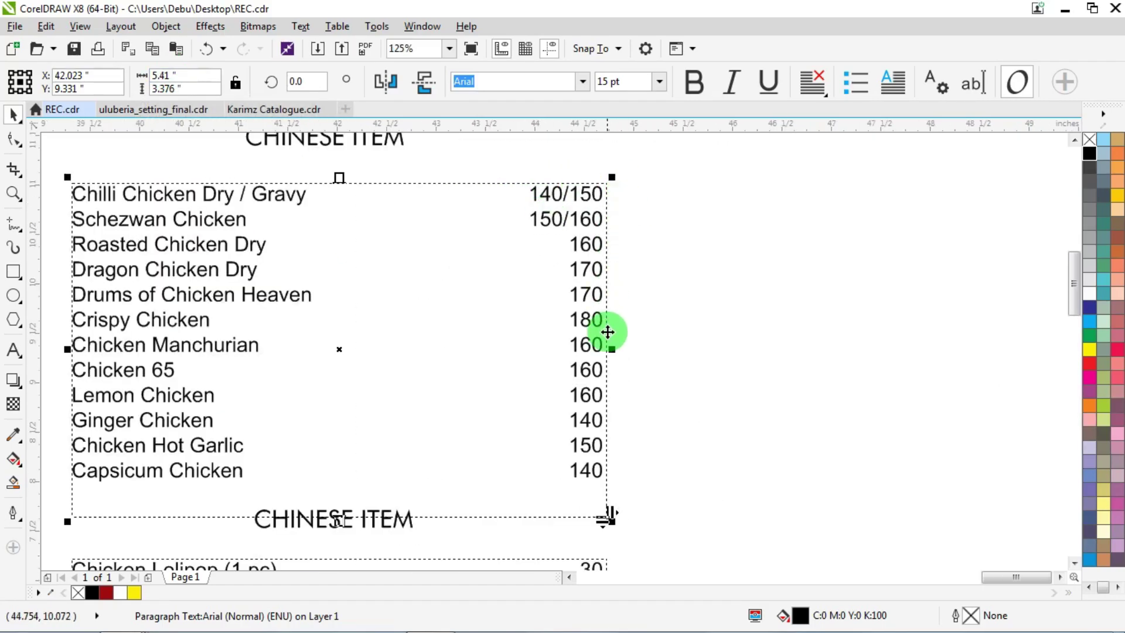
Check the tab stop settings of all the text in the first Chinese item frame, leaving them unchanged.
{"action": "left_click", "coordinate": [13, 350]}
{"action": "left_click", "coordinate": [248, 219]}
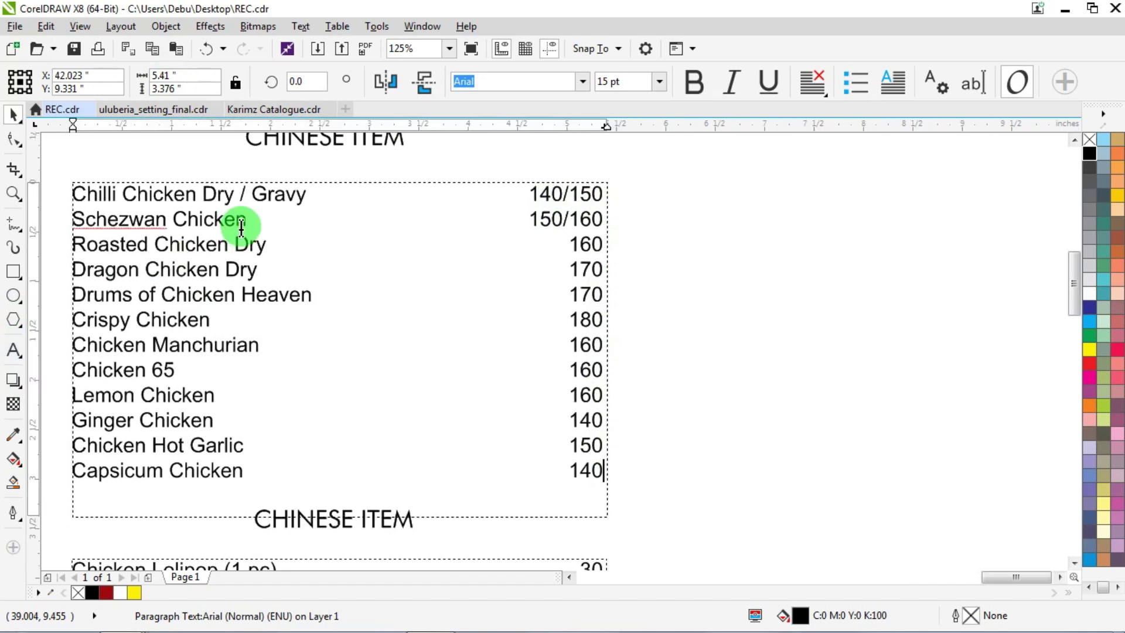
{"action": "key", "text": "ctrl+a"}
{"action": "left_click", "coordinate": [303, 26]}
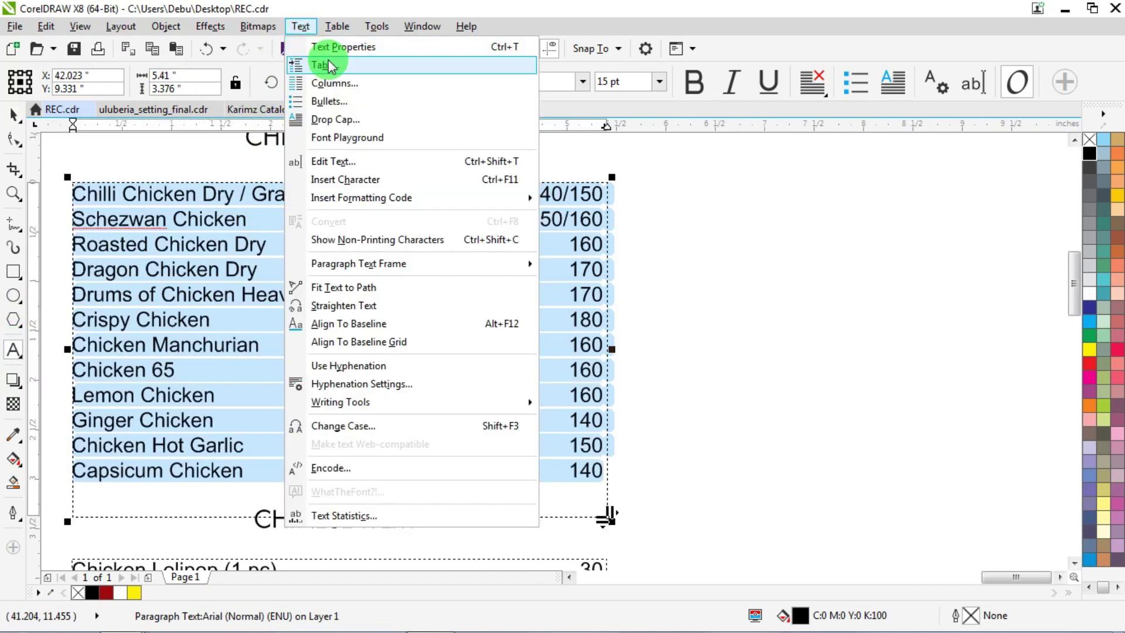
{"action": "left_click", "coordinate": [332, 65]}
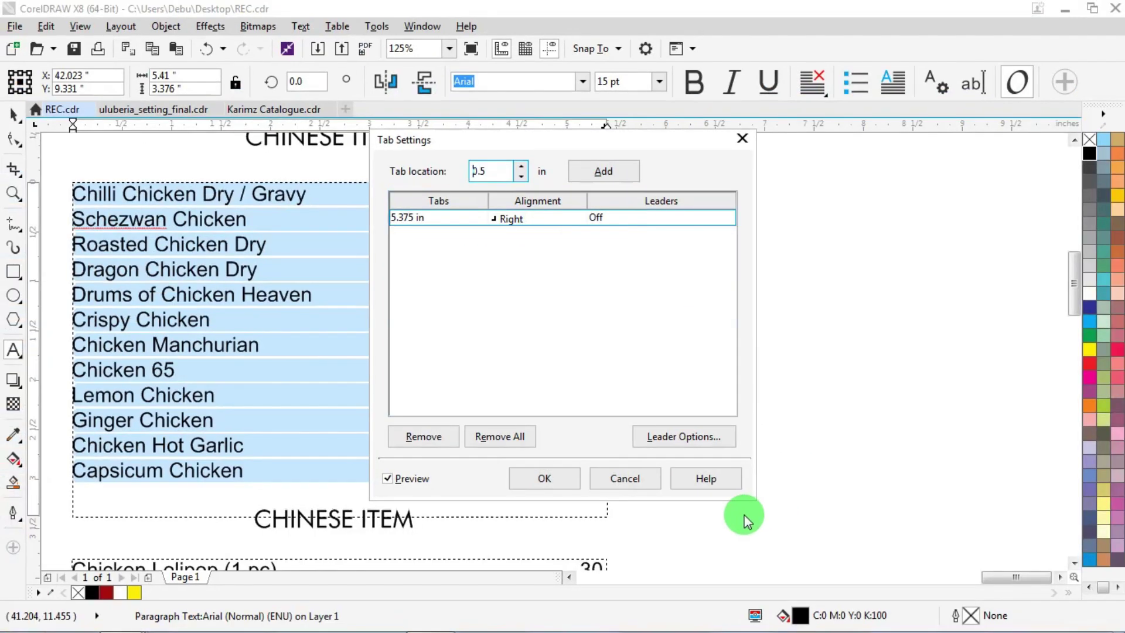
{"action": "left_click", "coordinate": [640, 477]}
Check the tab stop settings of all the text in the second Chinese item frame, just above the momo items.
{"action": "scroll", "coordinate": [579, 346], "scroll_direction": "down", "scroll_amount": 4}
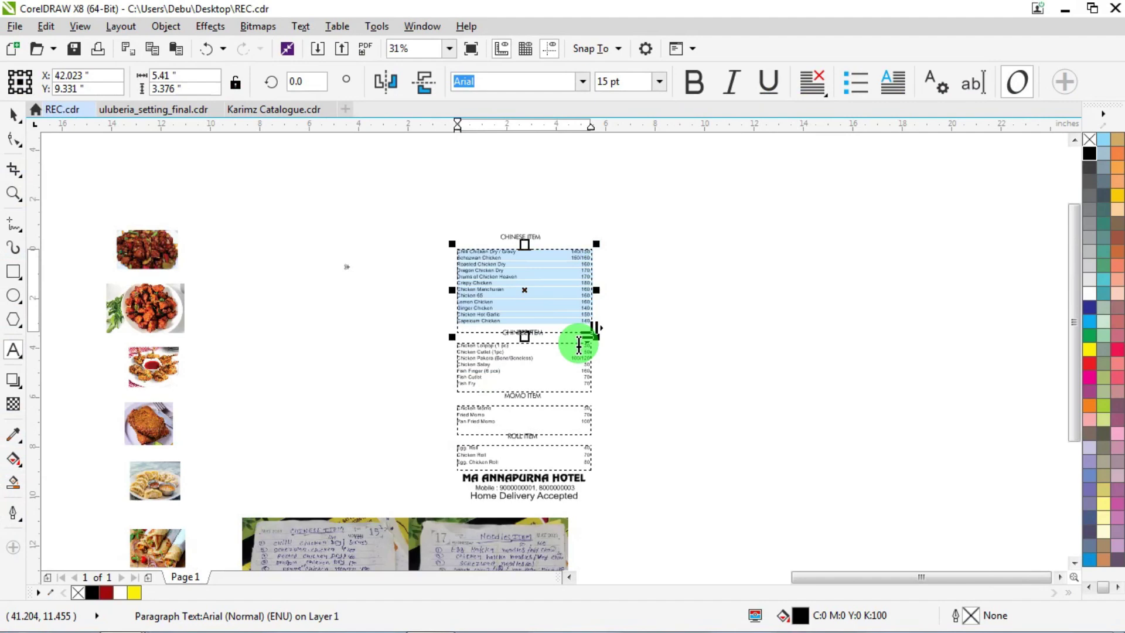
{"action": "left_click", "coordinate": [492, 354]}
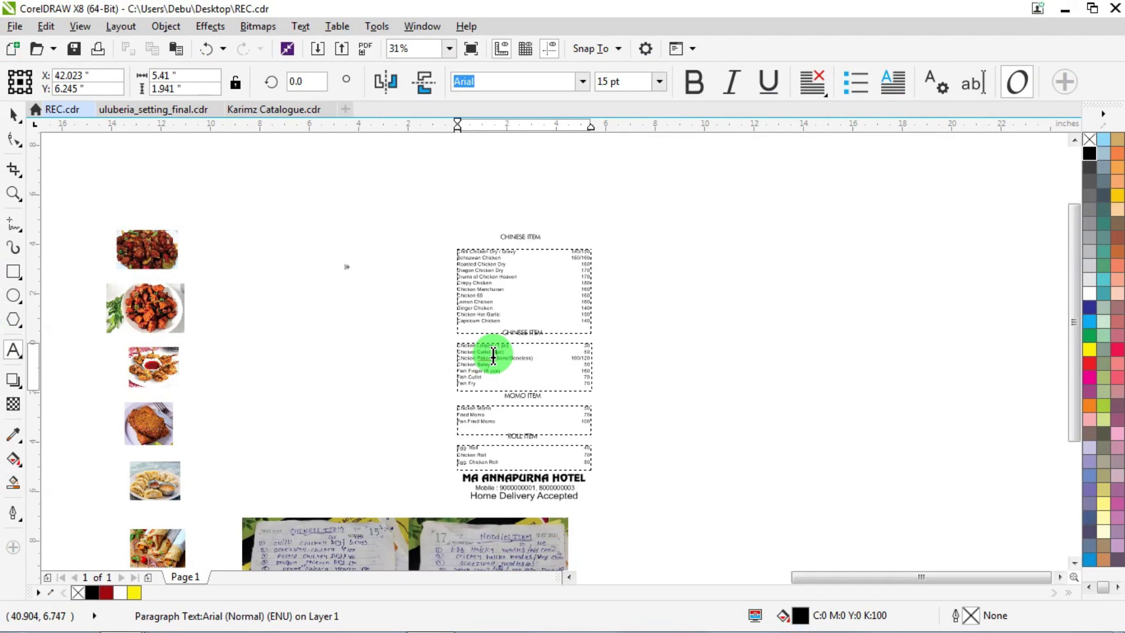
{"action": "left_click", "coordinate": [493, 354]}
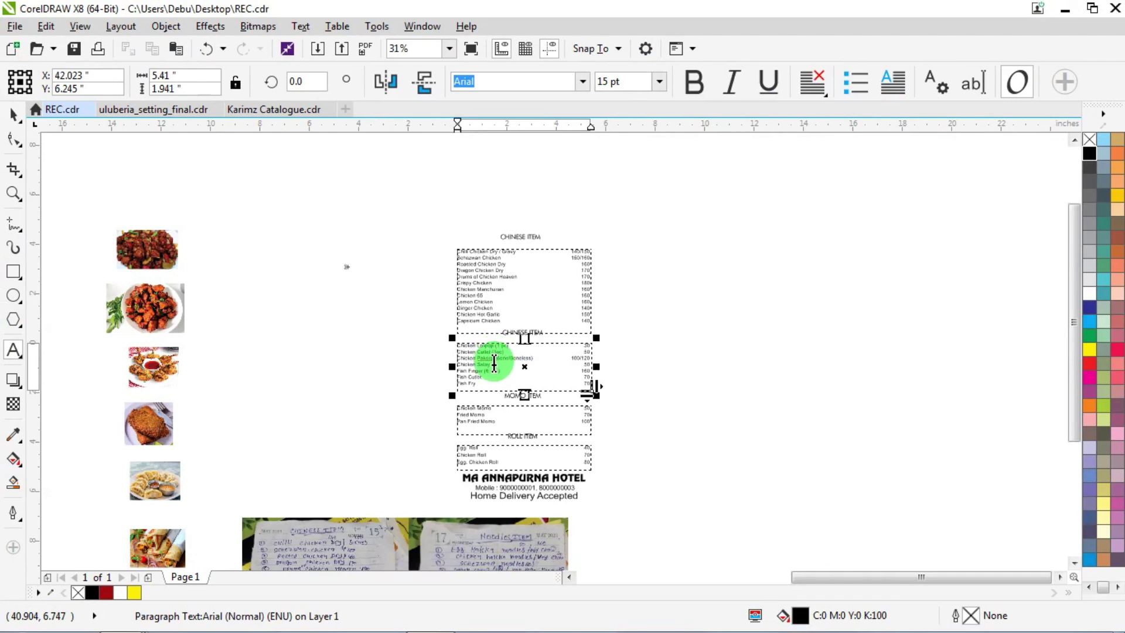
{"action": "key", "text": "ctrl+a"}
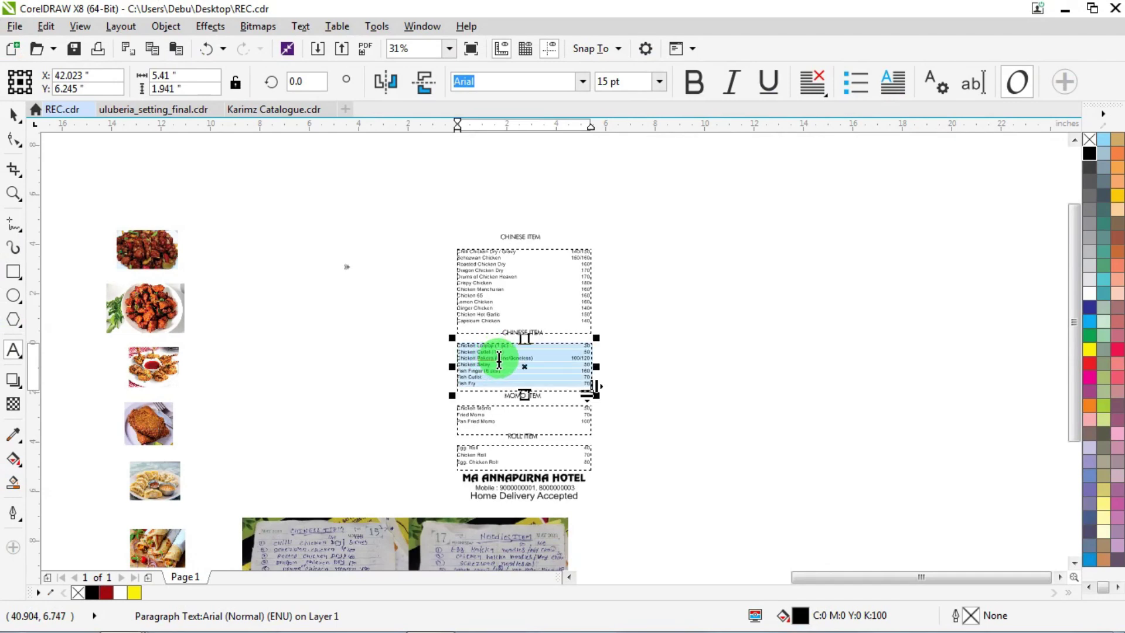
{"action": "scroll", "coordinate": [492, 358], "scroll_direction": "up", "scroll_amount": 4}
{"action": "left_click", "coordinate": [300, 26]}
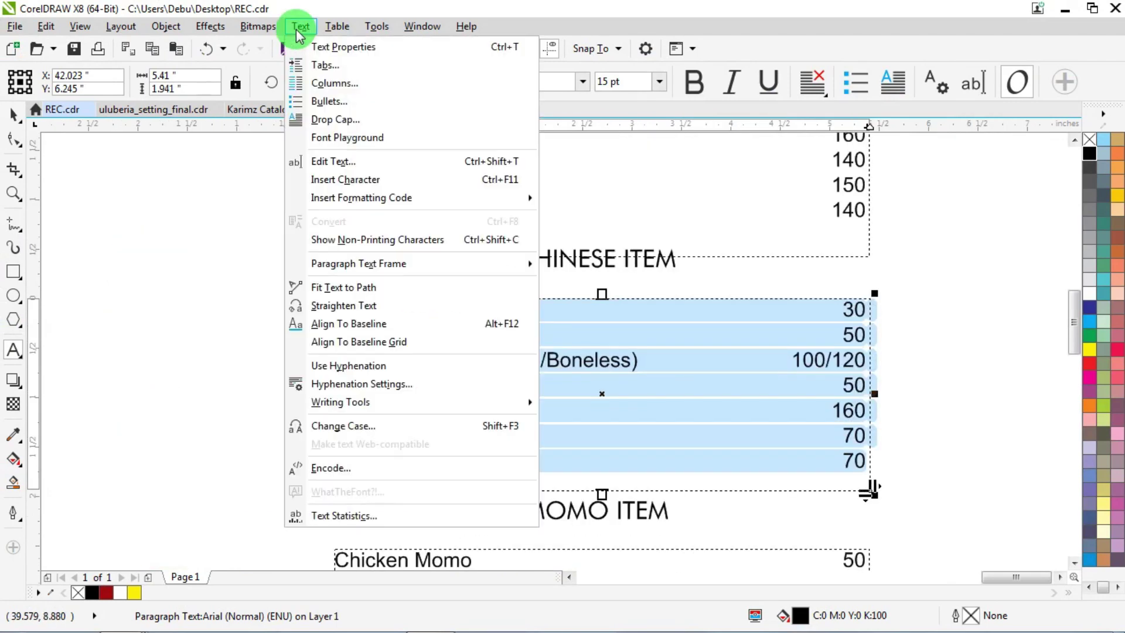
{"action": "left_click", "coordinate": [344, 69]}
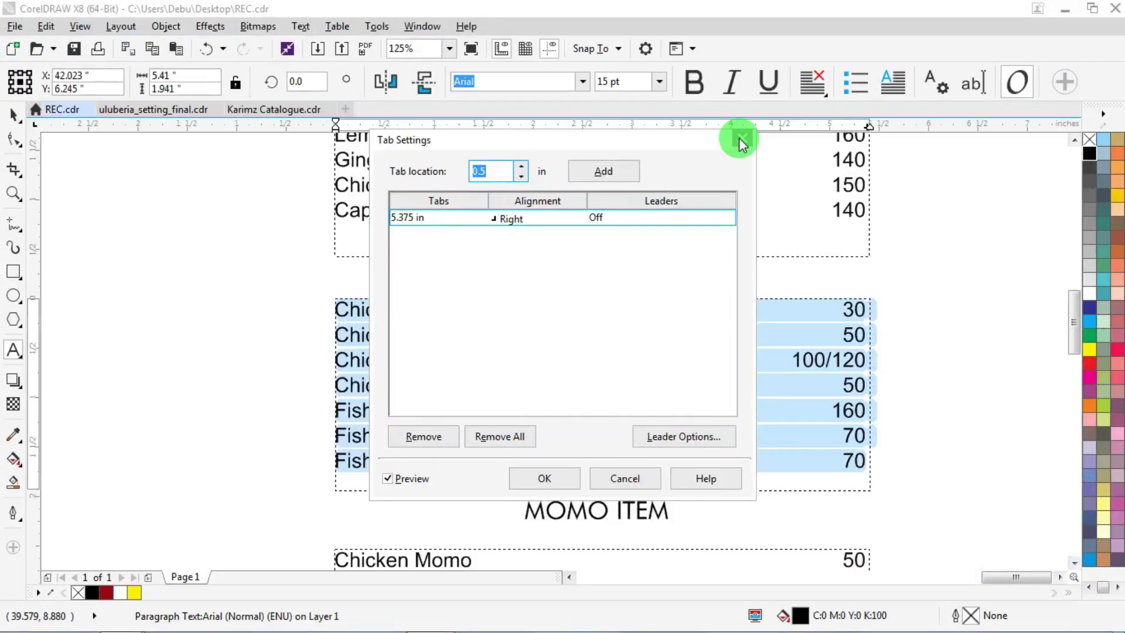
{"action": "left_click", "coordinate": [1062, 55]}
Return to the blank page, deselect the text and check the page width and height.
{"action": "scroll", "coordinate": [563, 287], "scroll_direction": "down", "scroll_amount": 6}
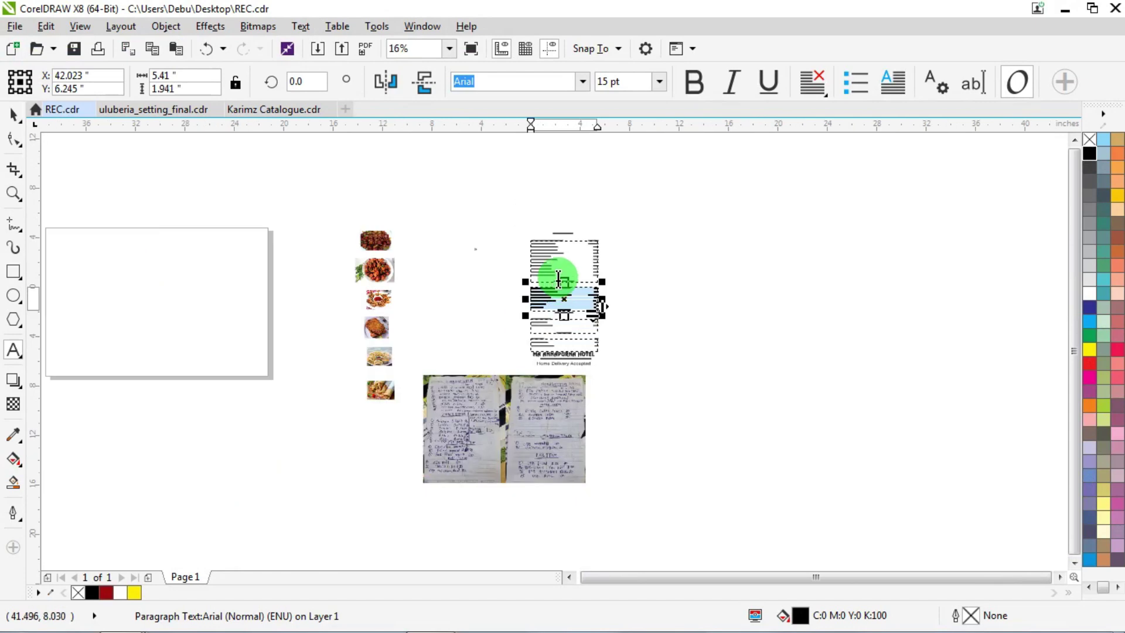
{"action": "scroll", "coordinate": [431, 276], "scroll_direction": "up", "scroll_amount": 4}
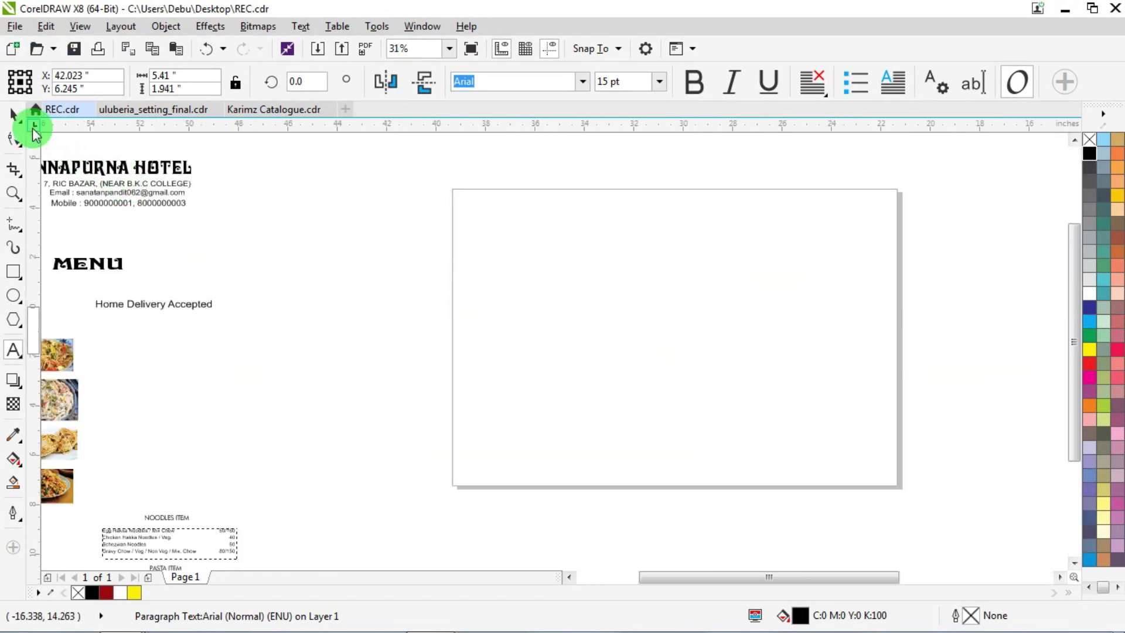
{"action": "left_click", "coordinate": [15, 115]}
{"action": "left_click", "coordinate": [73, 139]}
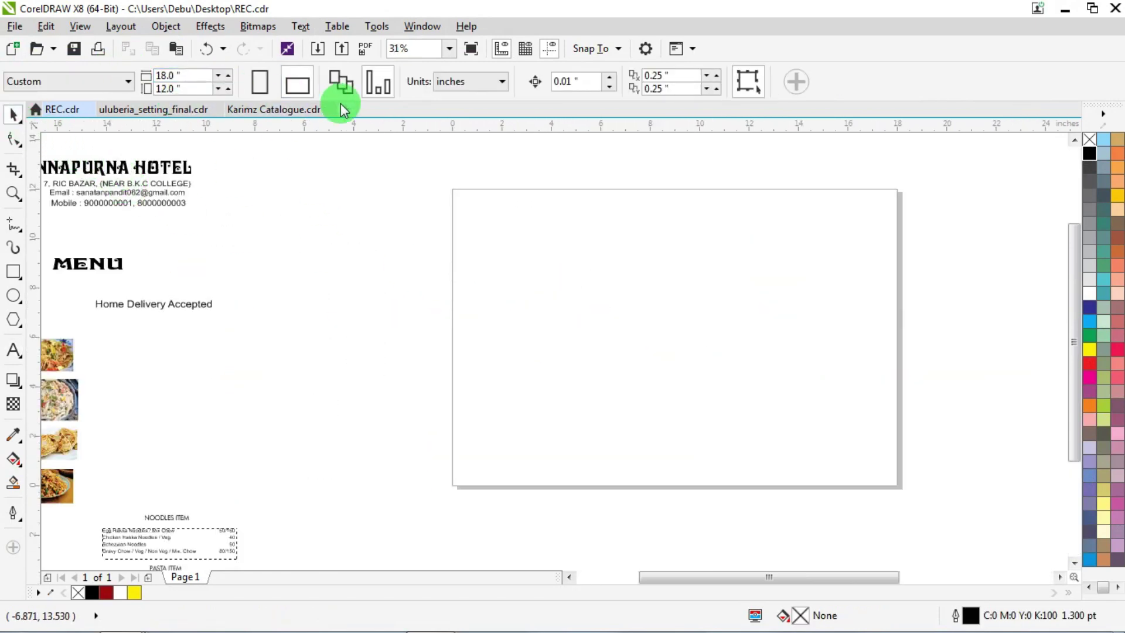
{"action": "double_click", "coordinate": [190, 89]}
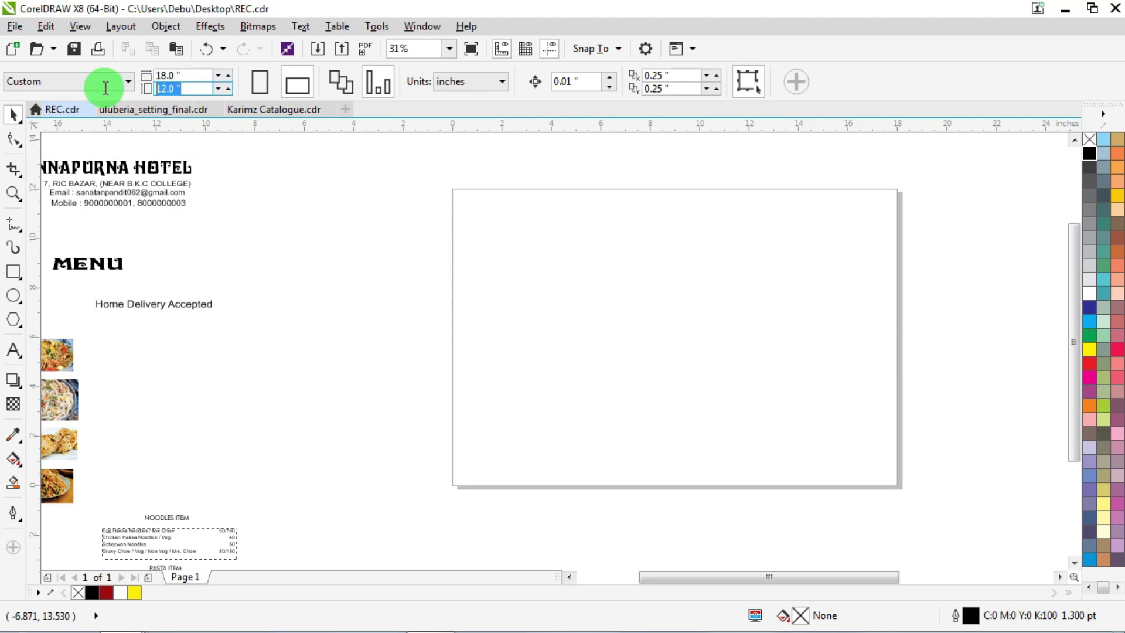
Add a page-sized rectangle and resize it to 17.6 × 11.6 inches, centred on the page.
{"action": "scroll", "coordinate": [161, 170], "scroll_direction": "down", "scroll_amount": 1}
{"action": "scroll", "coordinate": [402, 201], "scroll_direction": "up", "scroll_amount": 1}
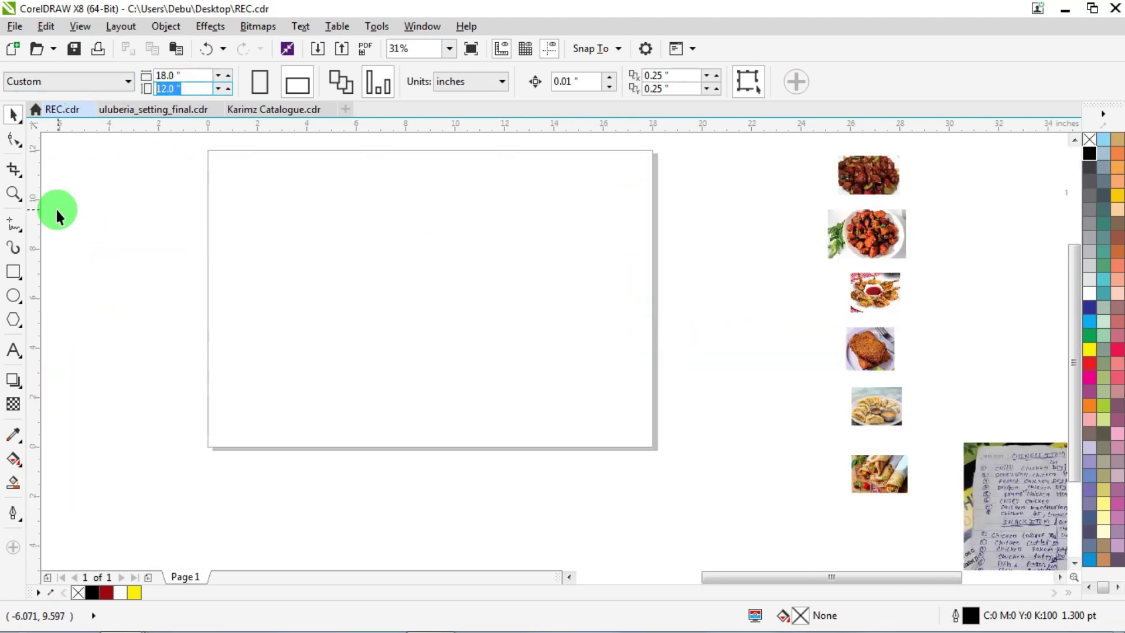
{"action": "double_click", "coordinate": [14, 271]}
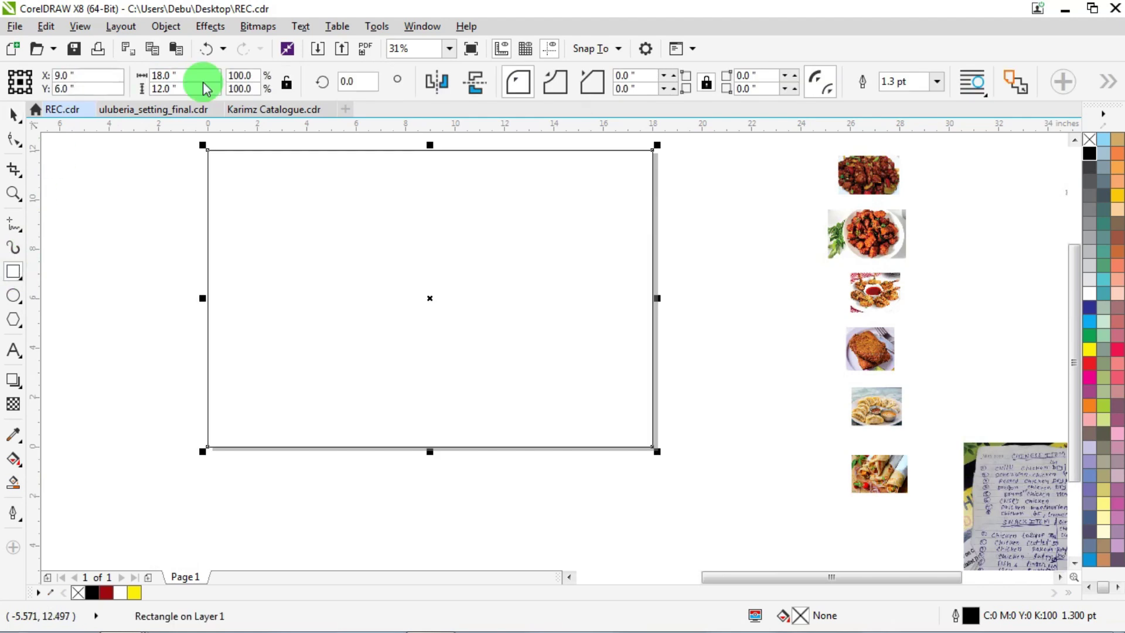
{"action": "double_click", "coordinate": [193, 75]}
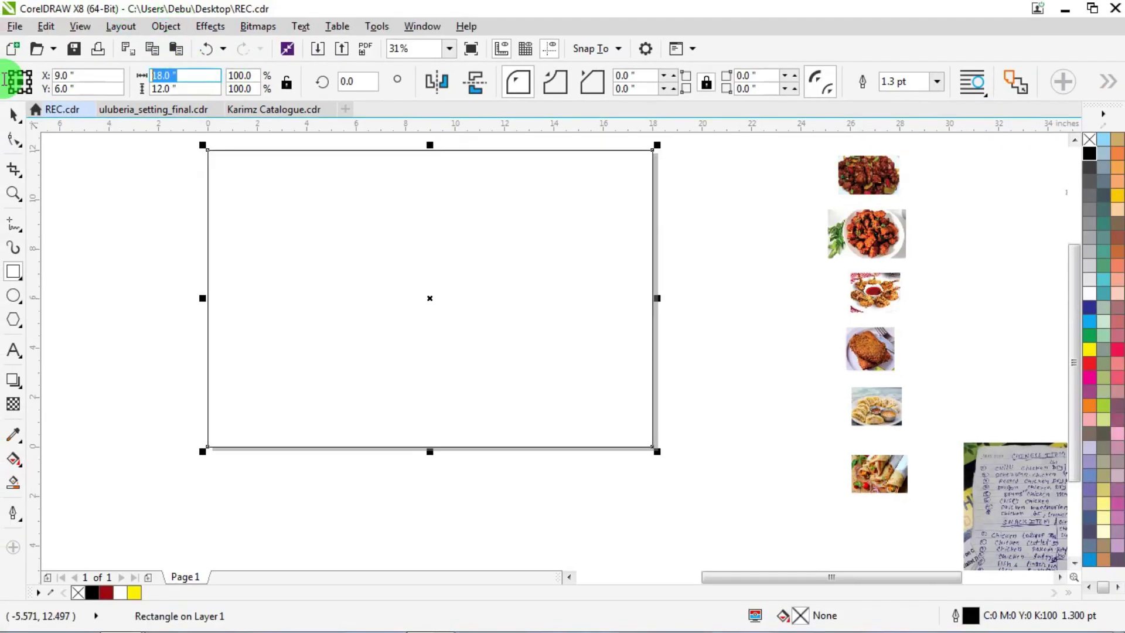
{"action": "type", "text": "17.6"}
{"action": "key", "text": "Tab"}
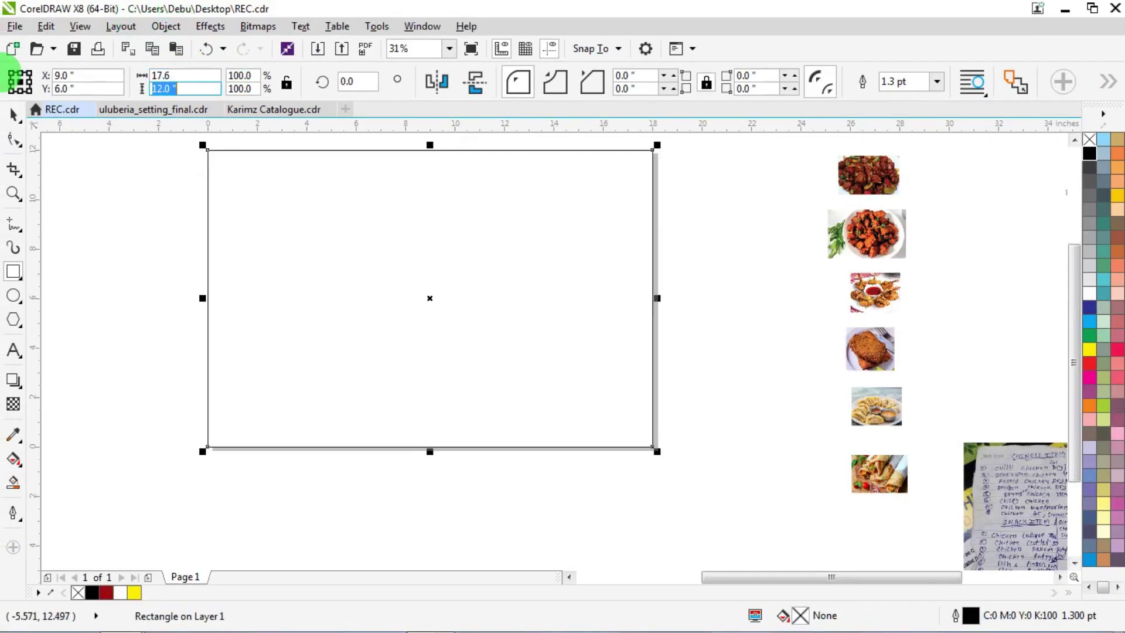
{"action": "type", "text": "11.6"}
{"action": "key", "text": "Return"}
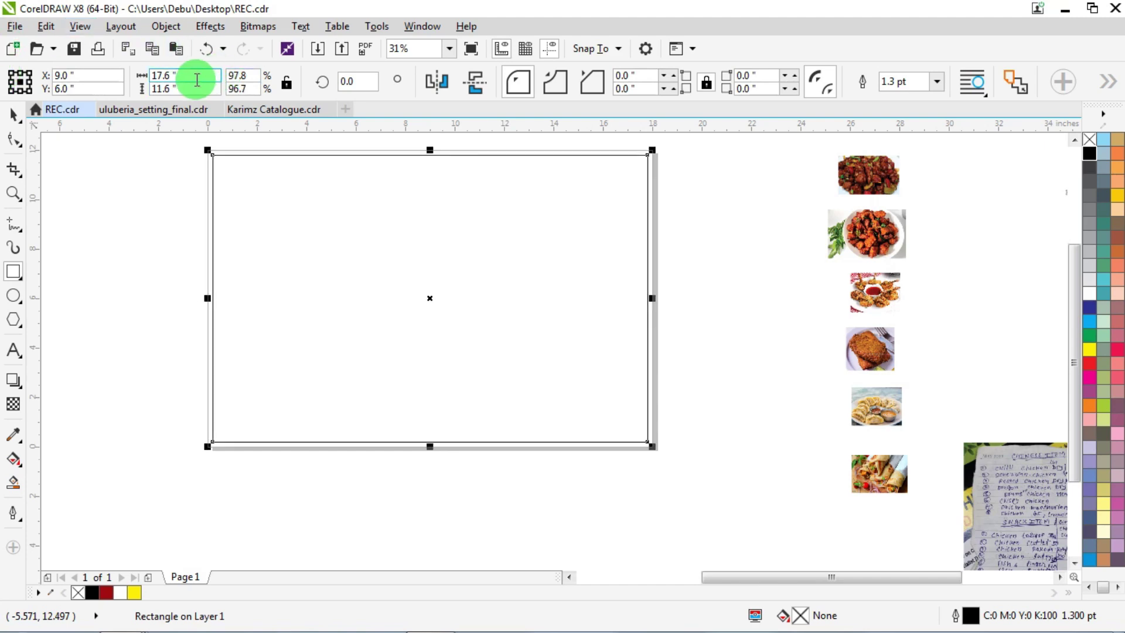
Halve the rectangle's width by dividing 17.6 by 2 and move it to the left half of the page.
{"action": "type", "text": "/2"}
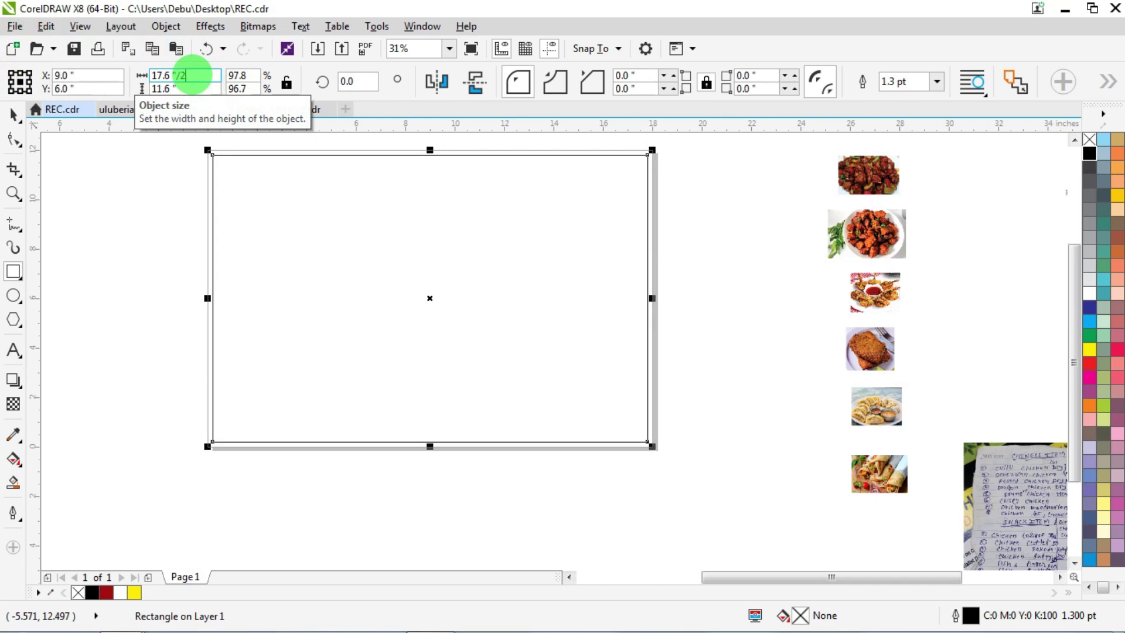
{"action": "key", "text": "Return"}
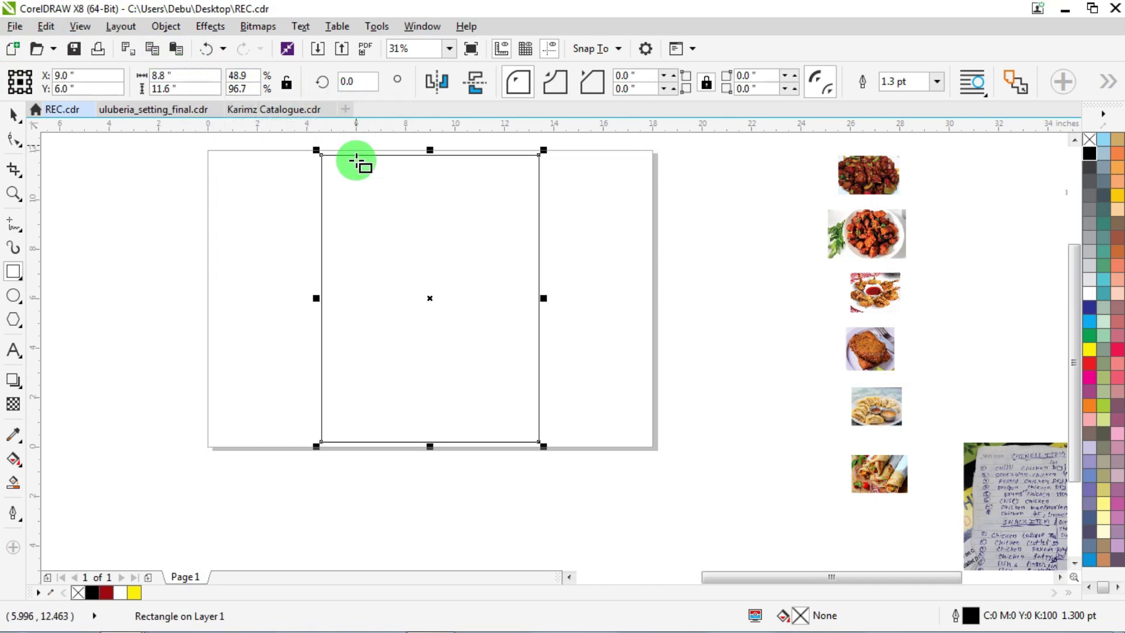
{"action": "left_click", "coordinate": [13, 115]}
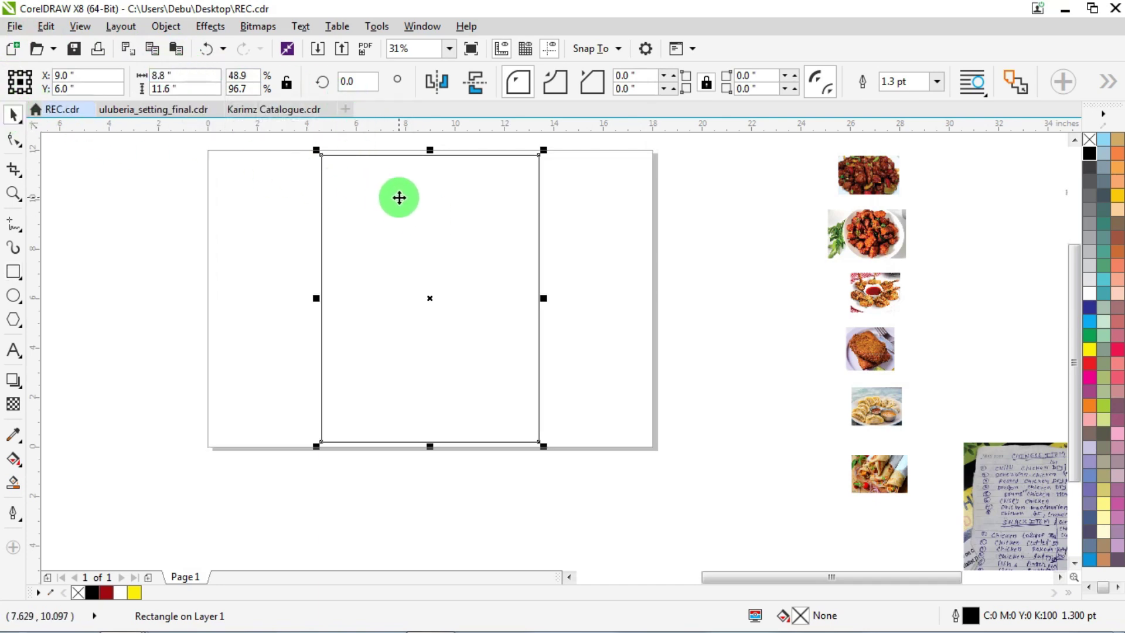
{"action": "left_click_drag", "start_coordinate": [397, 195], "coordinate": [292, 192]}
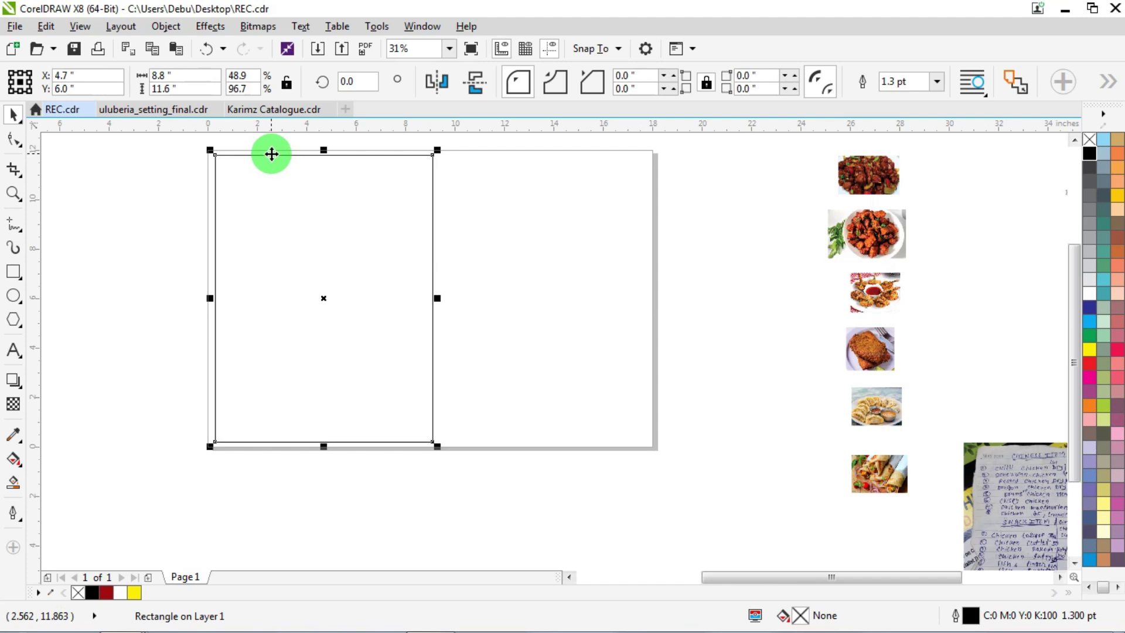
Fill the half-page rectangle with black, remove its outline and deselect it.
{"action": "scroll", "coordinate": [287, 196], "scroll_direction": "down", "scroll_amount": 1}
{"action": "scroll", "coordinate": [271, 181], "scroll_direction": "up", "scroll_amount": 1}
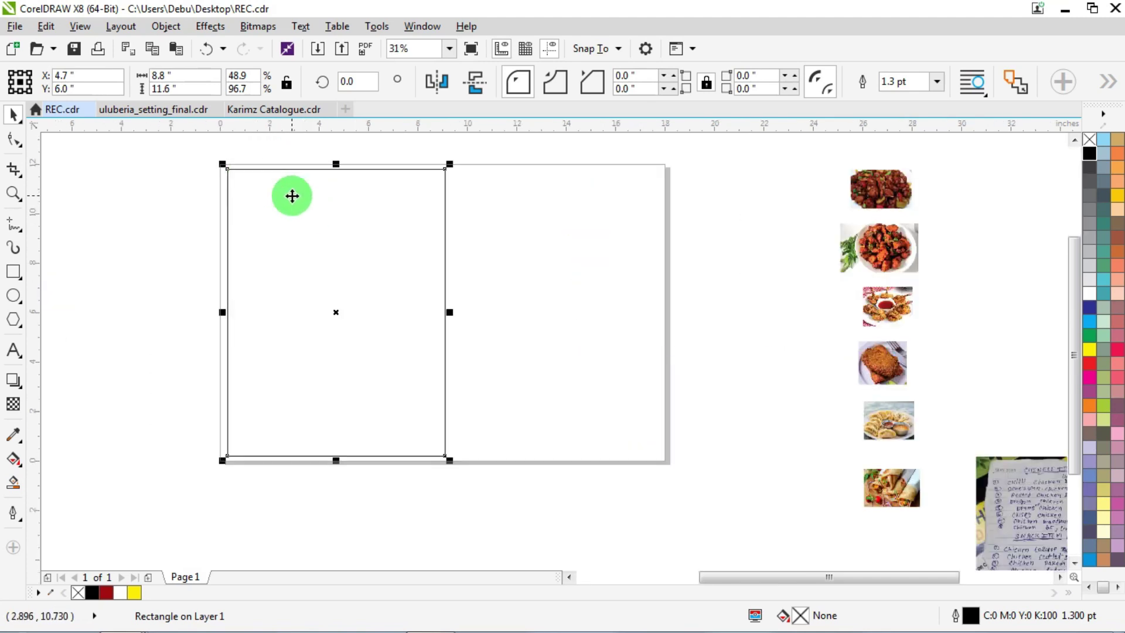
{"action": "left_click", "coordinate": [1089, 147]}
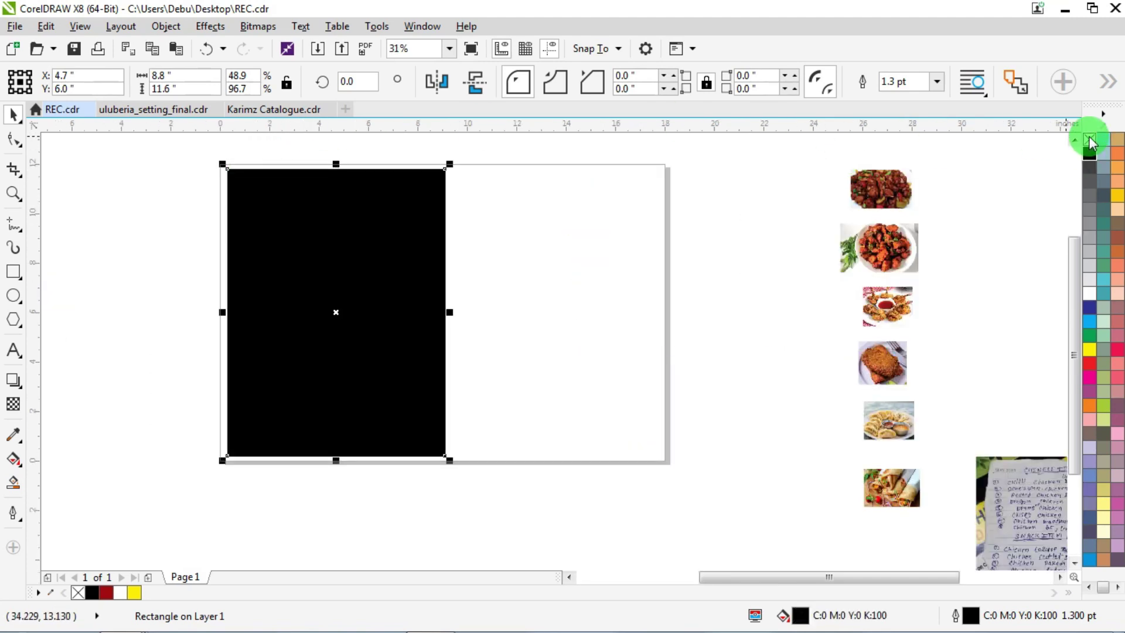
{"action": "right_click", "coordinate": [1089, 140]}
{"action": "key", "text": "Escape"}
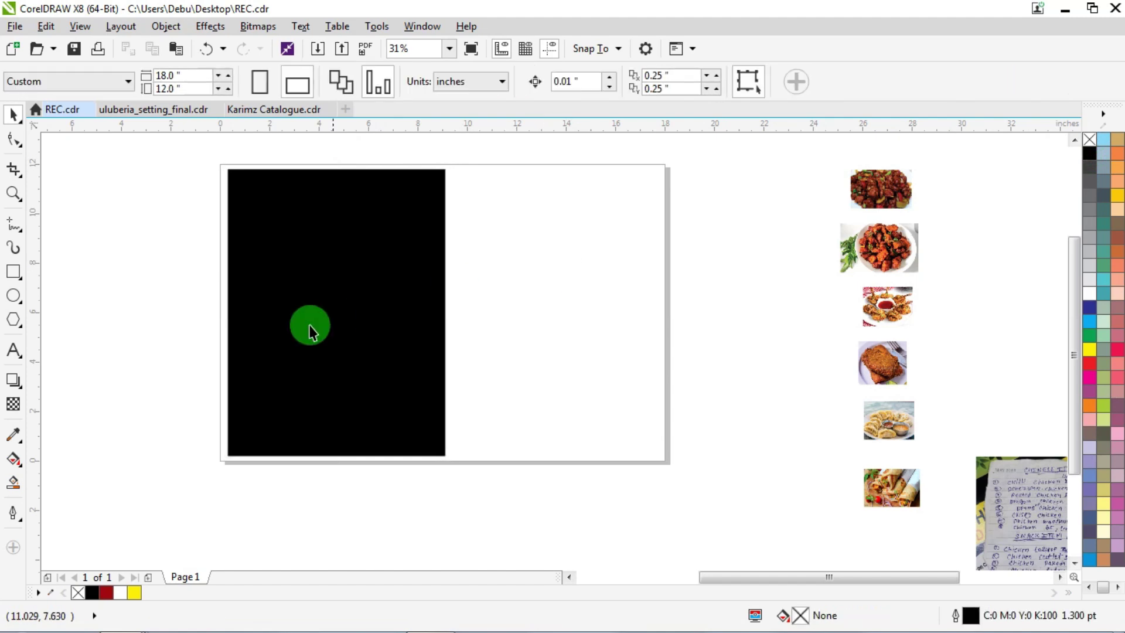
Make a narrower copy of the black rectangle from its left edge and set the copy's width to 2.6 inches.
{"action": "scroll", "coordinate": [351, 296], "scroll_direction": "down", "scroll_amount": 1}
{"action": "scroll", "coordinate": [329, 279], "scroll_direction": "up", "scroll_amount": 1}
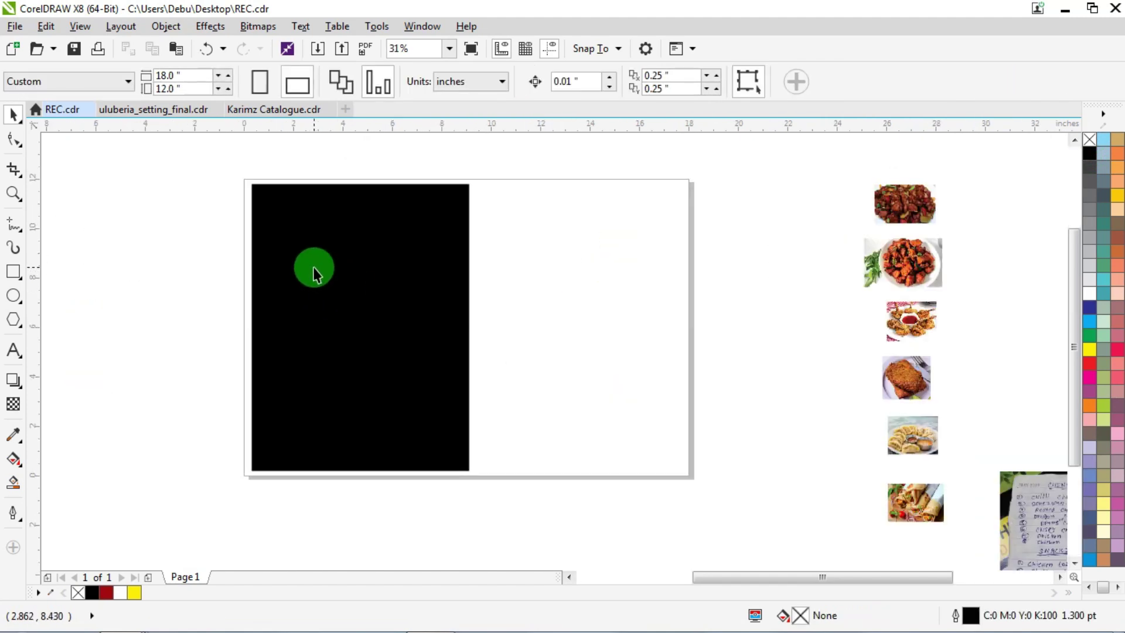
{"action": "left_click", "coordinate": [315, 272]}
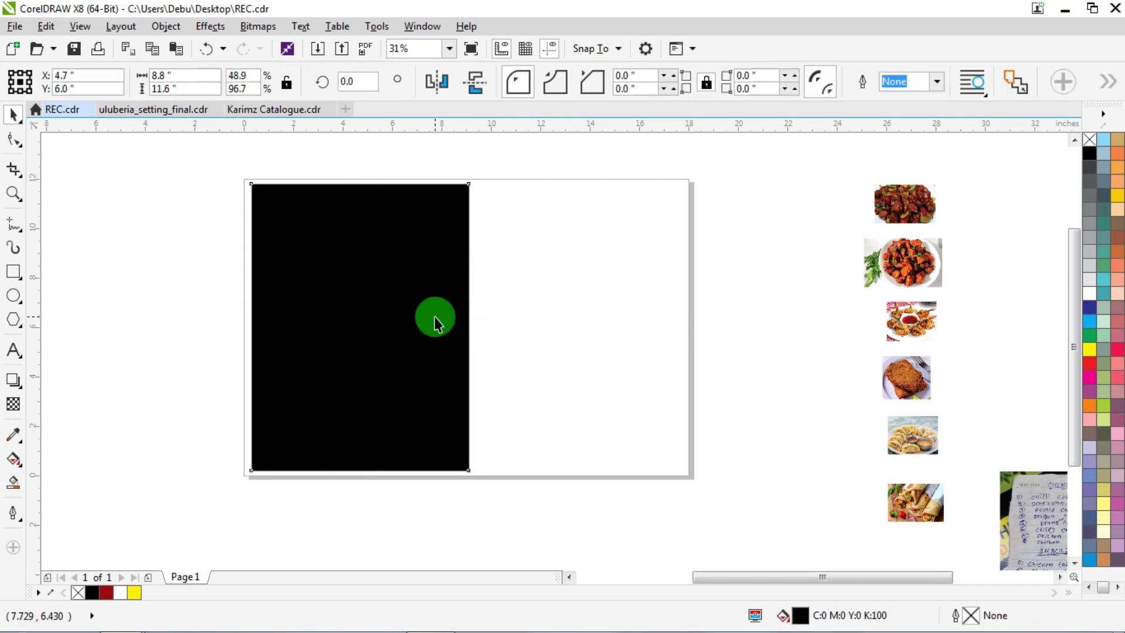
{"action": "left_click_drag", "start_coordinate": [473, 327], "coordinate": [328, 327]}
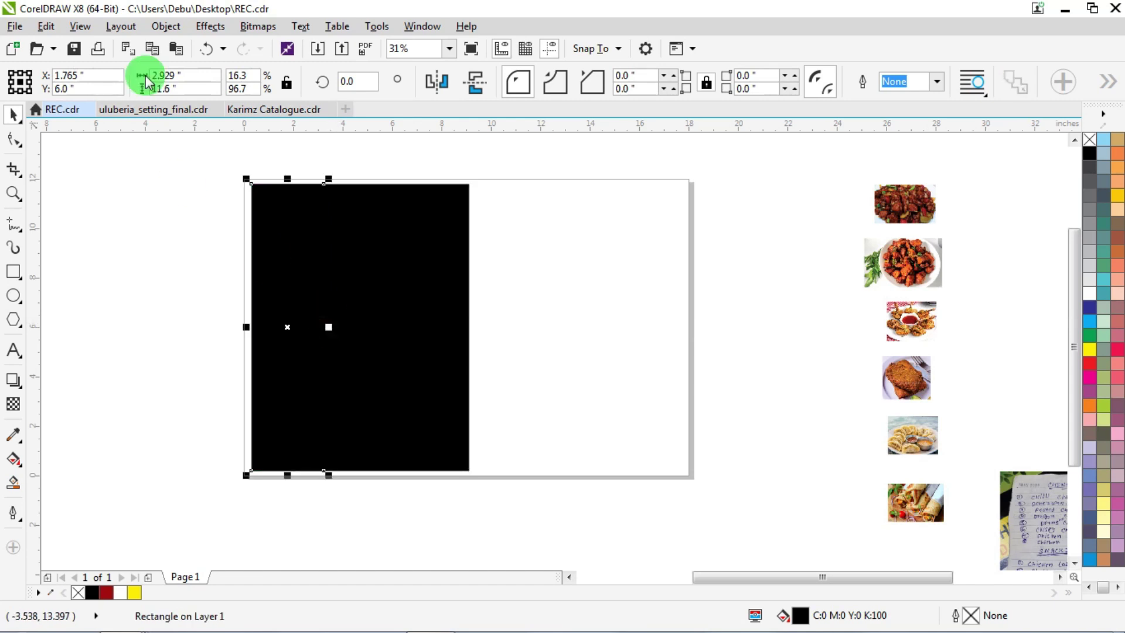
{"action": "left_click_drag", "start_coordinate": [187, 71], "coordinate": [2, 88]}
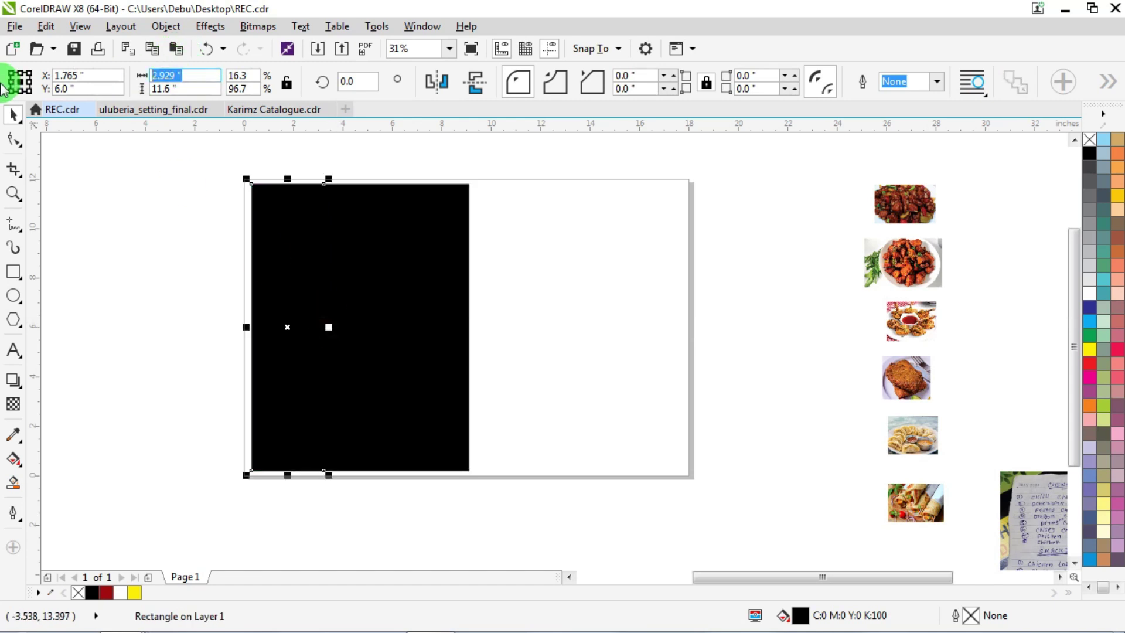
{"action": "type", "text": "2.6"}
{"action": "key", "text": "Return"}
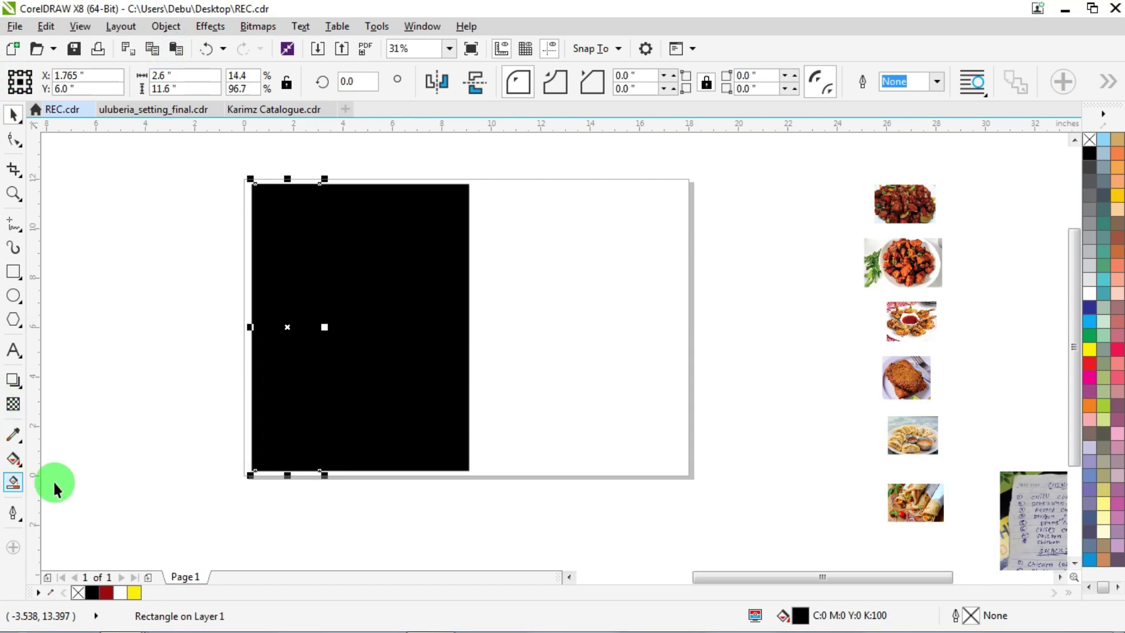
Fill the narrow copy with dark red (C0 M100 Y100 K40) and align it to the black rectangle's left edge.
{"action": "left_click", "coordinate": [108, 592]}
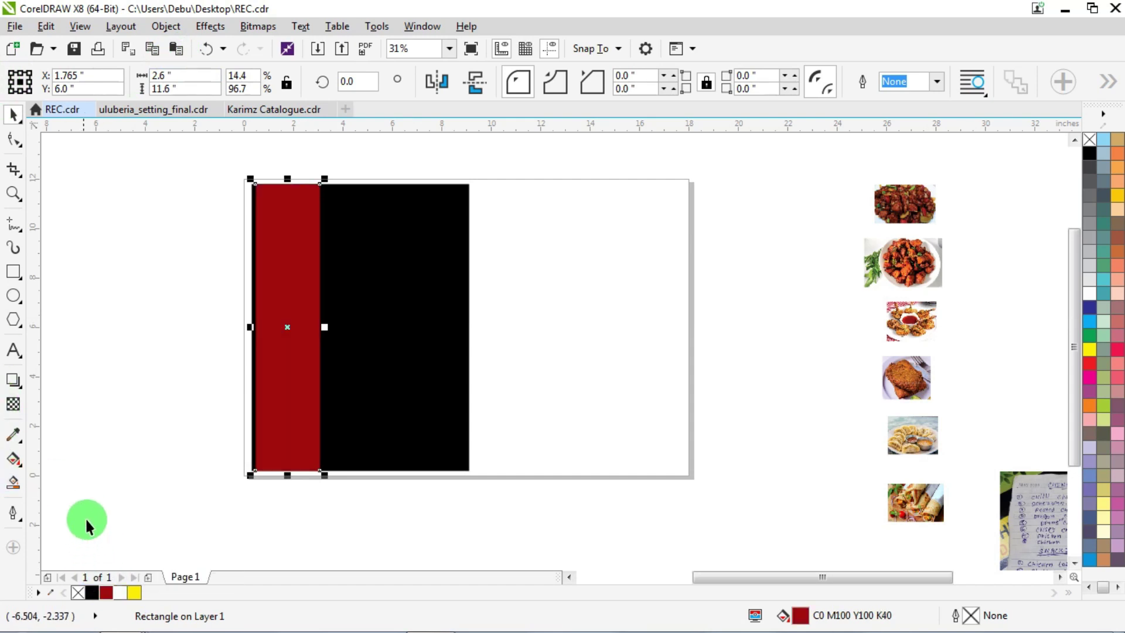
{"action": "left_click", "coordinate": [401, 307], "text": "shift"}
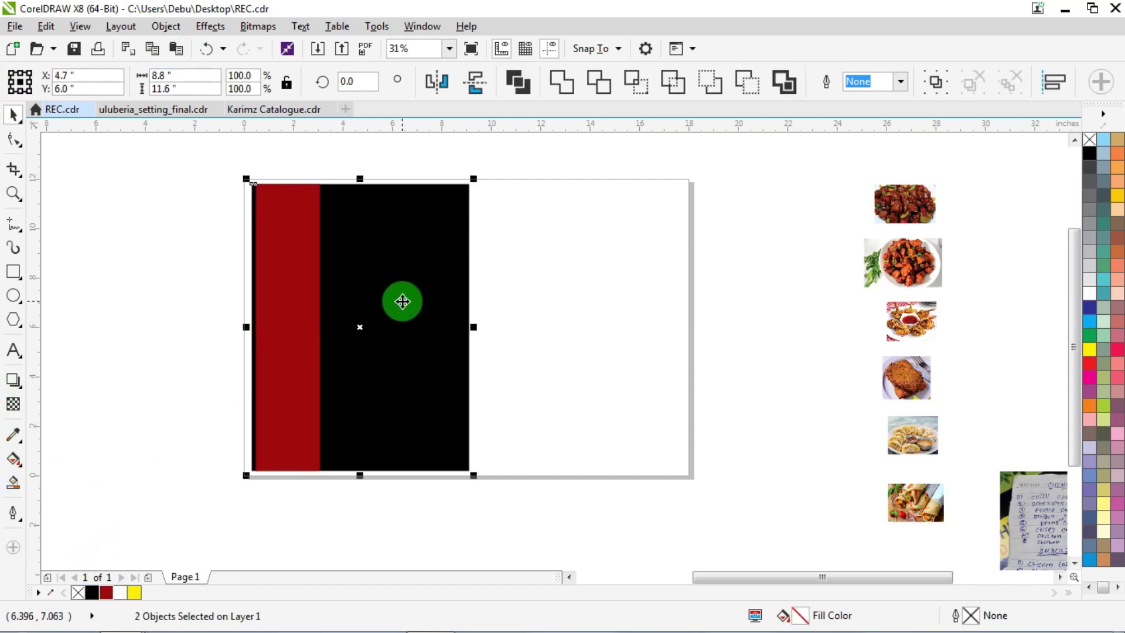
{"action": "key", "text": "l"}
{"action": "left_click", "coordinate": [505, 225]}
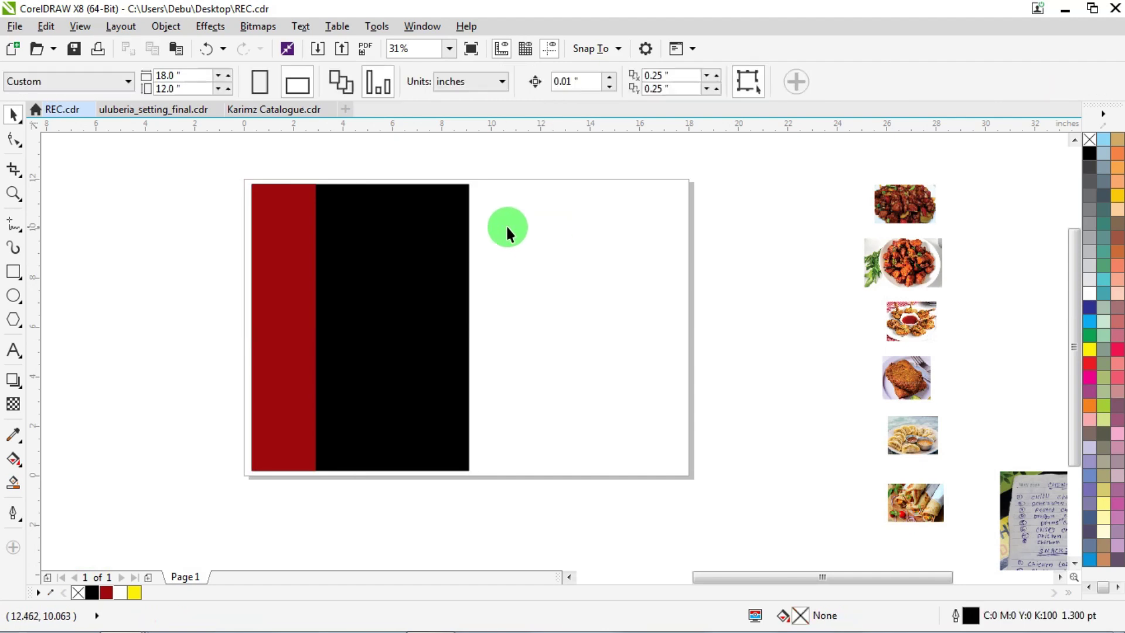
Inspect the CMYK values of the red strip's fill with the Color Eyedropper.
{"action": "left_click", "coordinate": [267, 247]}
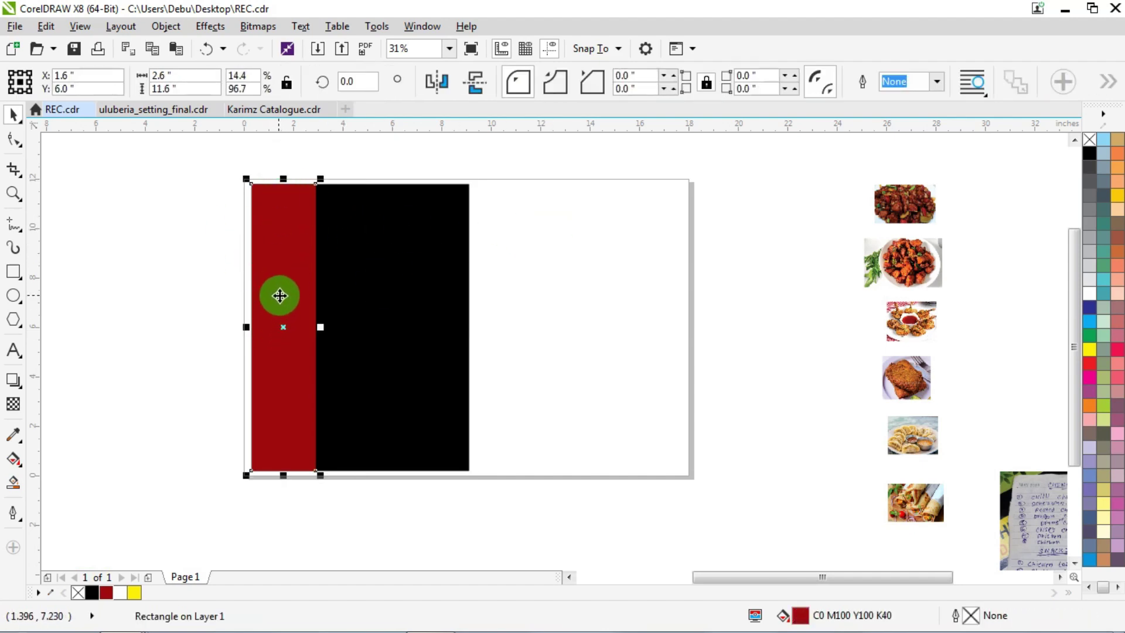
{"action": "left_click", "coordinate": [13, 434]}
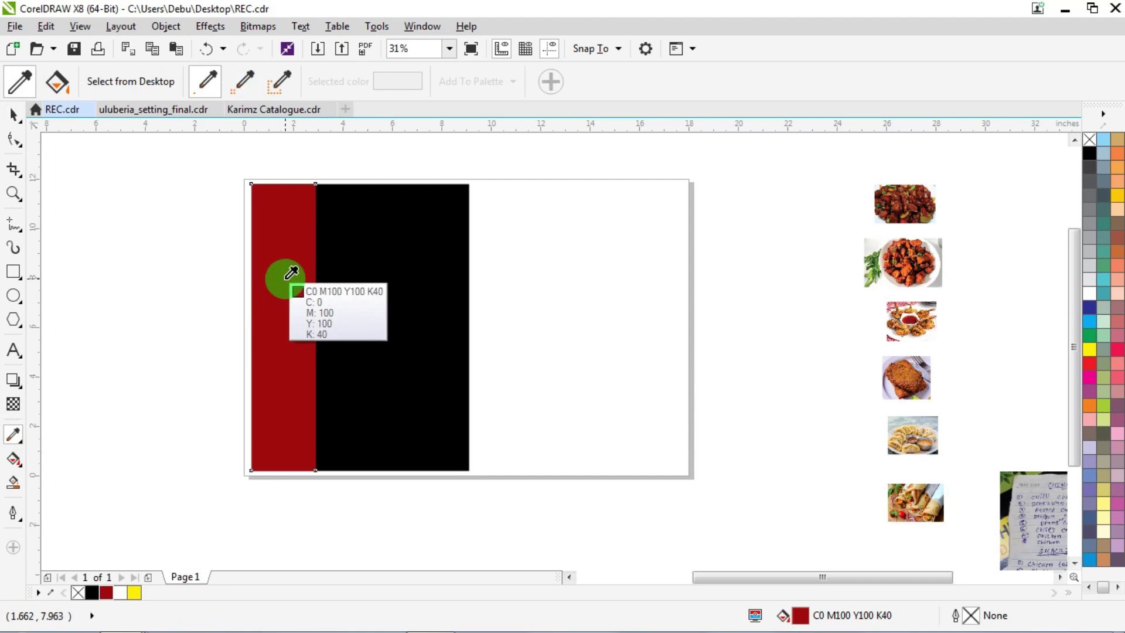
Shorten the dark red strip from its upper edge to about 7.73 inches tall.
{"action": "left_click", "coordinate": [13, 113]}
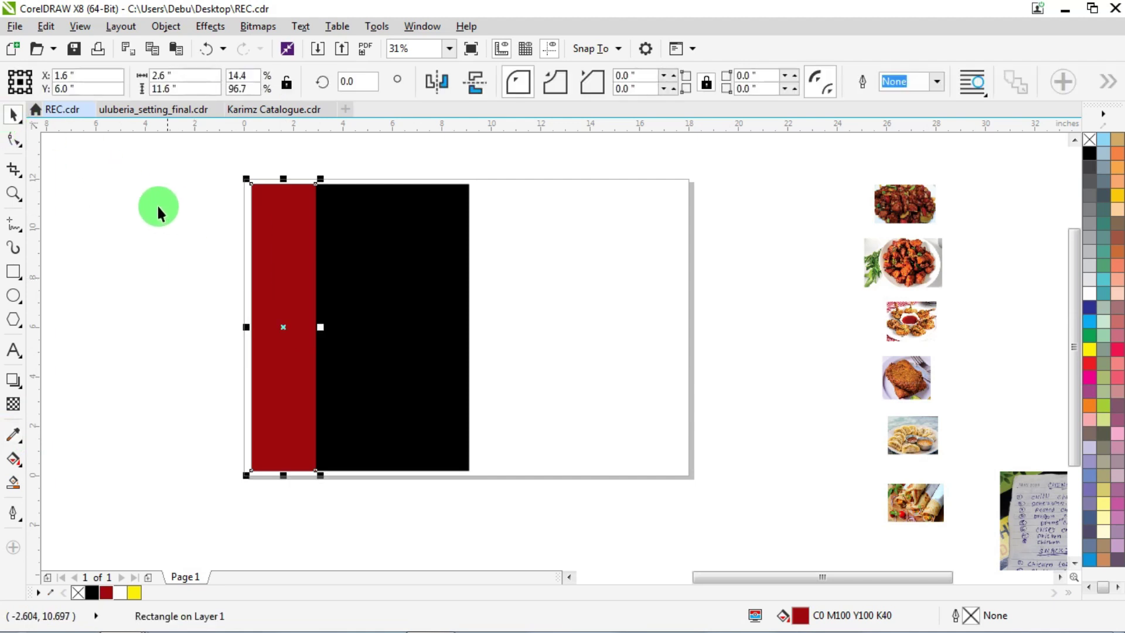
{"action": "left_click", "coordinate": [138, 203]}
{"action": "left_click", "coordinate": [281, 234]}
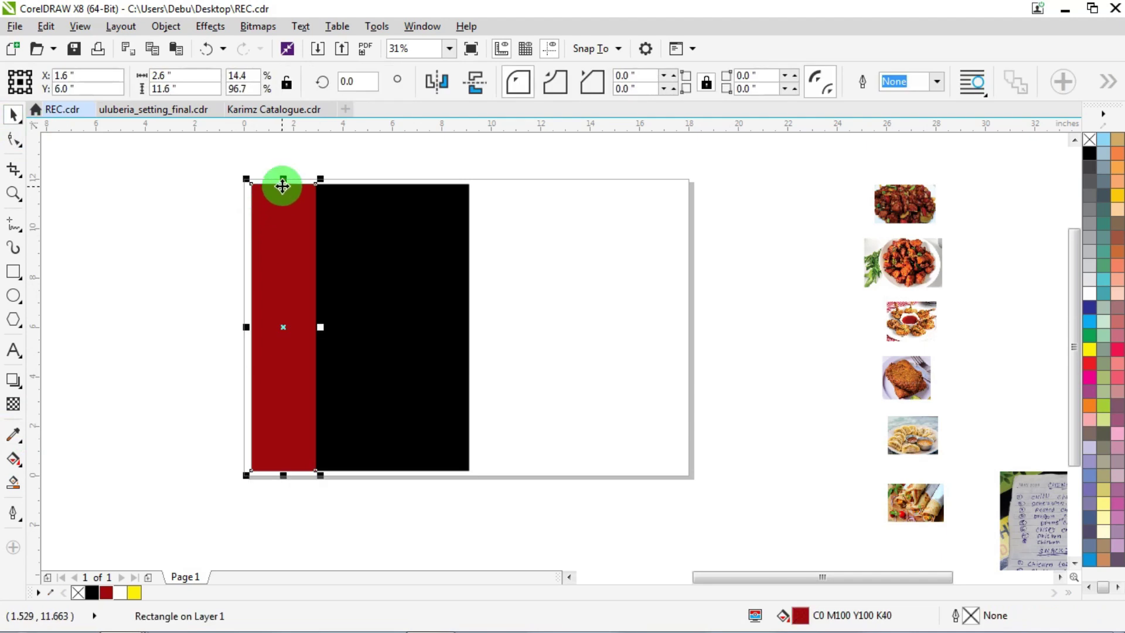
{"action": "left_click_drag", "start_coordinate": [282, 186], "coordinate": [276, 279]}
Move the hotel name, address and contact text onto the upper part of the black rectangle and fill it yellow.
{"action": "scroll", "coordinate": [272, 235], "scroll_direction": "down", "scroll_amount": 3}
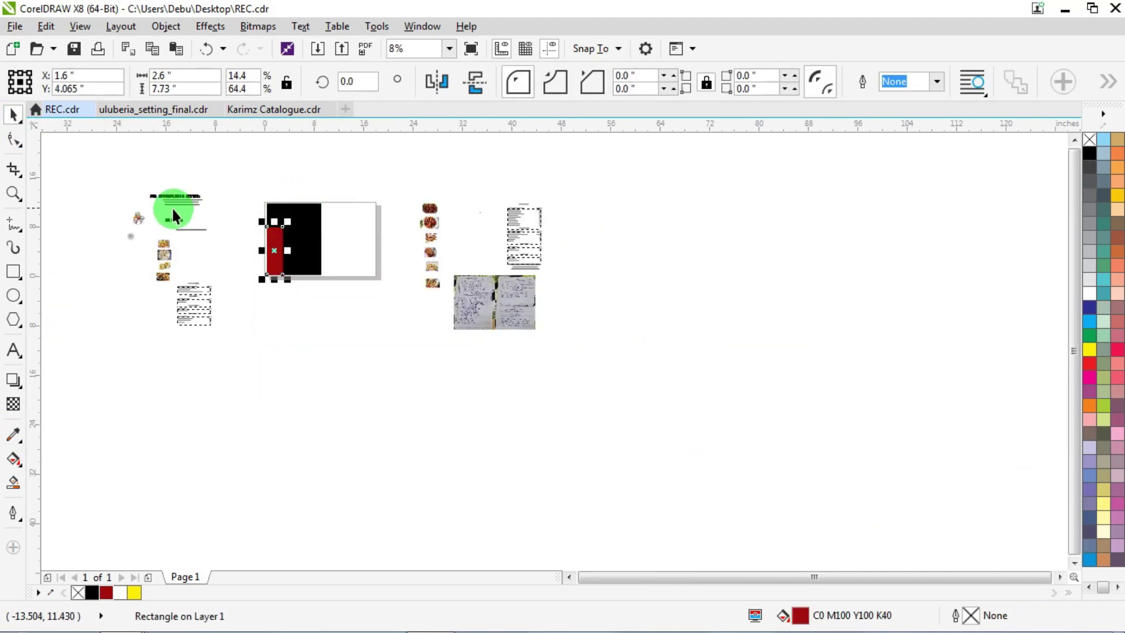
{"action": "scroll", "coordinate": [173, 208], "scroll_direction": "up", "scroll_amount": 4}
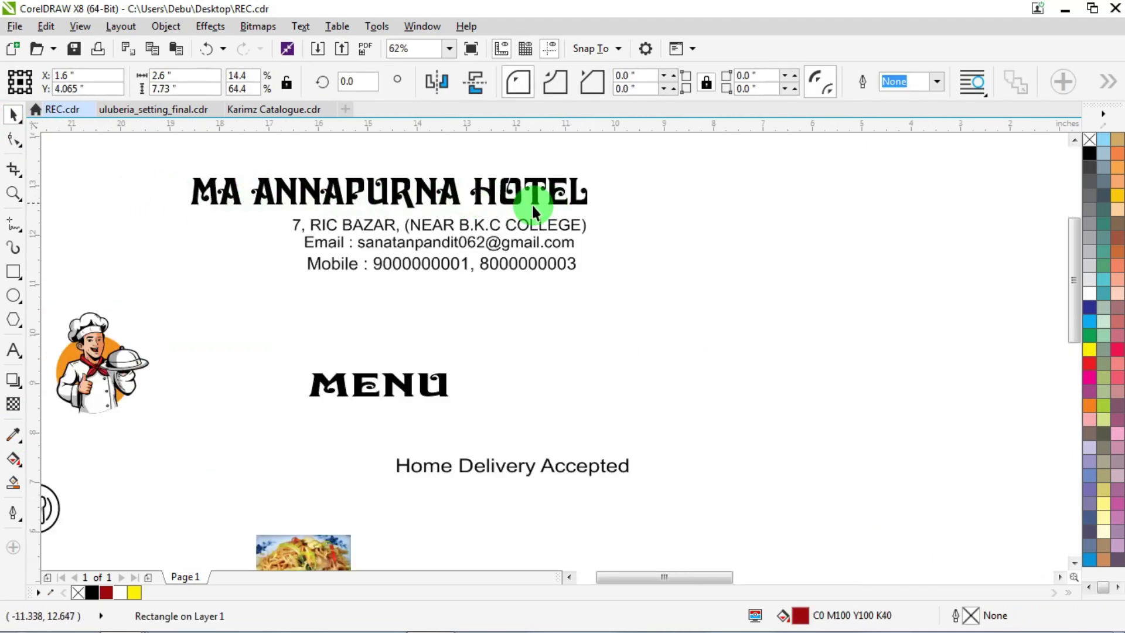
{"action": "left_click_drag", "start_coordinate": [138, 156], "coordinate": [700, 299]}
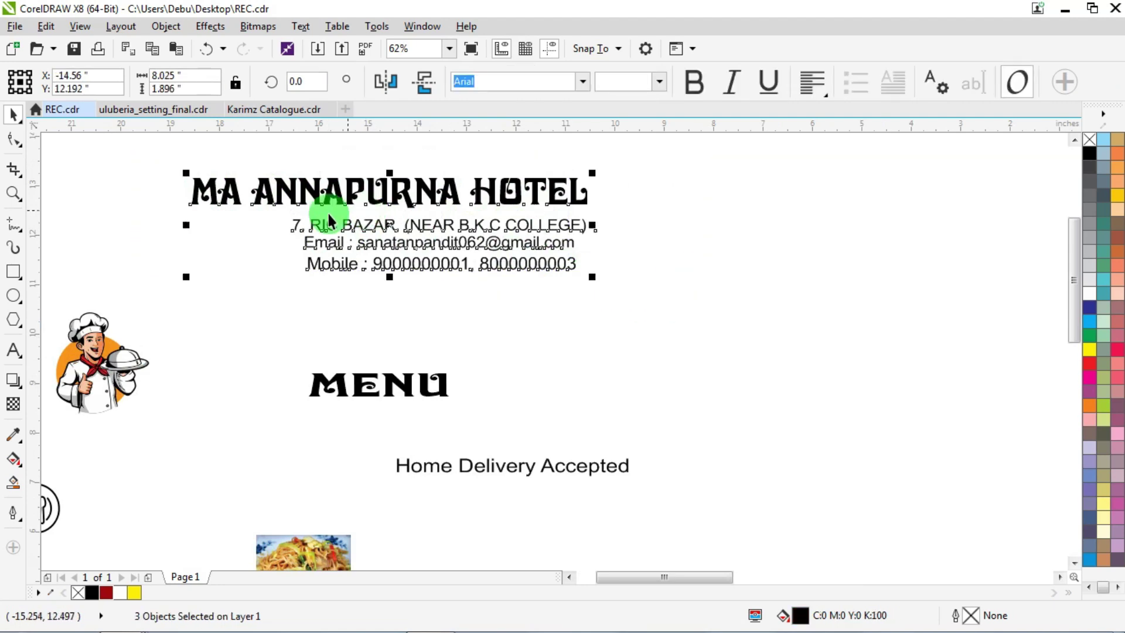
{"action": "scroll", "coordinate": [344, 217], "scroll_direction": "down", "scroll_amount": 3}
{"action": "left_click_drag", "start_coordinate": [264, 211], "coordinate": [459, 236]}
{"action": "left_click_drag", "start_coordinate": [231, 181], "coordinate": [405, 252]}
{"action": "left_click_drag", "start_coordinate": [322, 227], "coordinate": [564, 251]}
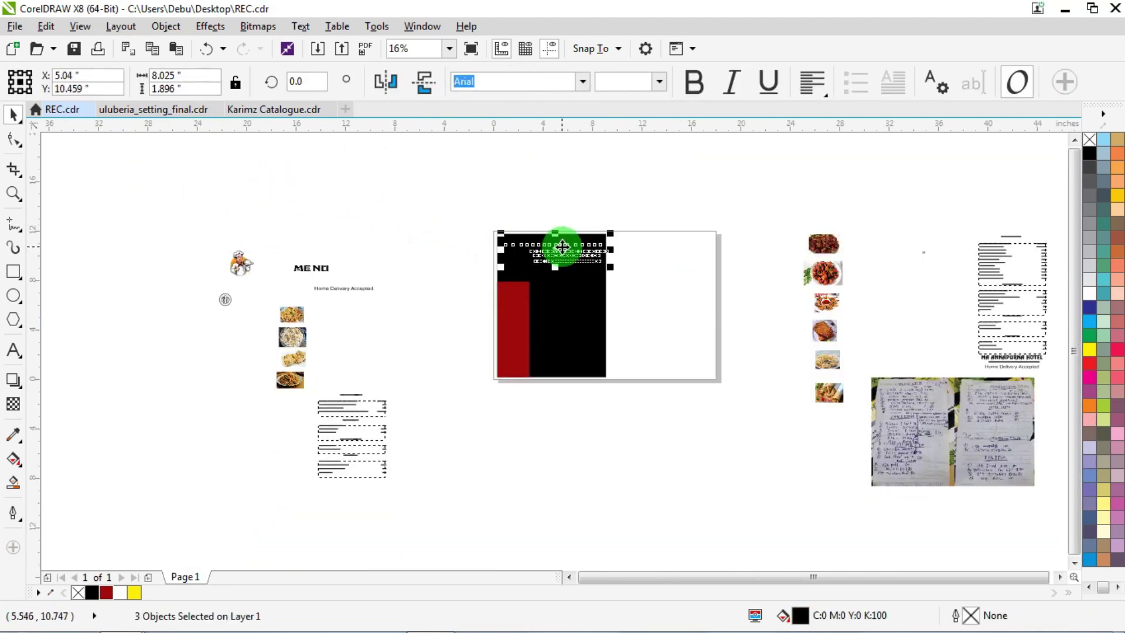
{"action": "scroll", "coordinate": [563, 250], "scroll_direction": "up", "scroll_amount": 4}
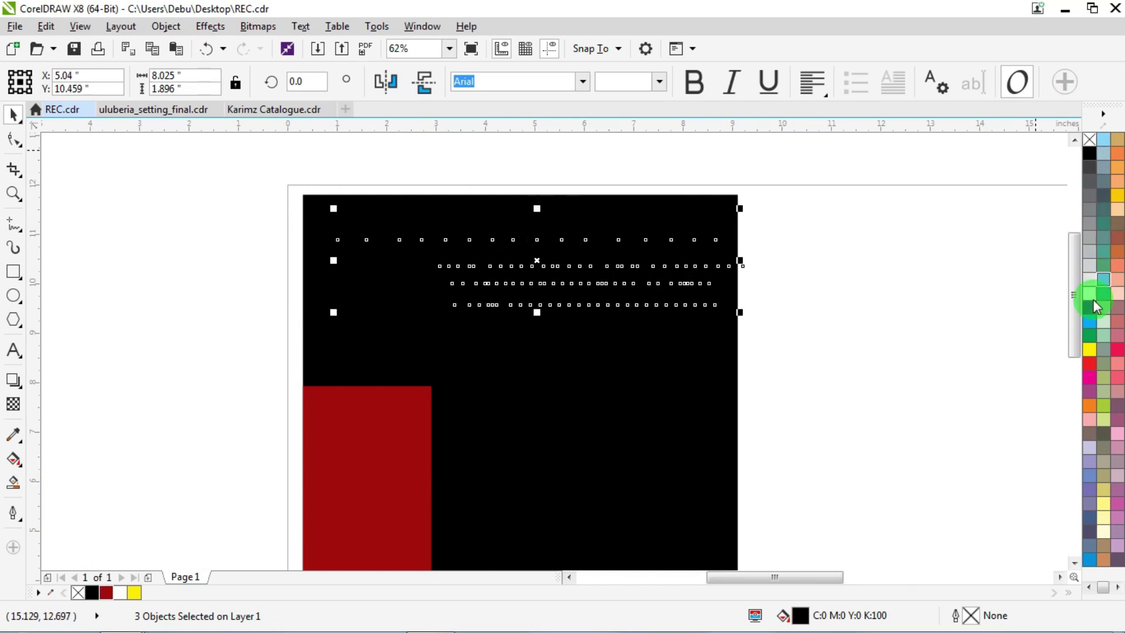
{"action": "left_click", "coordinate": [1089, 351]}
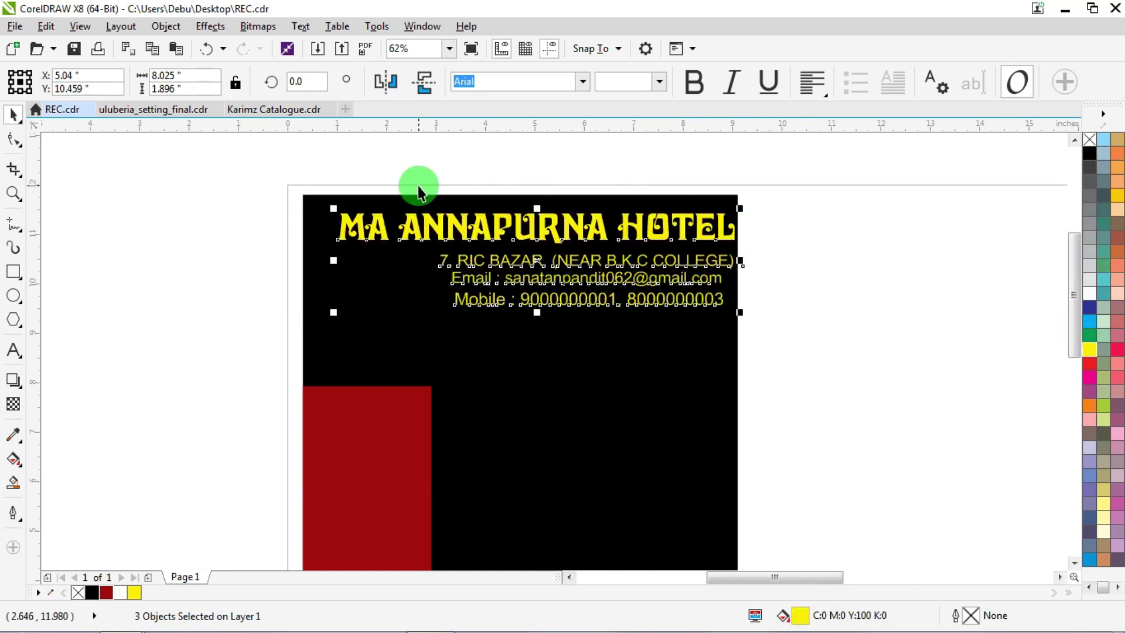
Group the header text and centre it horizontally on the black rectangle.
{"action": "key", "text": "ctrl+g"}
{"action": "left_click", "coordinate": [602, 369], "text": "shift"}
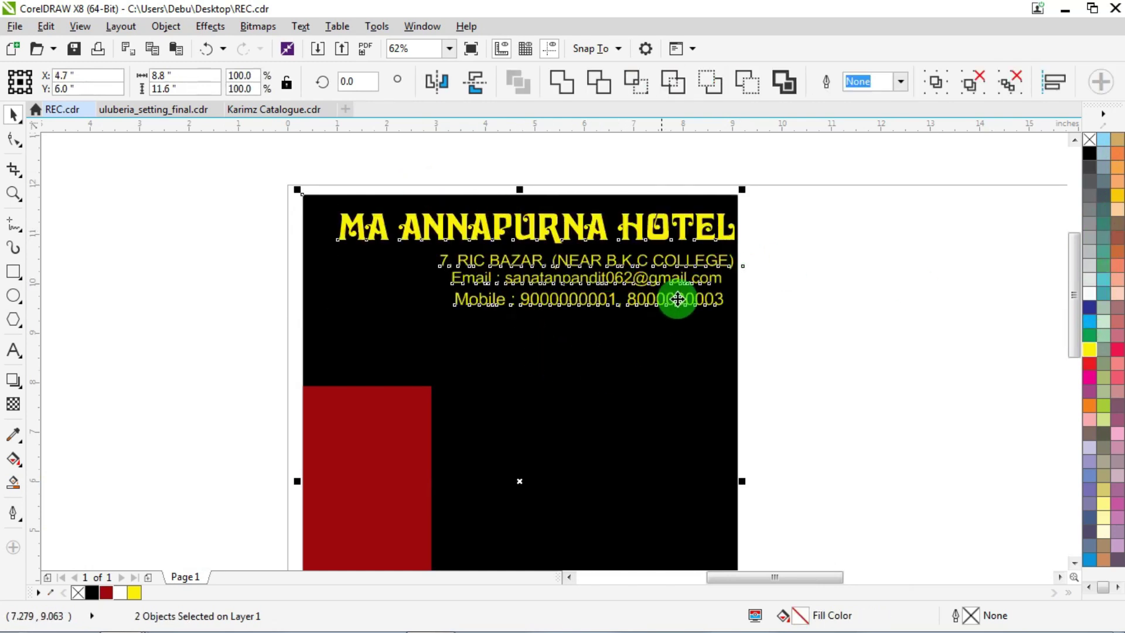
{"action": "key", "text": "c"}
{"action": "left_click", "coordinate": [790, 168]}
{"action": "left_click_drag", "start_coordinate": [791, 169], "coordinate": [316, 316]}
{"action": "scroll", "coordinate": [586, 197], "scroll_direction": "up", "scroll_amount": 2}
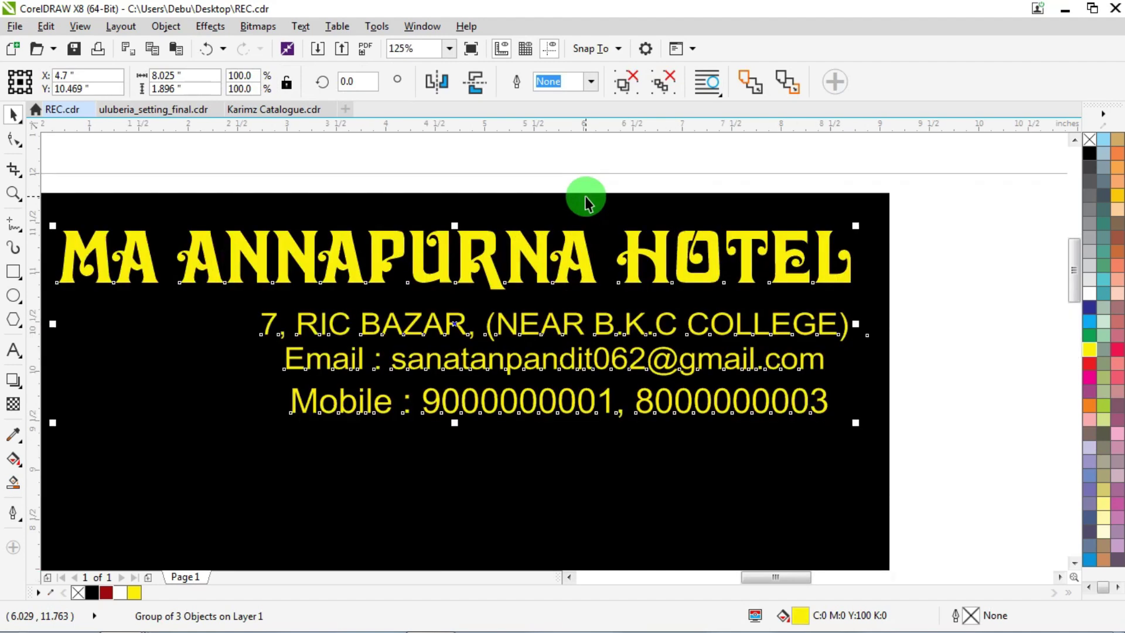
{"action": "left_click", "coordinate": [931, 191]}
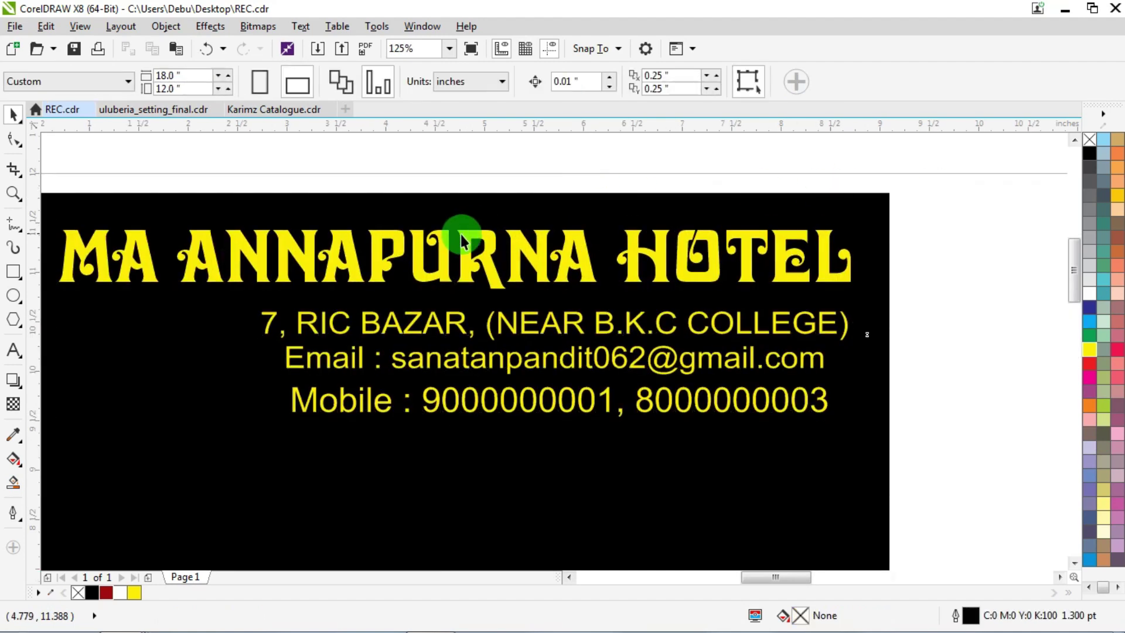
Select the hotel name's text within the group to check its font.
{"action": "left_click", "coordinate": [390, 237]}
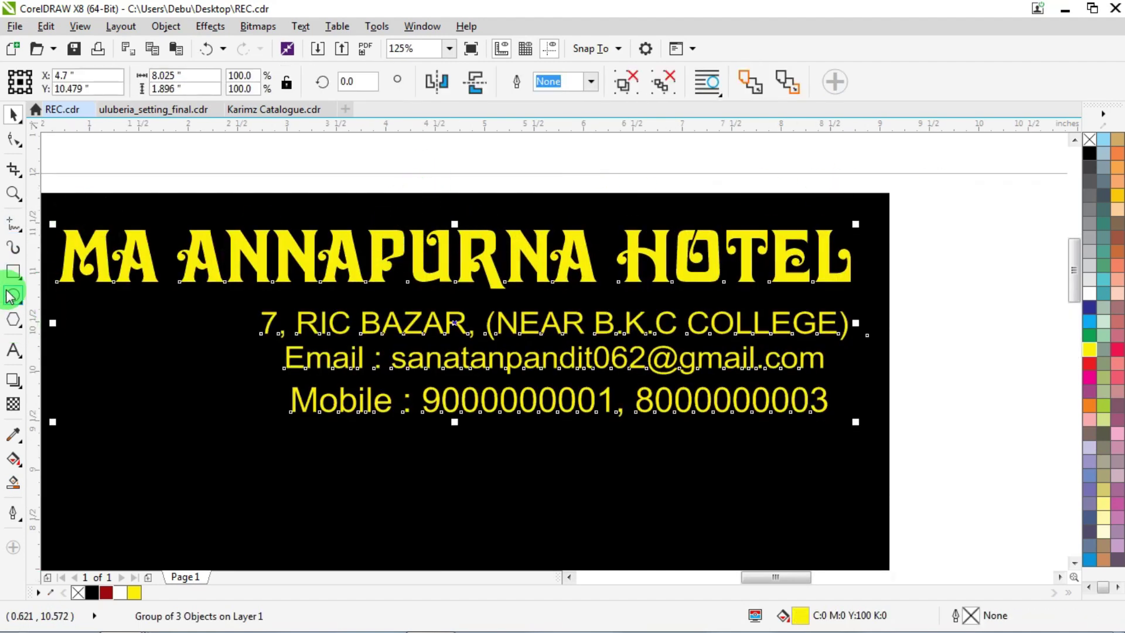
{"action": "left_click", "coordinate": [13, 350]}
{"action": "left_click", "coordinate": [311, 243]}
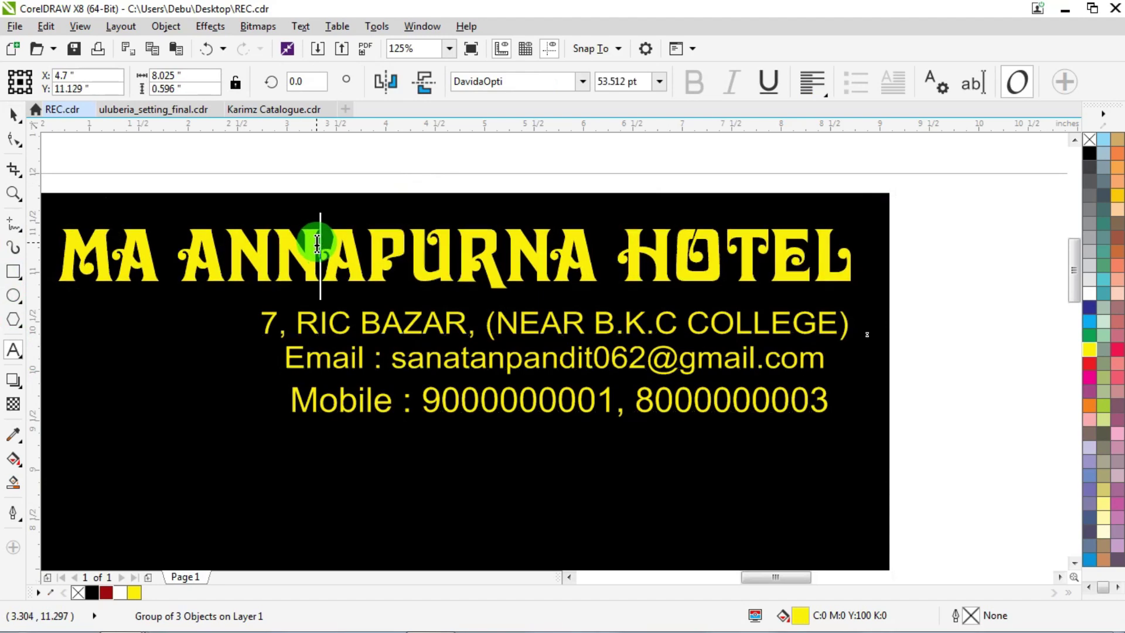
{"action": "key", "text": "ctrl+a"}
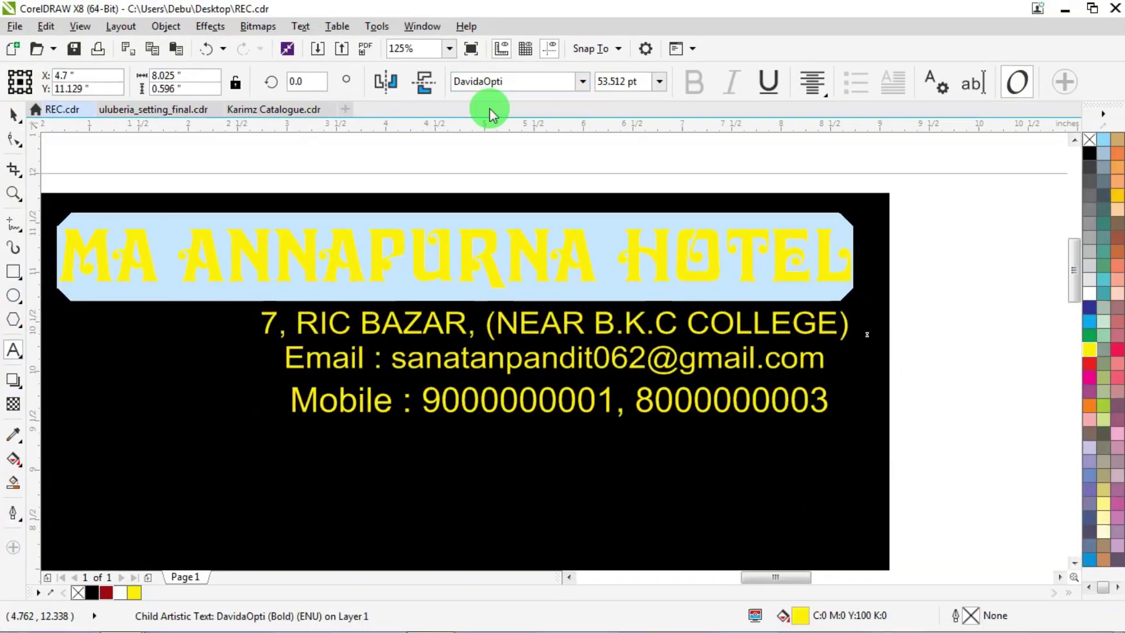
{"action": "left_click", "coordinate": [398, 259]}
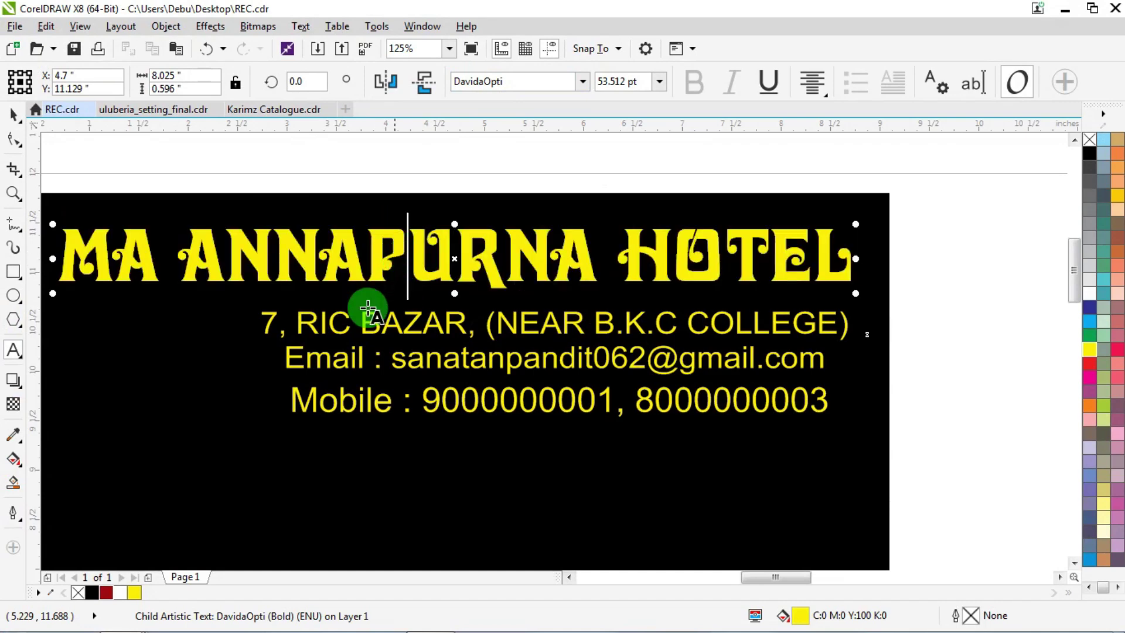
Fill the address and e-mail lines of the header with white.
{"action": "left_click_drag", "start_coordinate": [266, 320], "coordinate": [838, 354]}
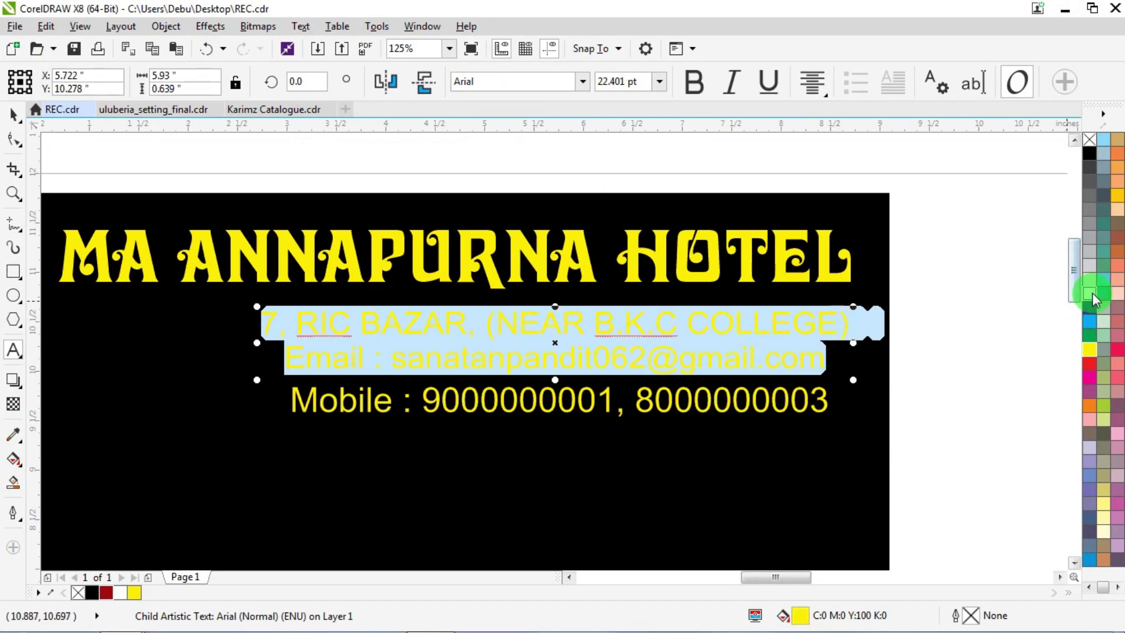
{"action": "left_click", "coordinate": [1090, 292]}
{"action": "left_click", "coordinate": [12, 113]}
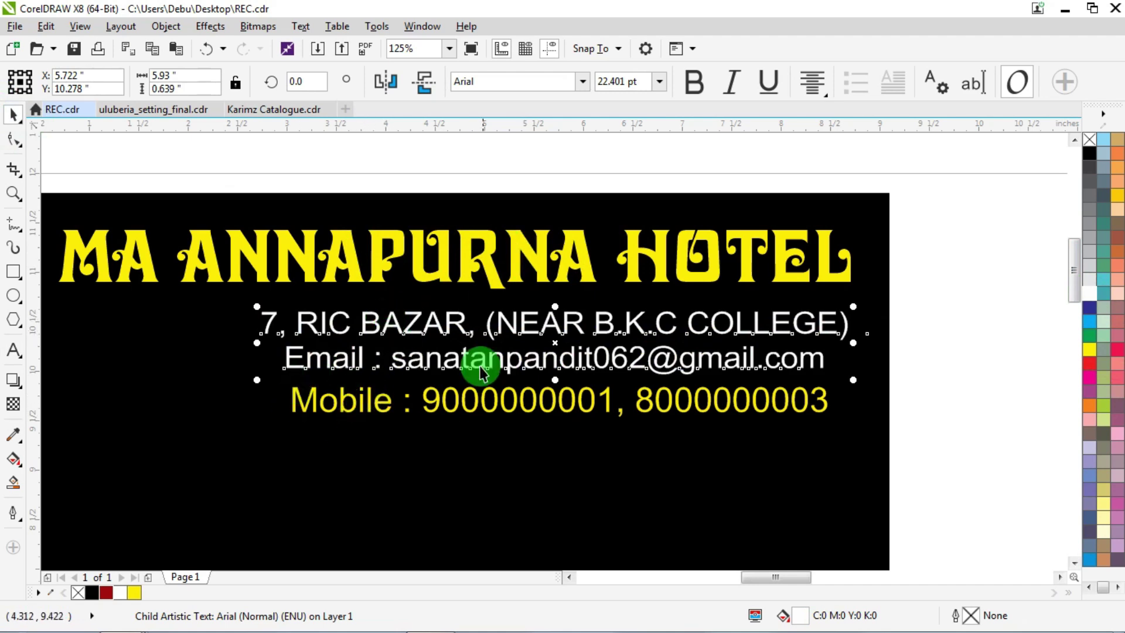
Place the chef illustration on the black rectangle, beneath the start of the hotel name and beside the address lines.
{"action": "scroll", "coordinate": [475, 281], "scroll_direction": "down", "scroll_amount": 4}
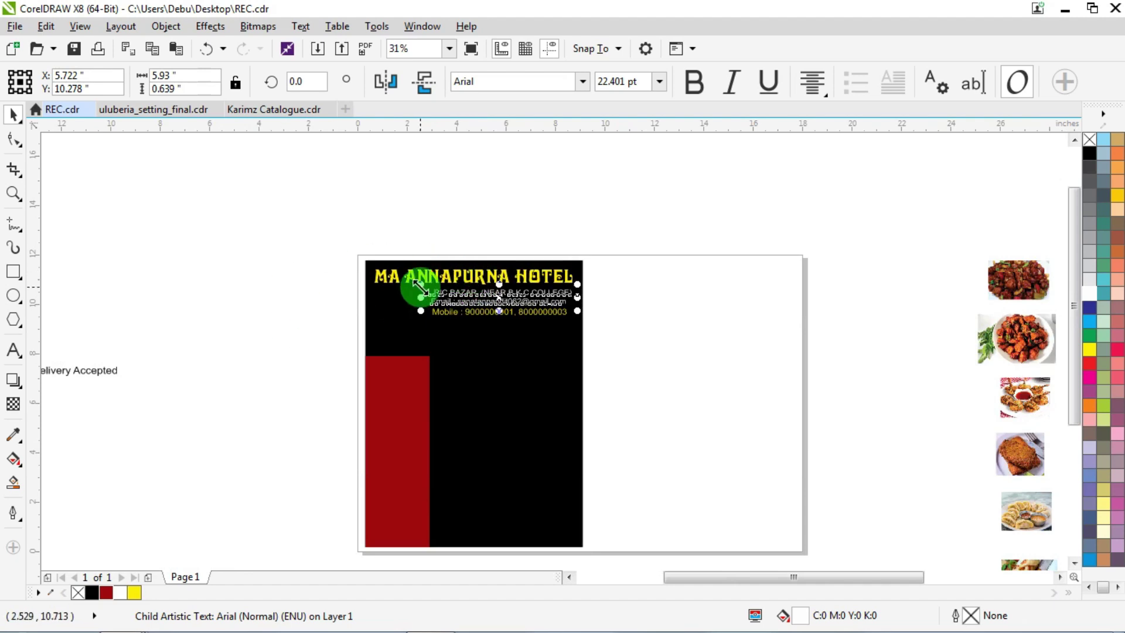
{"action": "scroll", "coordinate": [420, 287], "scroll_direction": "down", "scroll_amount": 2}
{"action": "left_click_drag", "start_coordinate": [93, 274], "coordinate": [398, 280]}
{"action": "scroll", "coordinate": [399, 280], "scroll_direction": "up", "scroll_amount": 6}
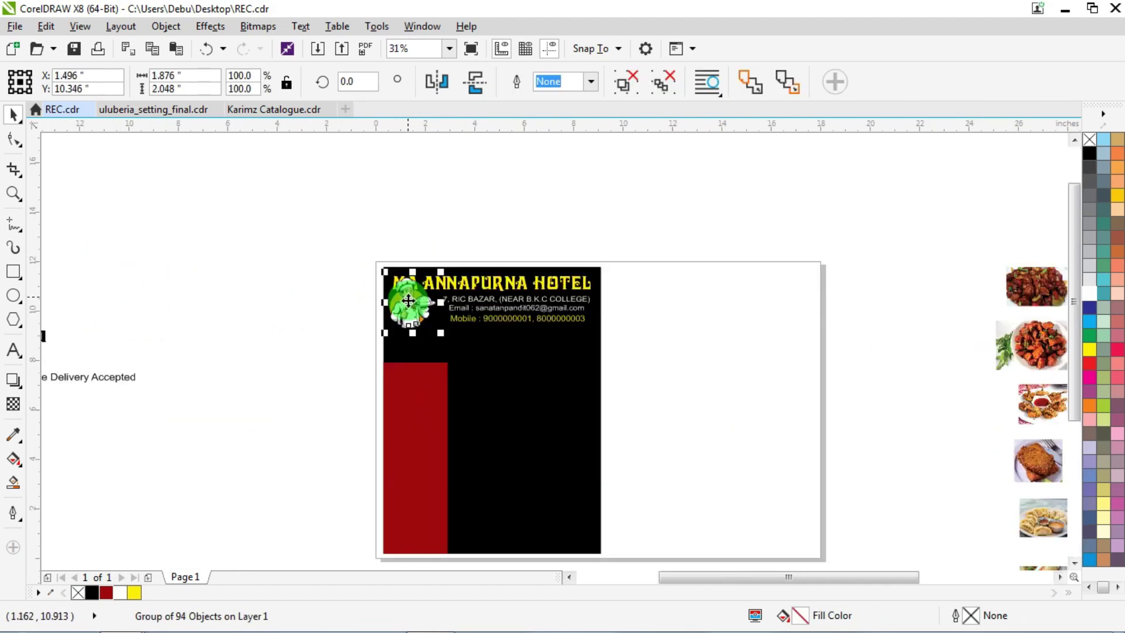
{"action": "scroll", "coordinate": [372, 248], "scroll_direction": "up", "scroll_amount": 2}
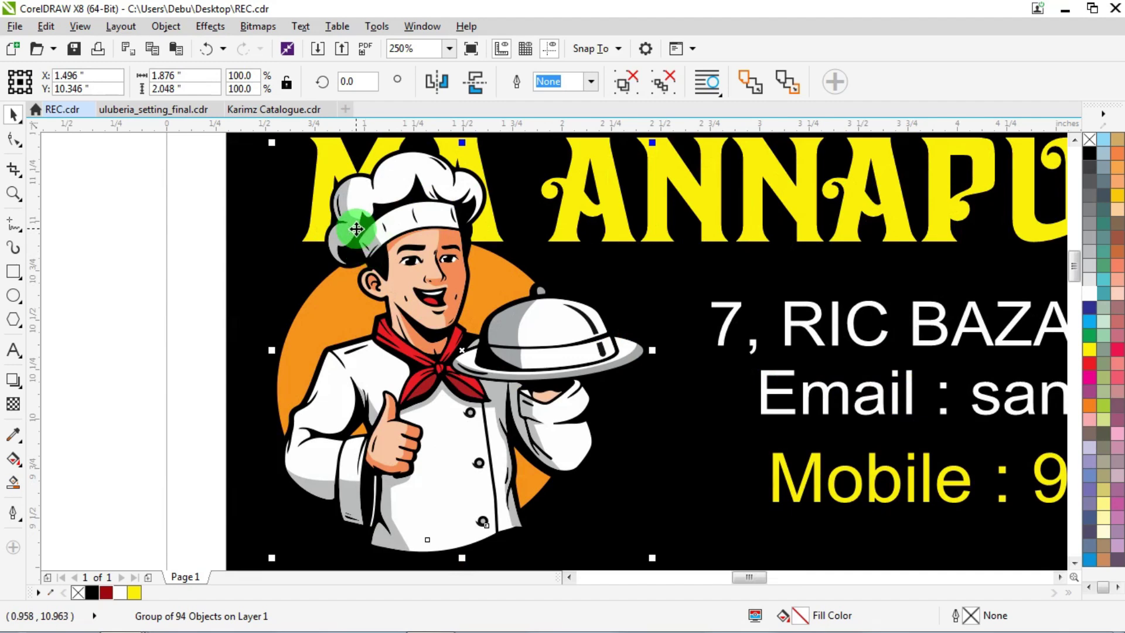
{"action": "scroll", "coordinate": [371, 246], "scroll_direction": "down", "scroll_amount": 2}
{"action": "mouse_move", "coordinate": [383, 248]}
{"action": "left_mouse_down"}
{"action": "mouse_move", "coordinate": [404, 290]}
{"action": "mouse_move", "coordinate": [375, 258]}
{"action": "mouse_move", "coordinate": [388, 269]}
{"action": "left_mouse_up"}
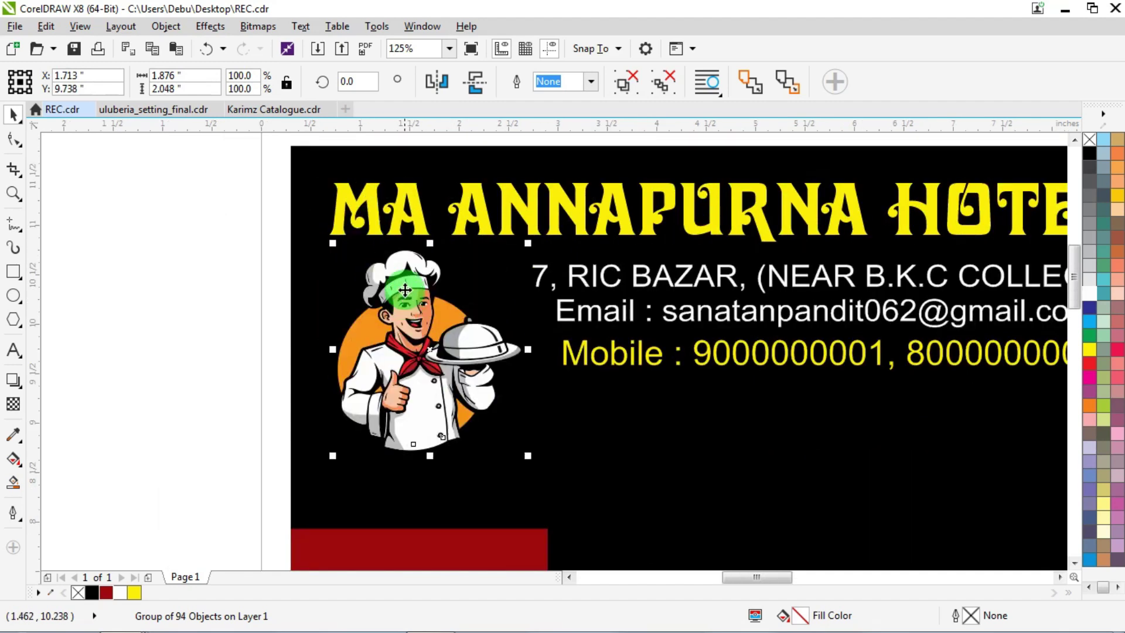
{"action": "key", "text": "Left"}
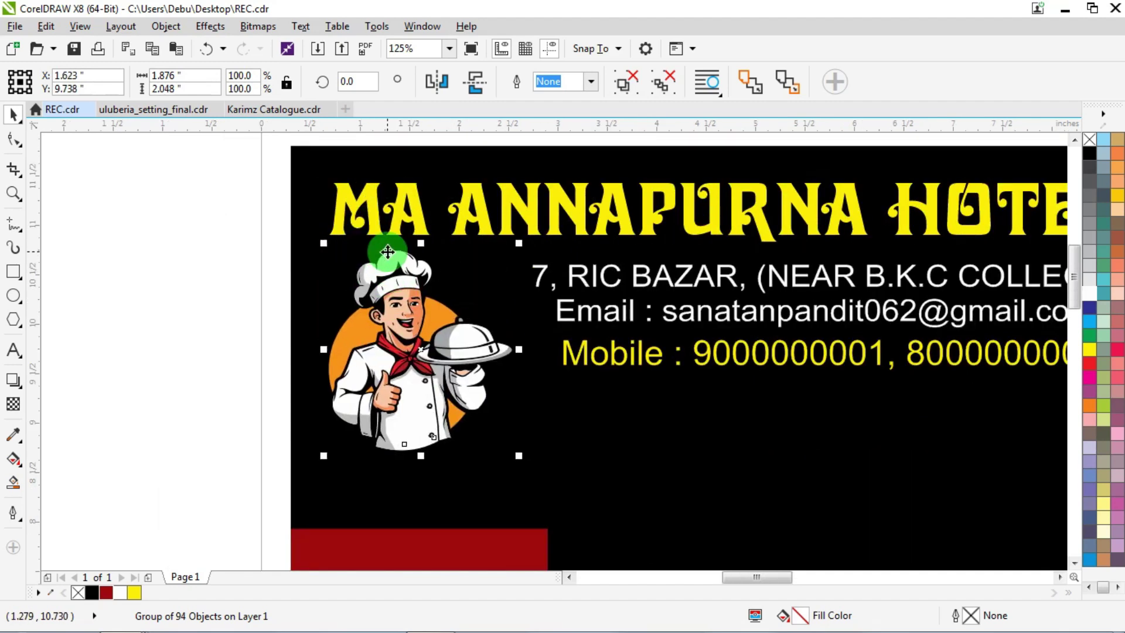
{"action": "scroll", "coordinate": [163, 217], "scroll_direction": "down", "scroll_amount": 2}
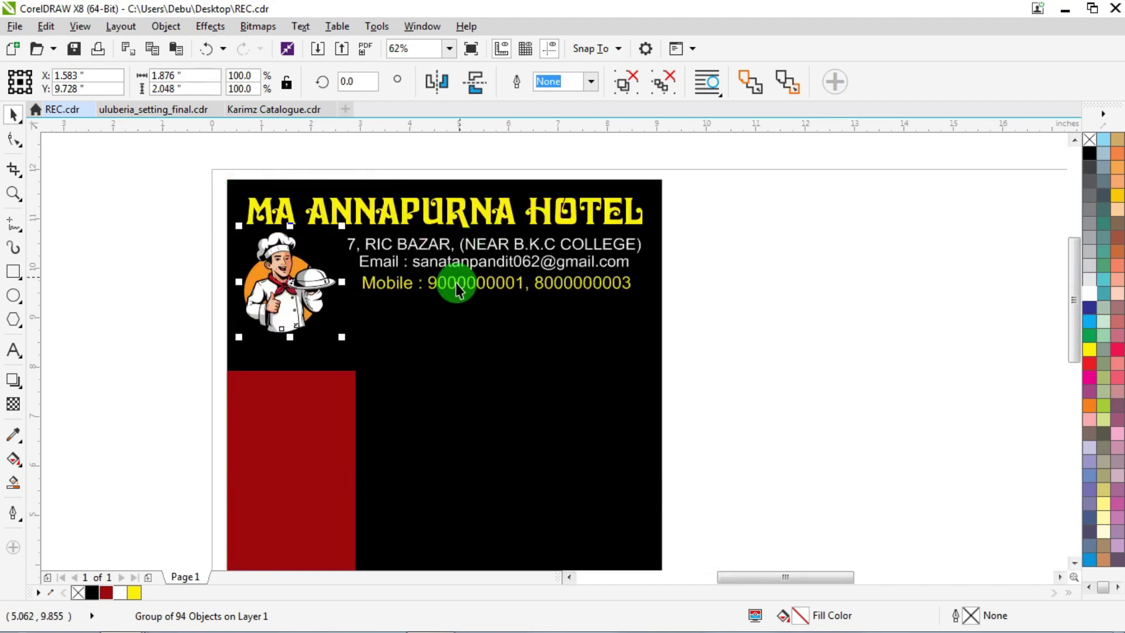
Draw a rectangle about 5.44 × 0.56 inches below the mobile line, fill it dark red (C0 M100 Y100 K40) and remove its outline.
{"action": "scroll", "coordinate": [452, 301], "scroll_direction": "up", "scroll_amount": 2}
{"action": "left_click", "coordinate": [14, 270]}
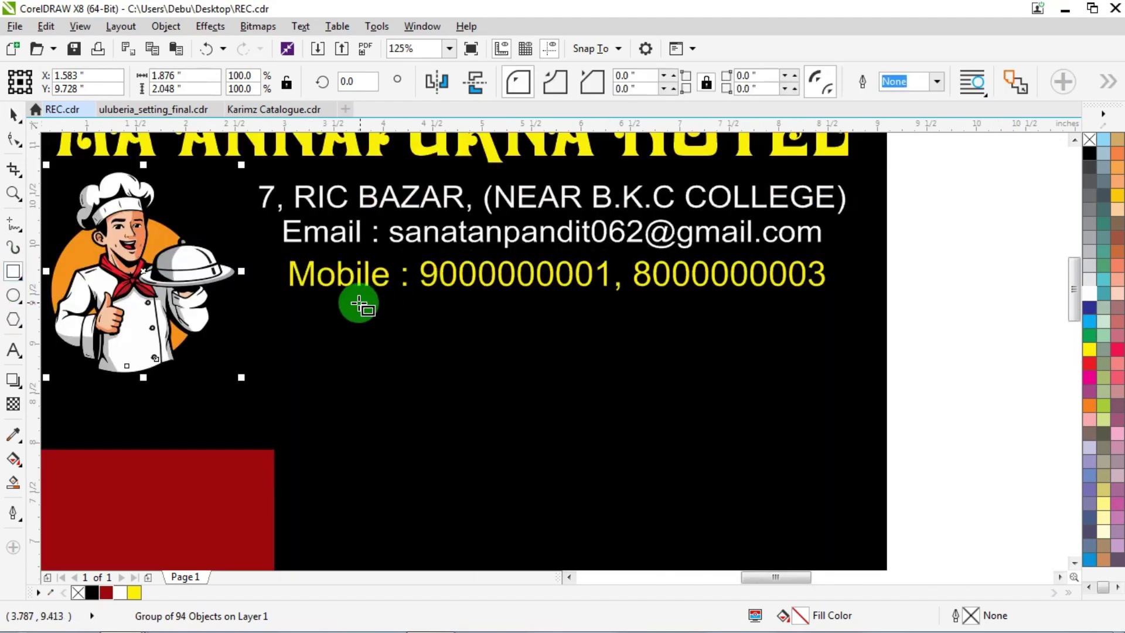
{"action": "left_click_drag", "start_coordinate": [284, 304], "coordinate": [820, 359]}
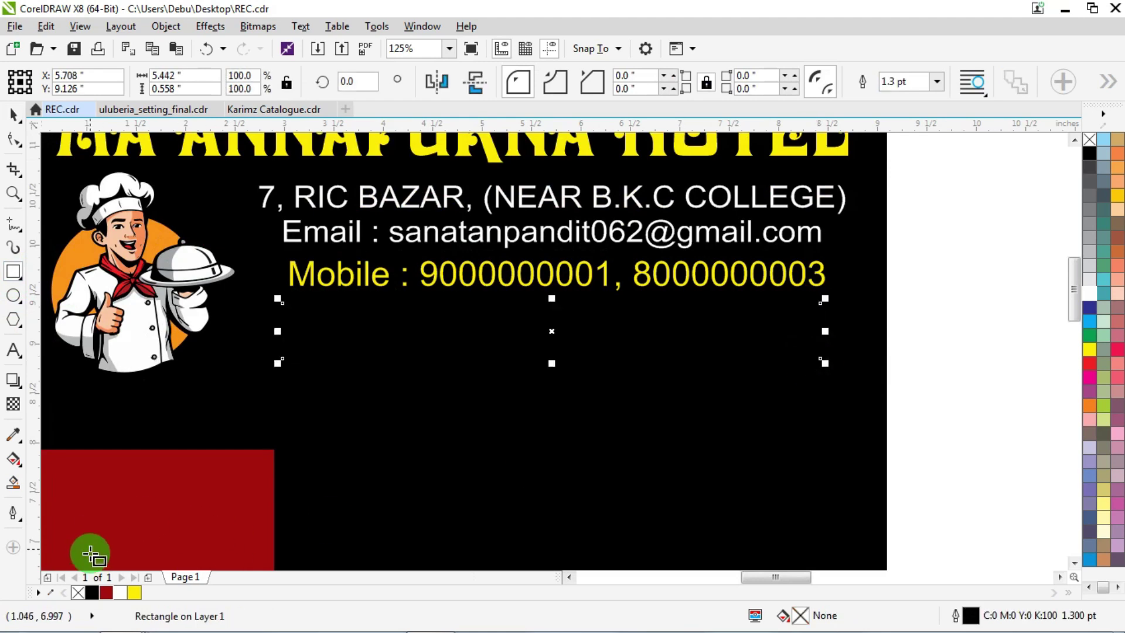
{"action": "left_click", "coordinate": [105, 593]}
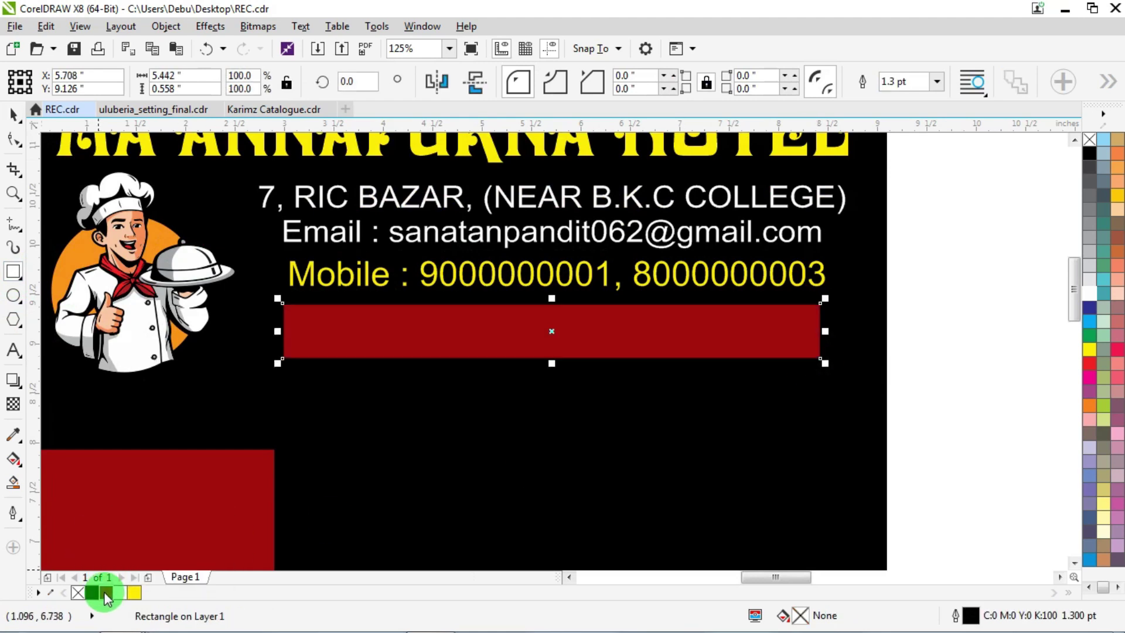
{"action": "right_click", "coordinate": [1088, 141]}
Round all corners of the new red bar to a radius of about 0.108 inches.
{"action": "left_click", "coordinate": [14, 140]}
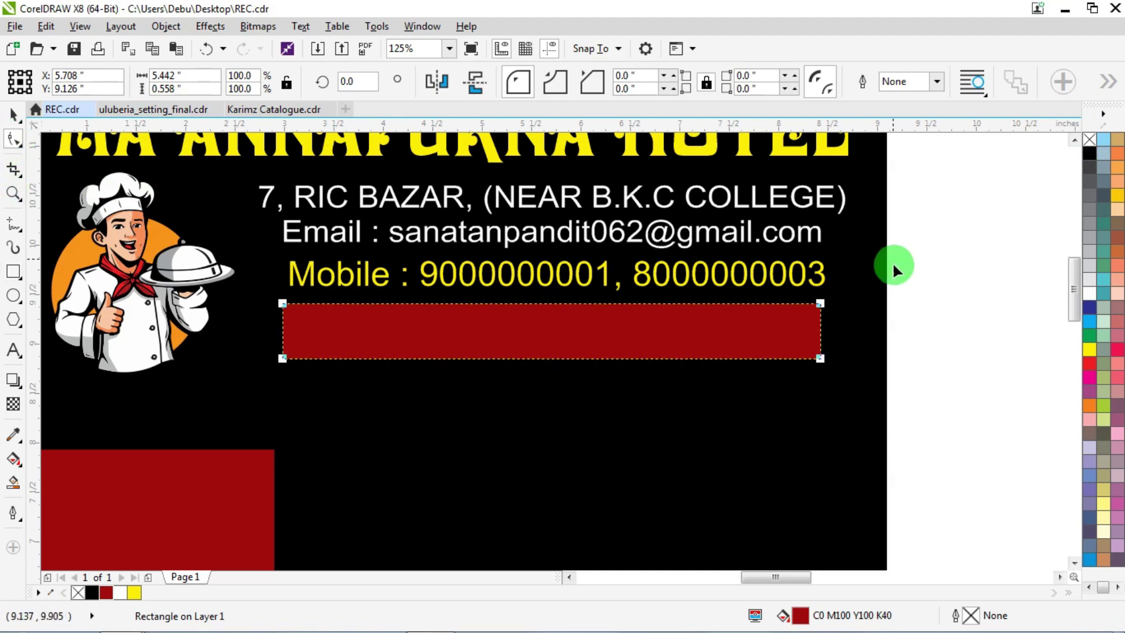
{"action": "left_click_drag", "start_coordinate": [820, 304], "coordinate": [830, 319]}
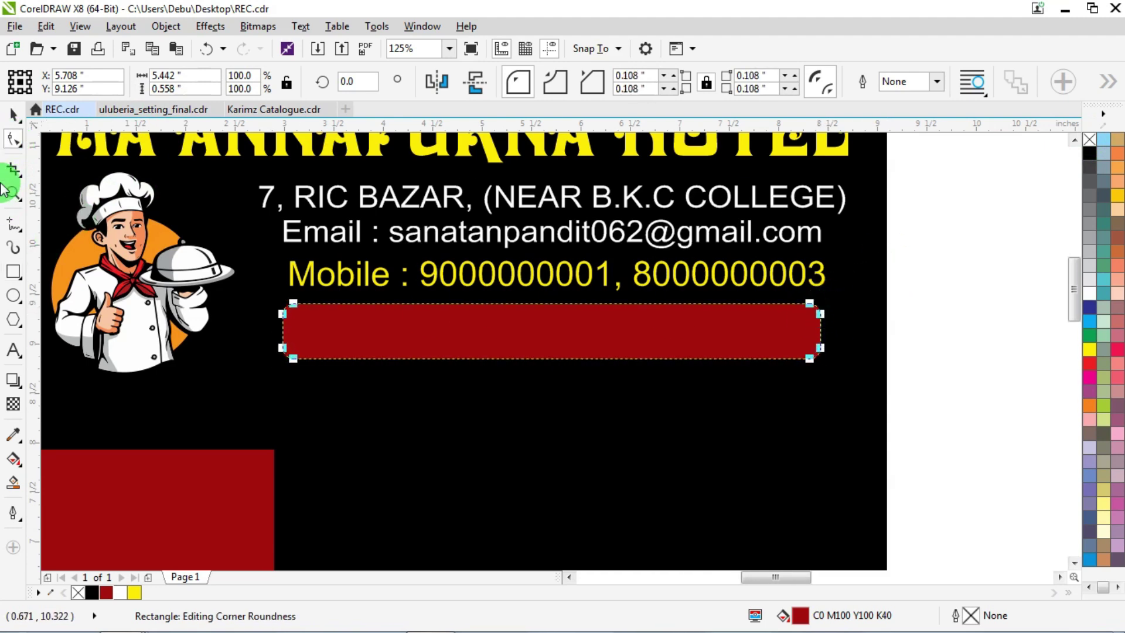
{"action": "left_click", "coordinate": [14, 116]}
Move the "Home Delivery Accepted" text onto the rounded red bar and fill it white.
{"action": "scroll", "coordinate": [426, 209], "scroll_direction": "down", "scroll_amount": 5}
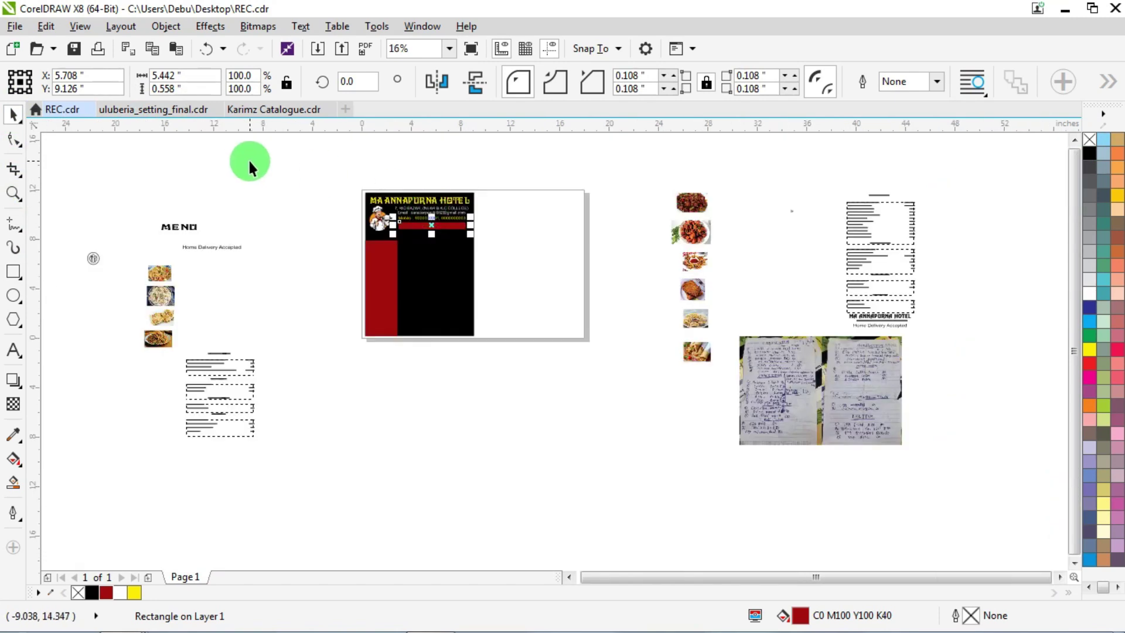
{"action": "left_click", "coordinate": [216, 245]}
{"action": "left_click_drag", "start_coordinate": [206, 245], "coordinate": [436, 225]}
{"action": "scroll", "coordinate": [436, 225], "scroll_direction": "up", "scroll_amount": 2}
{"action": "scroll", "coordinate": [433, 218], "scroll_direction": "up", "scroll_amount": 2}
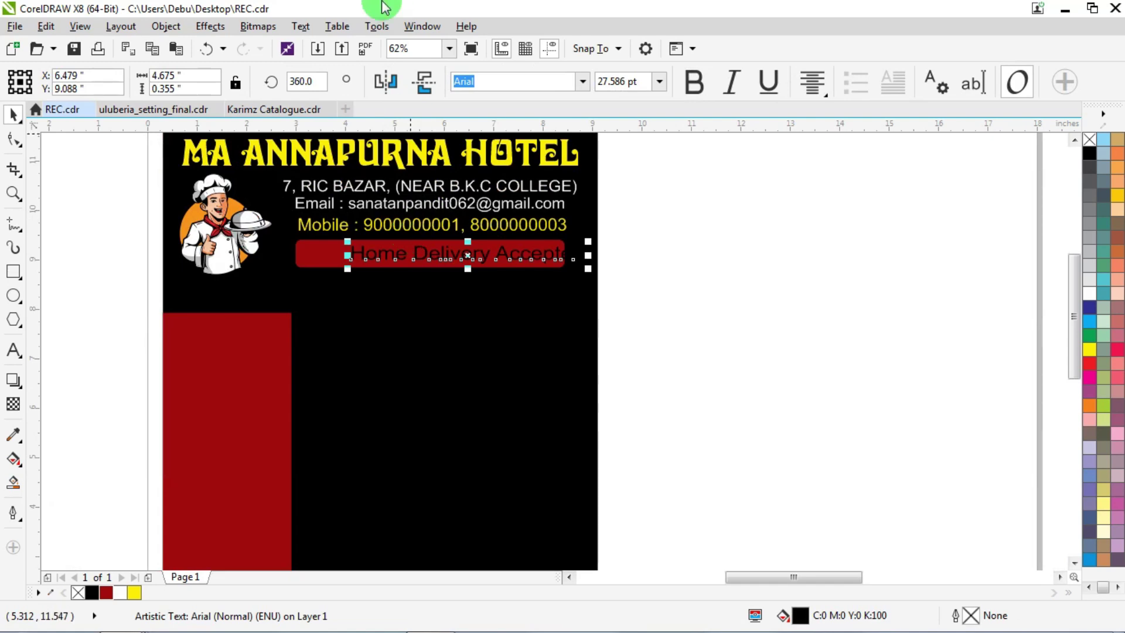
{"action": "left_click", "coordinate": [1089, 293]}
Centre the "Home Delivery Accepted" text horizontally on the red bar and deselect everything.
{"action": "scroll", "coordinate": [314, 277], "scroll_direction": "up", "scroll_amount": 2}
{"action": "left_click", "coordinate": [348, 231], "text": "shift"}
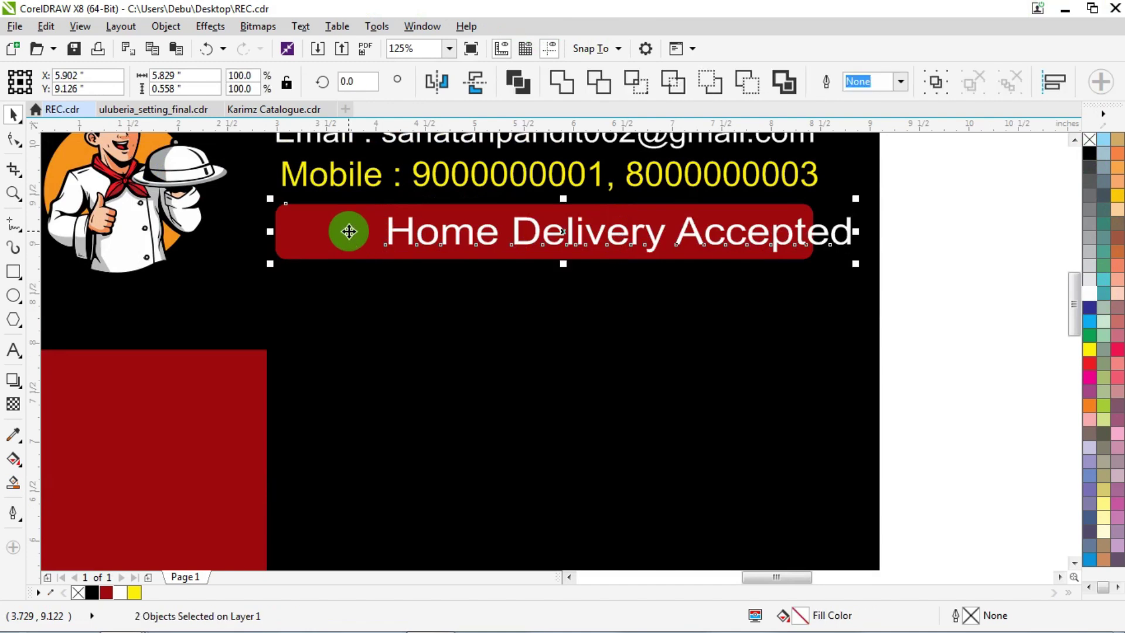
{"action": "key", "text": "c"}
{"action": "scroll", "coordinate": [351, 230], "scroll_direction": "down", "scroll_amount": 2}
{"action": "left_click", "coordinate": [803, 233]}
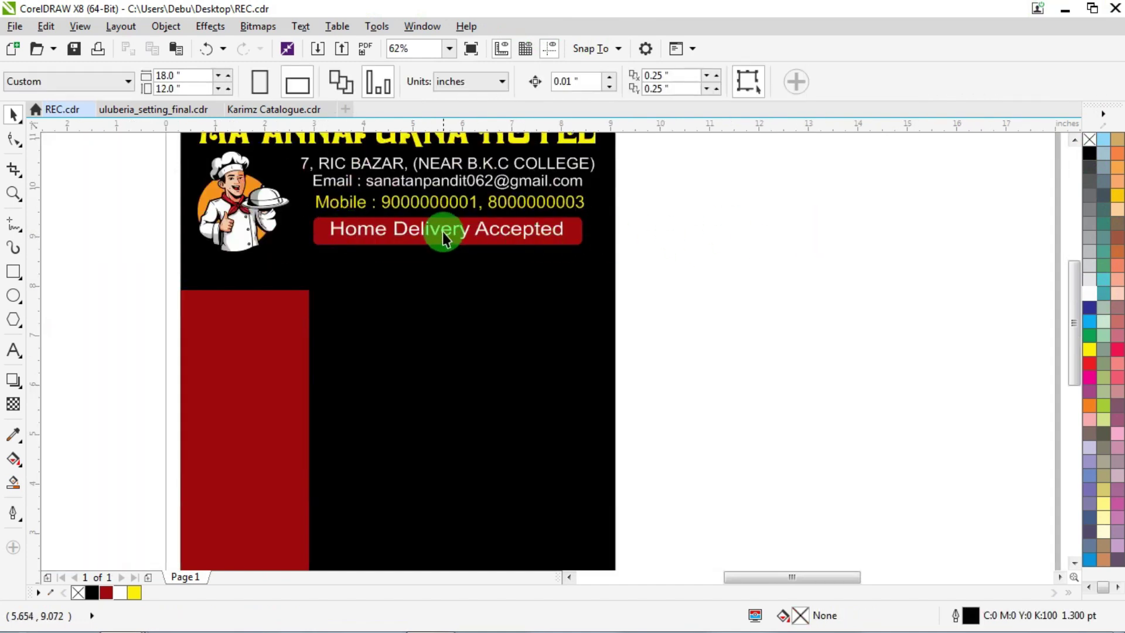
Shorten the rounded red bar from its lower edge to about 0.542 inches tall.
{"action": "scroll", "coordinate": [479, 252], "scroll_direction": "up", "scroll_amount": 3}
{"action": "left_click", "coordinate": [458, 273]}
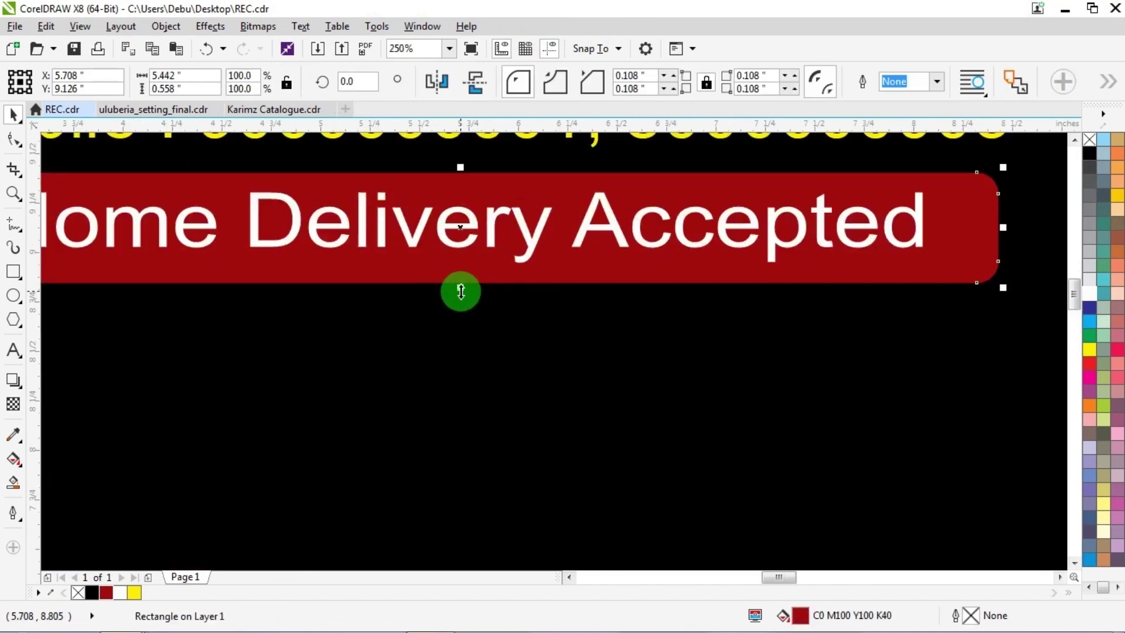
{"action": "left_click_drag", "start_coordinate": [460, 291], "coordinate": [465, 286]}
{"action": "key", "text": "ctrl+z"}
{"action": "scroll", "coordinate": [465, 286], "scroll_direction": "down", "scroll_amount": 2}
{"action": "left_click", "coordinate": [886, 356]}
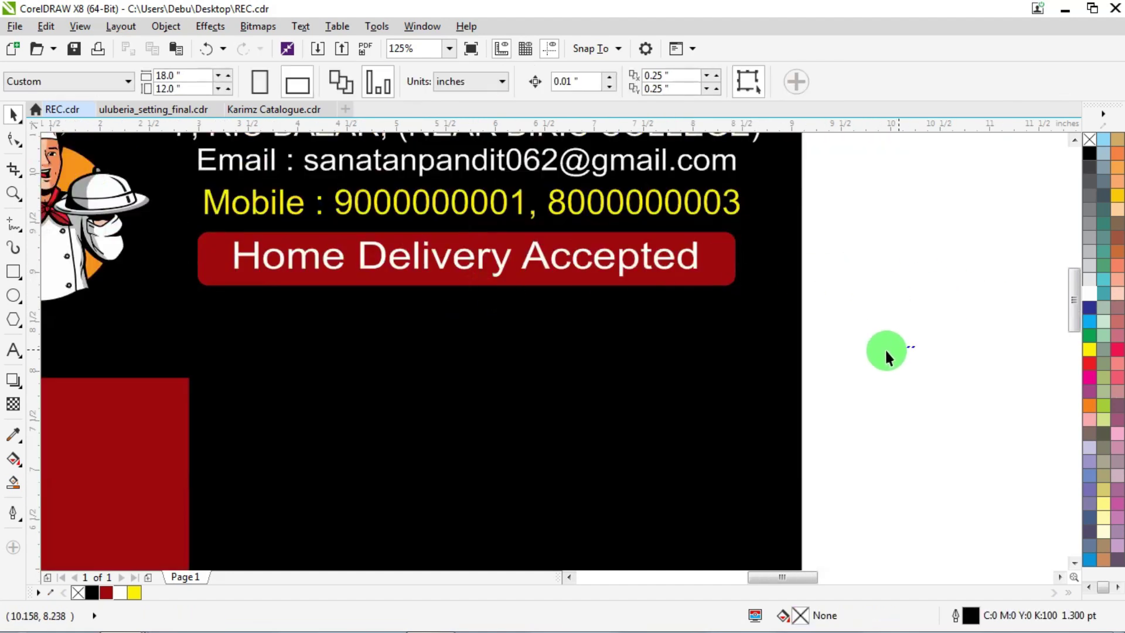
{"action": "left_click_drag", "start_coordinate": [887, 356], "coordinate": [166, 214]}
{"action": "scroll", "coordinate": [658, 291], "scroll_direction": "down", "scroll_amount": 4}
{"action": "scroll", "coordinate": [609, 258], "scroll_direction": "up", "scroll_amount": 2}
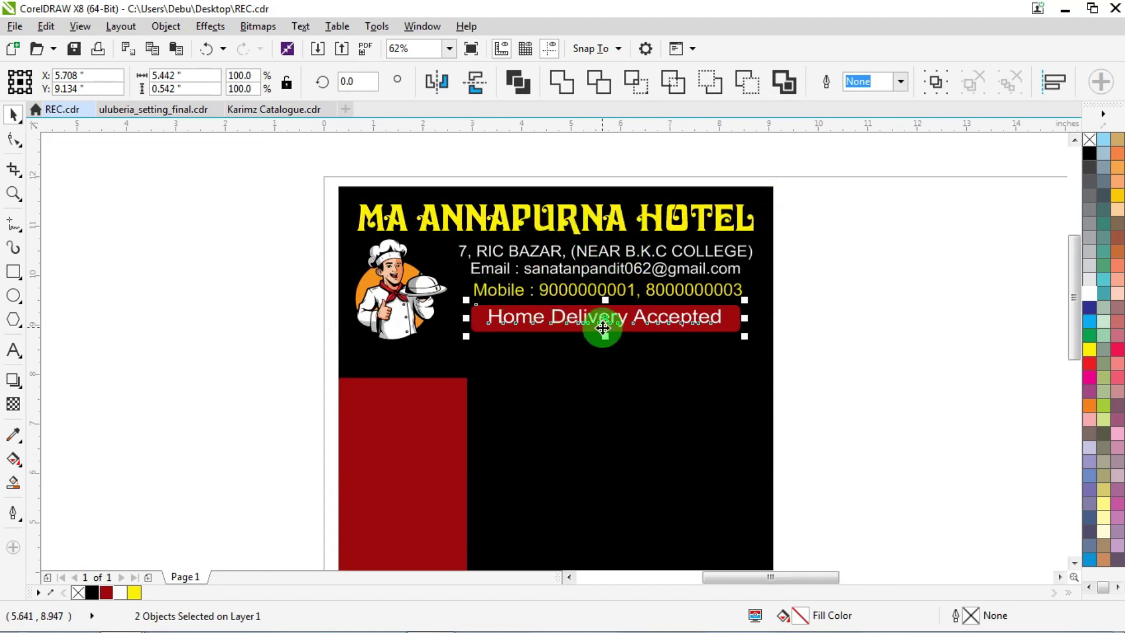
{"action": "scroll", "coordinate": [602, 328], "scroll_direction": "up", "scroll_amount": 2}
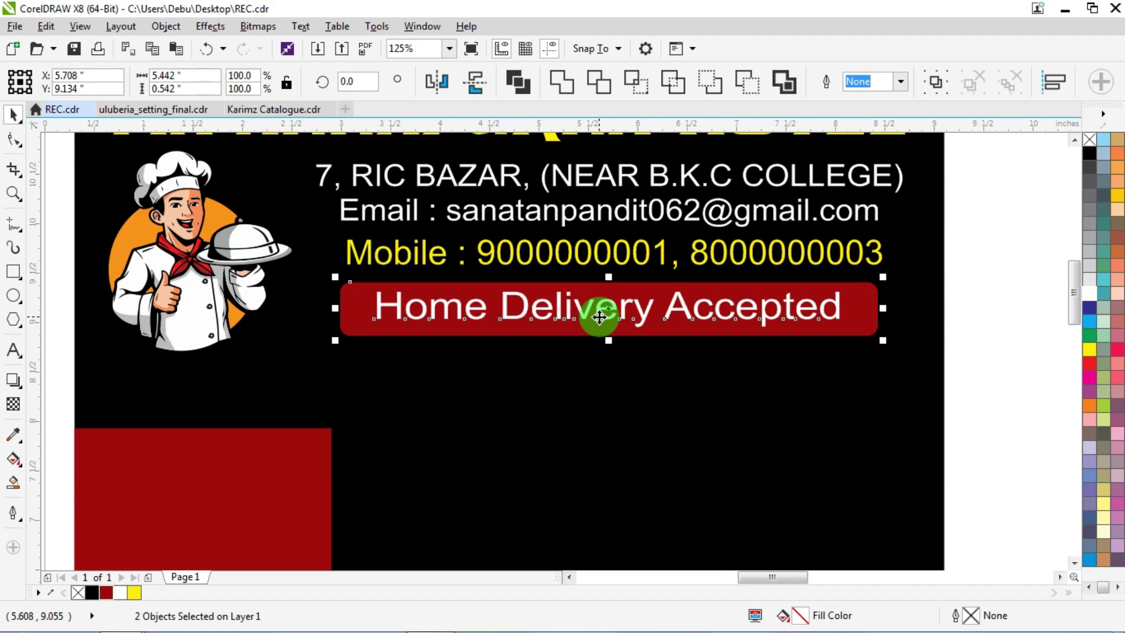
{"action": "scroll", "coordinate": [599, 317], "scroll_direction": "down", "scroll_amount": 4}
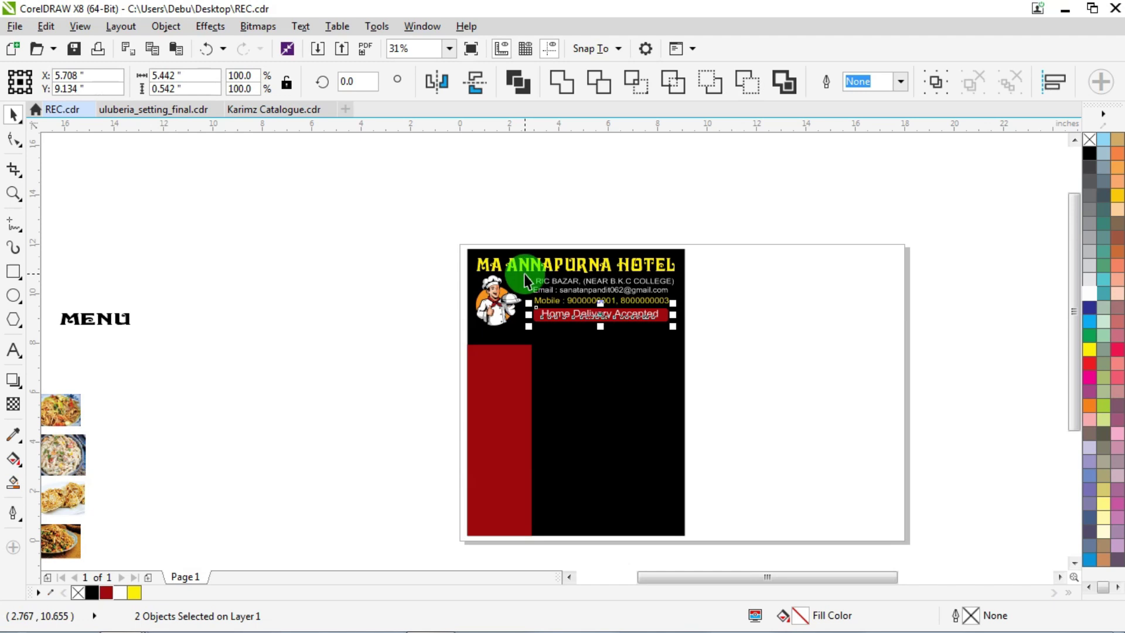
{"action": "scroll", "coordinate": [524, 273], "scroll_direction": "up", "scroll_amount": 2}
{"action": "scroll", "coordinate": [365, 170], "scroll_direction": "down", "scroll_amount": 2}
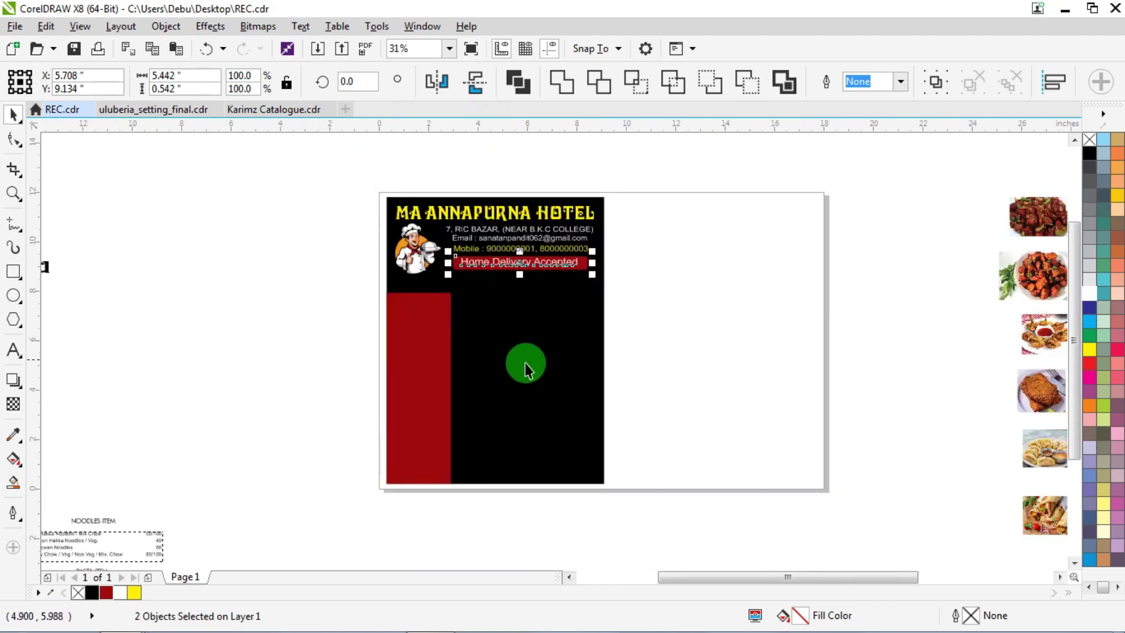
Copy the black panel into a strip about 1.545 inches tall at its top, fill it dark red and narrow it to about 4.583 inches.
{"action": "left_click", "coordinate": [525, 360]}
{"action": "left_click_drag", "start_coordinate": [494, 485], "coordinate": [495, 234]}
{"action": "scroll", "coordinate": [492, 221], "scroll_direction": "up", "scroll_amount": 1}
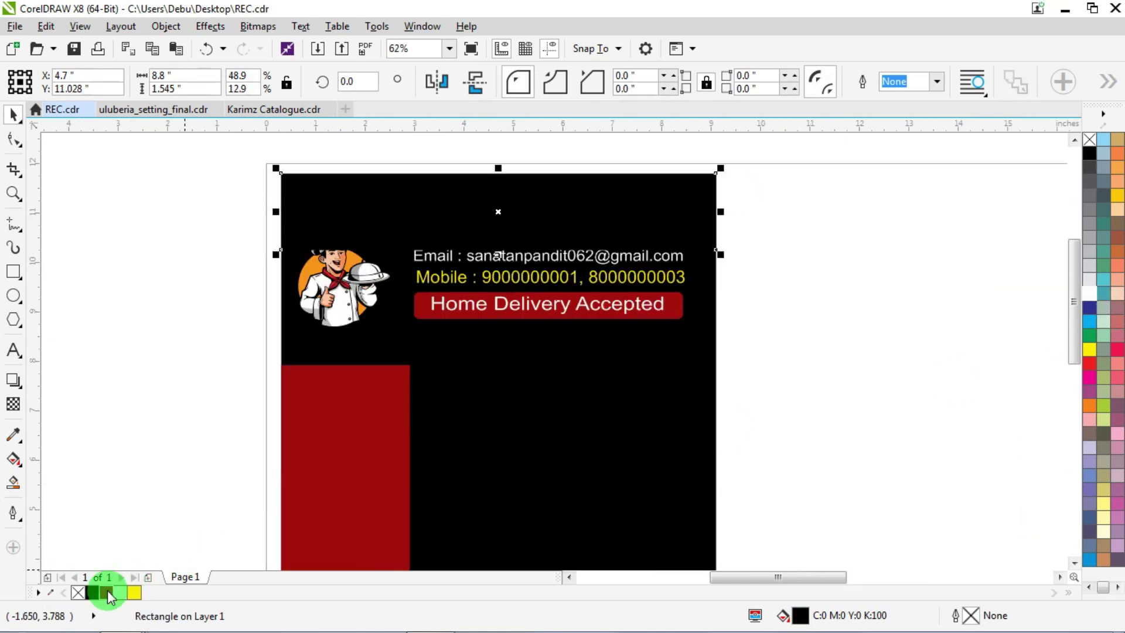
{"action": "left_click", "coordinate": [107, 592]}
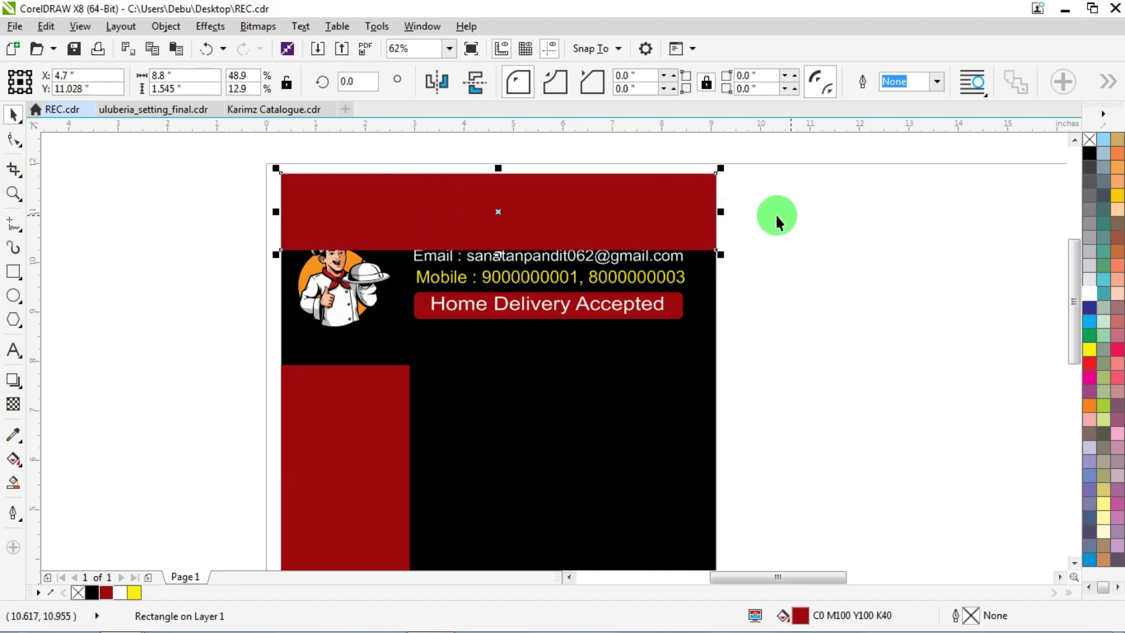
{"action": "left_click_drag", "start_coordinate": [720, 212], "coordinate": [514, 212]}
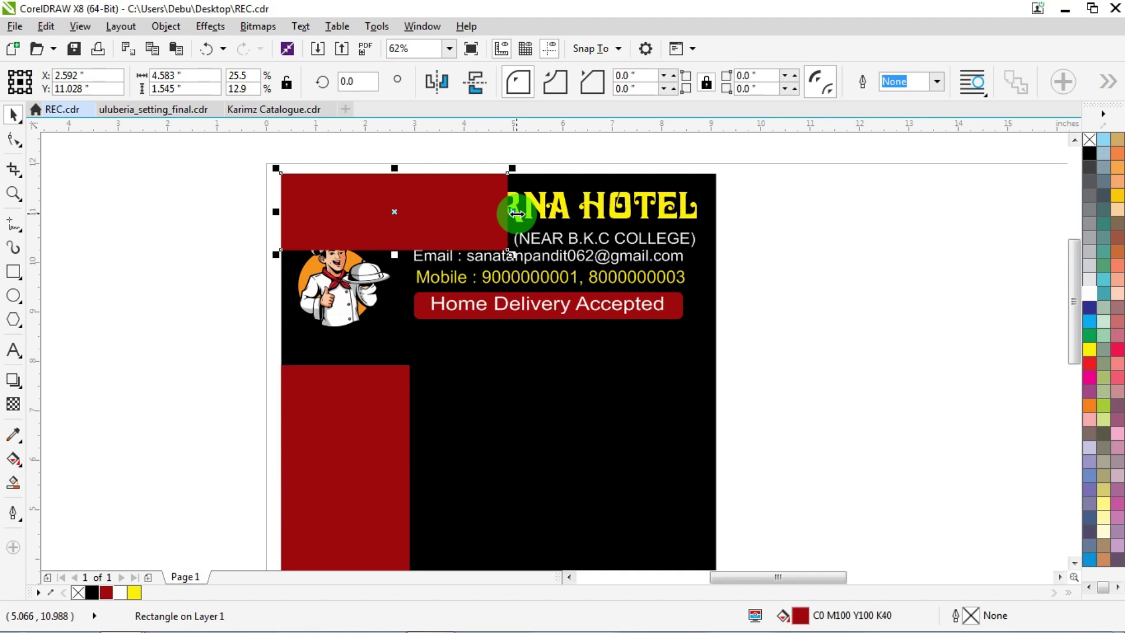
Convert the dark red strip to curves and delete its lower-right node to leave a corner triangle.
{"action": "key", "text": "ctrl+q"}
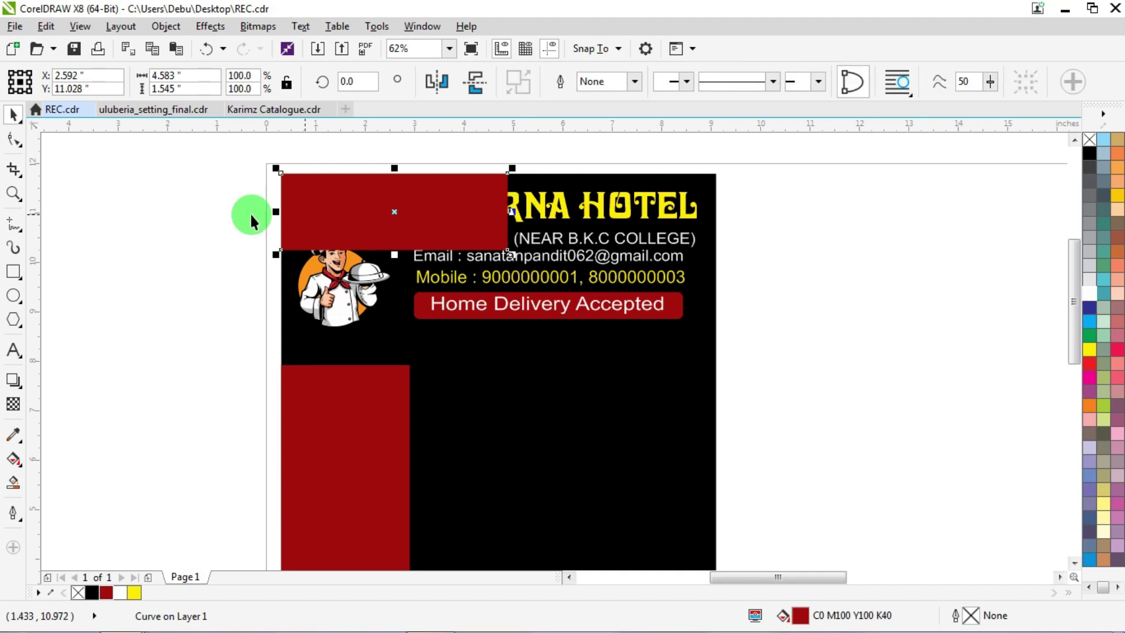
{"action": "left_click", "coordinate": [13, 141]}
{"action": "scroll", "coordinate": [509, 251], "scroll_direction": "up", "scroll_amount": 4}
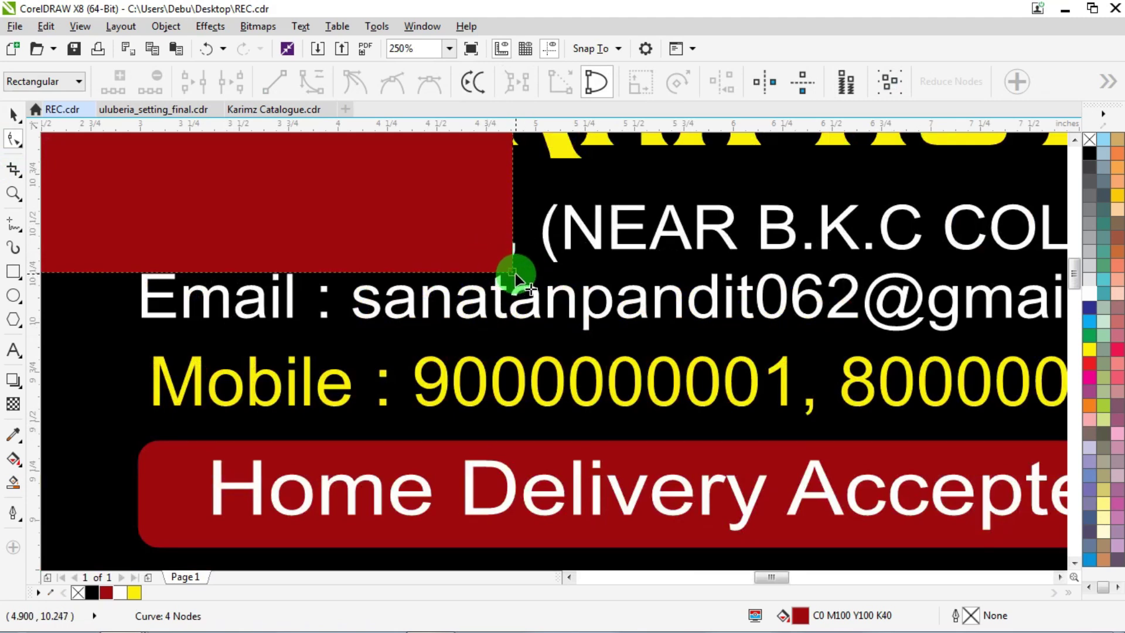
{"action": "left_click", "coordinate": [514, 273]}
{"action": "key", "text": "Delete"}
{"action": "scroll", "coordinate": [513, 271], "scroll_direction": "down", "scroll_amount": 4}
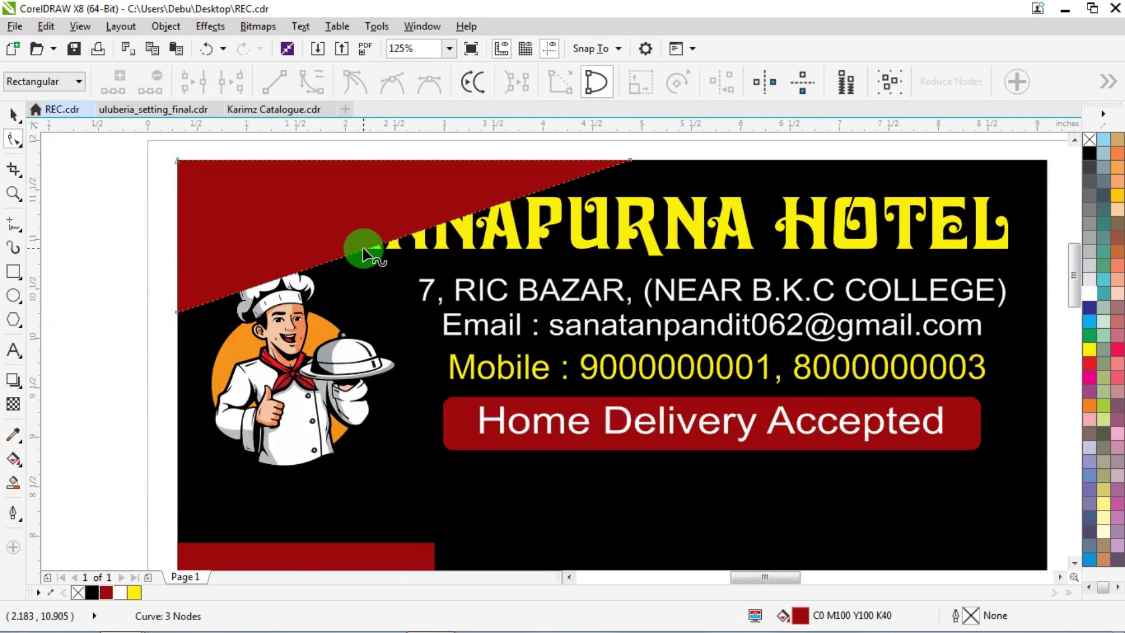
Convert the triangle's diagonal edge to a curve and bend it inward toward the panel's top-left corner.
{"action": "left_click", "coordinate": [365, 250]}
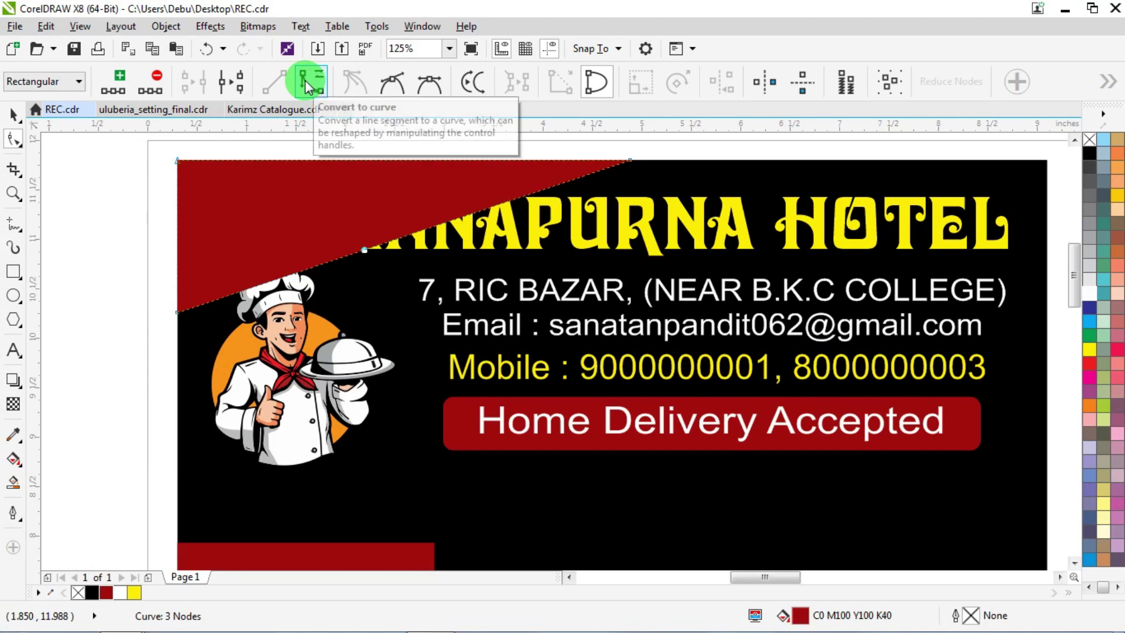
{"action": "left_click", "coordinate": [309, 82]}
{"action": "left_click_drag", "start_coordinate": [352, 264], "coordinate": [322, 212]}
{"action": "left_click", "coordinate": [13, 114]}
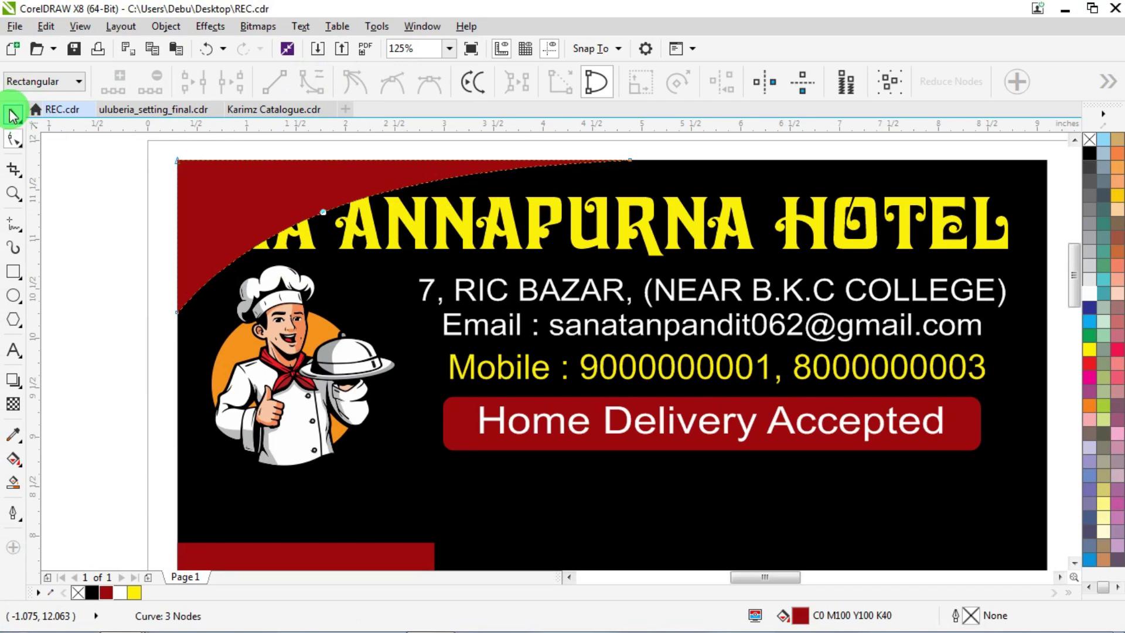
Bring the grouped hotel name and contact text to the front, above the red corner shape.
{"action": "left_click", "coordinate": [694, 213]}
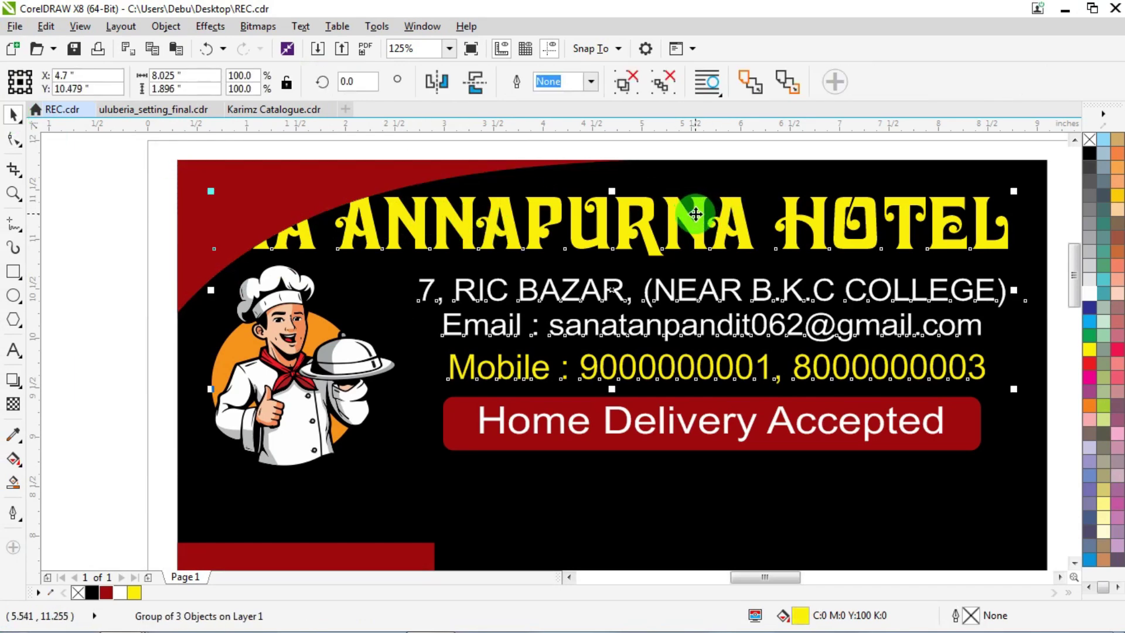
{"action": "key", "text": "shift+Page_Up"}
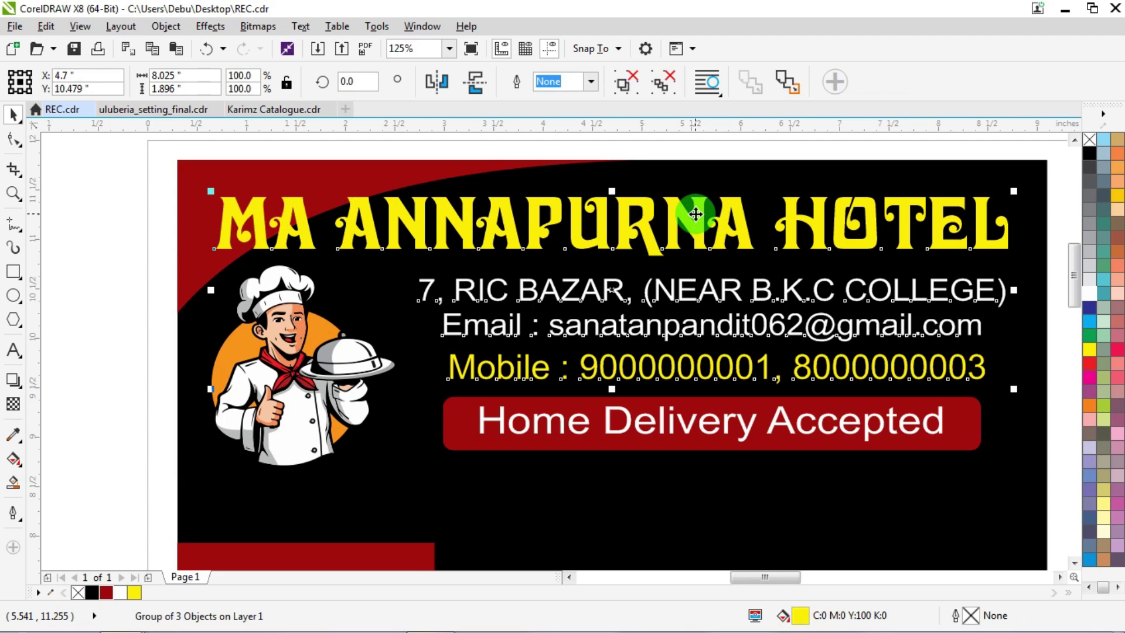
{"action": "scroll", "coordinate": [504, 258], "scroll_direction": "down", "scroll_amount": 2}
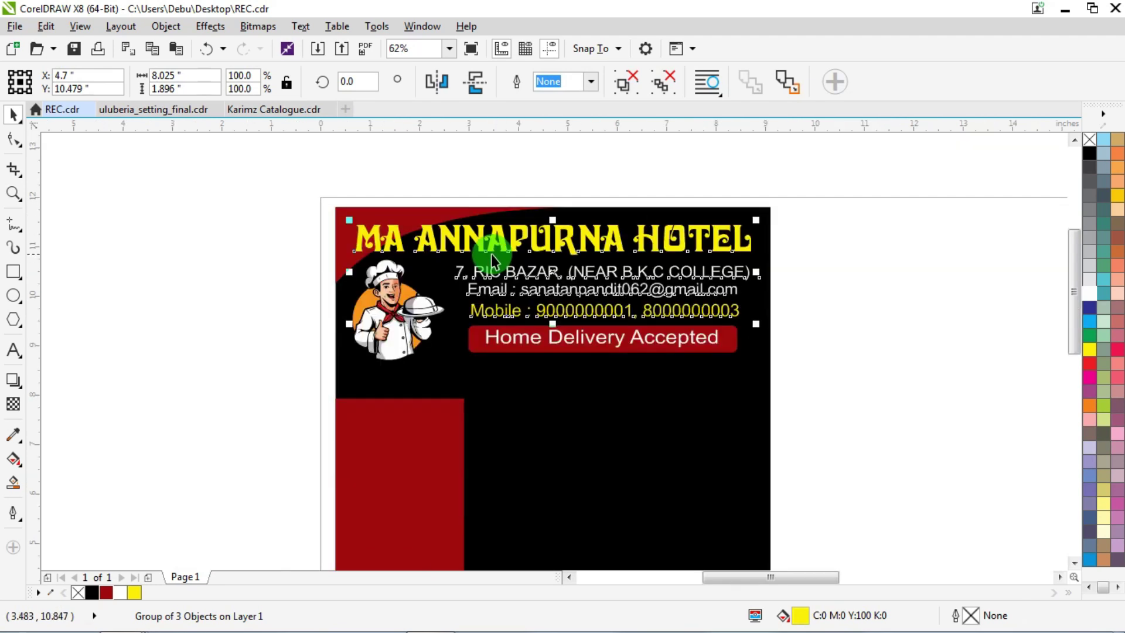
Draw a dark red strip about 8.733 × 0.183 inches across the panel below the home-delivery bar, without an outline.
{"action": "scroll", "coordinate": [514, 286], "scroll_direction": "up", "scroll_amount": 1}
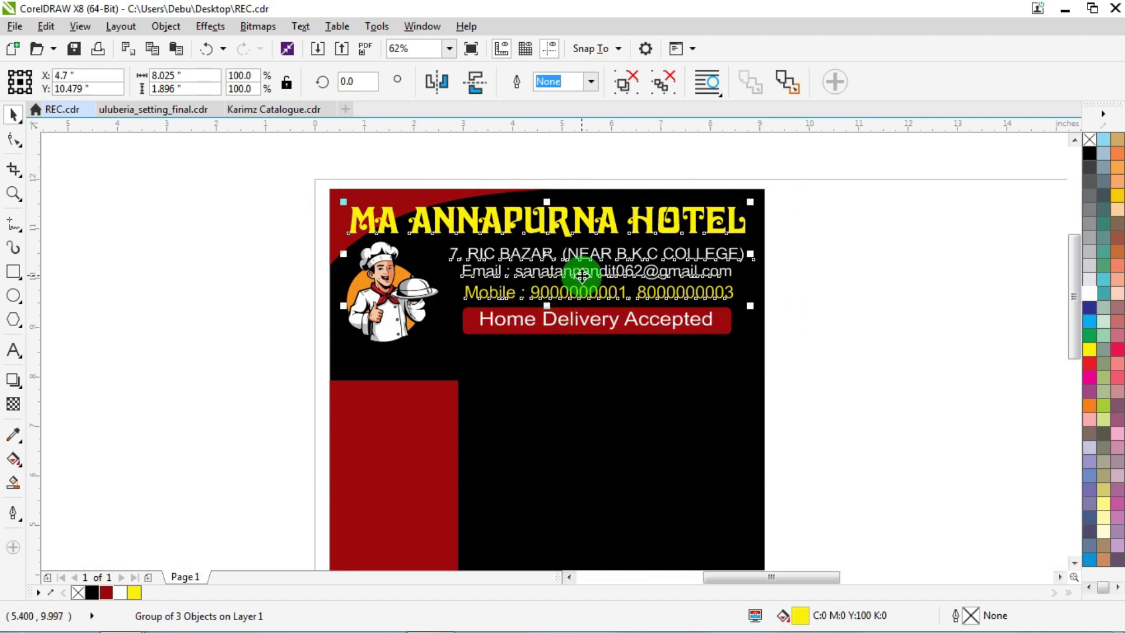
{"action": "scroll", "coordinate": [582, 269], "scroll_direction": "down", "scroll_amount": 1}
{"action": "scroll", "coordinate": [592, 293], "scroll_direction": "up", "scroll_amount": 1}
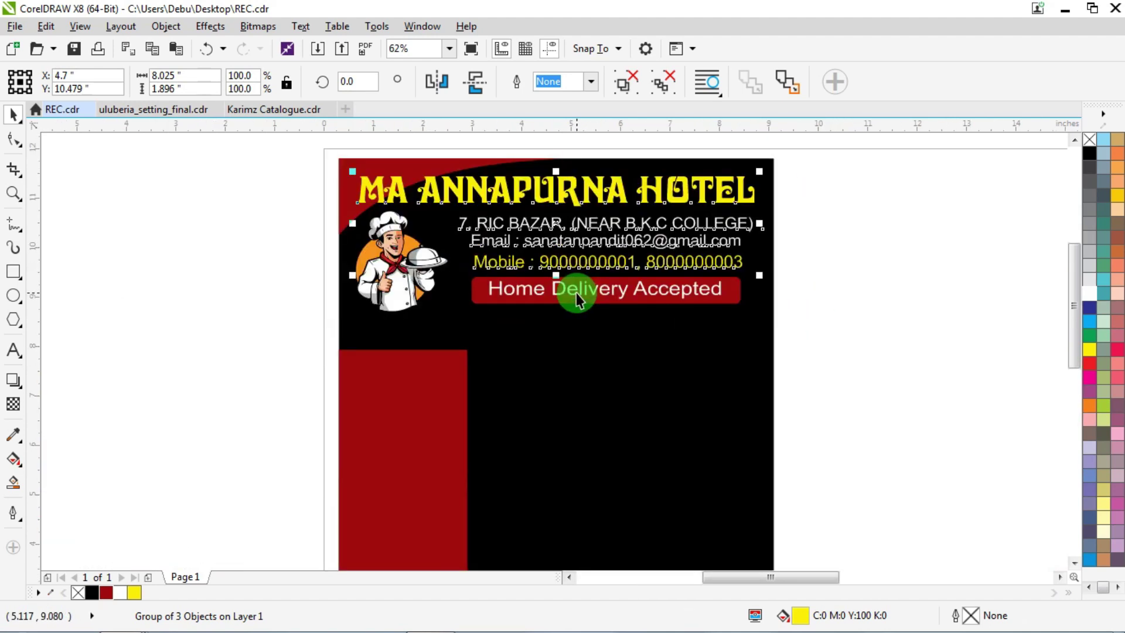
{"action": "left_click", "coordinate": [13, 271]}
{"action": "left_click_drag", "start_coordinate": [343, 314], "coordinate": [773, 321]}
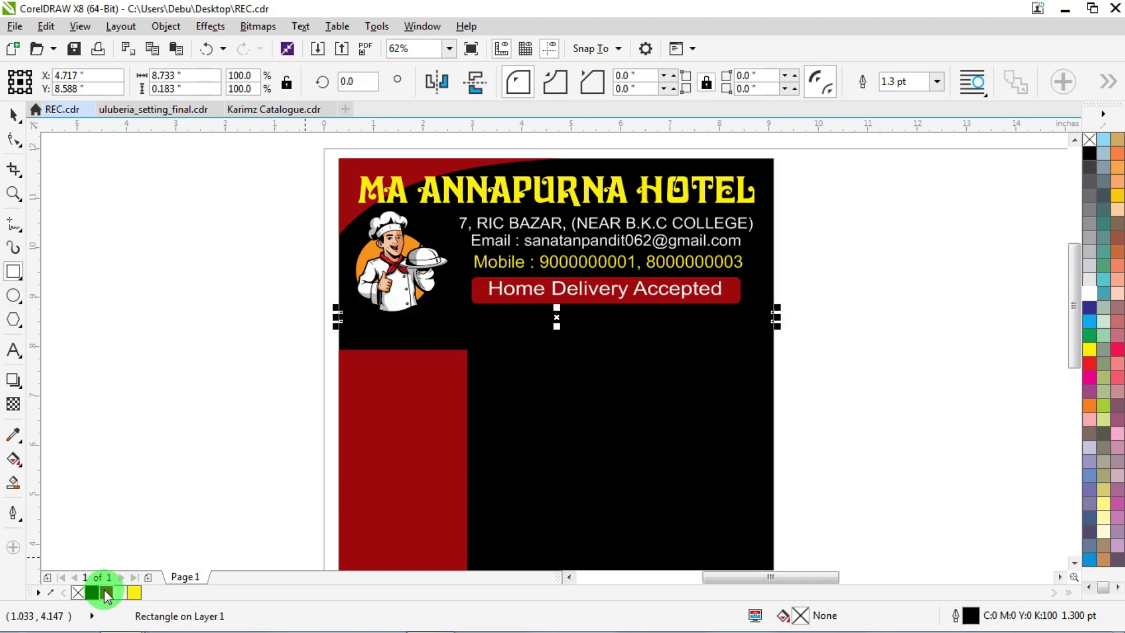
{"action": "left_click", "coordinate": [106, 593]}
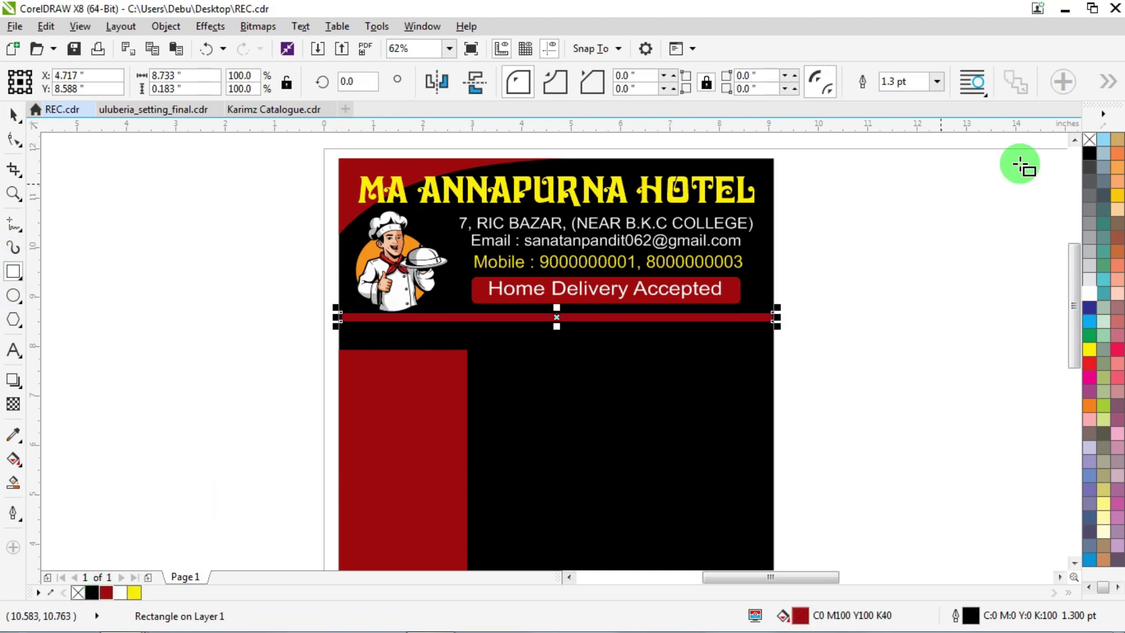
{"action": "right_click", "coordinate": [1088, 144]}
Set the thin red strip's width to 8.6 inches and deselect it.
{"action": "left_click", "coordinate": [173, 76]}
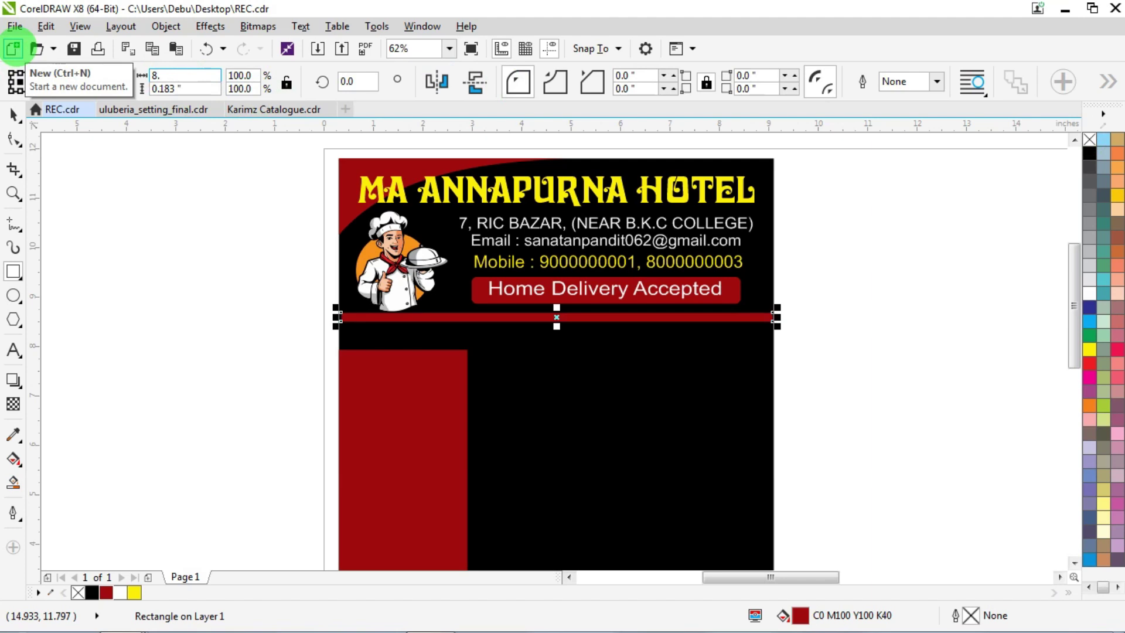
{"action": "key", "text": "Return"}
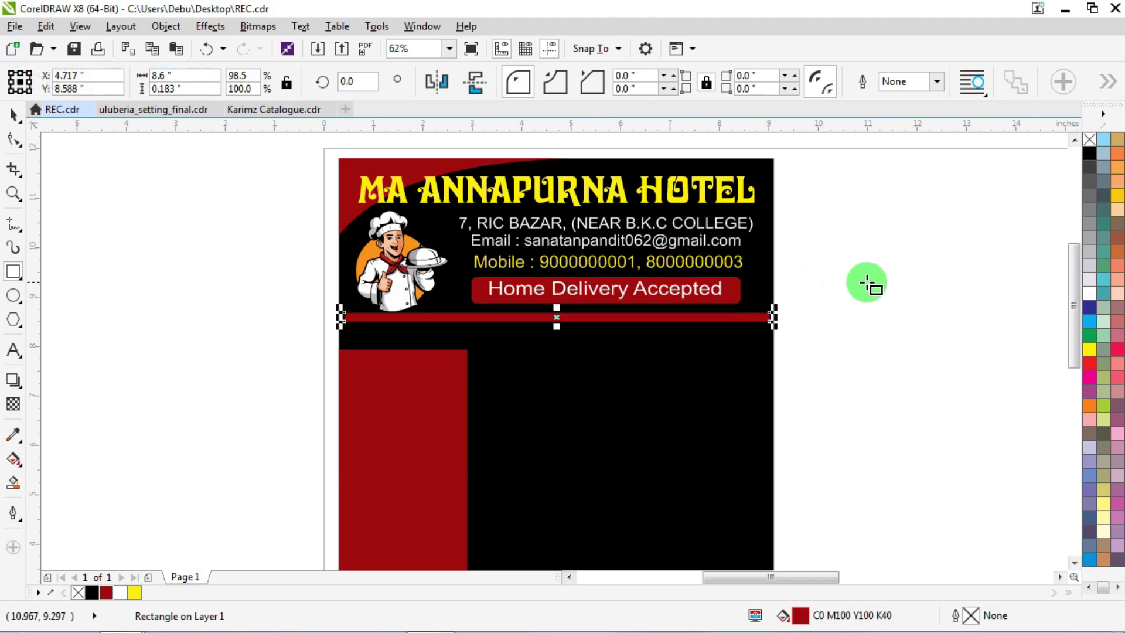
{"action": "left_click", "coordinate": [13, 115]}
{"action": "left_click", "coordinate": [112, 187]}
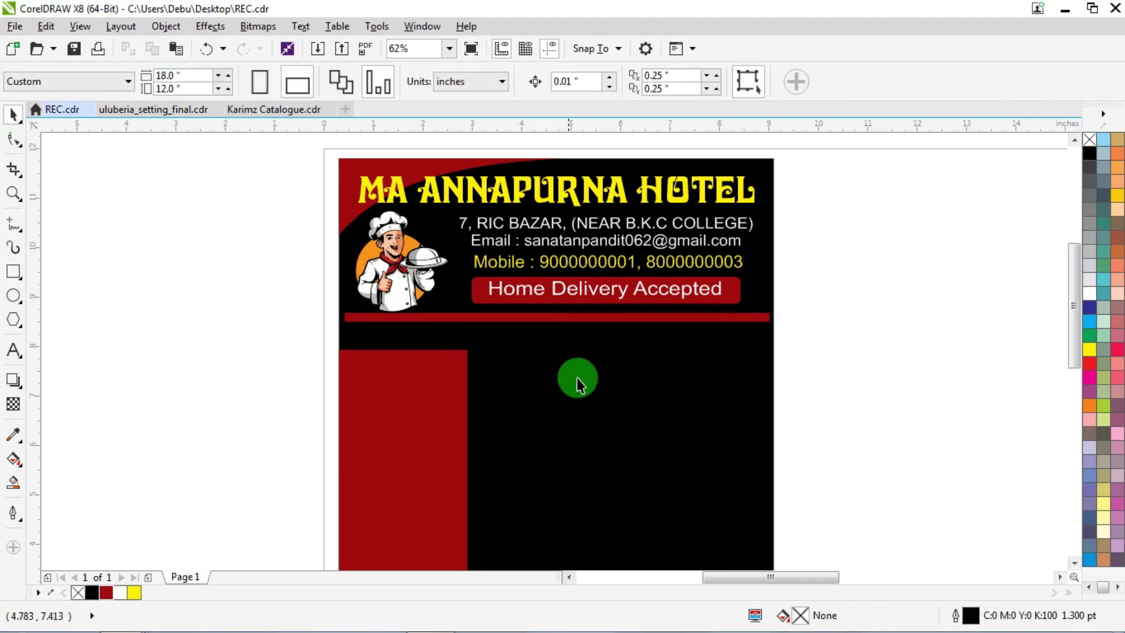
Set the thin red strip's width to 8.8 inches to match the black panel and centre it horizontally on the panel.
{"action": "left_click", "coordinate": [635, 384]}
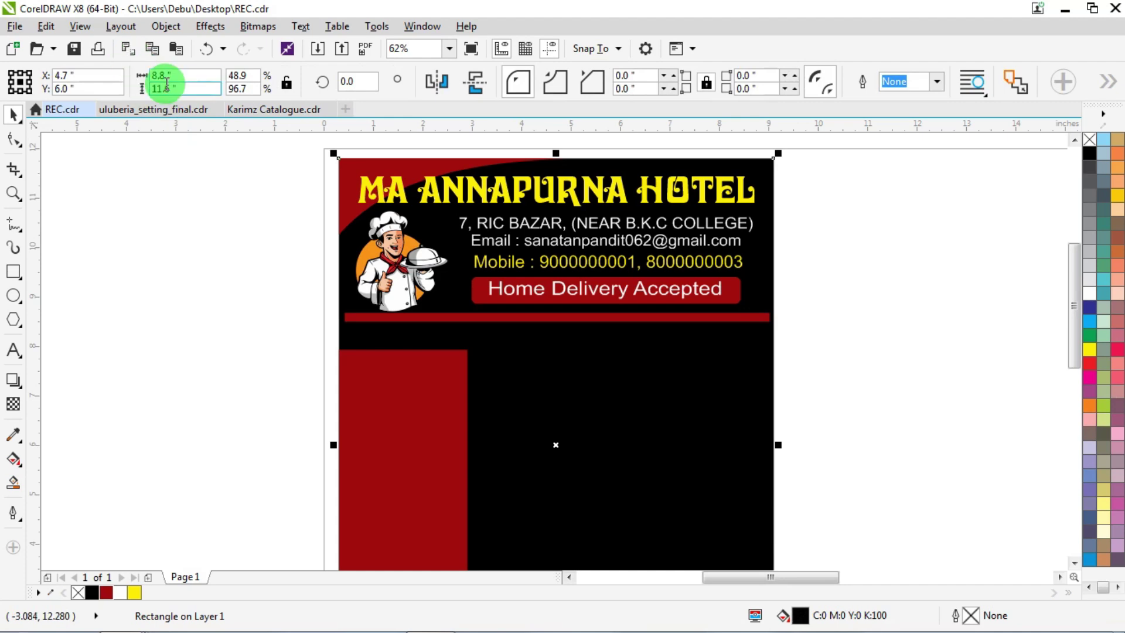
{"action": "left_click", "coordinate": [454, 316]}
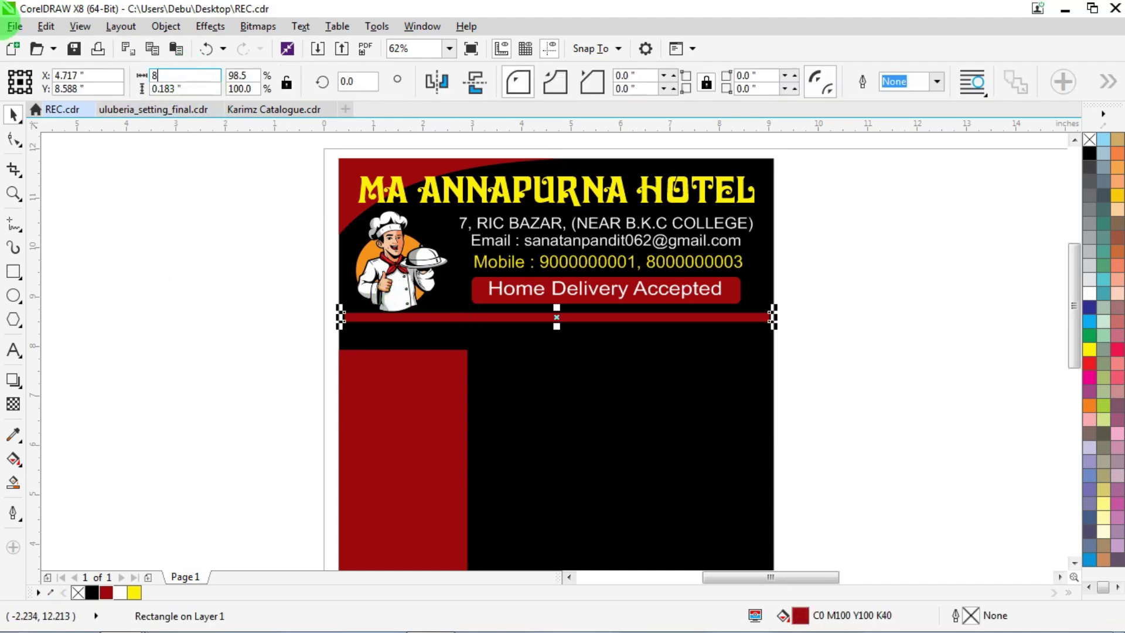
{"action": "key", "text": "Return"}
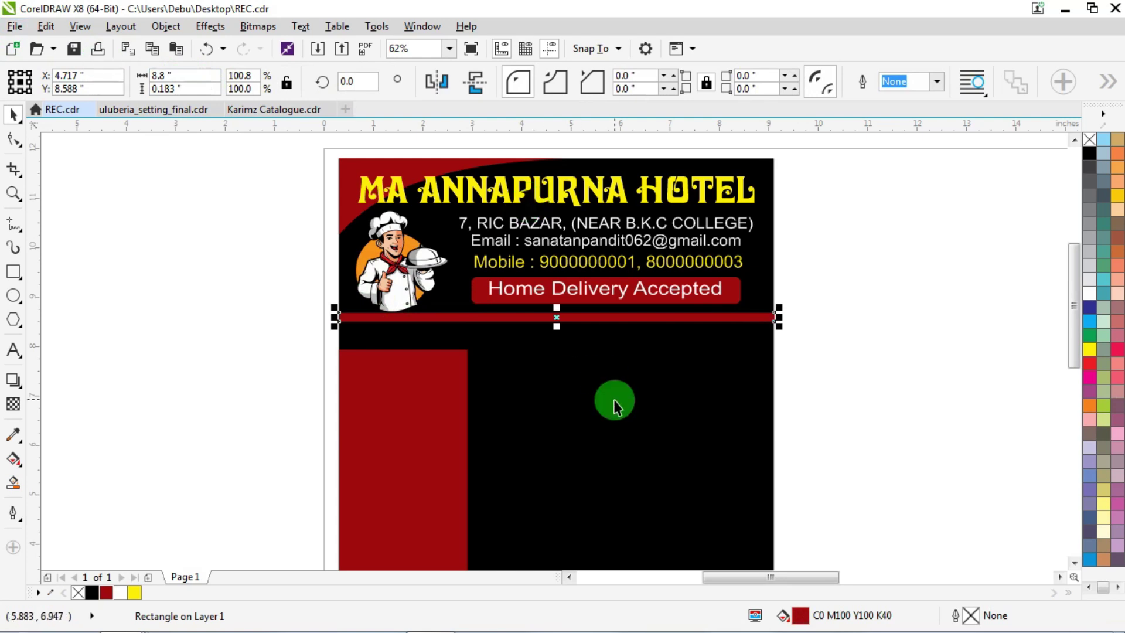
{"action": "left_click", "coordinate": [614, 398], "text": "shift"}
{"action": "left_click", "coordinate": [801, 328]}
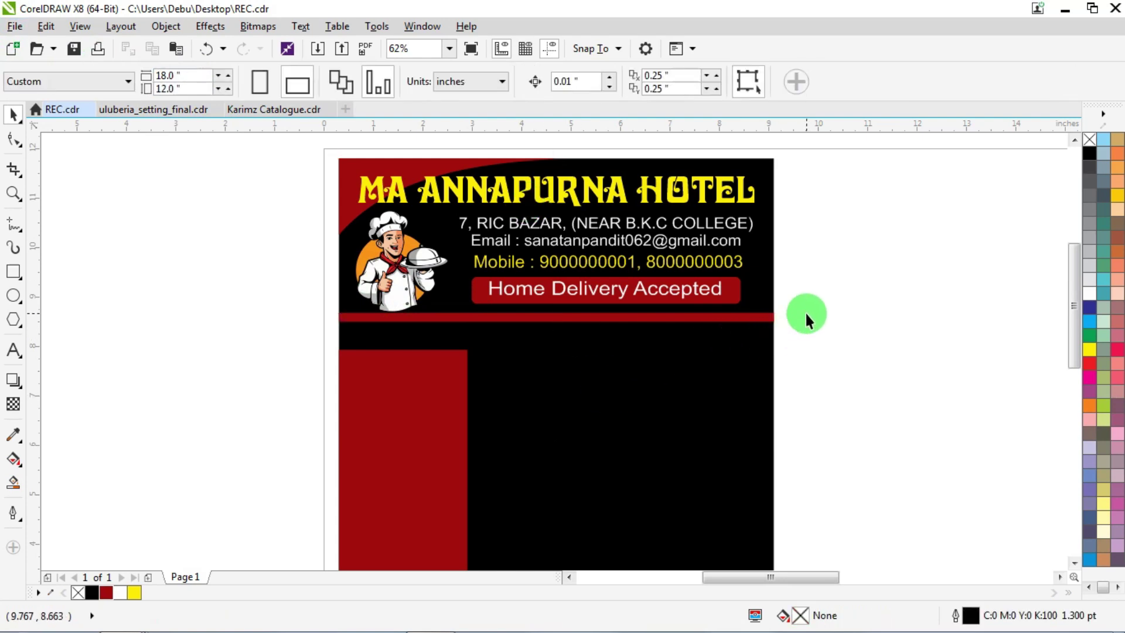
Nudge the thin red strip up against the chef's lower edge, to a vertical position of 8.678 inches.
{"action": "left_click_drag", "start_coordinate": [273, 316], "coordinate": [274, 315]}
{"action": "scroll", "coordinate": [504, 304], "scroll_direction": "up", "scroll_amount": 3}
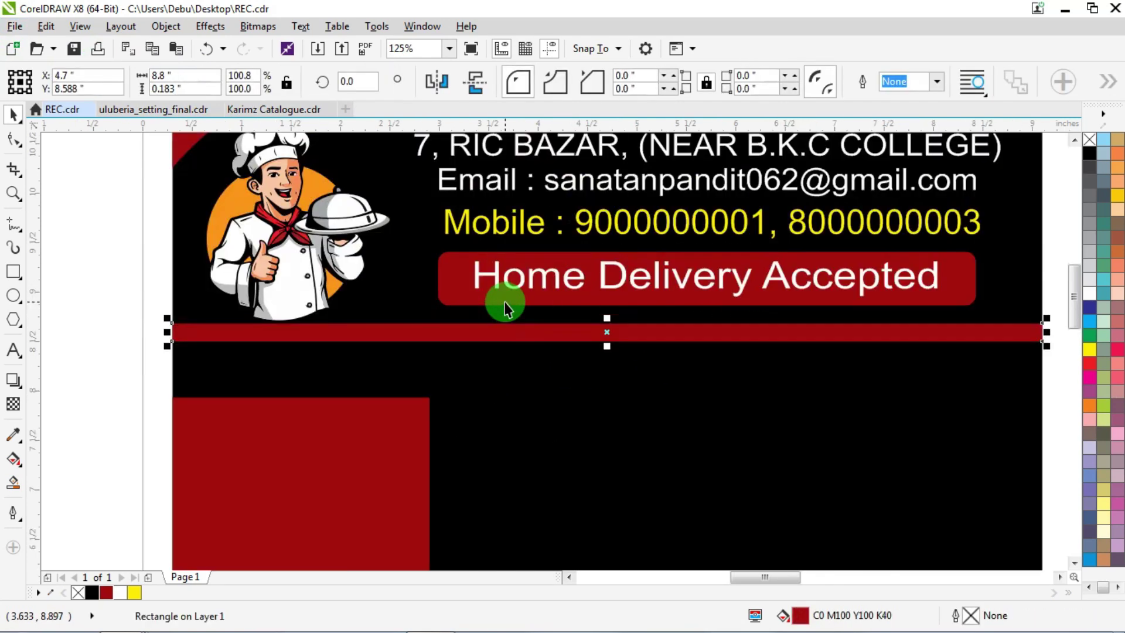
{"action": "key", "text": "Up"}
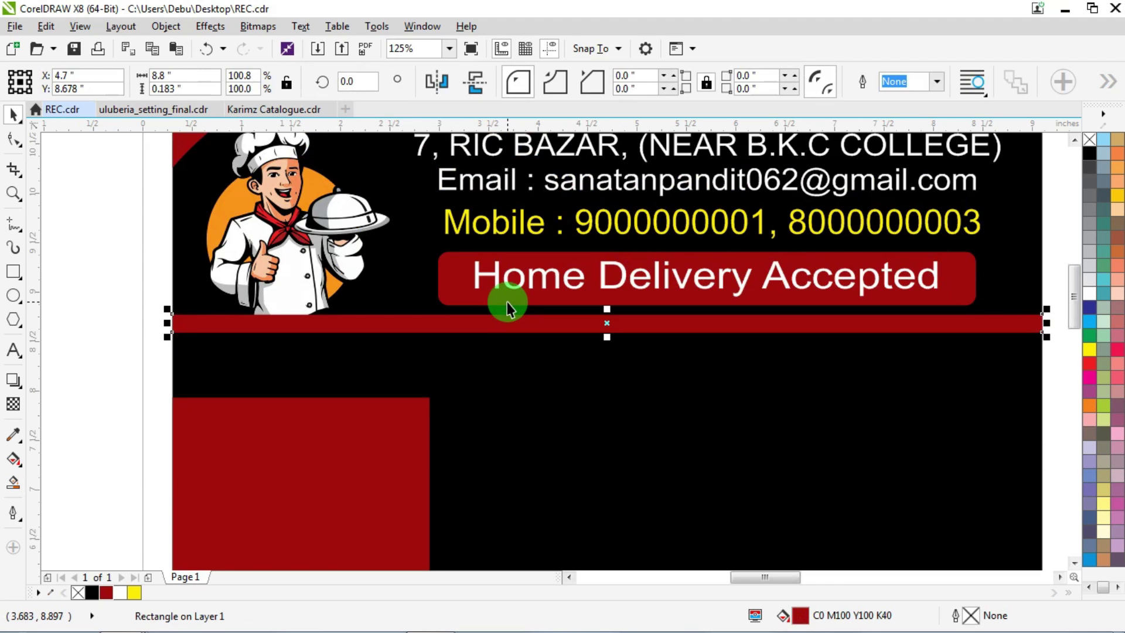
Copy the thin red strip down near the red column's top edge, at about Y 7.82 inches, and centre it horizontally on the black panel.
{"action": "left_click_drag", "start_coordinate": [547, 326], "coordinate": [544, 412]}
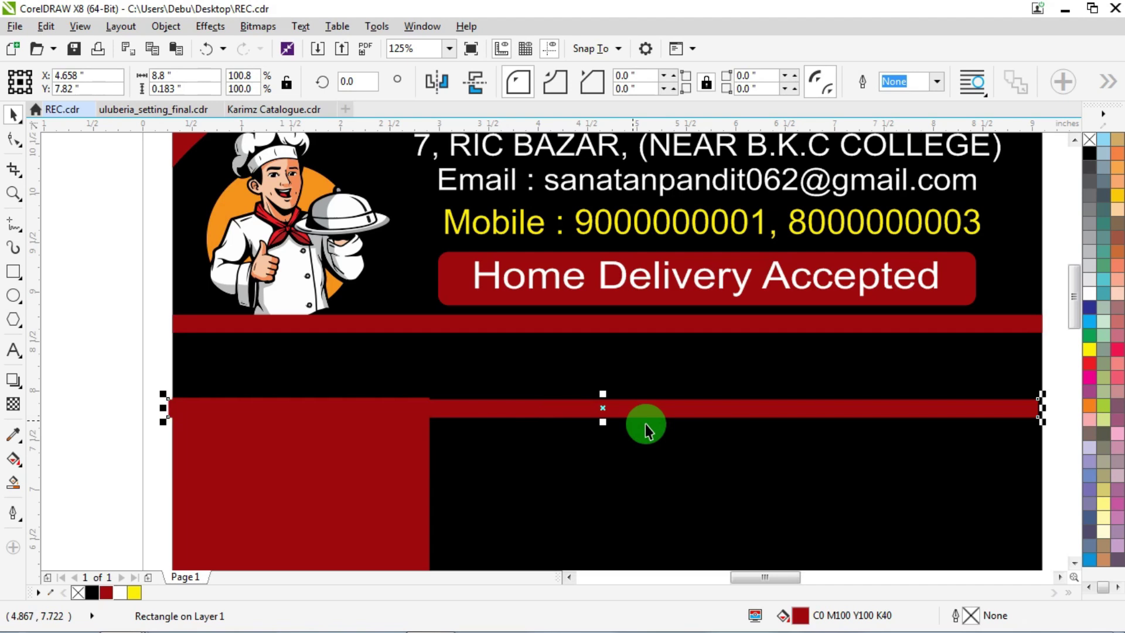
{"action": "left_click", "coordinate": [645, 465], "text": "shift"}
{"action": "scroll", "coordinate": [564, 409], "scroll_direction": "down", "scroll_amount": 3}
{"action": "key", "text": "Escape"}
Lower the red column's top edge to meet the copied strip's top, making the column about 7.699 inches tall.
{"action": "scroll", "coordinate": [381, 422], "scroll_direction": "up", "scroll_amount": 2}
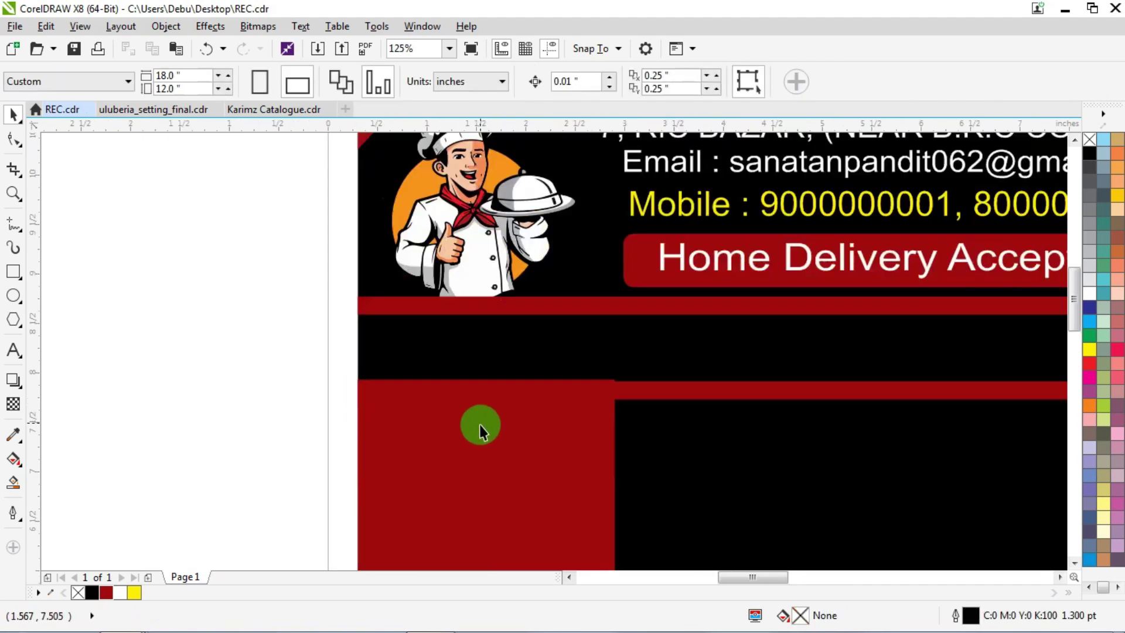
{"action": "left_click", "coordinate": [504, 409]}
{"action": "scroll", "coordinate": [503, 404], "scroll_direction": "up", "scroll_amount": 4}
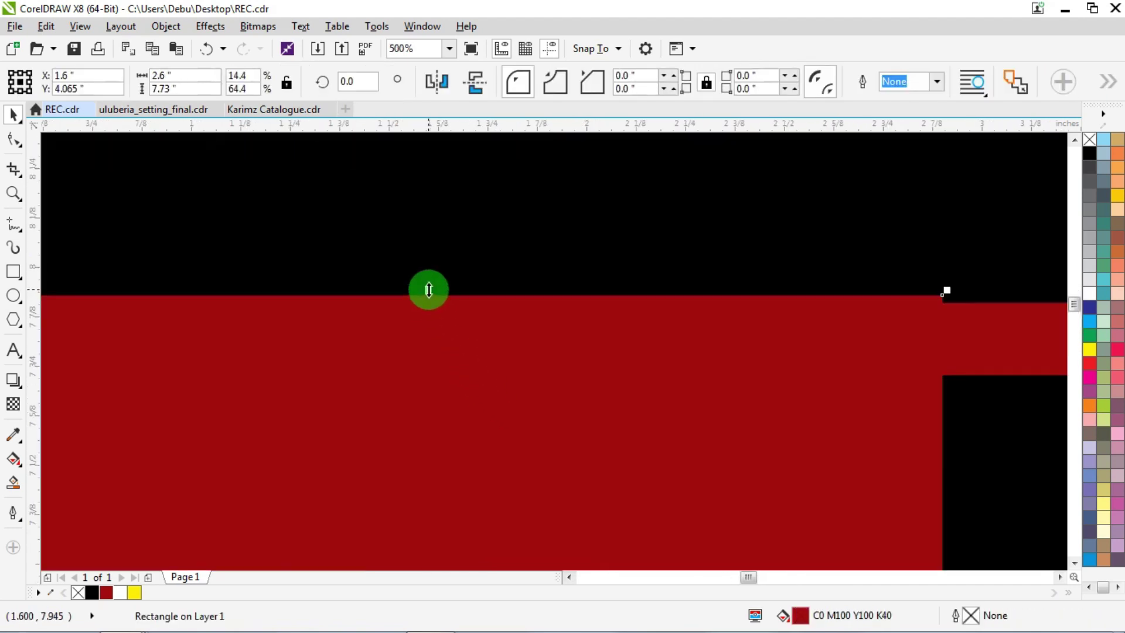
{"action": "left_click_drag", "start_coordinate": [428, 289], "coordinate": [433, 305]}
{"action": "scroll", "coordinate": [427, 304], "scroll_direction": "down", "scroll_amount": 4}
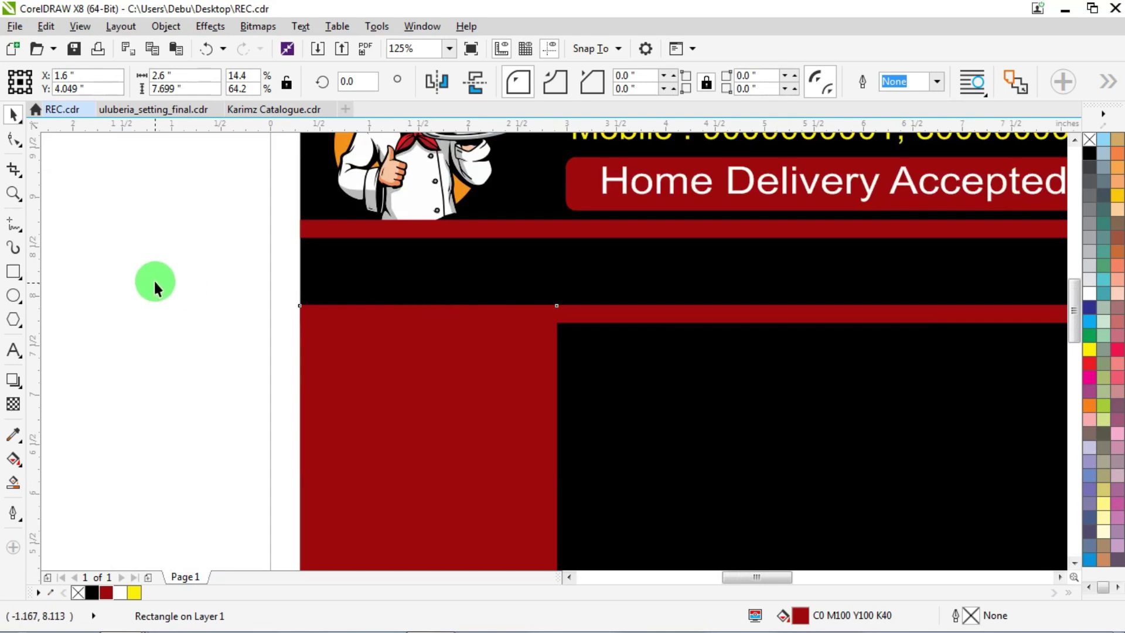
{"action": "left_click", "coordinate": [156, 287]}
Extend the red column upward to the upper strip's top edge, making it about 8.505 inches tall.
{"action": "scroll", "coordinate": [302, 316], "scroll_direction": "down", "scroll_amount": 2}
{"action": "scroll", "coordinate": [348, 375], "scroll_direction": "up", "scroll_amount": 1}
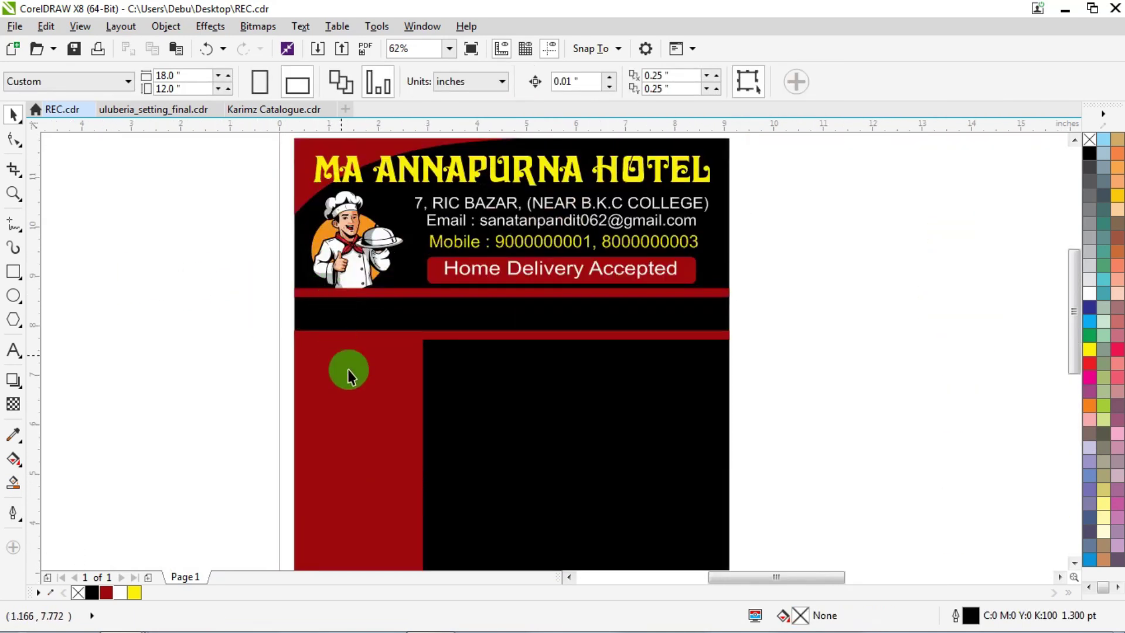
{"action": "left_click", "coordinate": [354, 334]}
{"action": "scroll", "coordinate": [354, 332], "scroll_direction": "up", "scroll_amount": 1}
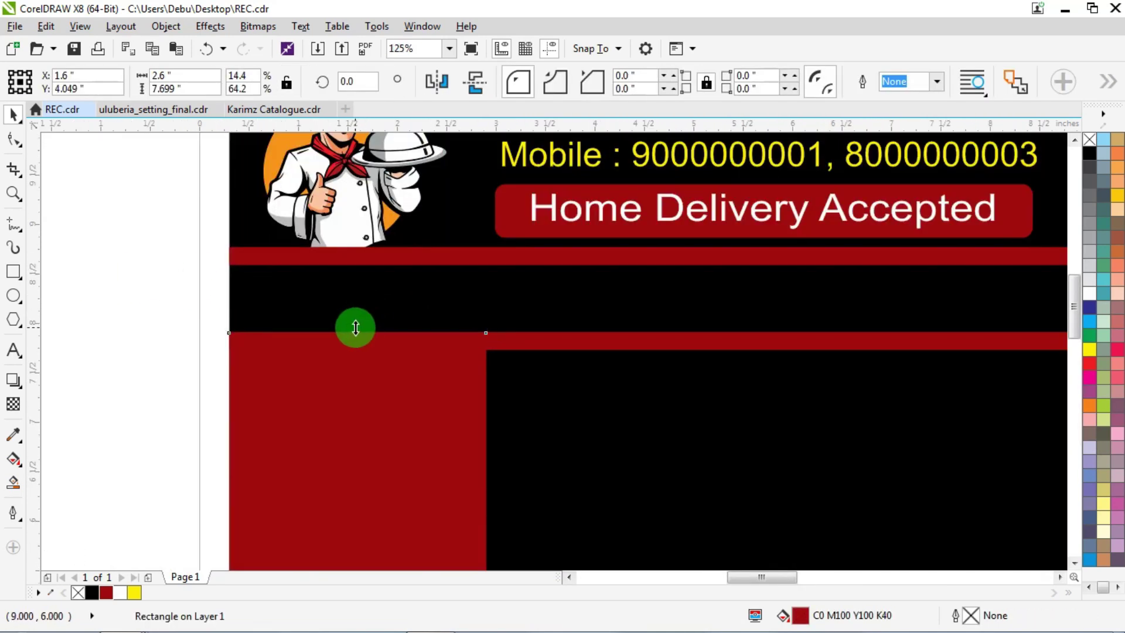
{"action": "left_click_drag", "start_coordinate": [356, 328], "coordinate": [370, 247]}
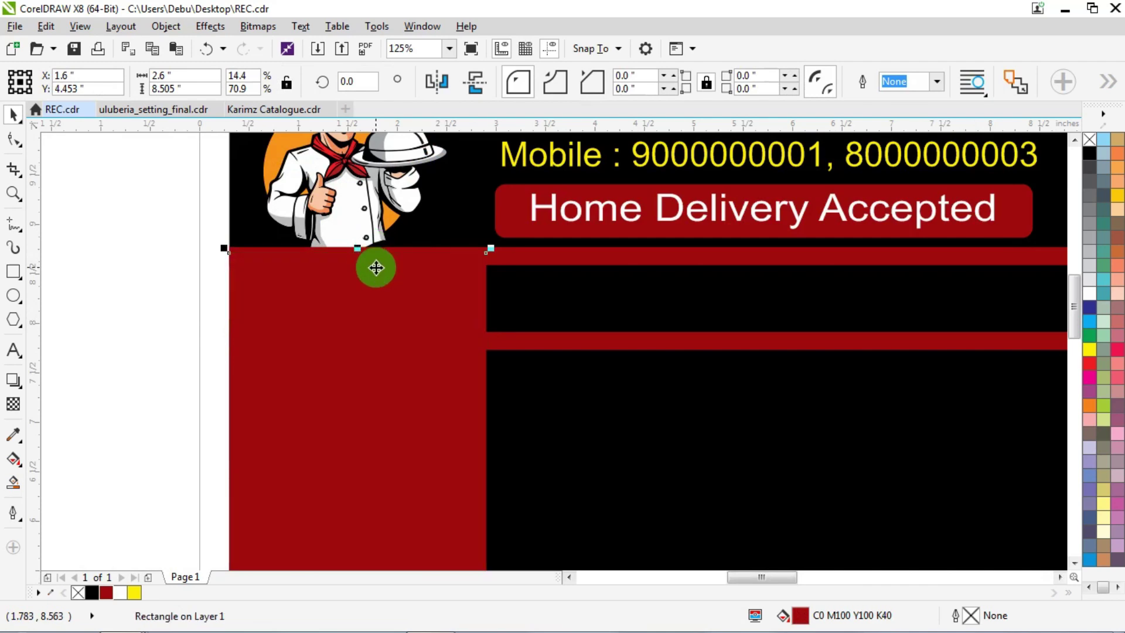
Colour the MENU text yellow and place it on the black band between the two thin red strips.
{"action": "left_click", "coordinate": [61, 224]}
{"action": "scroll", "coordinate": [256, 260], "scroll_direction": "up", "scroll_amount": 1}
{"action": "scroll", "coordinate": [194, 247], "scroll_direction": "down", "scroll_amount": 3}
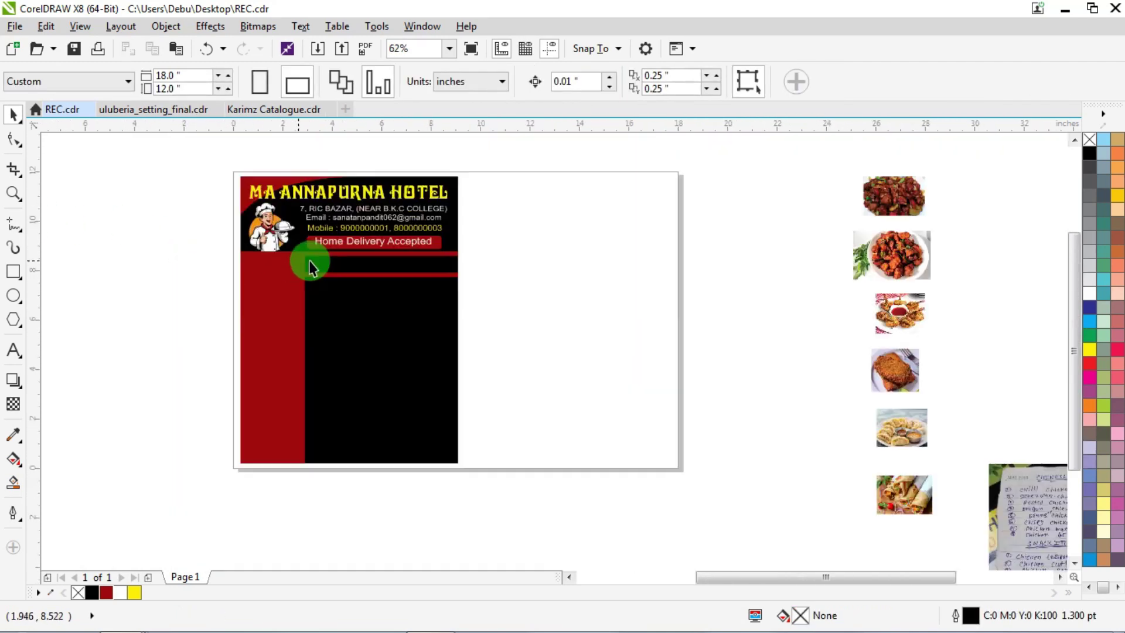
{"action": "scroll", "coordinate": [293, 258], "scroll_direction": "down", "scroll_amount": 2}
{"action": "left_click_drag", "start_coordinate": [99, 253], "coordinate": [446, 257]}
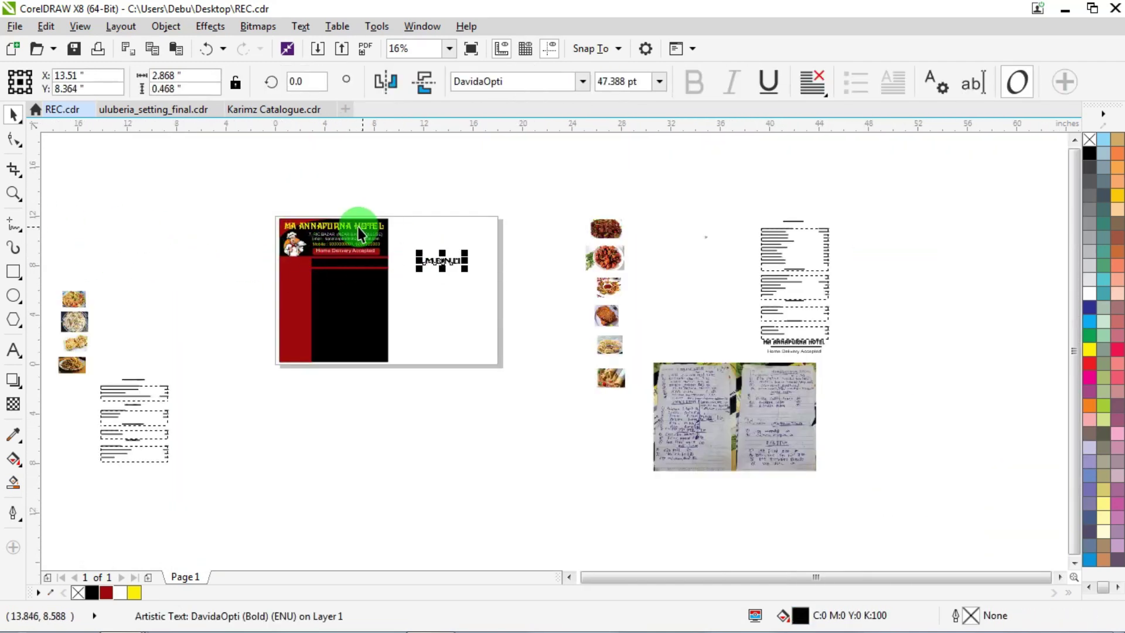
{"action": "scroll", "coordinate": [360, 232], "scroll_direction": "up", "scroll_amount": 2}
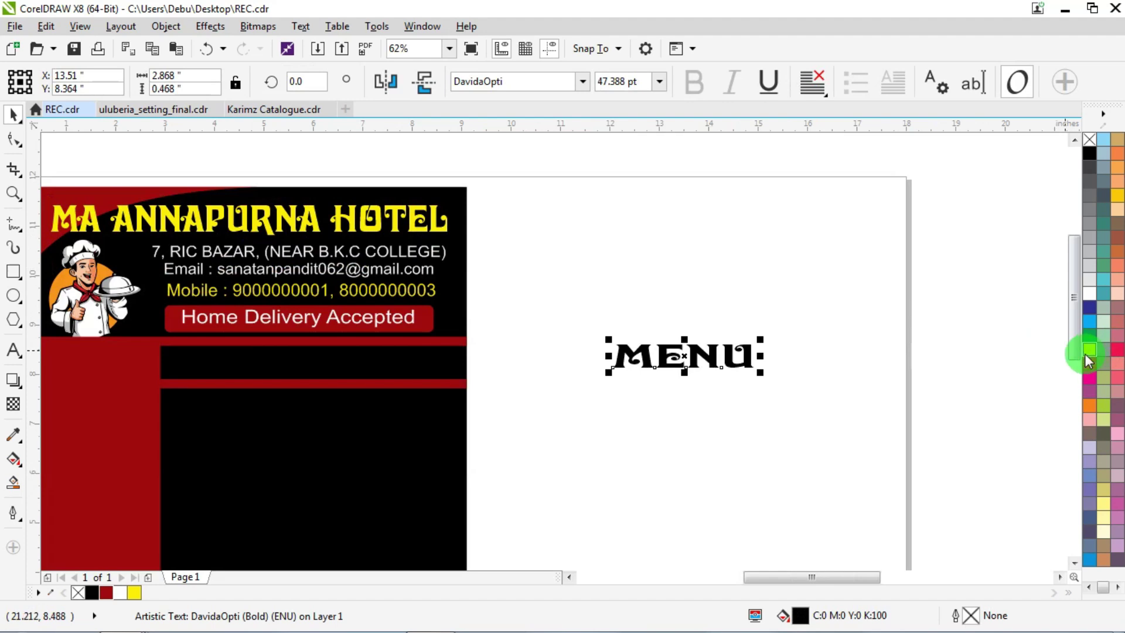
{"action": "left_click", "coordinate": [1089, 350]}
{"action": "left_click_drag", "start_coordinate": [673, 354], "coordinate": [304, 356]}
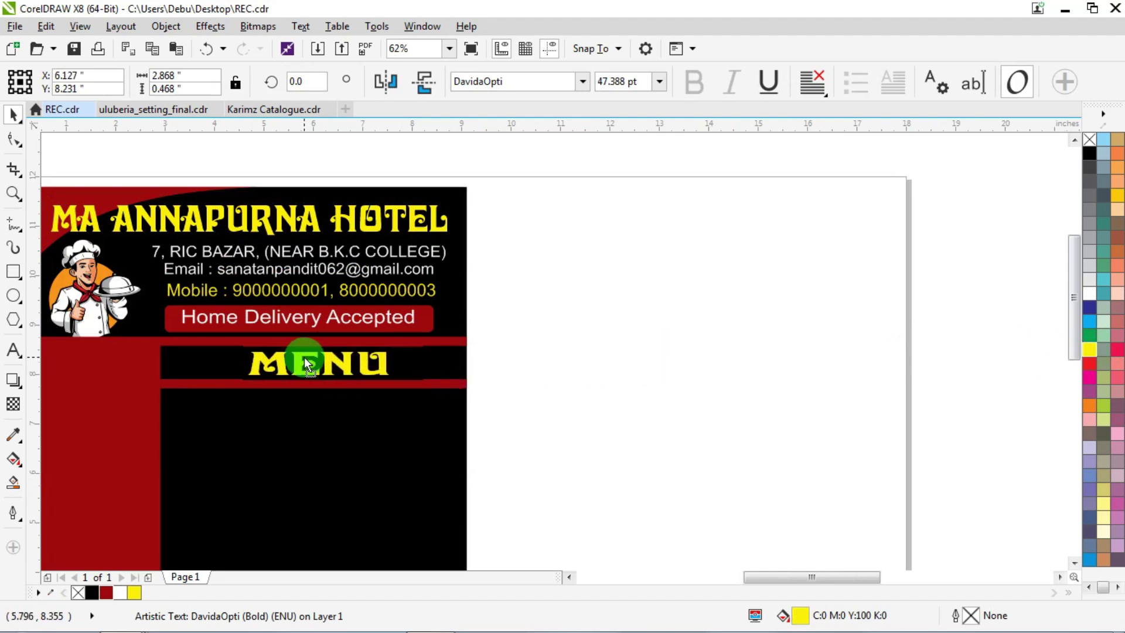
Nudge the lower red strip down and reposition MENU in the widened band at about X 6.069, Y 8.181 inches.
{"action": "scroll", "coordinate": [264, 388], "scroll_direction": "up", "scroll_amount": 2}
{"action": "left_click", "coordinate": [273, 387]}
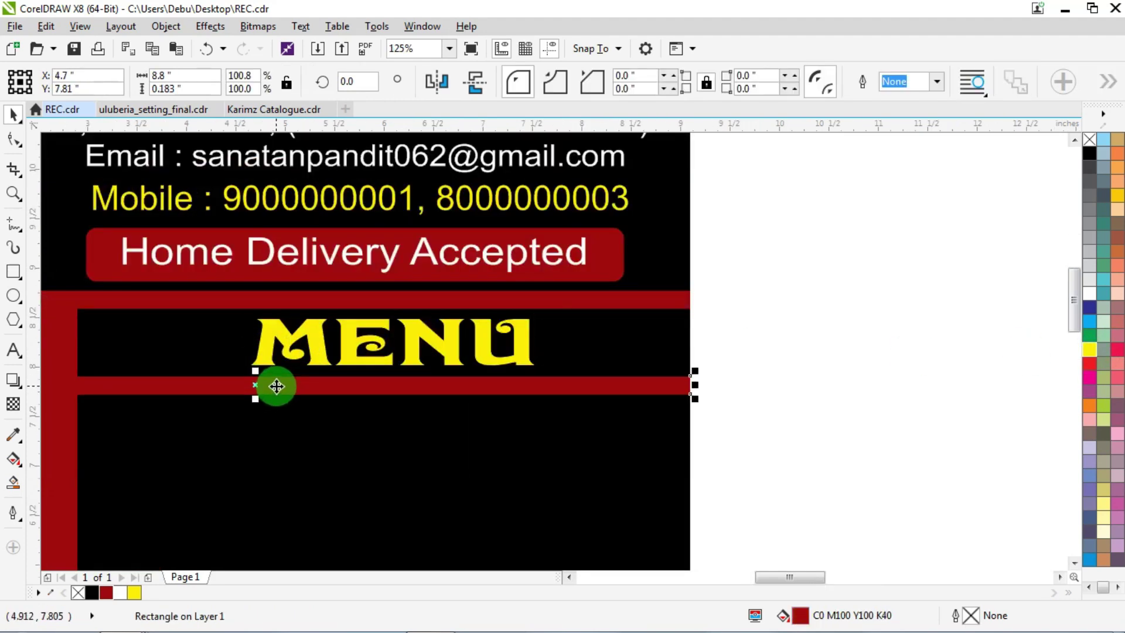
{"action": "key", "text": "Down"}
{"action": "mouse_move", "coordinate": [358, 324]}
{"action": "left_mouse_down"}
{"action": "mouse_move", "coordinate": [346, 327]}
{"action": "mouse_move", "coordinate": [356, 331]}
{"action": "left_mouse_up"}
{"action": "scroll", "coordinate": [352, 328], "scroll_direction": "down", "scroll_amount": 2}
{"action": "scroll", "coordinate": [354, 340], "scroll_direction": "up", "scroll_amount": 2}
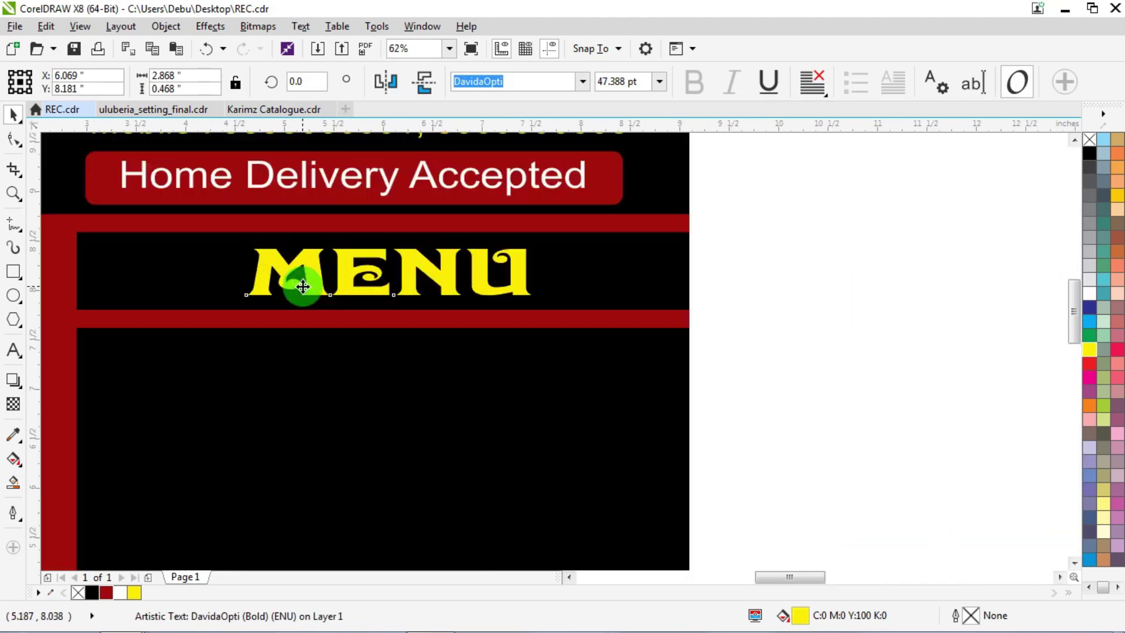
Draw a five-pointed star about 0.4 × 0.381 inches before the MENU text, with a white fill and no outline.
{"action": "left_click", "coordinate": [11, 321]}
{"action": "left_click", "coordinate": [56, 336]}
{"action": "scroll", "coordinate": [164, 287], "scroll_direction": "up", "scroll_amount": 2}
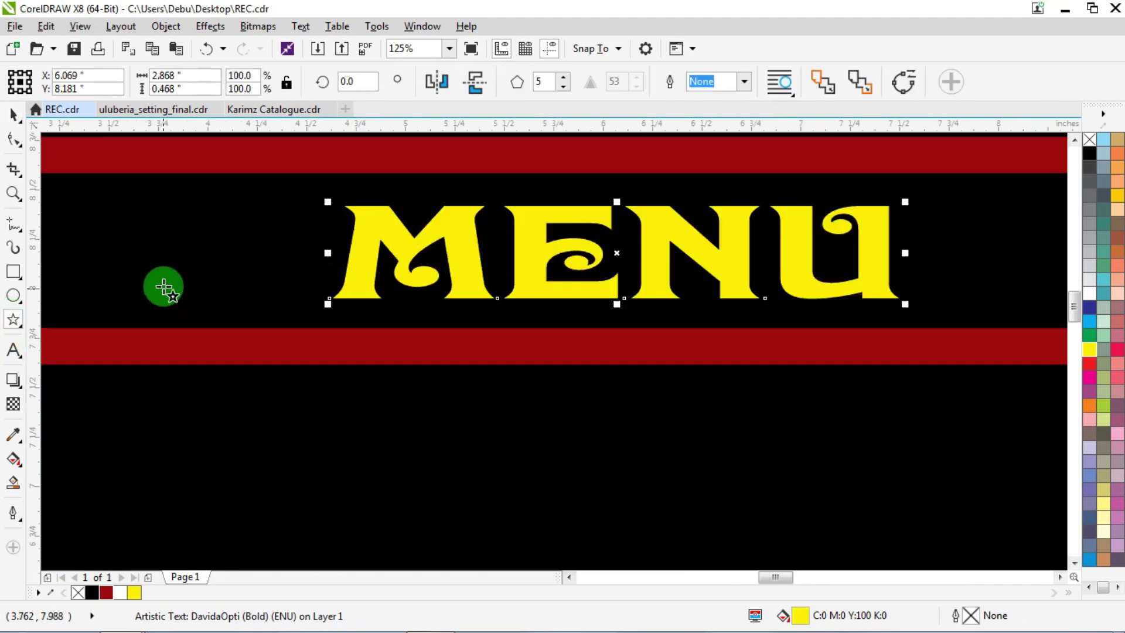
{"action": "left_click_drag", "start_coordinate": [176, 213], "coordinate": [266, 298]}
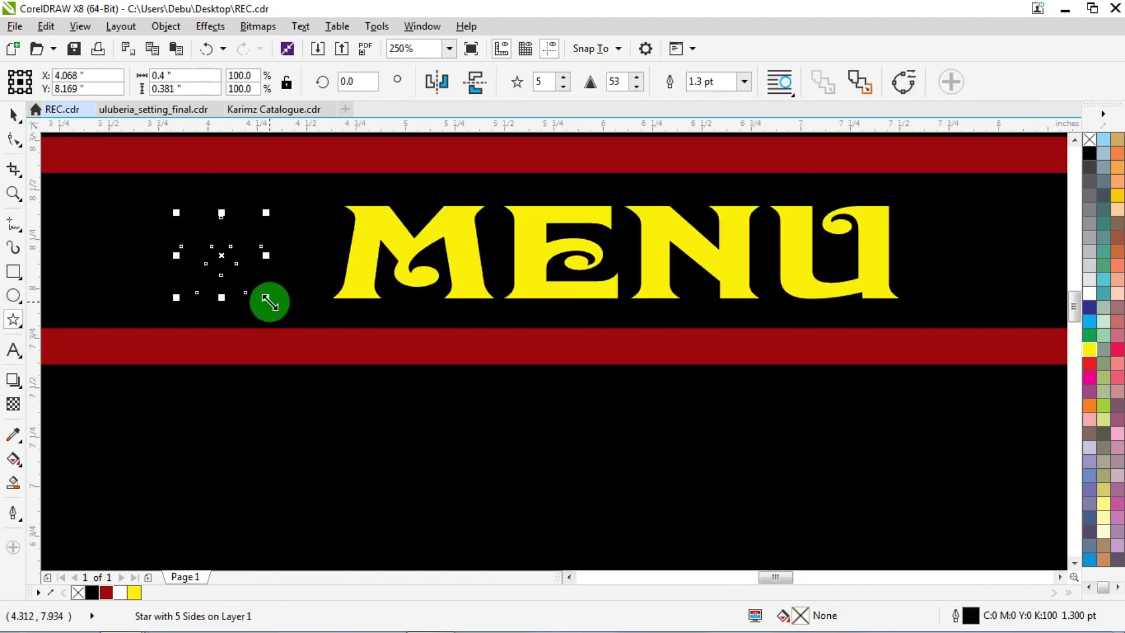
{"action": "left_click", "coordinate": [1104, 188]}
{"action": "left_click", "coordinate": [1094, 294]}
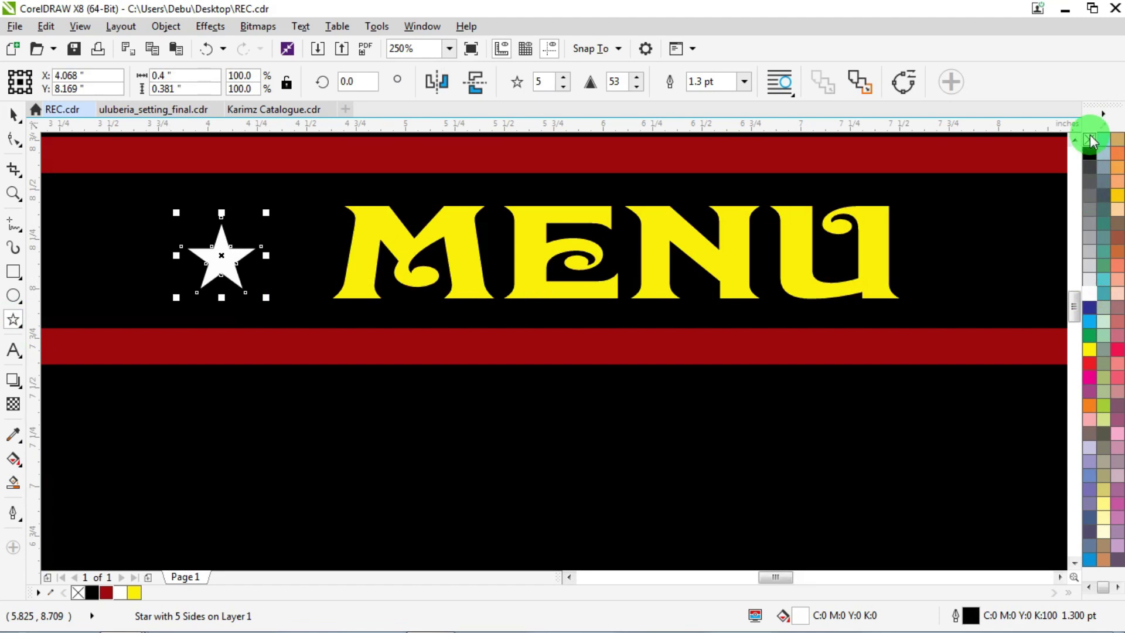
{"action": "right_click", "coordinate": [1089, 140]}
Copy the white star to form an evenly spaced row of three before the MENU text.
{"action": "scroll", "coordinate": [979, 238], "scroll_direction": "down", "scroll_amount": 2}
{"action": "left_click", "coordinate": [12, 114]}
{"action": "left_click", "coordinate": [619, 242]}
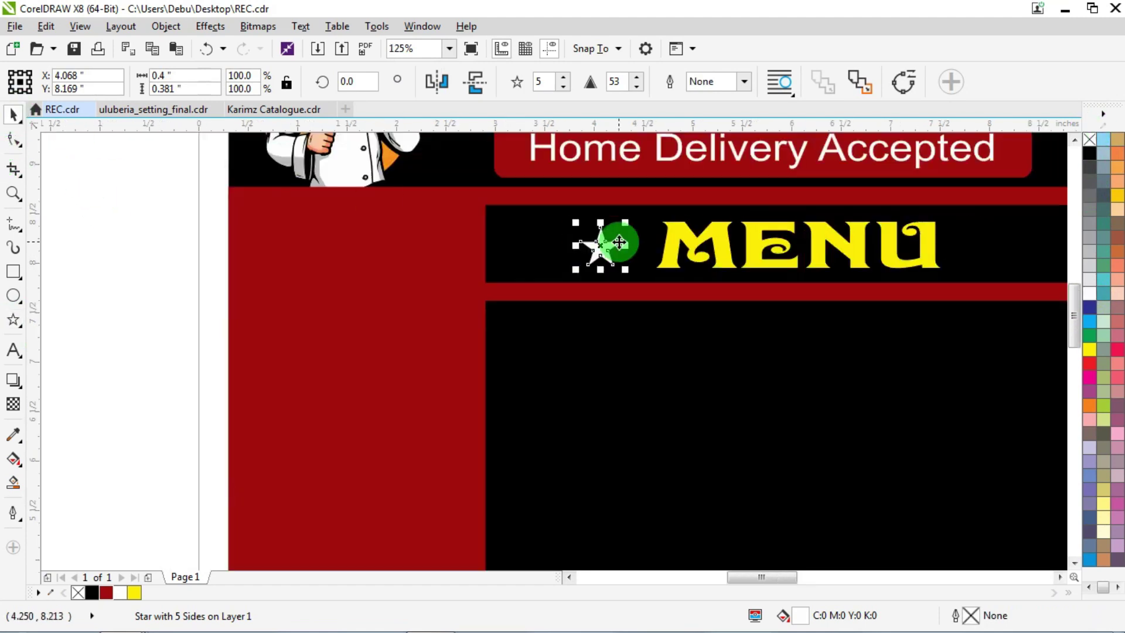
{"action": "scroll", "coordinate": [620, 242], "scroll_direction": "up", "scroll_amount": 4}
{"action": "left_click_drag", "start_coordinate": [587, 254], "coordinate": [219, 267]}
{"action": "scroll", "coordinate": [276, 273], "scroll_direction": "down", "scroll_amount": 1}
Group the three white stars and copy the group to the other side of the MENU text.
{"action": "left_click", "coordinate": [361, 275]}
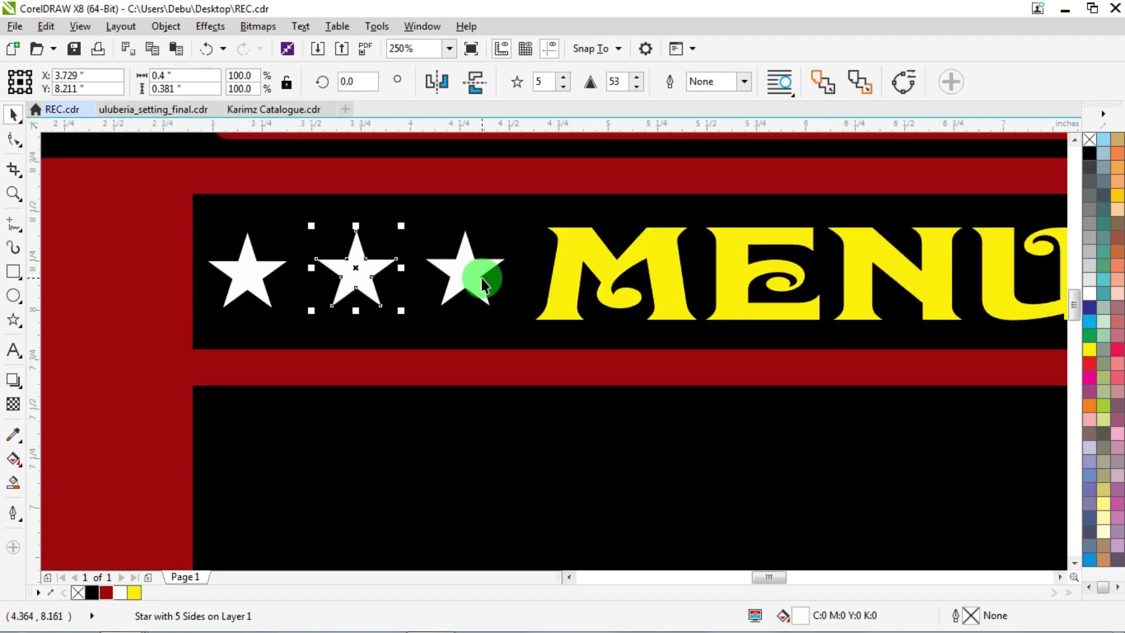
{"action": "left_click", "coordinate": [469, 273], "text": "shift"}
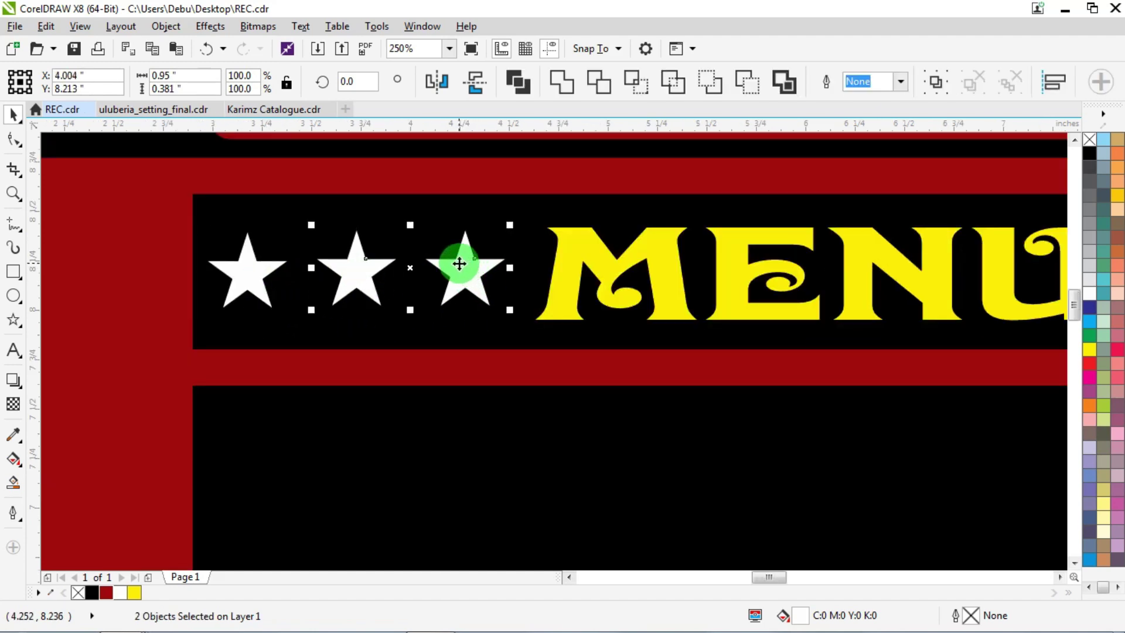
{"action": "scroll", "coordinate": [377, 260], "scroll_direction": "down", "scroll_amount": 2}
{"action": "scroll", "coordinate": [414, 261], "scroll_direction": "up", "scroll_amount": 1}
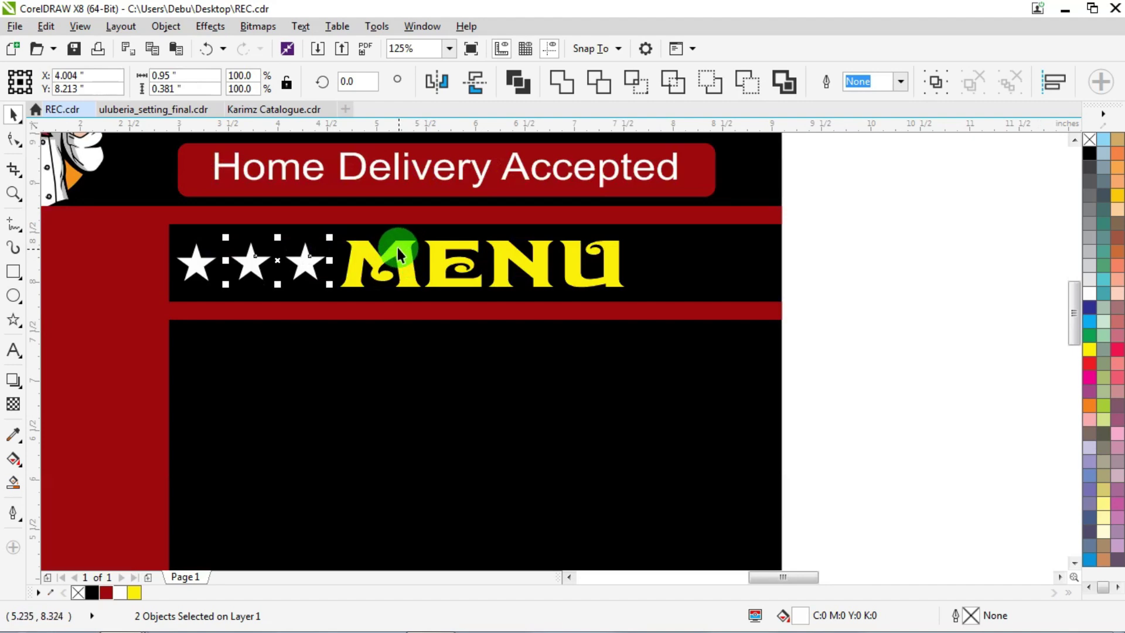
{"action": "key", "text": "ctrl+g"}
{"action": "left_click_drag", "start_coordinate": [188, 258], "coordinate": [735, 254]}
Tighten the spacing of the MENU heading and both star groups, and position the row at about X 5.961, Y 8.181 inches.
{"action": "left_click_drag", "start_coordinate": [845, 213], "coordinate": [94, 315]}
{"action": "left_click_drag", "start_coordinate": [785, 268], "coordinate": [755, 264]}
{"action": "left_click", "coordinate": [905, 259]}
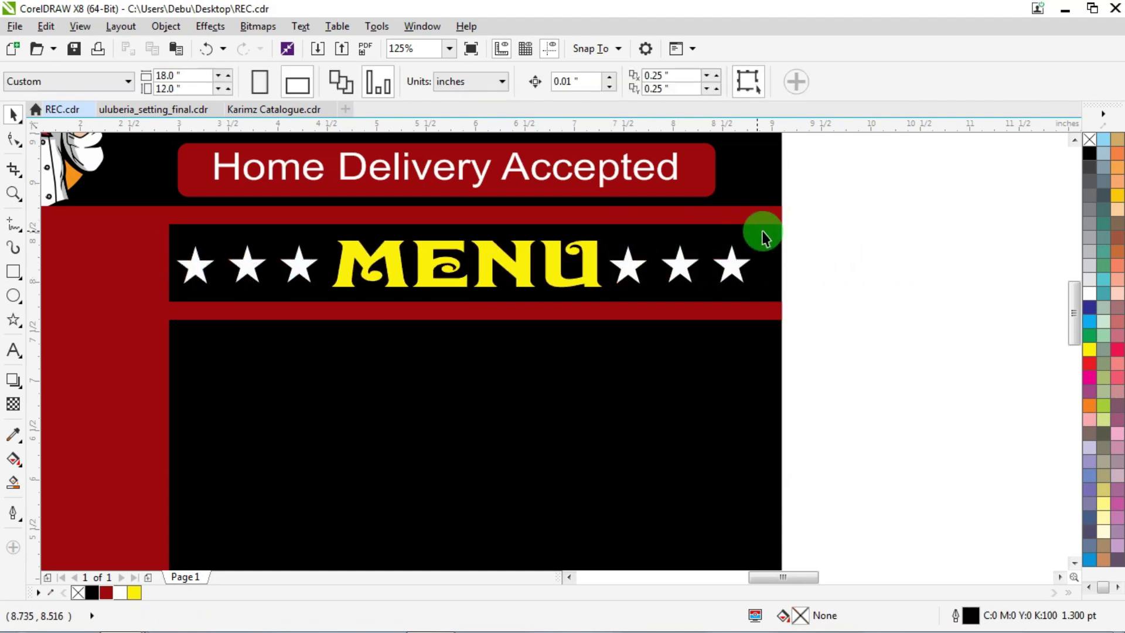
{"action": "left_click_drag", "start_coordinate": [852, 220], "coordinate": [154, 305]}
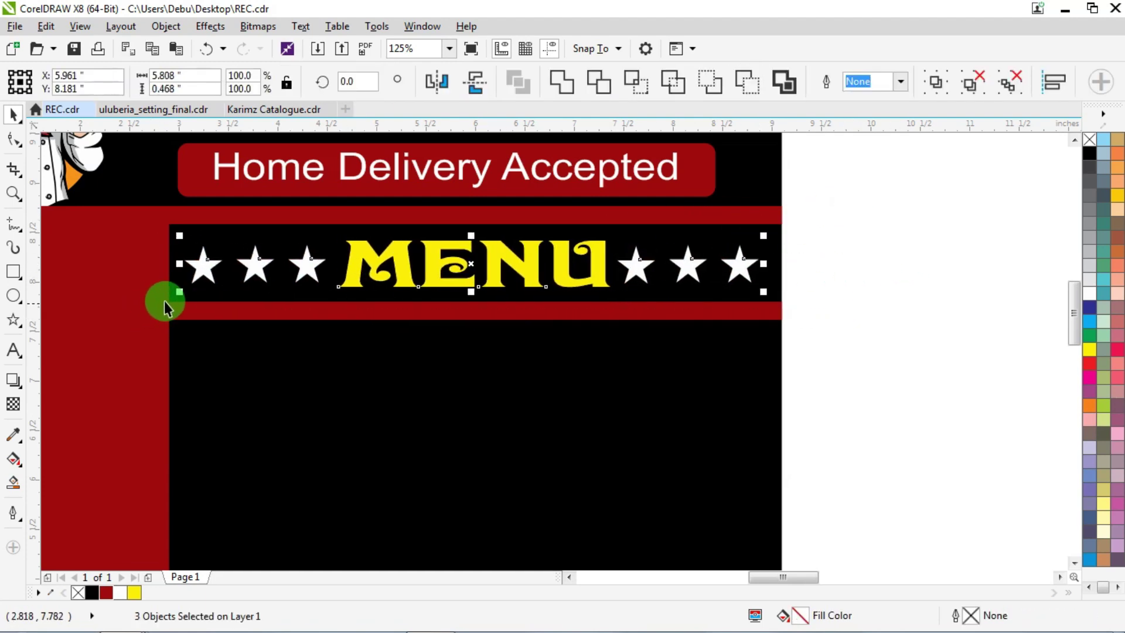
{"action": "left_click", "coordinate": [825, 223]}
Move the round fork-and-spoon icon onto the upper part of the red column and fill it white.
{"action": "scroll", "coordinate": [537, 286], "scroll_direction": "down", "scroll_amount": 2}
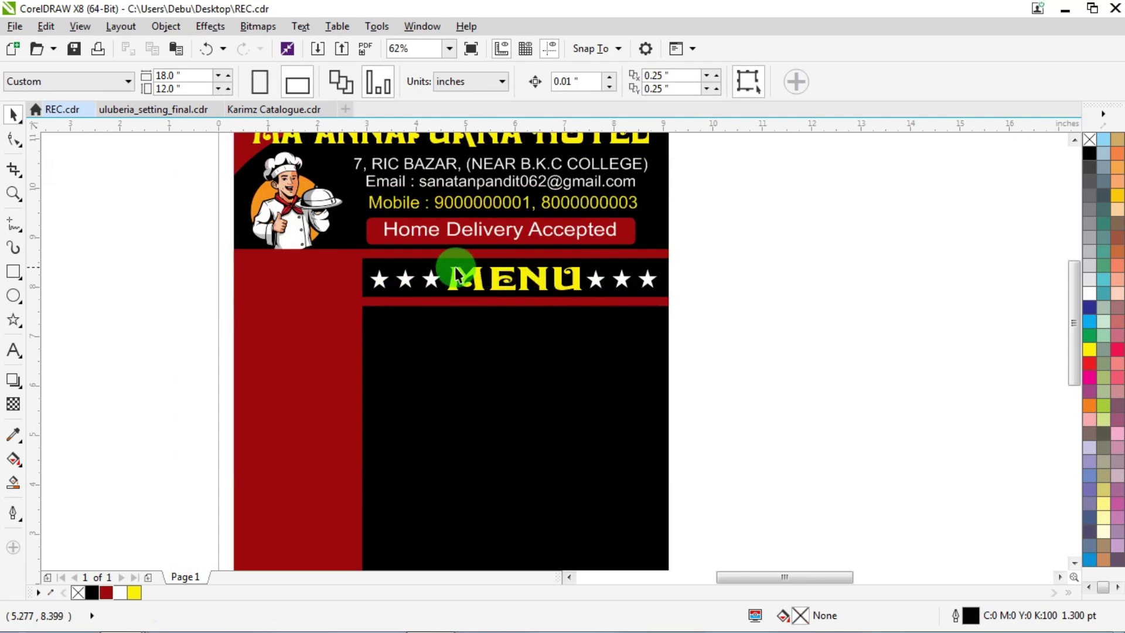
{"action": "scroll", "coordinate": [381, 255], "scroll_direction": "down", "scroll_amount": 2}
{"action": "scroll", "coordinate": [505, 245], "scroll_direction": "down", "scroll_amount": 2}
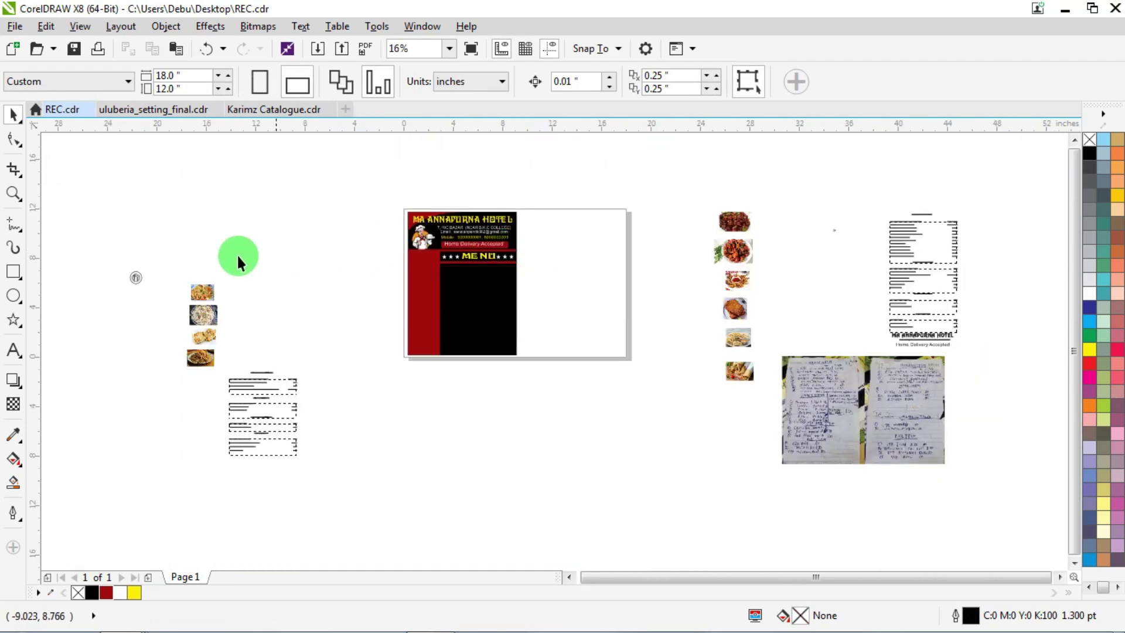
{"action": "left_click", "coordinate": [135, 277]}
{"action": "left_click_drag", "start_coordinate": [135, 275], "coordinate": [427, 268]}
{"action": "scroll", "coordinate": [427, 268], "scroll_direction": "up", "scroll_amount": 4}
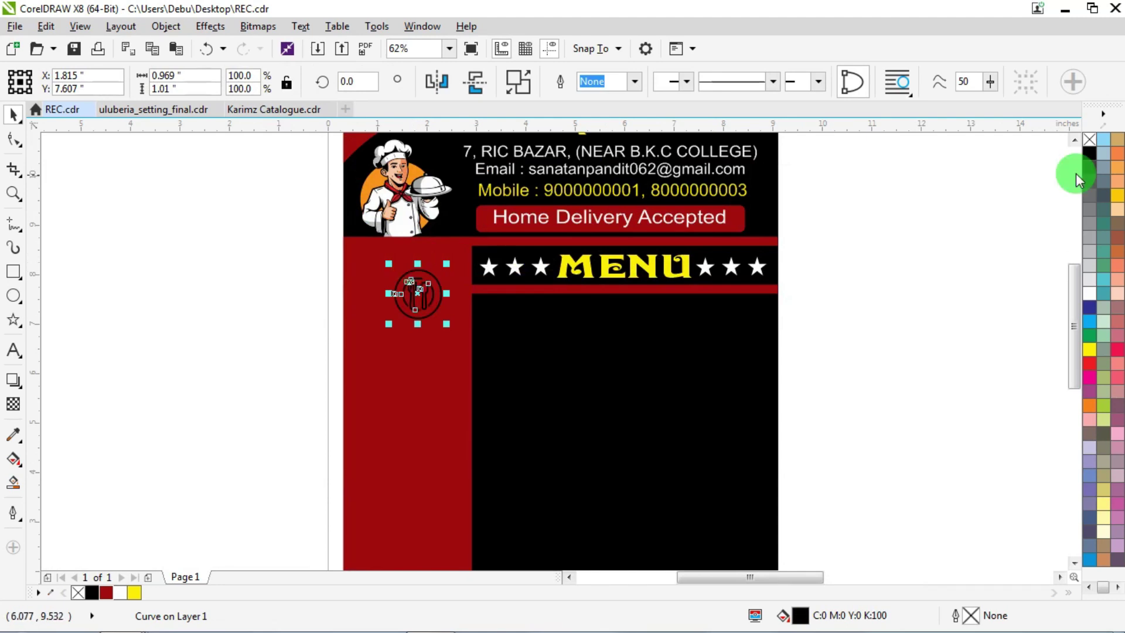
{"action": "left_click", "coordinate": [1091, 292]}
{"action": "scroll", "coordinate": [431, 294], "scroll_direction": "up", "scroll_amount": 3}
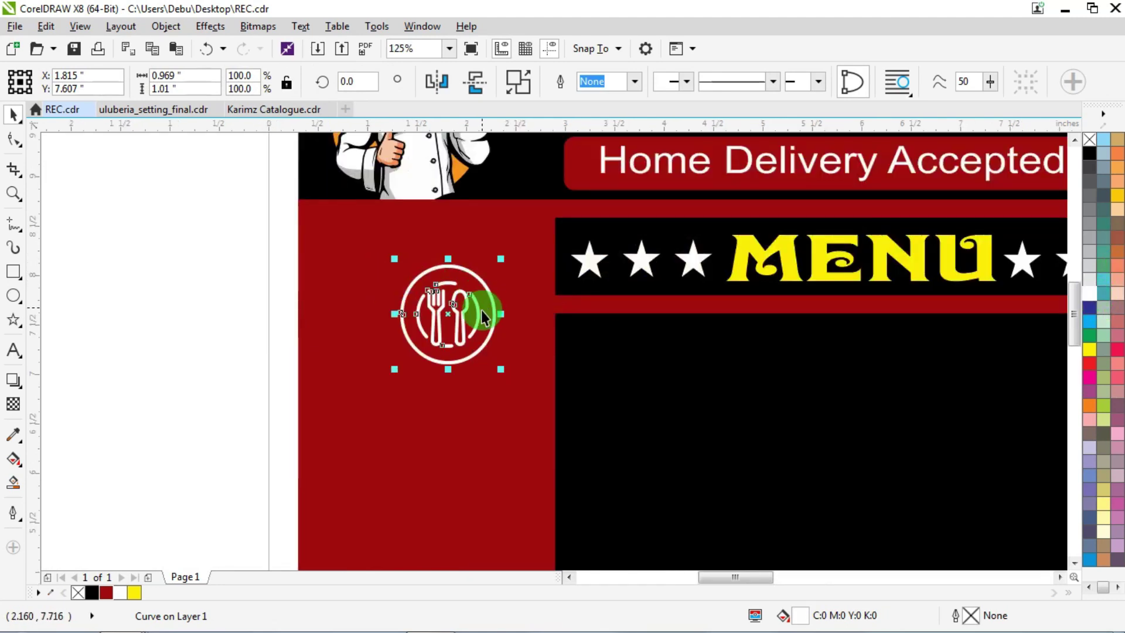
Enlarge the fork-and-spoon icon to about 1.063 × 1.108 inches and position it at about X 1.357, Y 7.983 inches.
{"action": "left_click_drag", "start_coordinate": [456, 315], "coordinate": [414, 268]}
{"action": "left_click_drag", "start_coordinate": [456, 333], "coordinate": [464, 347]}
{"action": "key", "text": "Left"}
{"action": "key", "text": "Left"}
{"action": "key", "text": "Left"}
{"action": "key", "text": "Left"}
{"action": "key", "text": "Left"}
{"action": "key", "text": "Left"}
{"action": "key", "text": "Left"}
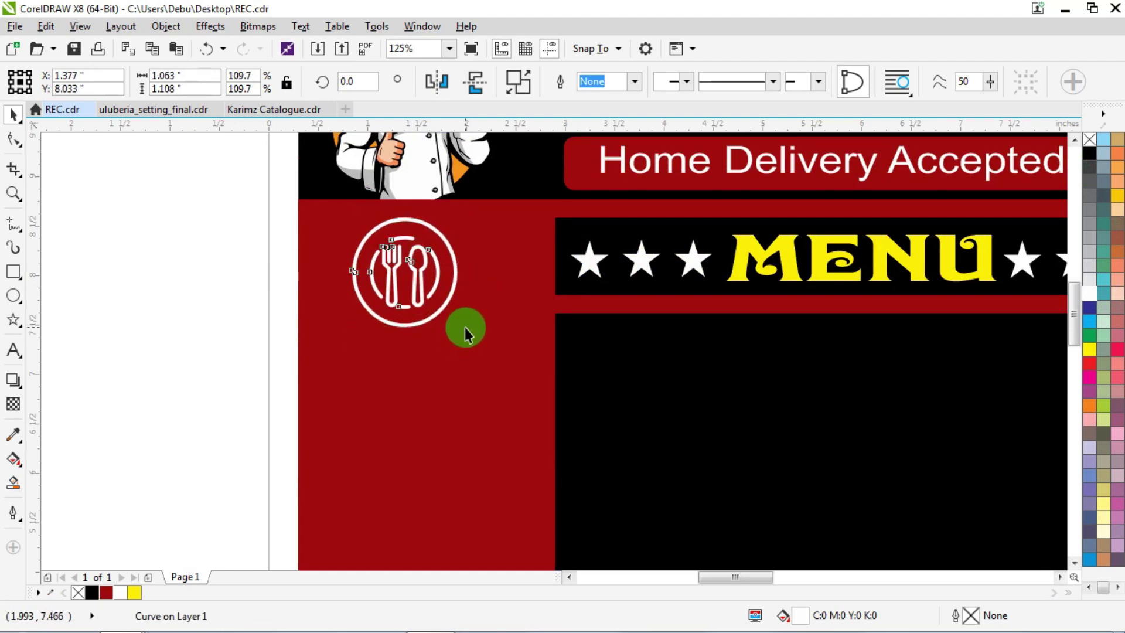
{"action": "key", "text": "Down"}
{"action": "key", "text": "Down"}
{"action": "key", "text": "Down"}
{"action": "key", "text": "Down"}
{"action": "key", "text": "Left"}
{"action": "key", "text": "Down"}
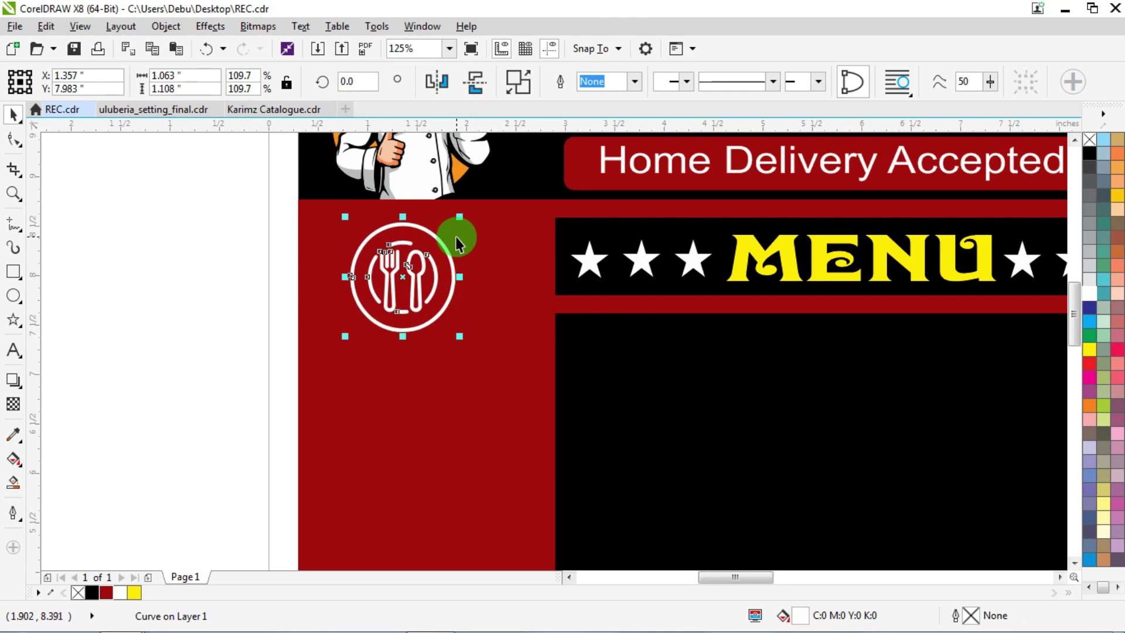
Move the noodles photo onto the red column below the fork-and-spoon icon, at about X 1.557, Y 6.473 inches.
{"action": "scroll", "coordinate": [456, 234], "scroll_direction": "down", "scroll_amount": 4}
{"action": "scroll", "coordinate": [247, 291], "scroll_direction": "up", "scroll_amount": 3}
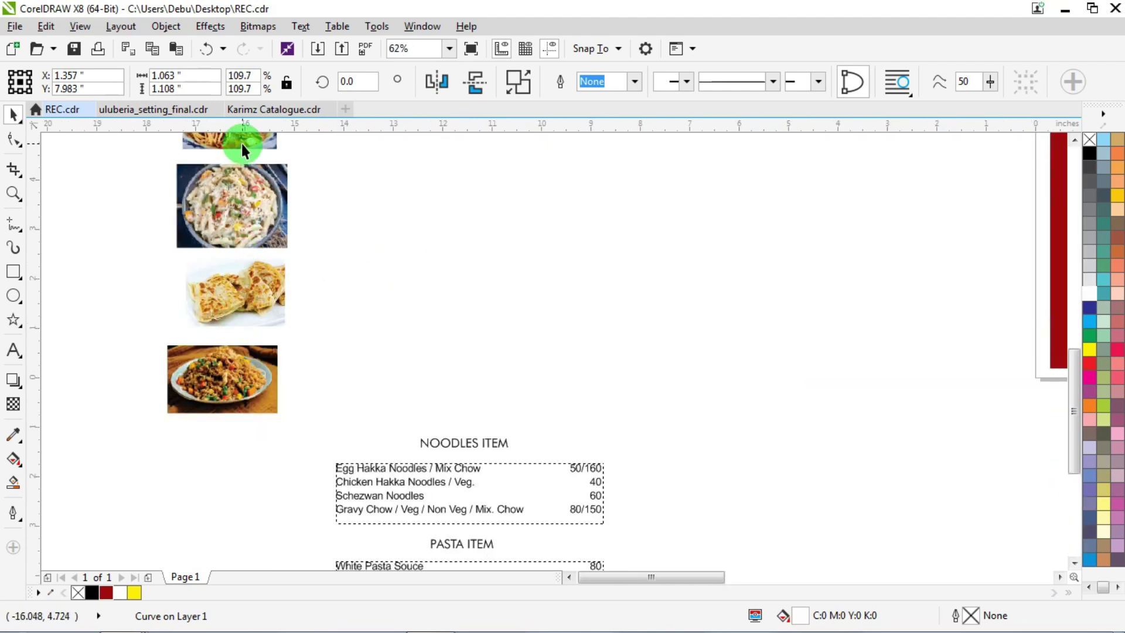
{"action": "scroll", "coordinate": [253, 318], "scroll_direction": "down", "scroll_amount": 2}
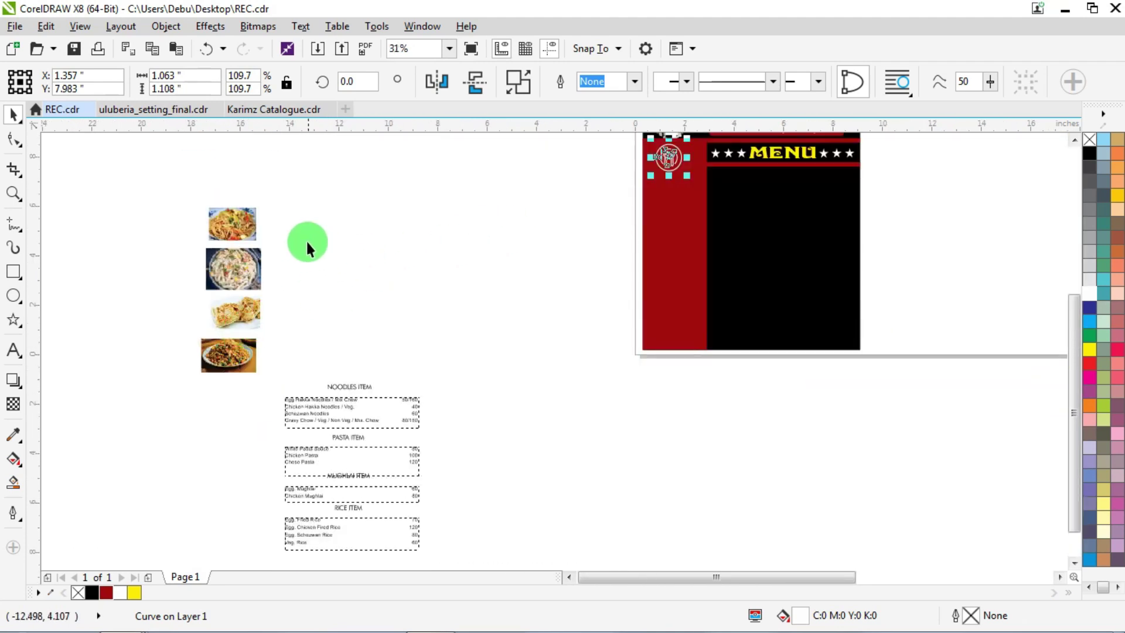
{"action": "left_click_drag", "start_coordinate": [370, 219], "coordinate": [672, 198]}
{"action": "scroll", "coordinate": [706, 167], "scroll_direction": "up", "scroll_amount": 2}
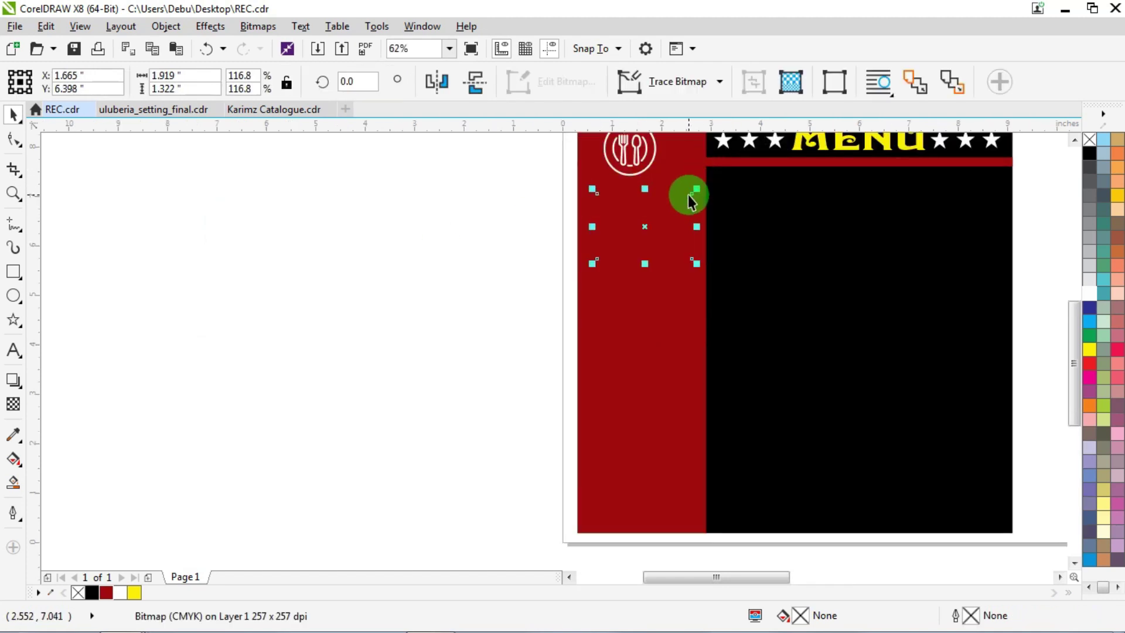
{"action": "scroll", "coordinate": [653, 157], "scroll_direction": "up", "scroll_amount": 1}
{"action": "left_click_drag", "start_coordinate": [626, 274], "coordinate": [614, 267]}
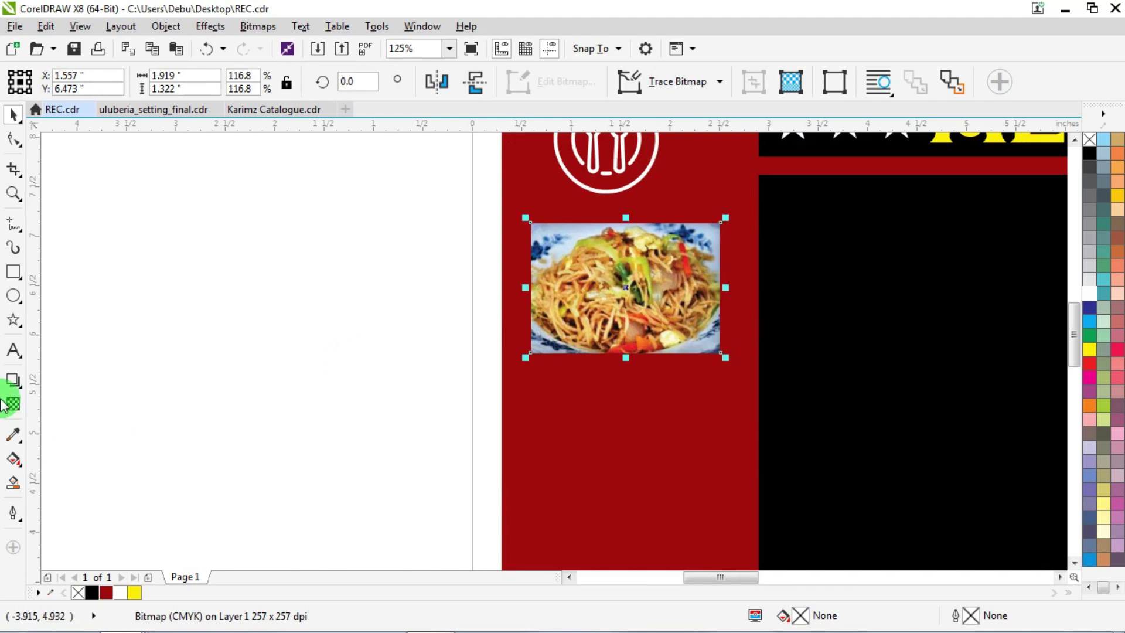
Add a 1.919 × 1.322 inch rectangle matching the noodles photo, and move the photo off the page beside it.
{"action": "left_click", "coordinate": [13, 271]}
{"action": "left_click", "coordinate": [12, 114]}
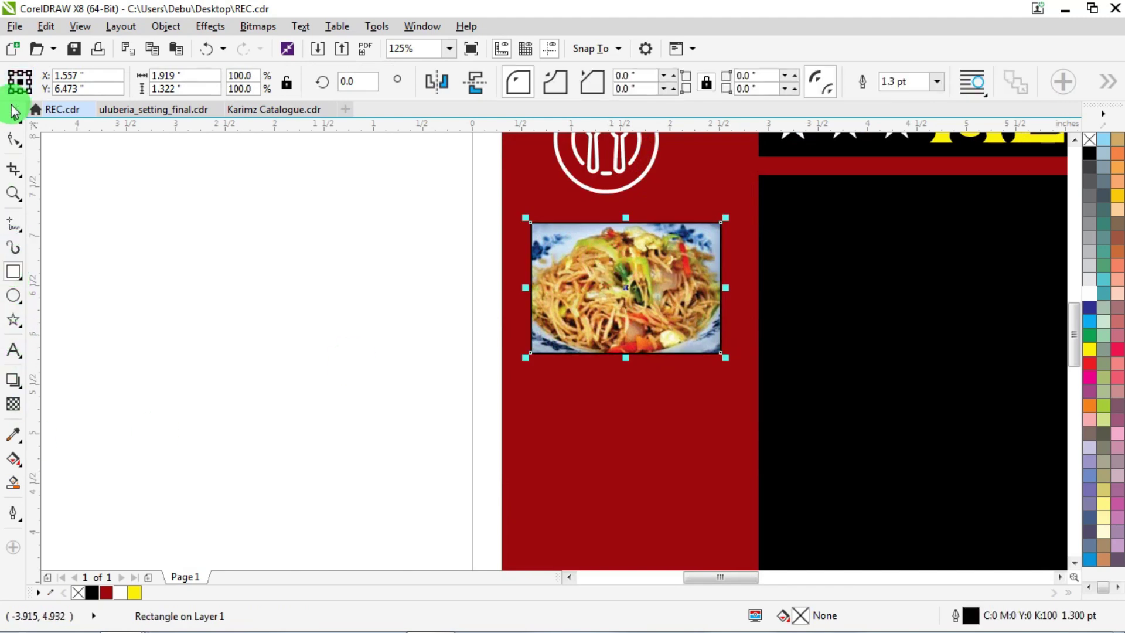
{"action": "key", "text": "Escape"}
{"action": "left_click_drag", "start_coordinate": [572, 283], "coordinate": [236, 332]}
Set the outline width of the empty photo frame on the red column to 2 pt.
{"action": "left_click", "coordinate": [619, 292]}
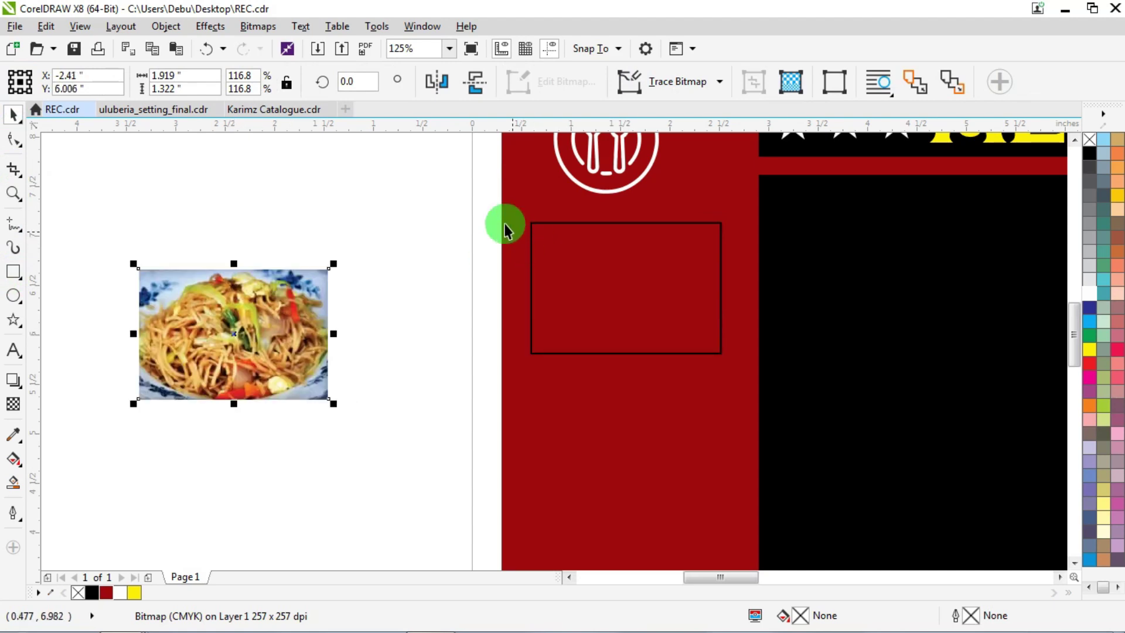
{"action": "left_click_drag", "start_coordinate": [692, 379], "coordinate": [738, 386]}
{"action": "key", "text": "F12"}
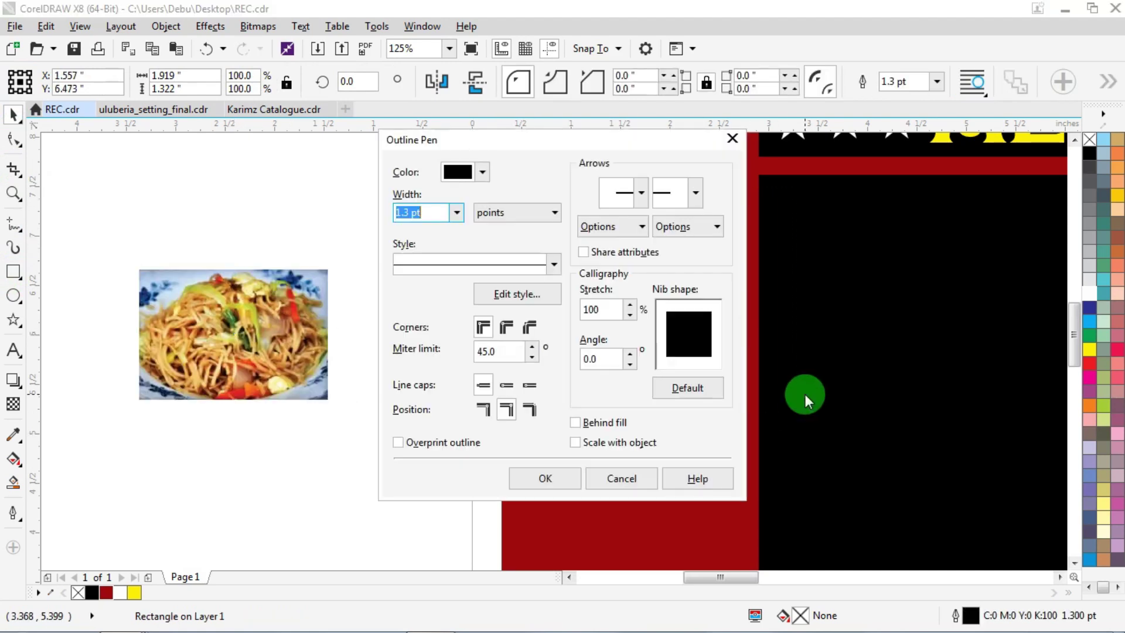
{"action": "type", "text": "2"}
{"action": "key", "text": "Return"}
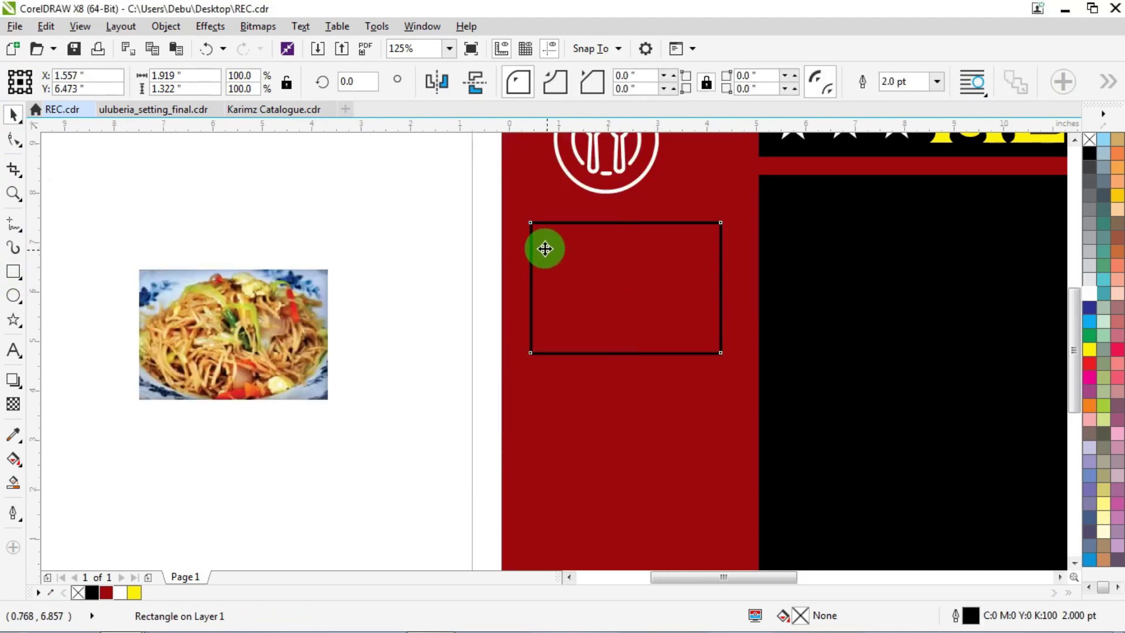
Show the position transformation settings and change the document units to millimeters.
{"action": "scroll", "coordinate": [542, 246], "scroll_direction": "down", "scroll_amount": 2}
{"action": "scroll", "coordinate": [623, 291], "scroll_direction": "up", "scroll_amount": 2}
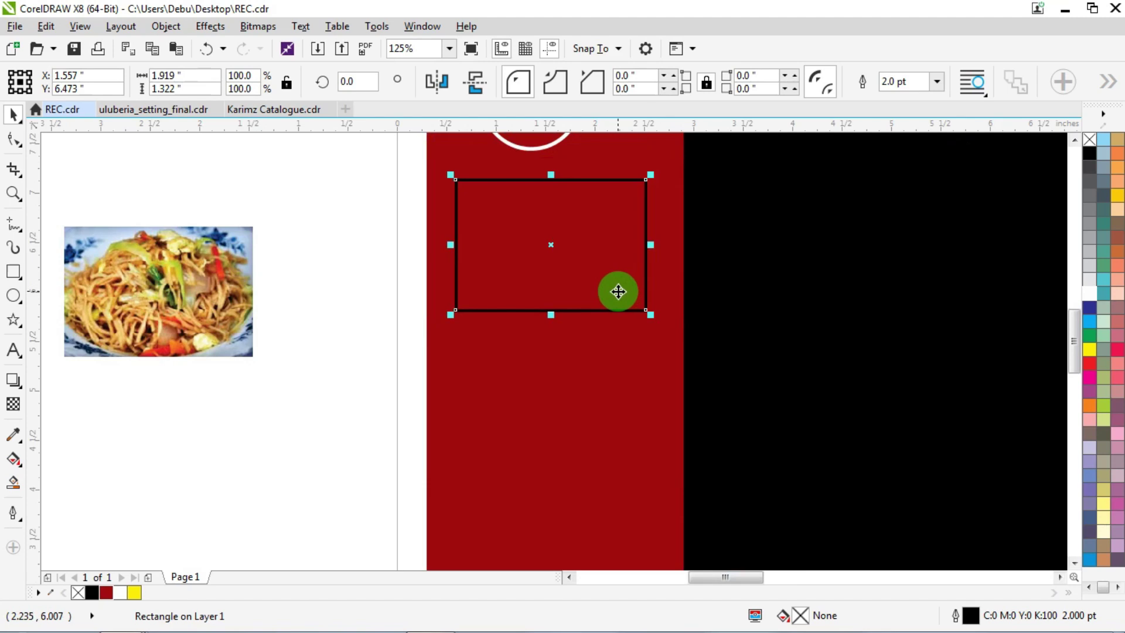
{"action": "scroll", "coordinate": [635, 279], "scroll_direction": "down", "scroll_amount": 1}
{"action": "key", "text": "alt+F7"}
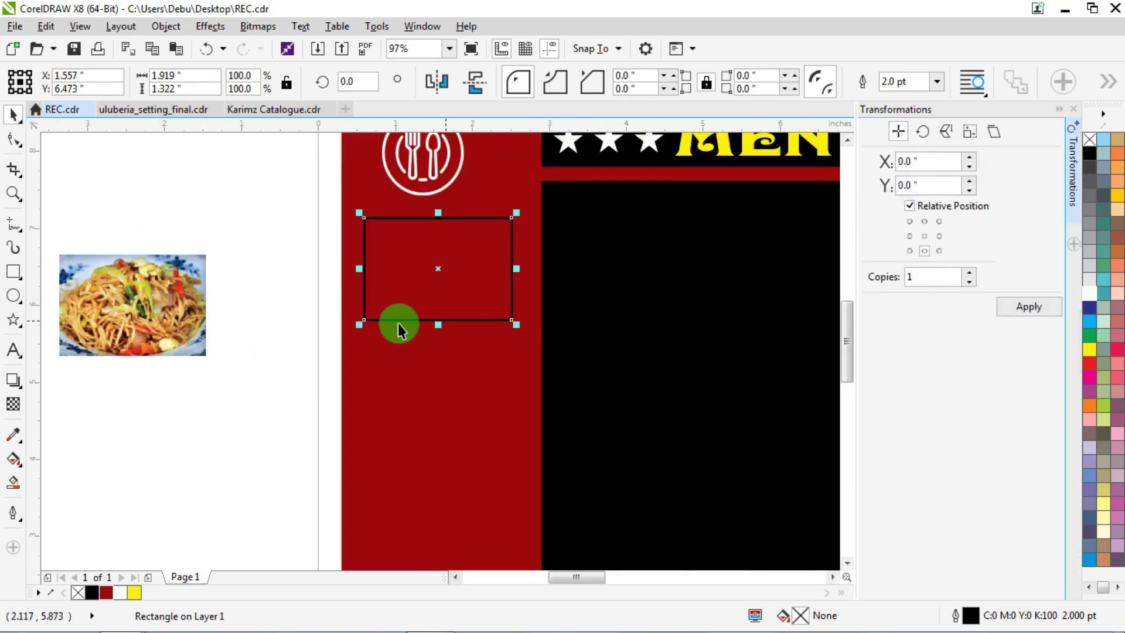
{"action": "left_click", "coordinate": [280, 194]}
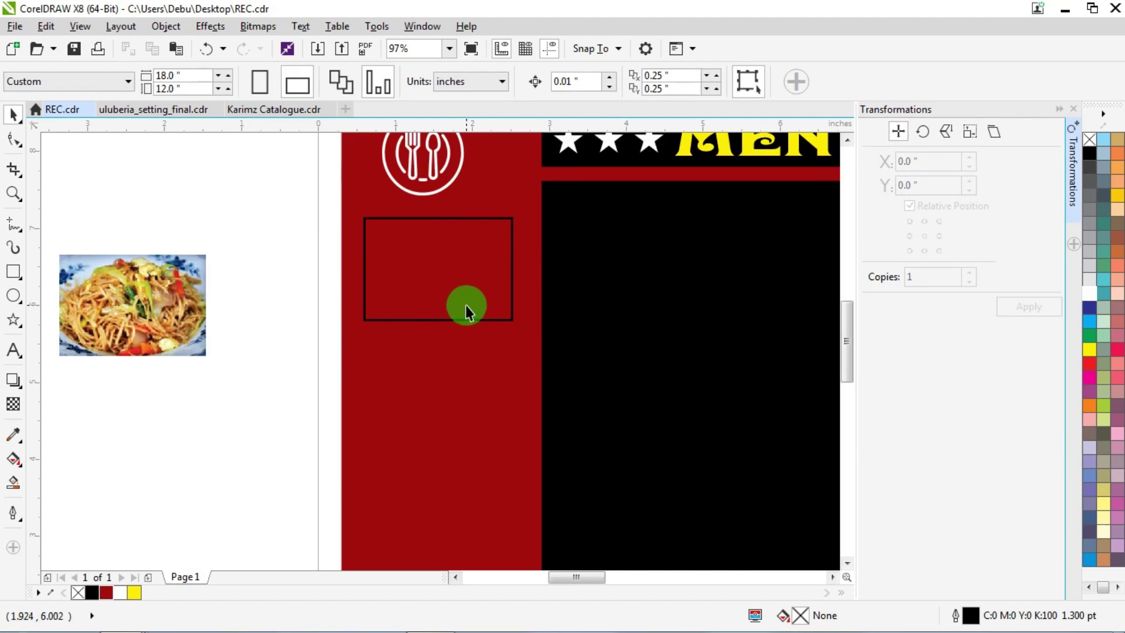
{"action": "left_click", "coordinate": [472, 88]}
{"action": "left_click", "coordinate": [468, 120]}
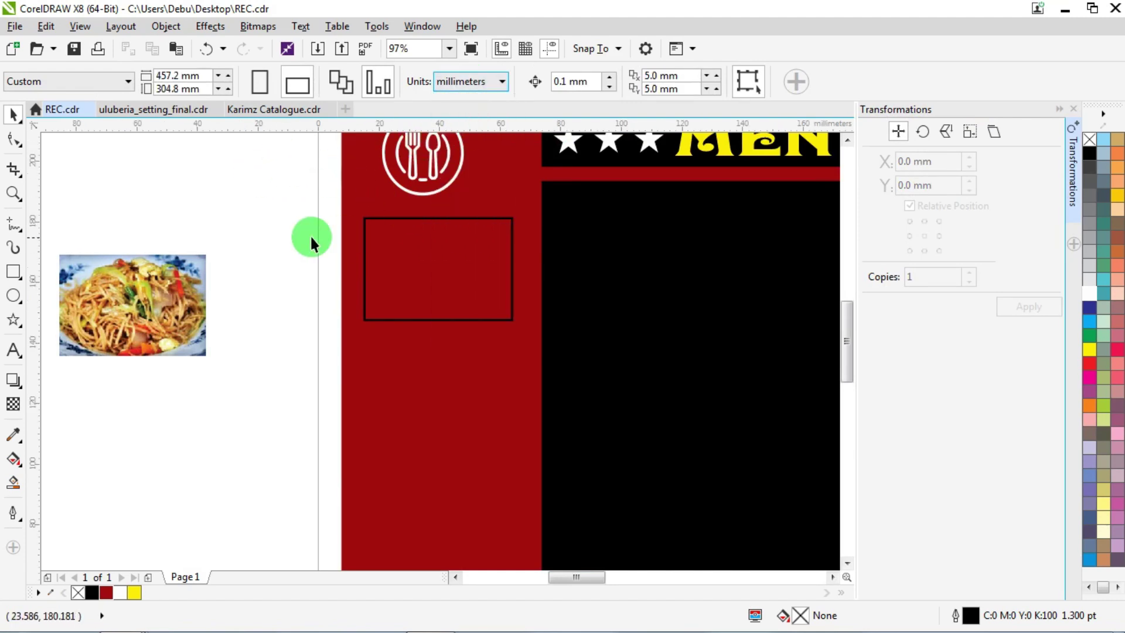
Make three copies of the empty photo frame down the red column, each offset -43 mm vertically from the previous one.
{"action": "left_click_drag", "start_coordinate": [308, 191], "coordinate": [560, 366]}
{"action": "left_click", "coordinate": [923, 223]}
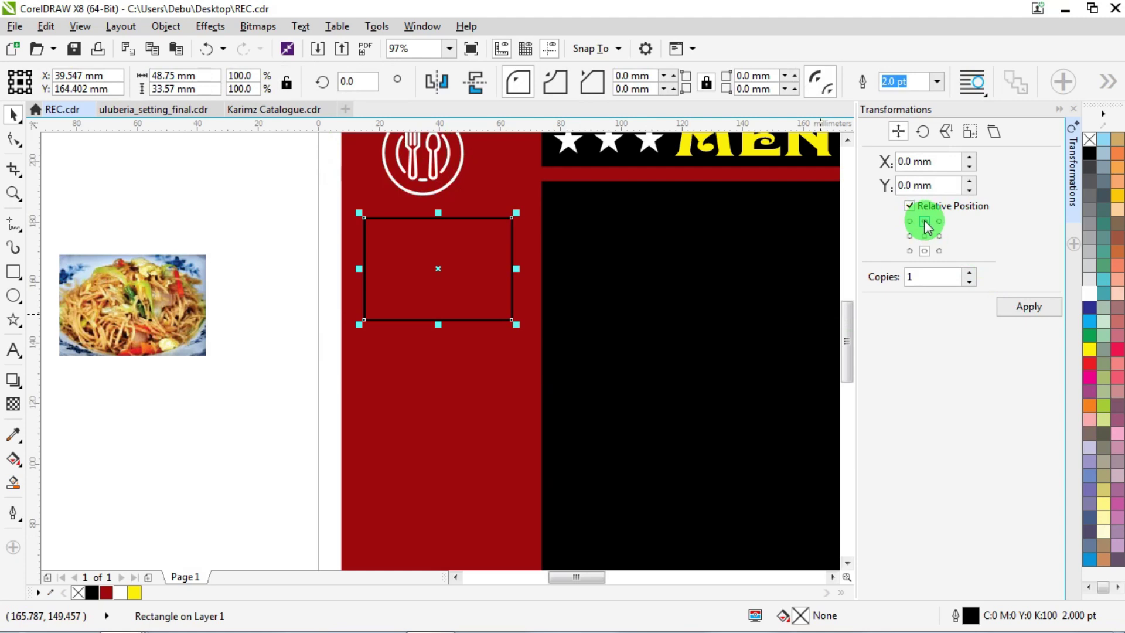
{"action": "left_click", "coordinate": [924, 251]}
{"action": "left_click", "coordinate": [949, 186]}
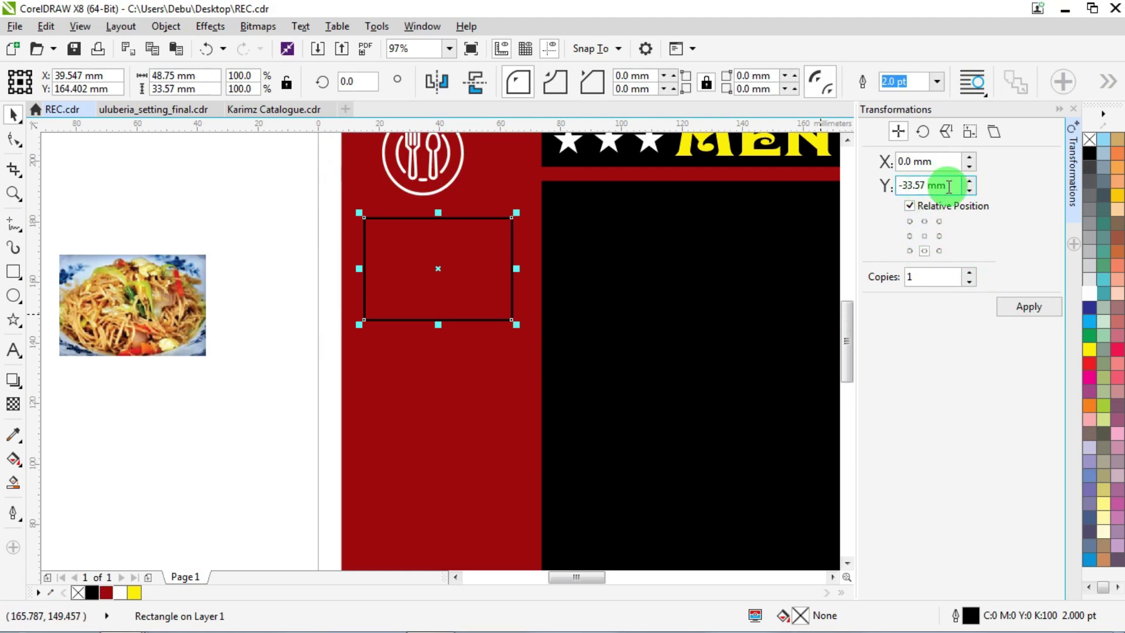
{"action": "left_click_drag", "start_coordinate": [941, 189], "coordinate": [908, 205]}
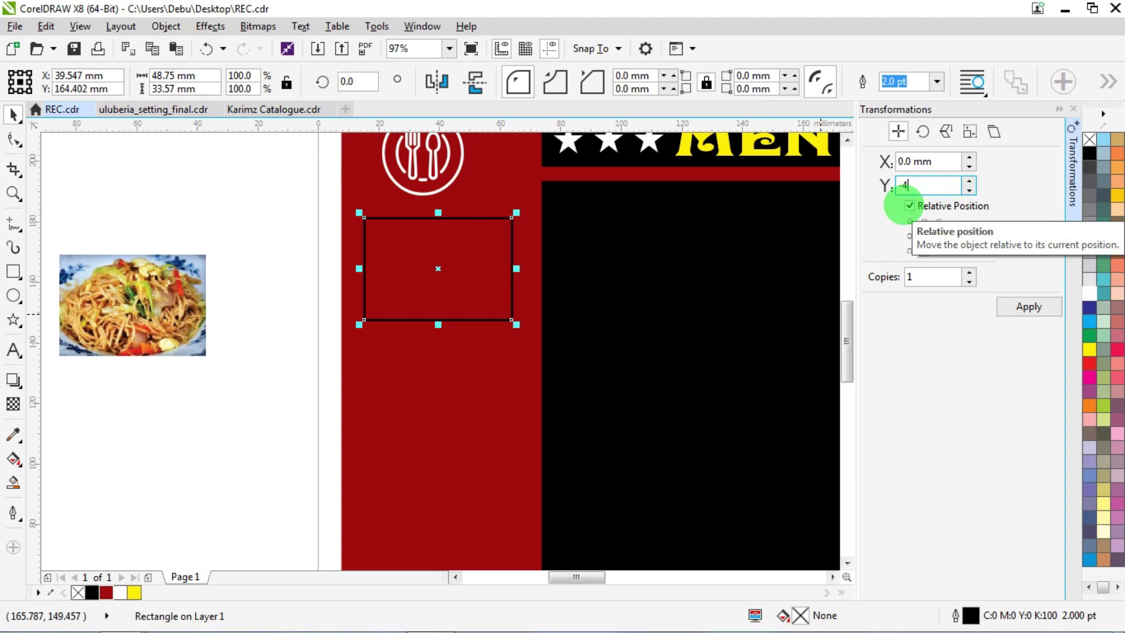
{"action": "type", "text": "-43"}
{"action": "key", "text": "Return"}
{"action": "key", "text": "Return"}
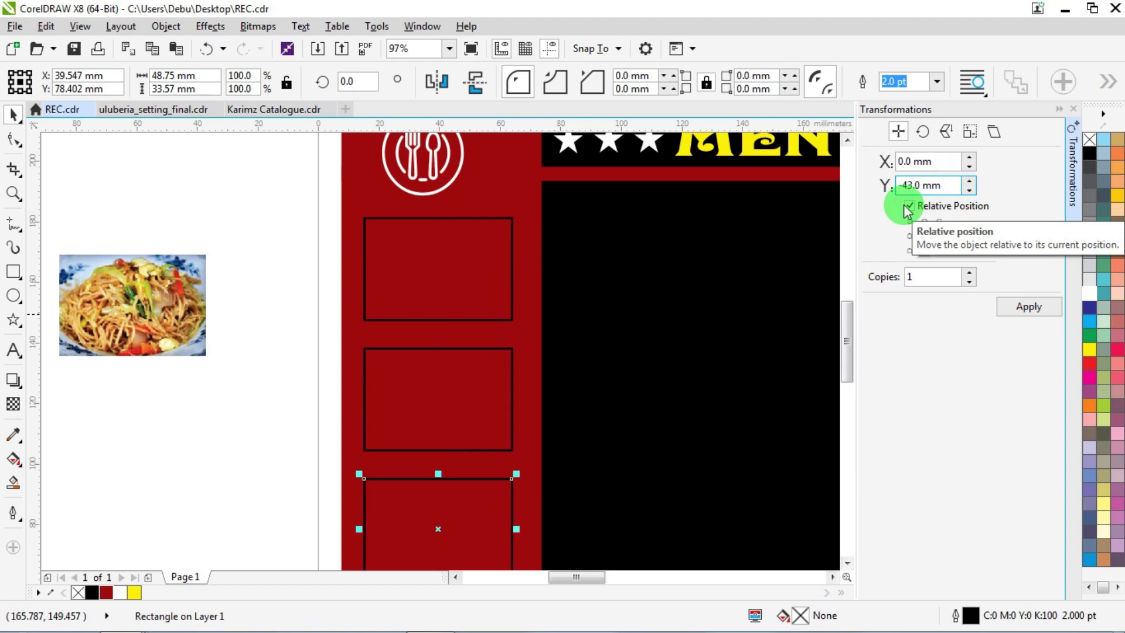
{"action": "scroll", "coordinate": [635, 319], "scroll_direction": "down", "scroll_amount": 3}
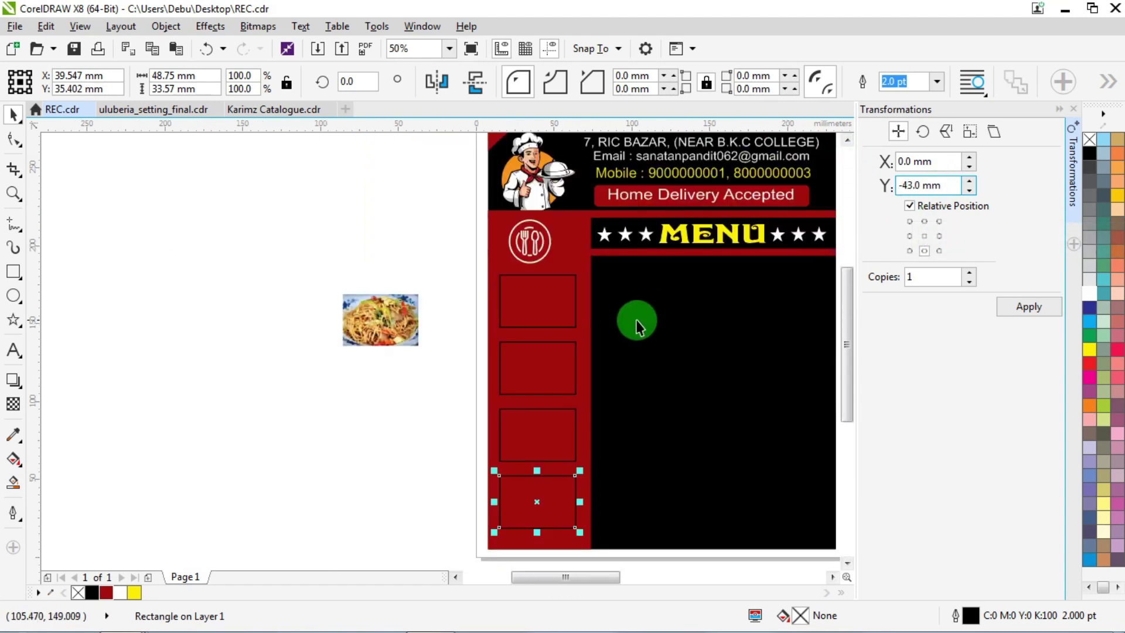
{"action": "scroll", "coordinate": [562, 351], "scroll_direction": "down", "scroll_amount": 1}
{"action": "scroll", "coordinate": [562, 353], "scroll_direction": "up", "scroll_amount": 4}
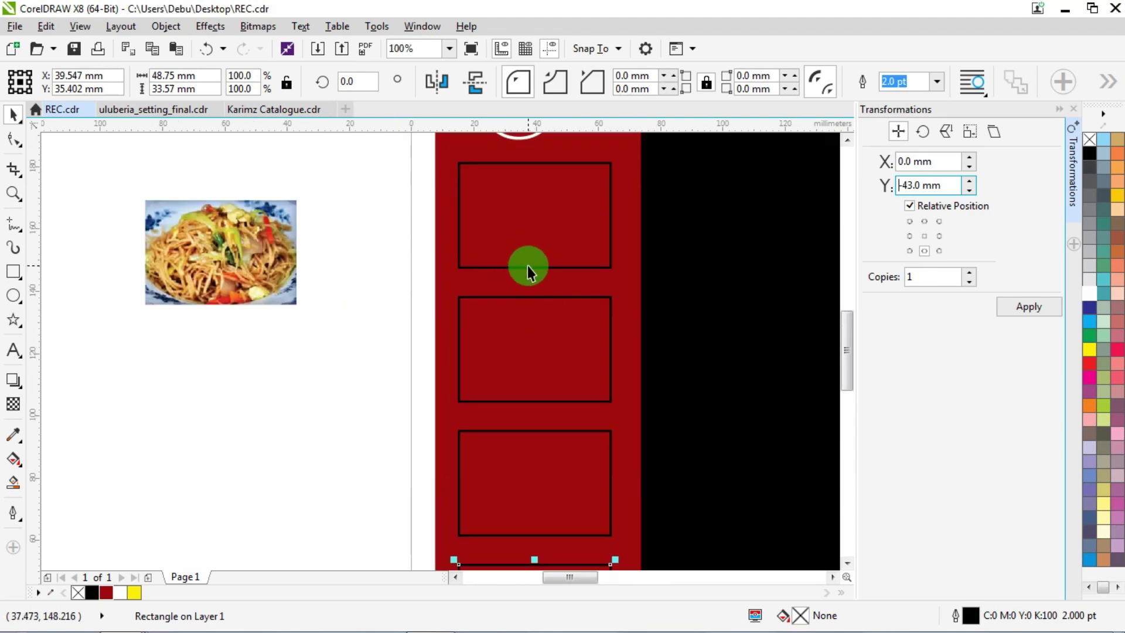
{"action": "scroll", "coordinate": [521, 275], "scroll_direction": "up", "scroll_amount": 2}
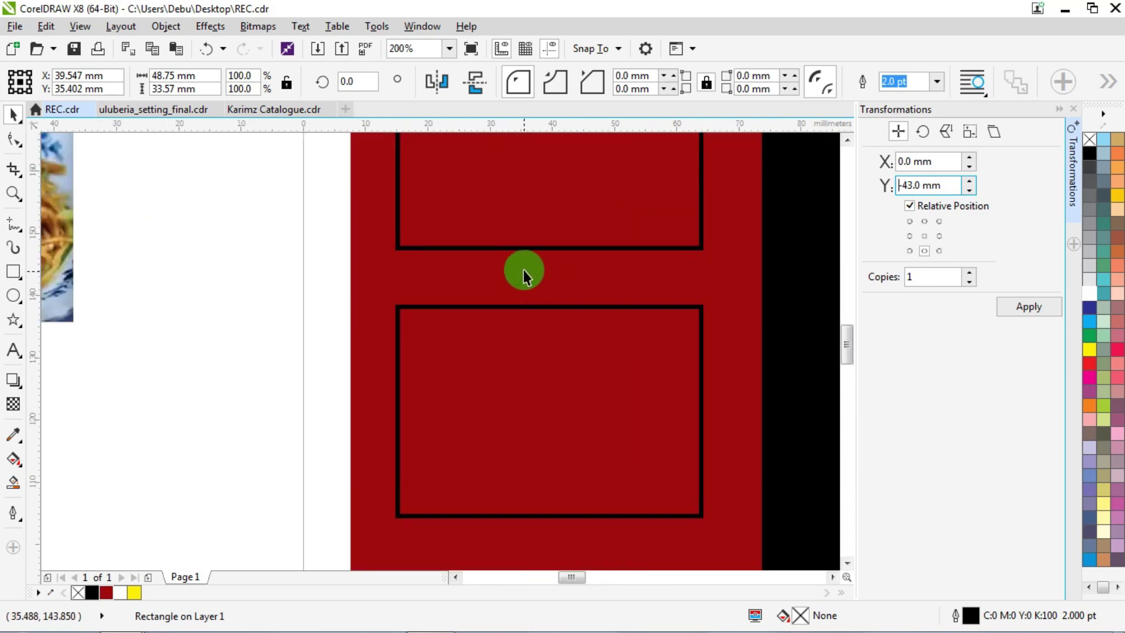
{"action": "scroll", "coordinate": [526, 264], "scroll_direction": "down", "scroll_amount": 3}
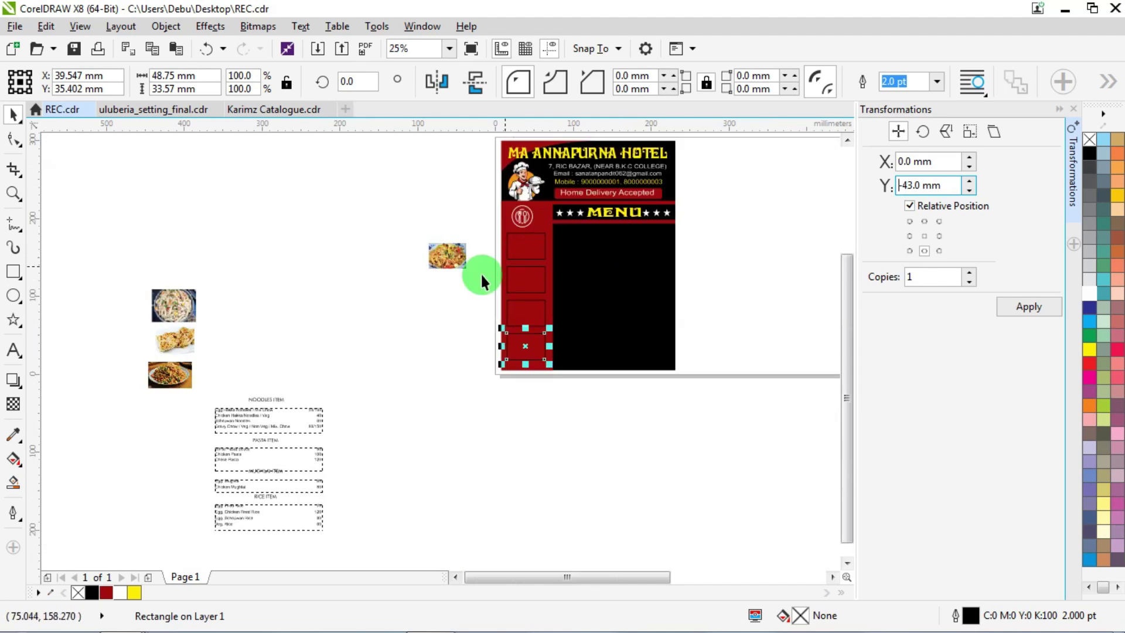
Move the noodles photo closer to the page and PowerClip it inside the uppermost frame on the red column.
{"action": "left_click", "coordinate": [423, 311]}
{"action": "scroll", "coordinate": [455, 243], "scroll_direction": "up", "scroll_amount": 1}
{"action": "left_click", "coordinate": [441, 269]}
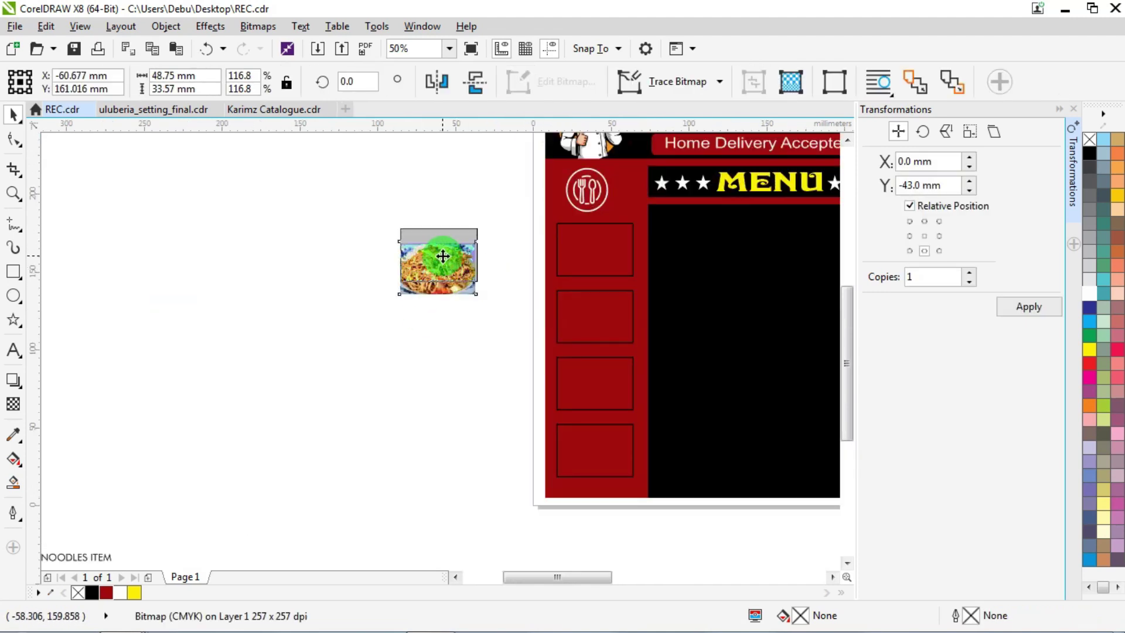
{"action": "scroll", "coordinate": [524, 244], "scroll_direction": "up", "scroll_amount": 1}
{"action": "left_click_drag", "start_coordinate": [350, 248], "coordinate": [369, 251]}
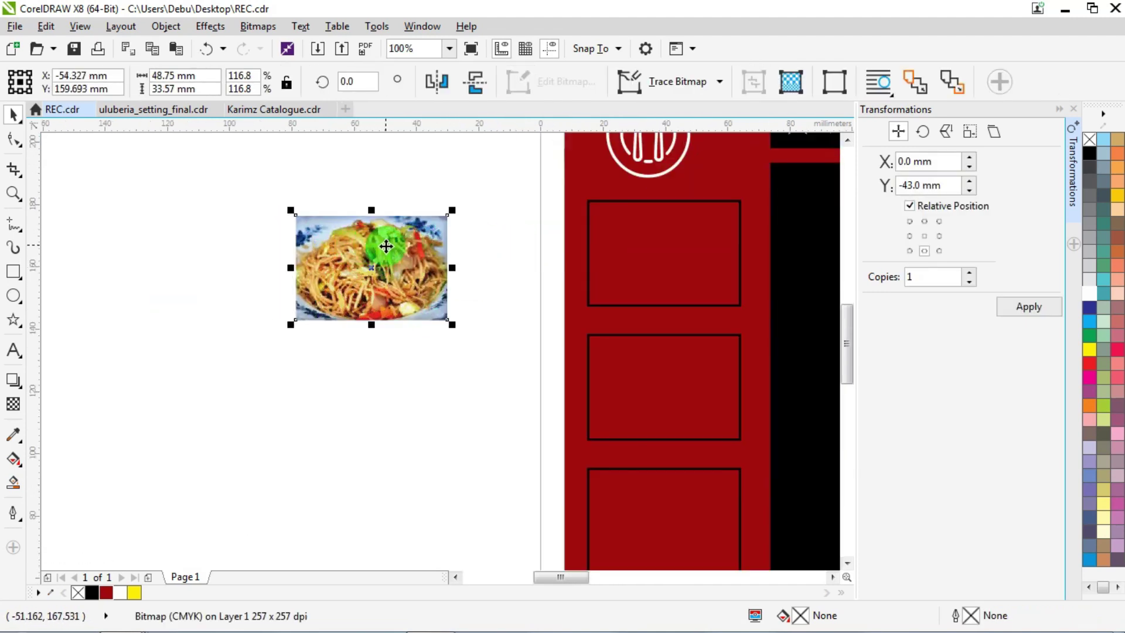
{"action": "scroll", "coordinate": [331, 250], "scroll_direction": "down", "scroll_amount": 1}
{"action": "scroll", "coordinate": [402, 251], "scroll_direction": "up", "scroll_amount": 2}
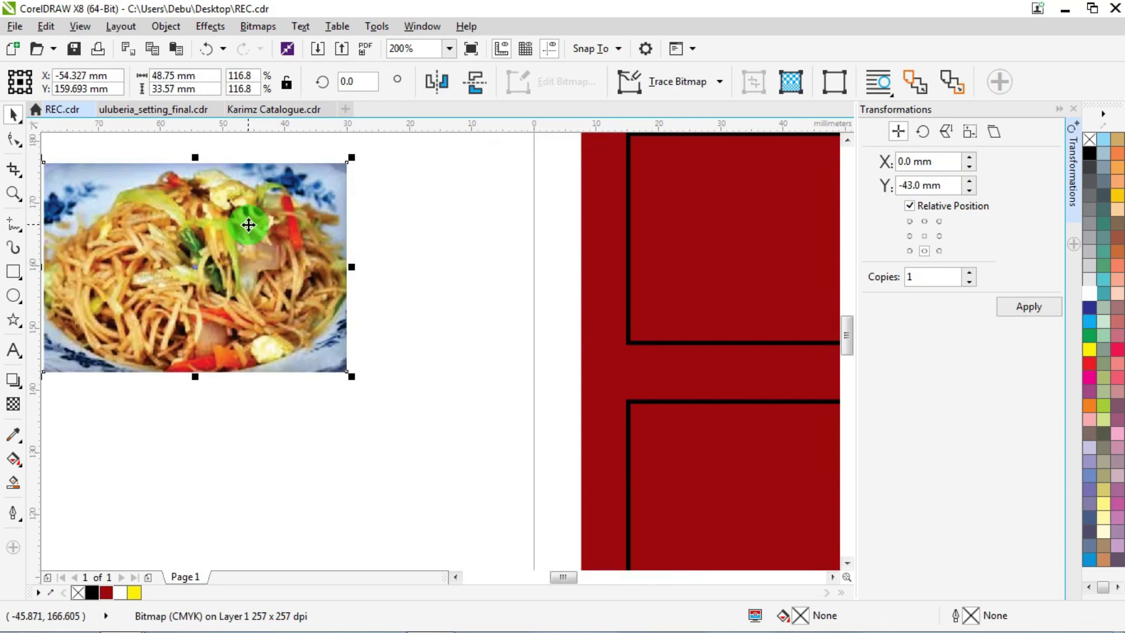
{"action": "right_click", "coordinate": [251, 226]}
{"action": "left_click", "coordinate": [306, 170]}
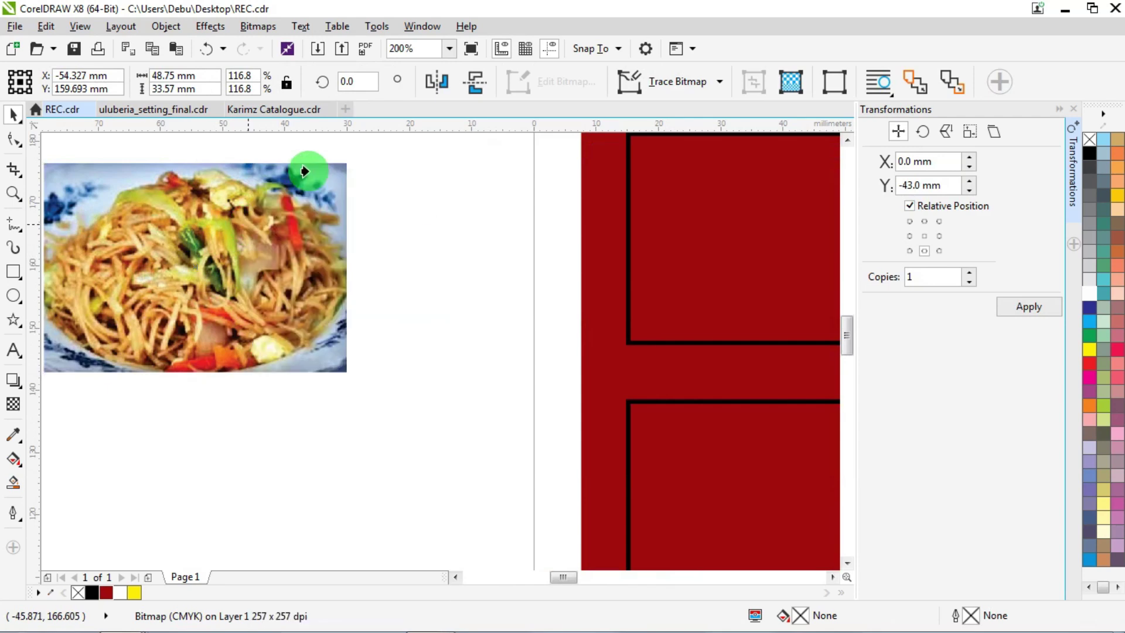
{"action": "left_click", "coordinate": [683, 188]}
Bring the pasta photo beside the page and PowerClip it inside the second frame on the red column.
{"action": "scroll", "coordinate": [372, 257], "scroll_direction": "down", "scroll_amount": 4}
{"action": "left_click_drag", "start_coordinate": [246, 278], "coordinate": [372, 258]}
{"action": "scroll", "coordinate": [371, 259], "scroll_direction": "up", "scroll_amount": 2}
{"action": "right_click", "coordinate": [371, 258]}
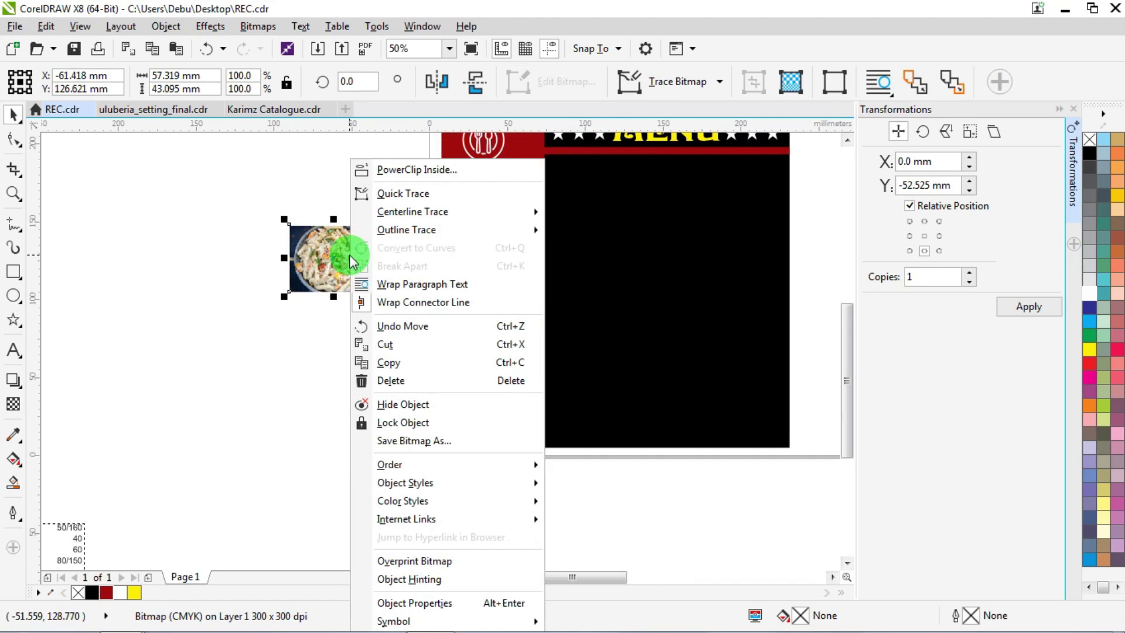
{"action": "left_click", "coordinate": [378, 168]}
{"action": "left_click", "coordinate": [502, 260]}
Bring the flatbread photo beside the page and PowerClip it inside the third frame on the red column.
{"action": "scroll", "coordinate": [449, 243], "scroll_direction": "down", "scroll_amount": 1}
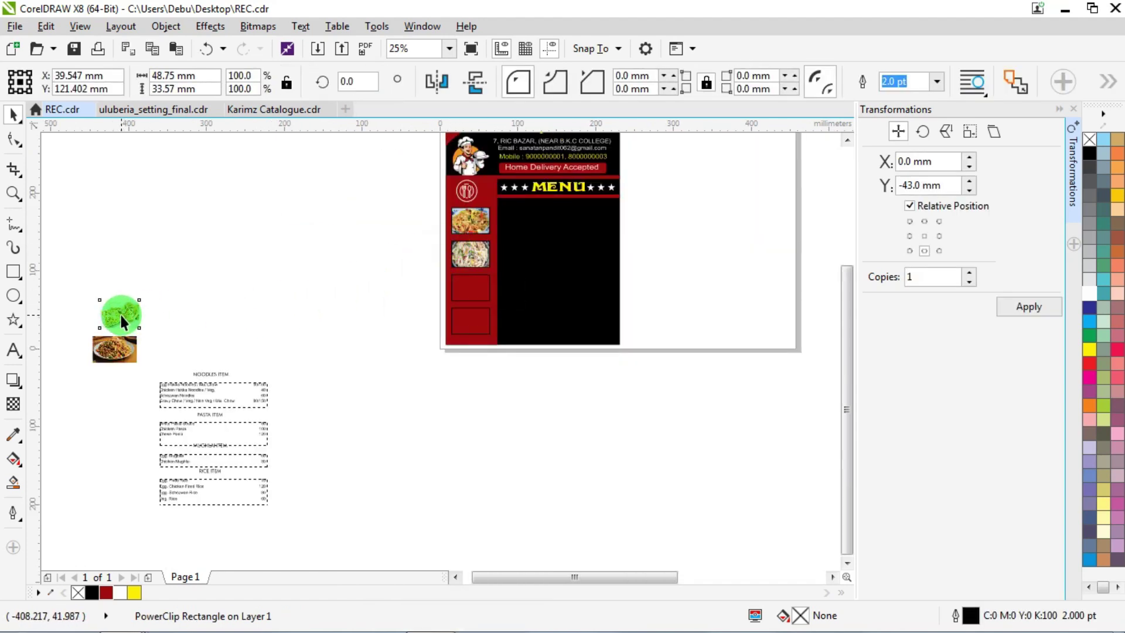
{"action": "left_click_drag", "start_coordinate": [120, 313], "coordinate": [370, 294]}
{"action": "scroll", "coordinate": [370, 294], "scroll_direction": "up", "scroll_amount": 2}
{"action": "right_click", "coordinate": [371, 251]}
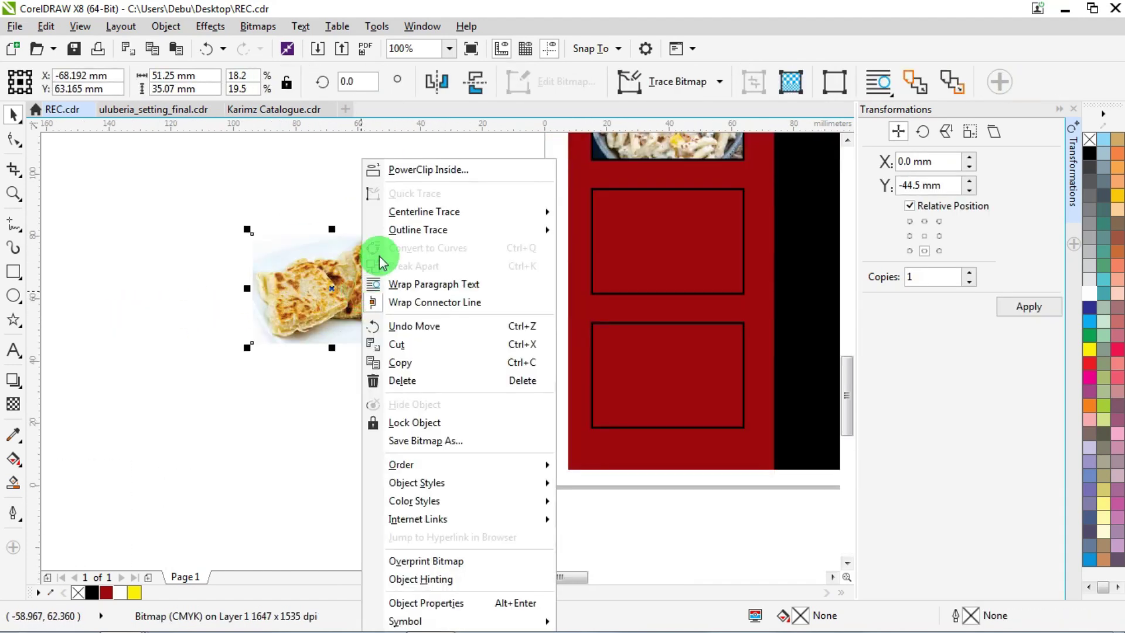
{"action": "left_click", "coordinate": [401, 168]}
{"action": "left_click", "coordinate": [640, 231]}
Bring the fried rice photo beside the page and PowerClip it inside the lowest frame on the red column.
{"action": "scroll", "coordinate": [525, 207], "scroll_direction": "down", "scroll_amount": 2}
{"action": "left_click_drag", "start_coordinate": [211, 276], "coordinate": [511, 260]}
{"action": "scroll", "coordinate": [511, 259], "scroll_direction": "up", "scroll_amount": 2}
{"action": "right_click", "coordinate": [466, 272]}
{"action": "left_click", "coordinate": [533, 165]}
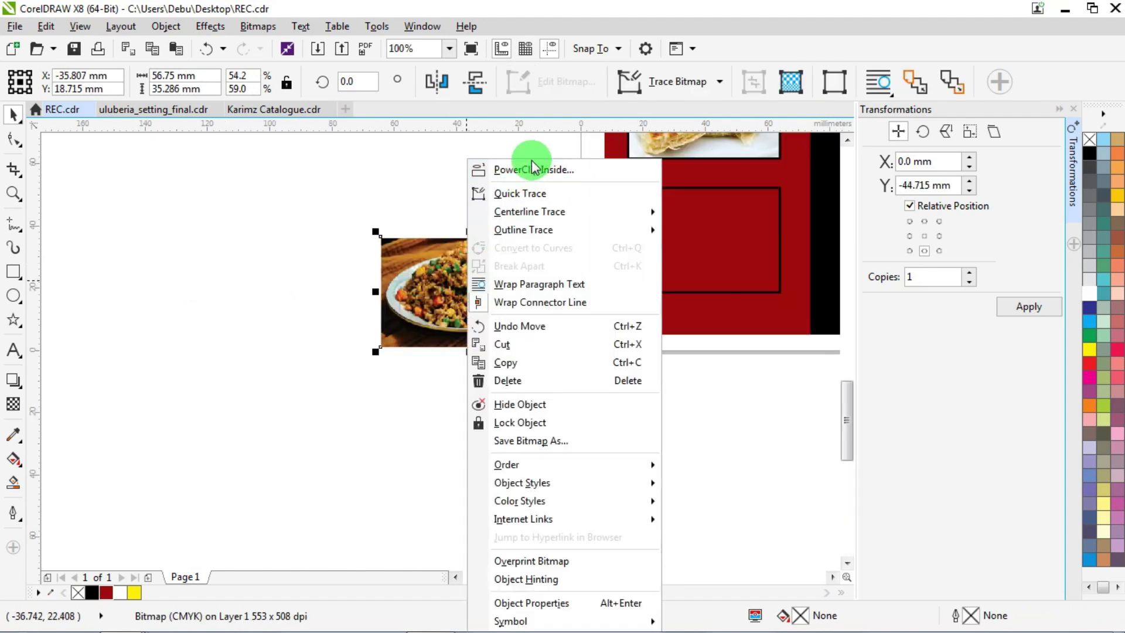
{"action": "left_click", "coordinate": [727, 219]}
Edit the PowerClip contents of the lowest frame and resize the fried rice photo inside it.
{"action": "scroll", "coordinate": [572, 226], "scroll_direction": "down", "scroll_amount": 2}
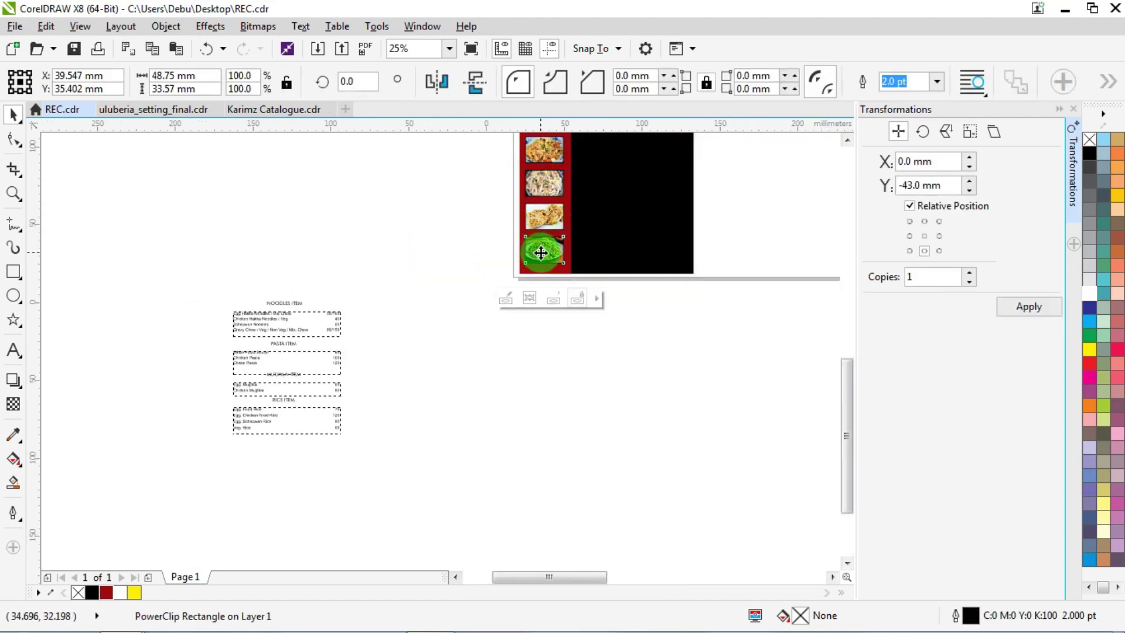
{"action": "scroll", "coordinate": [539, 252], "scroll_direction": "up", "scroll_amount": 2}
{"action": "scroll", "coordinate": [547, 245], "scroll_direction": "up", "scroll_amount": 1}
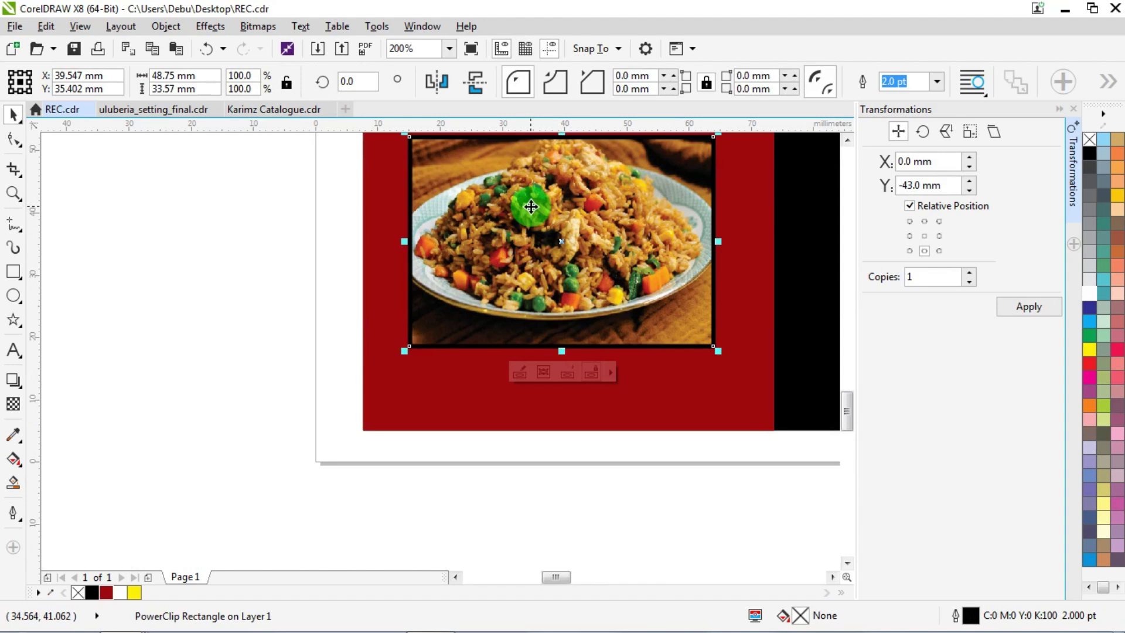
{"action": "scroll", "coordinate": [582, 258], "scroll_direction": "down", "scroll_amount": 1}
{"action": "left_click", "coordinate": [647, 216]}
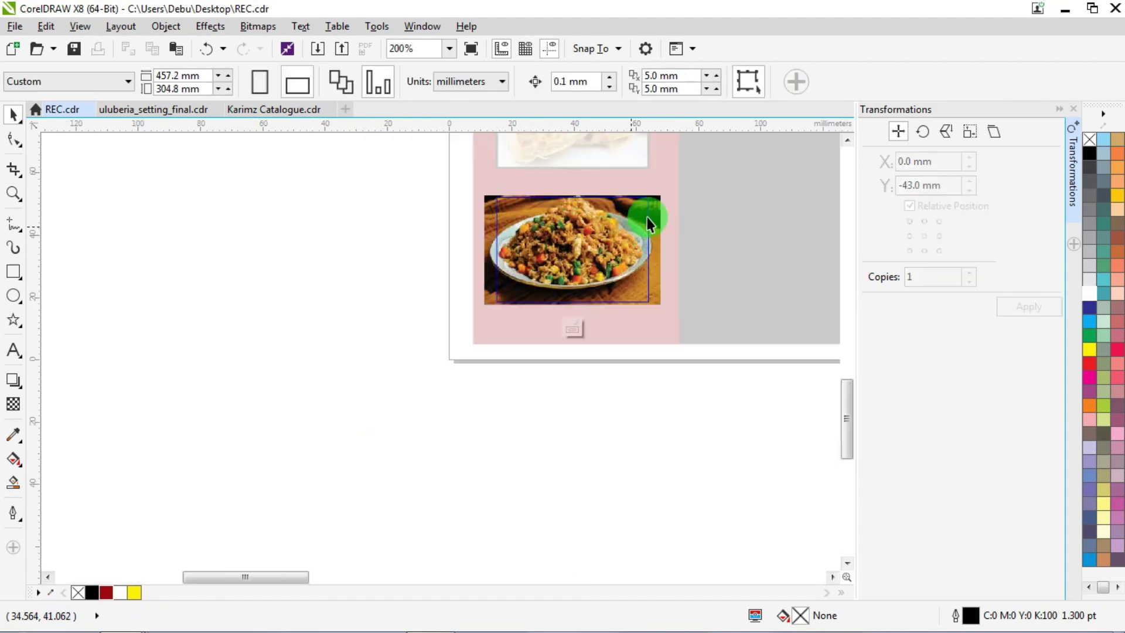
{"action": "left_click", "coordinate": [657, 248]}
{"action": "scroll", "coordinate": [666, 189], "scroll_direction": "up", "scroll_amount": 1}
{"action": "left_click_drag", "start_coordinate": [658, 194], "coordinate": [685, 167]}
{"action": "left_click", "coordinate": [108, 271]}
Enlarge the flatbread photo inside its PowerClip frame to about 54 × 37 mm, keeping it centred.
{"action": "scroll", "coordinate": [458, 289], "scroll_direction": "down", "scroll_amount": 2}
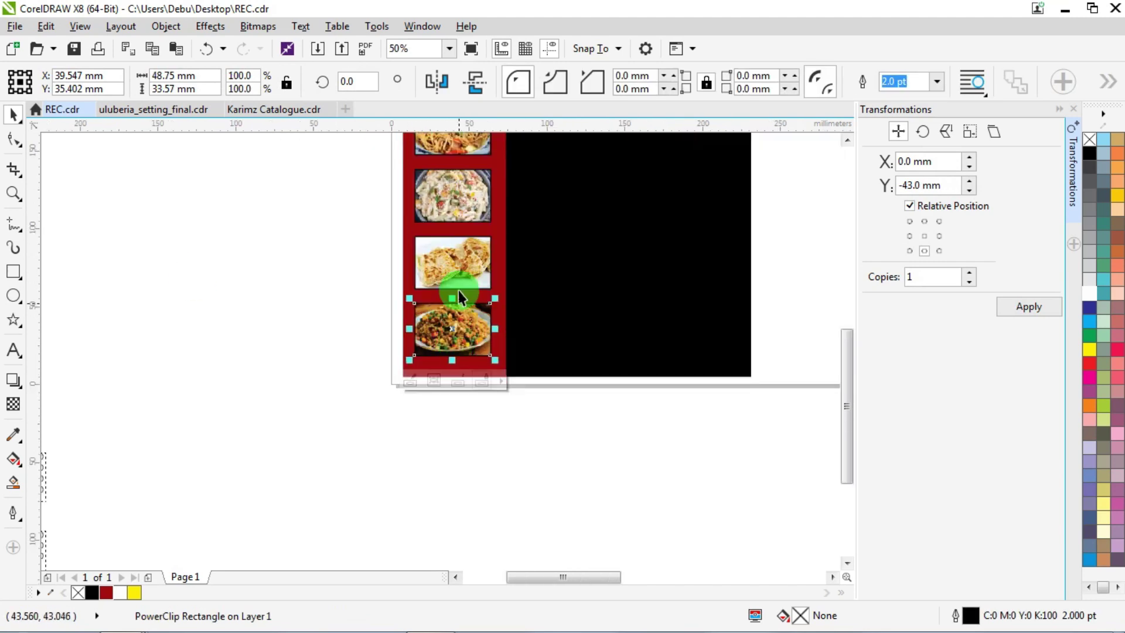
{"action": "scroll", "coordinate": [451, 237], "scroll_direction": "up", "scroll_amount": 2}
{"action": "left_click", "coordinate": [477, 304]}
{"action": "double_click", "coordinate": [477, 303]}
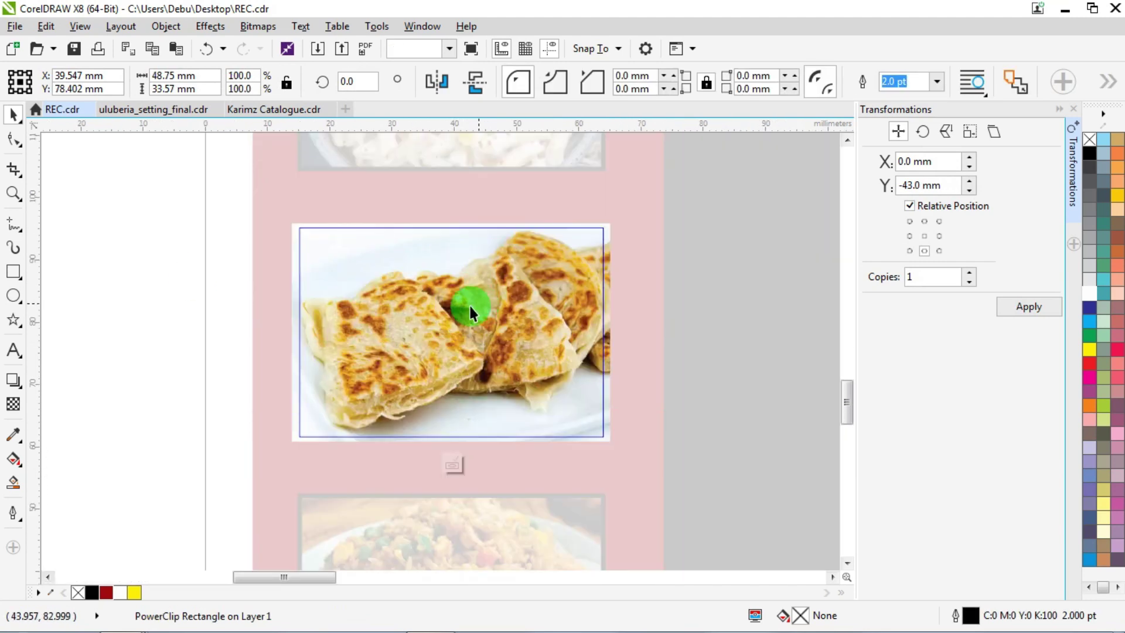
{"action": "left_click_drag", "start_coordinate": [615, 218], "coordinate": [625, 210]}
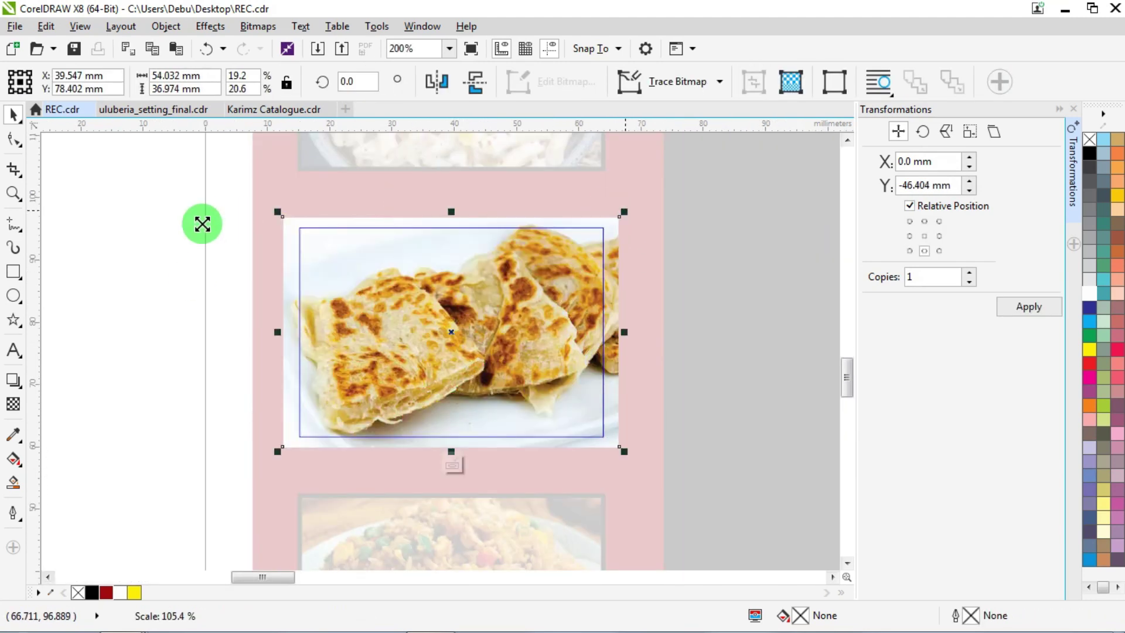
{"action": "left_click", "coordinate": [431, 354], "text": "ctrl"}
Enlarge the pasta photo inside its PowerClip frame slightly, to about 57.8 × 43.4 mm, and finish editing the contents.
{"action": "scroll", "coordinate": [413, 190], "scroll_direction": "down", "scroll_amount": 2}
{"action": "scroll", "coordinate": [442, 205], "scroll_direction": "up", "scroll_amount": 2}
{"action": "left_click", "coordinate": [442, 205]}
{"action": "scroll", "coordinate": [491, 292], "scroll_direction": "down", "scroll_amount": 2}
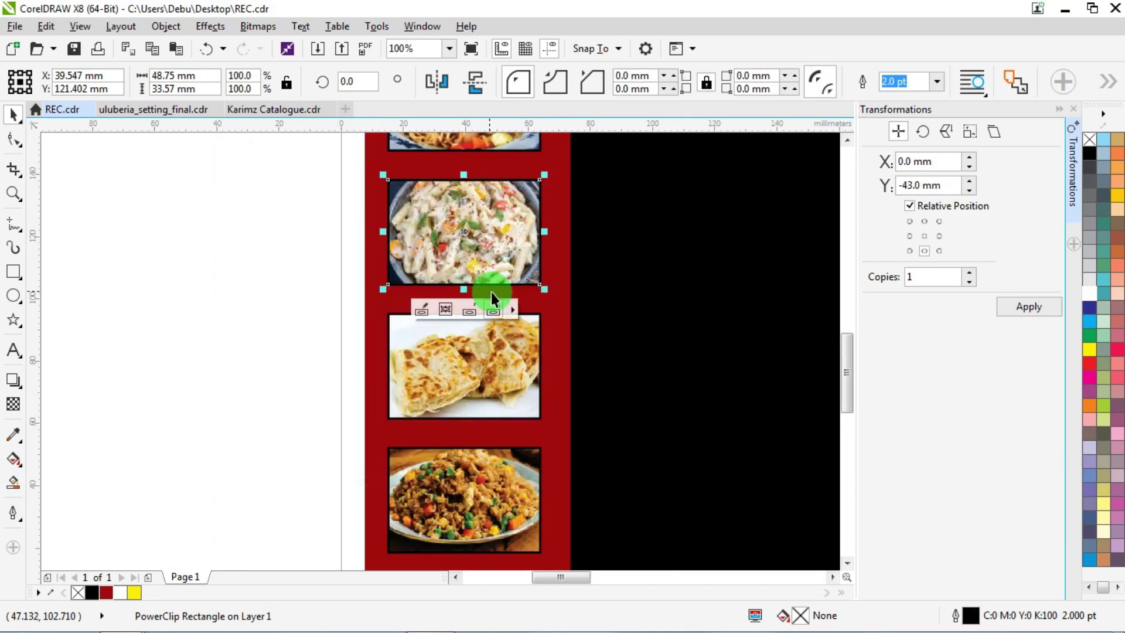
{"action": "scroll", "coordinate": [467, 185], "scroll_direction": "up", "scroll_amount": 2}
{"action": "double_click", "coordinate": [473, 202]}
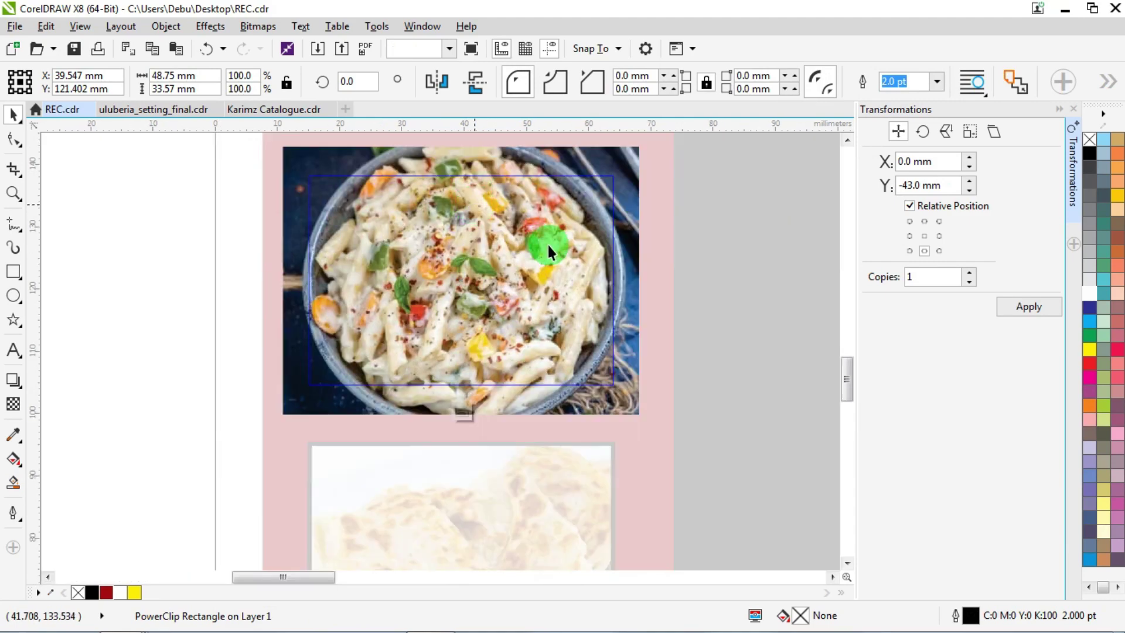
{"action": "left_click", "coordinate": [623, 367]}
{"action": "left_click_drag", "start_coordinate": [648, 424], "coordinate": [648, 429]}
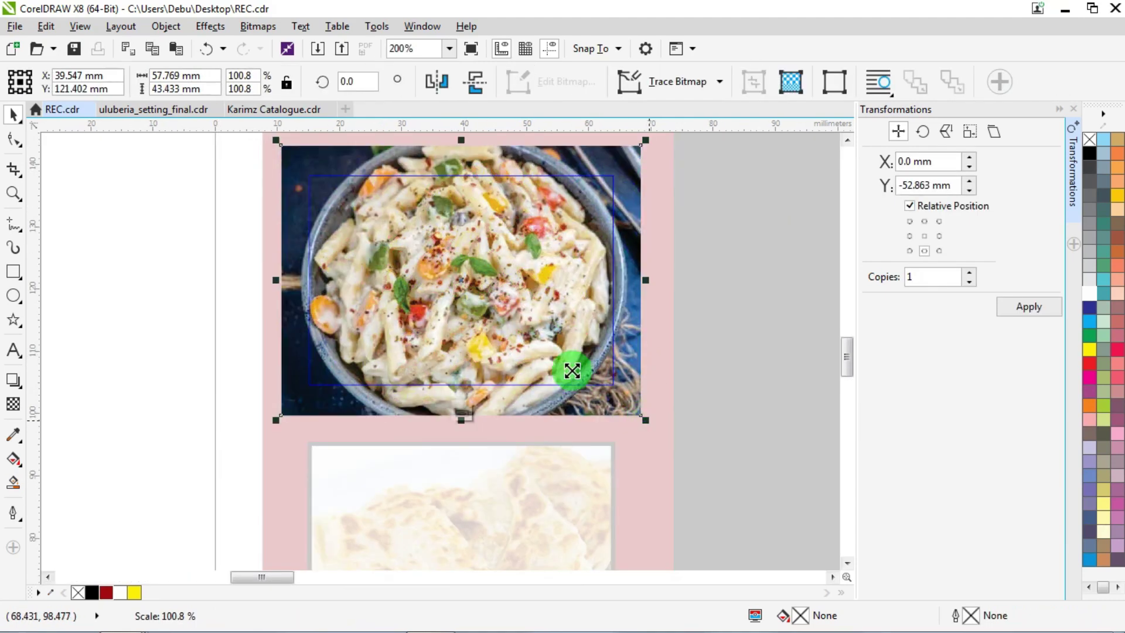
{"action": "left_click", "coordinate": [573, 369], "text": "ctrl"}
{"action": "scroll", "coordinate": [251, 264], "scroll_direction": "down", "scroll_amount": 2}
{"action": "scroll", "coordinate": [385, 213], "scroll_direction": "down", "scroll_amount": 5}
{"action": "scroll", "coordinate": [402, 209], "scroll_direction": "up", "scroll_amount": 5}
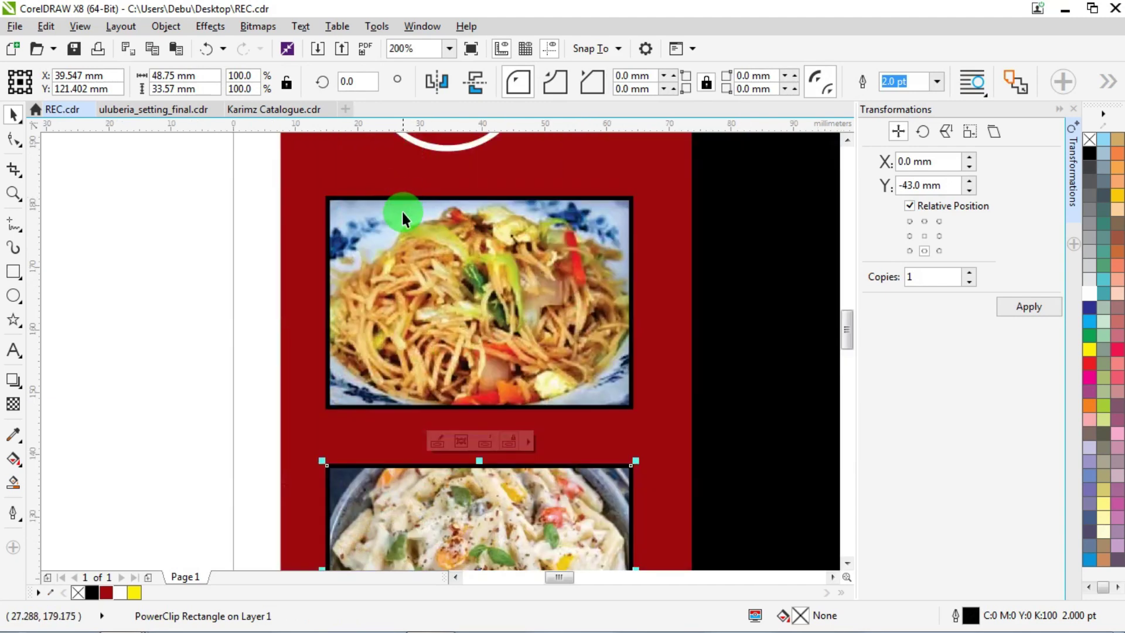
{"action": "scroll", "coordinate": [404, 202], "scroll_direction": "down", "scroll_amount": 4}
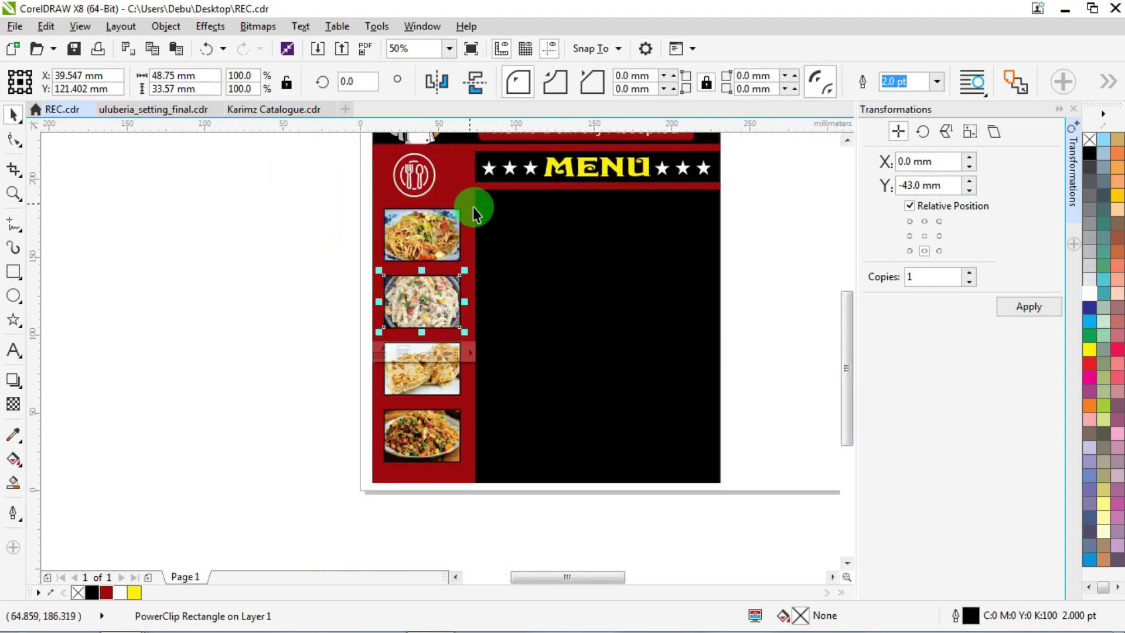
Give the four food photos on the red strip a white outline 3 pt wide.
{"action": "left_click_drag", "start_coordinate": [331, 191], "coordinate": [501, 469]}
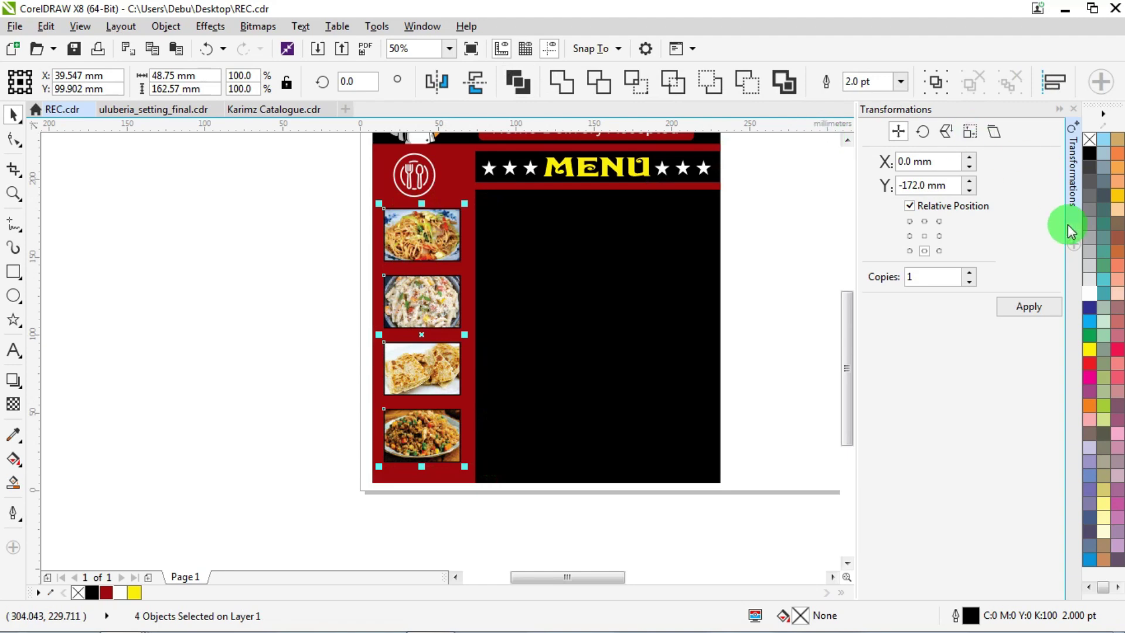
{"action": "right_click", "coordinate": [1089, 295]}
{"action": "scroll", "coordinate": [420, 216], "scroll_direction": "up", "scroll_amount": 1}
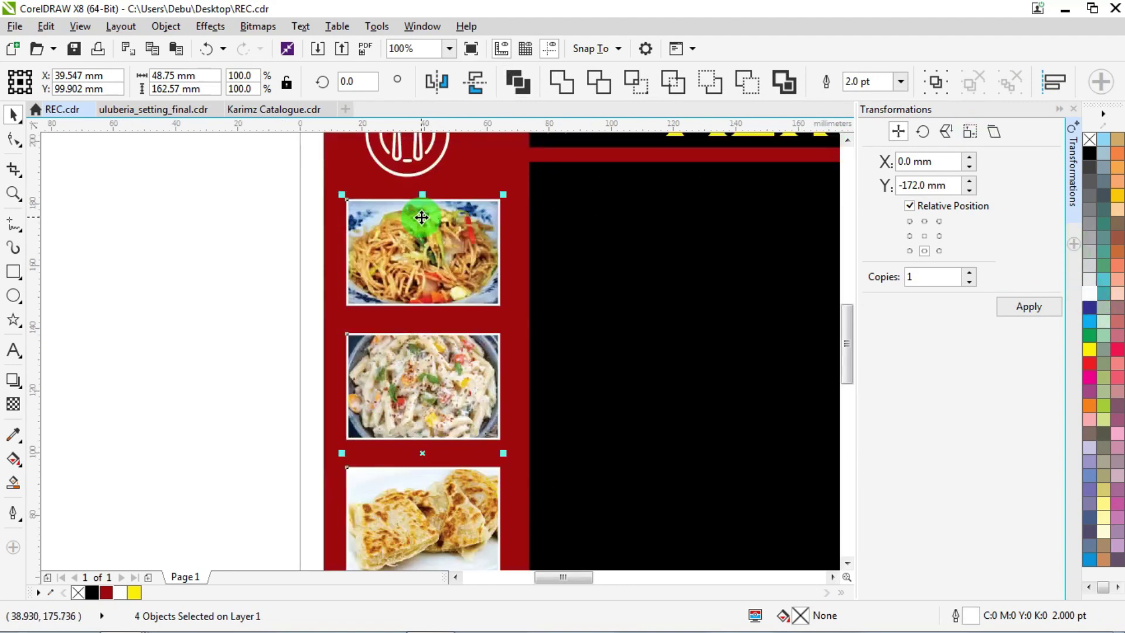
{"action": "key", "text": "F12"}
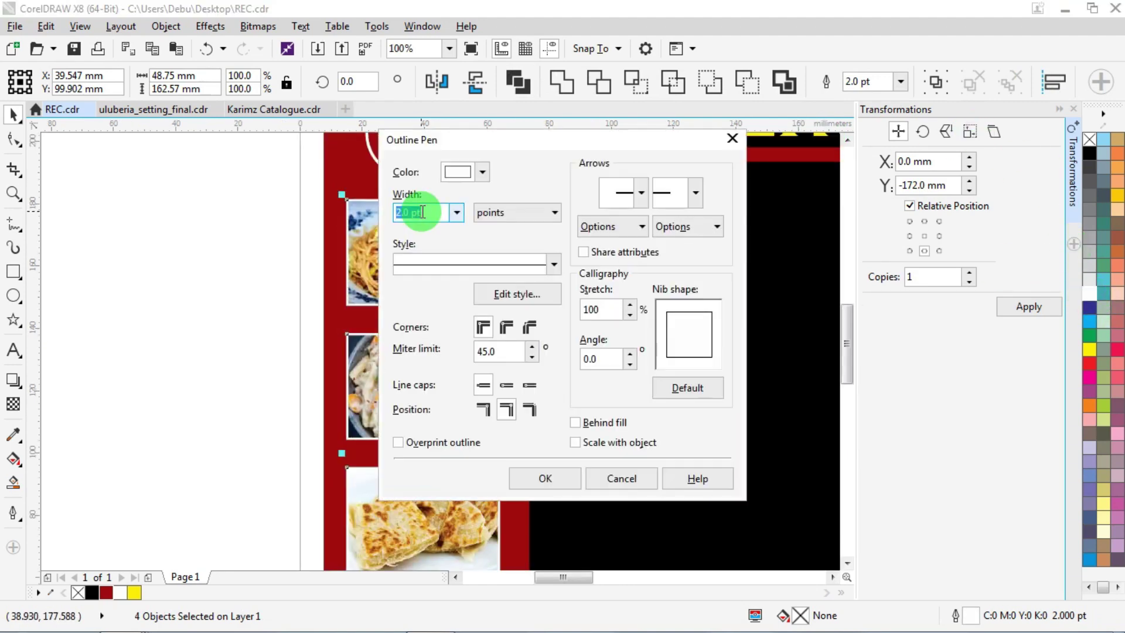
{"action": "type", "text": "3"}
{"action": "key", "text": "Return"}
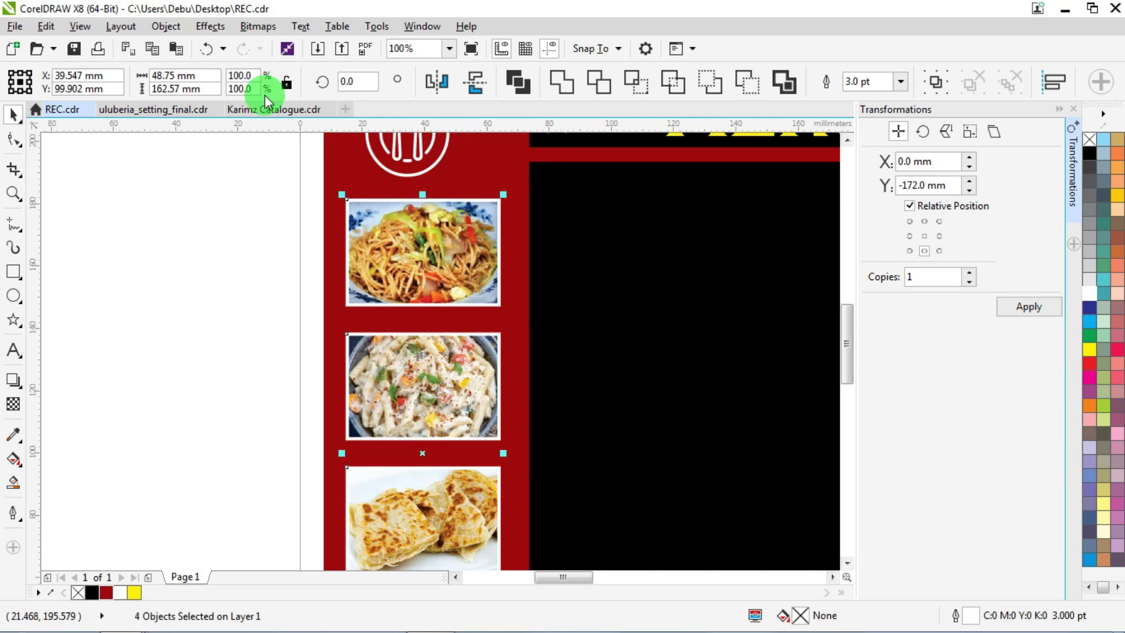
{"action": "scroll", "coordinate": [431, 262], "scroll_direction": "down", "scroll_amount": 2}
{"action": "left_click", "coordinate": [259, 212]}
Move the noodles, pasta, mughlai and rice headings and price lists from outside the page onto its blank white half.
{"action": "scroll", "coordinate": [492, 181], "scroll_direction": "down", "scroll_amount": 2}
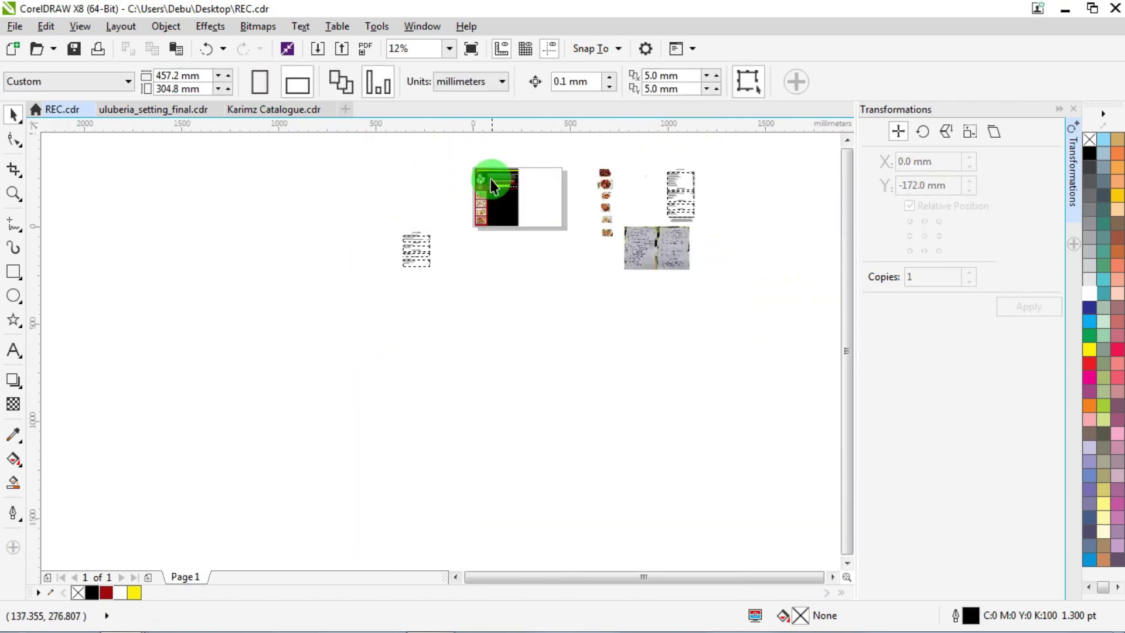
{"action": "scroll", "coordinate": [297, 273], "scroll_direction": "up", "scroll_amount": 1}
{"action": "scroll", "coordinate": [299, 258], "scroll_direction": "up", "scroll_amount": 2}
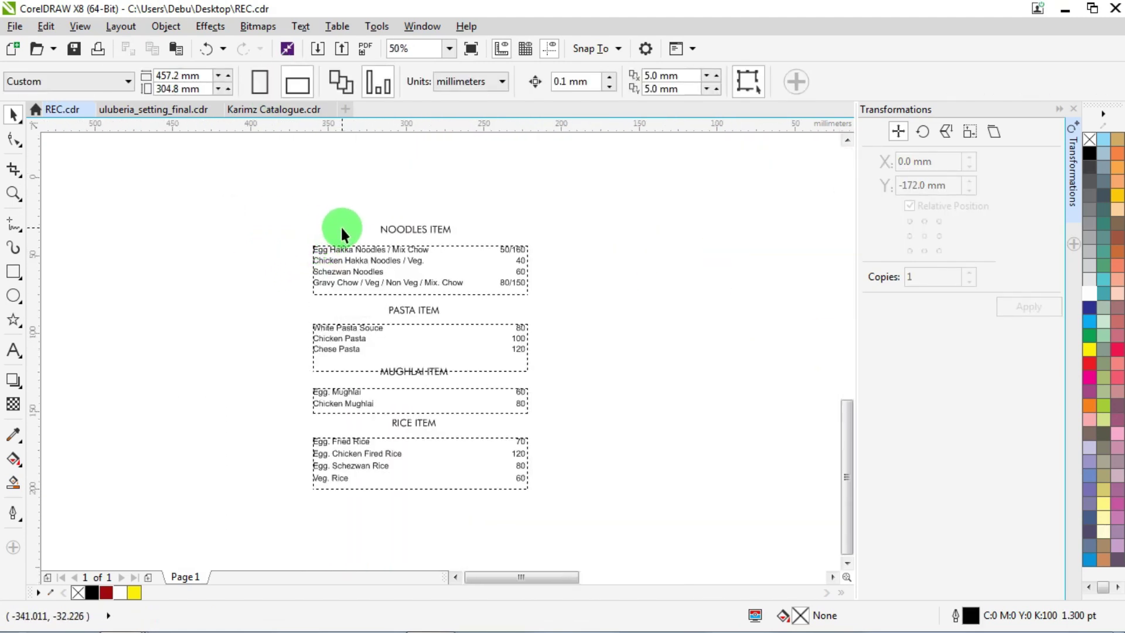
{"action": "scroll", "coordinate": [316, 230], "scroll_direction": "down", "scroll_amount": 2}
{"action": "left_click_drag", "start_coordinate": [459, 389], "coordinate": [459, 388]}
{"action": "scroll", "coordinate": [449, 276], "scroll_direction": "down", "scroll_amount": 1}
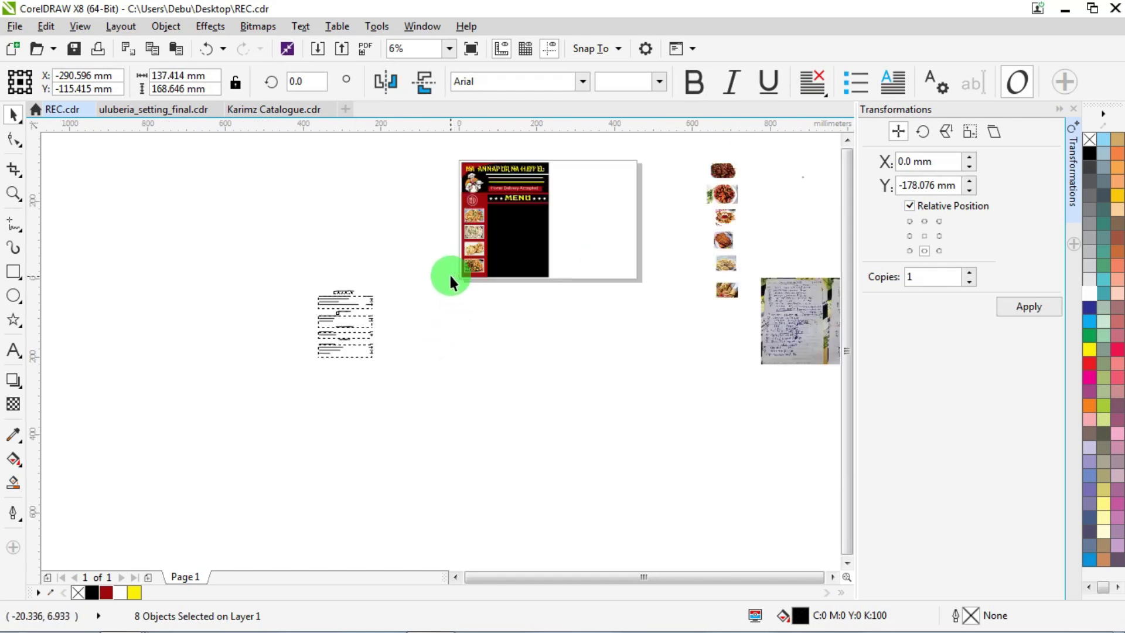
{"action": "left_click_drag", "start_coordinate": [345, 320], "coordinate": [583, 216]}
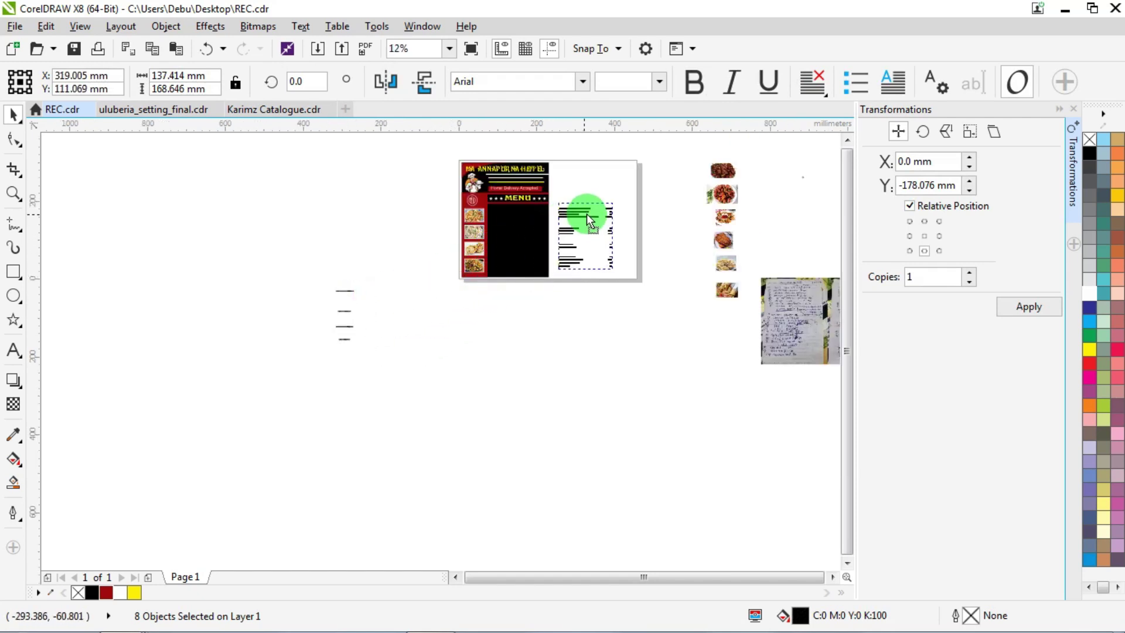
Fill all the moved menu headings and price lists with yellow.
{"action": "scroll", "coordinate": [556, 211], "scroll_direction": "up", "scroll_amount": 1}
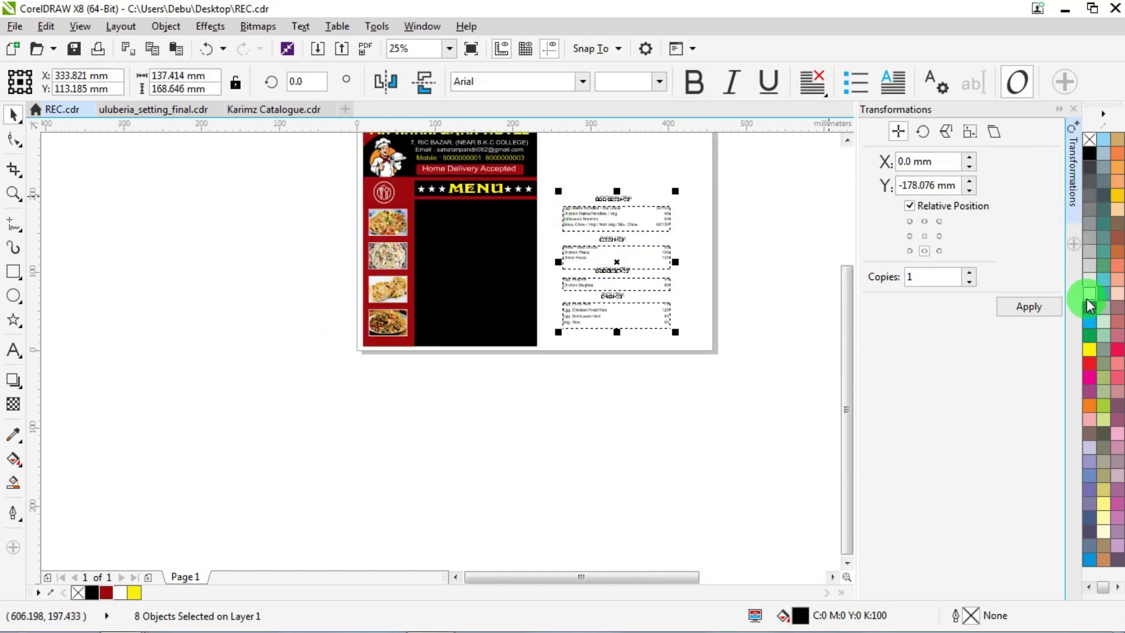
{"action": "left_click", "coordinate": [1088, 348]}
{"action": "scroll", "coordinate": [575, 207], "scroll_direction": "up", "scroll_amount": 1}
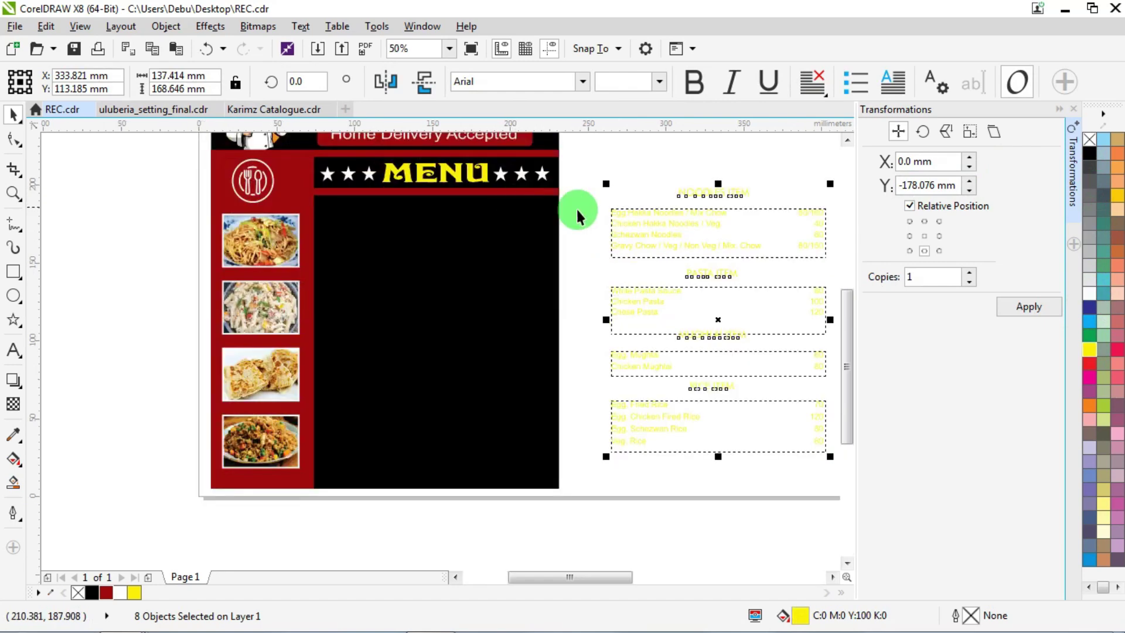
Group the yellow menu text and position it on the black panel under the MENU title.
{"action": "key", "text": "ctrl+g"}
{"action": "left_click_drag", "start_coordinate": [728, 228], "coordinate": [448, 245]}
{"action": "scroll", "coordinate": [447, 245], "scroll_direction": "up", "scroll_amount": 1}
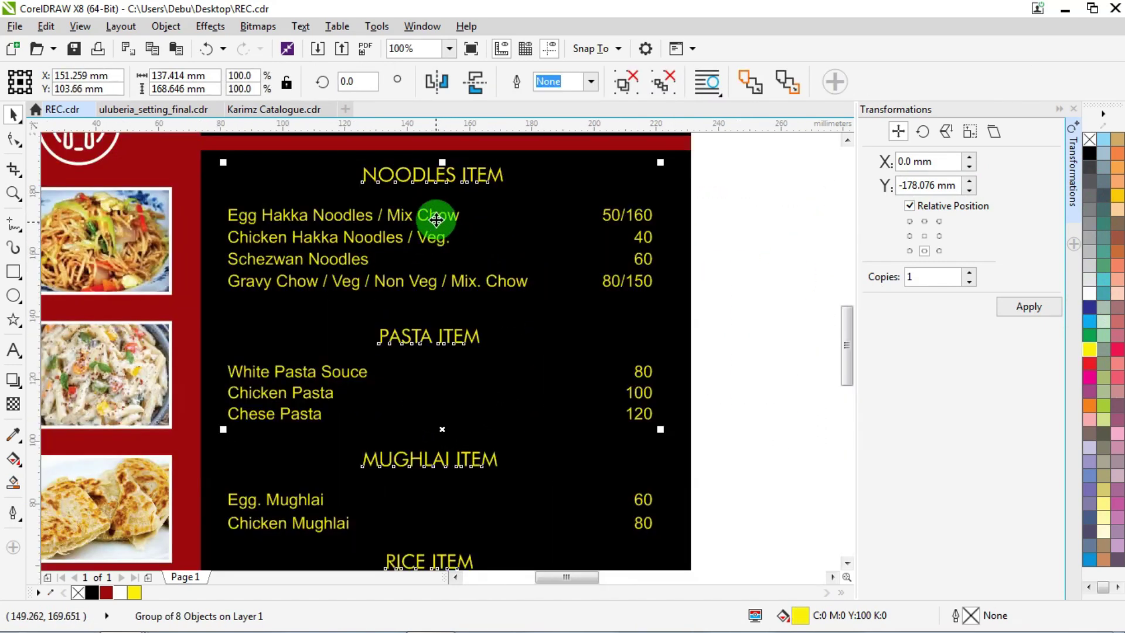
{"action": "mouse_move", "coordinate": [439, 218]}
{"action": "left_mouse_down"}
{"action": "mouse_move", "coordinate": [510, 214]}
{"action": "mouse_move", "coordinate": [462, 226]}
{"action": "mouse_move", "coordinate": [476, 239]}
{"action": "mouse_move", "coordinate": [402, 223]}
{"action": "mouse_move", "coordinate": [420, 219]}
{"action": "left_mouse_up"}
{"action": "scroll", "coordinate": [462, 226], "scroll_direction": "down", "scroll_amount": 3}
{"action": "scroll", "coordinate": [476, 239], "scroll_direction": "up", "scroll_amount": 1}
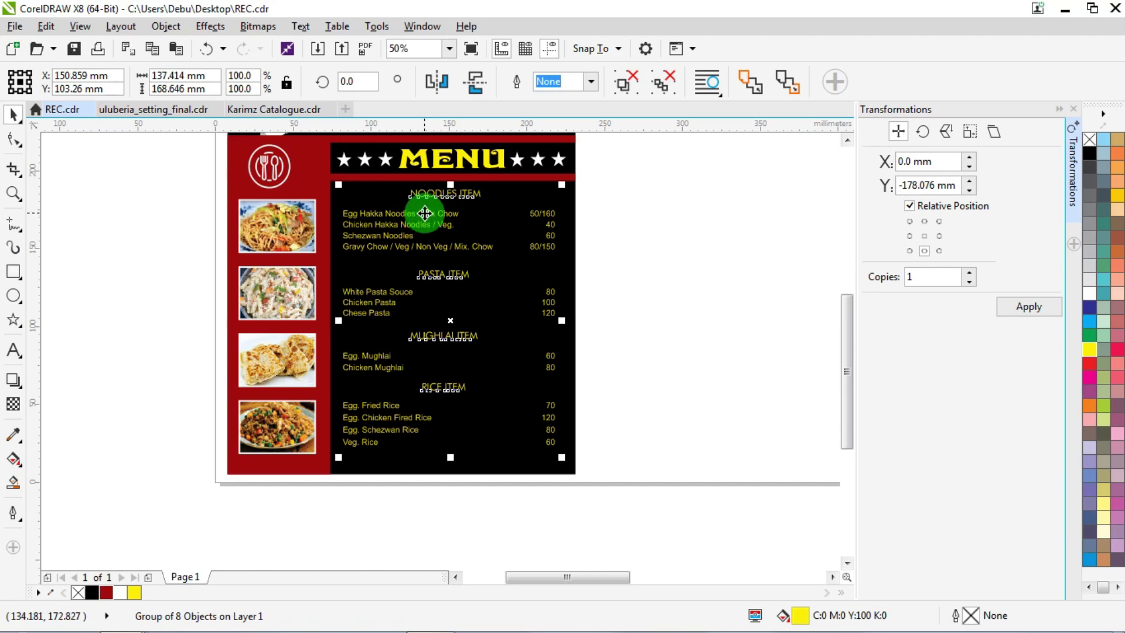
{"action": "left_click", "coordinate": [637, 236]}
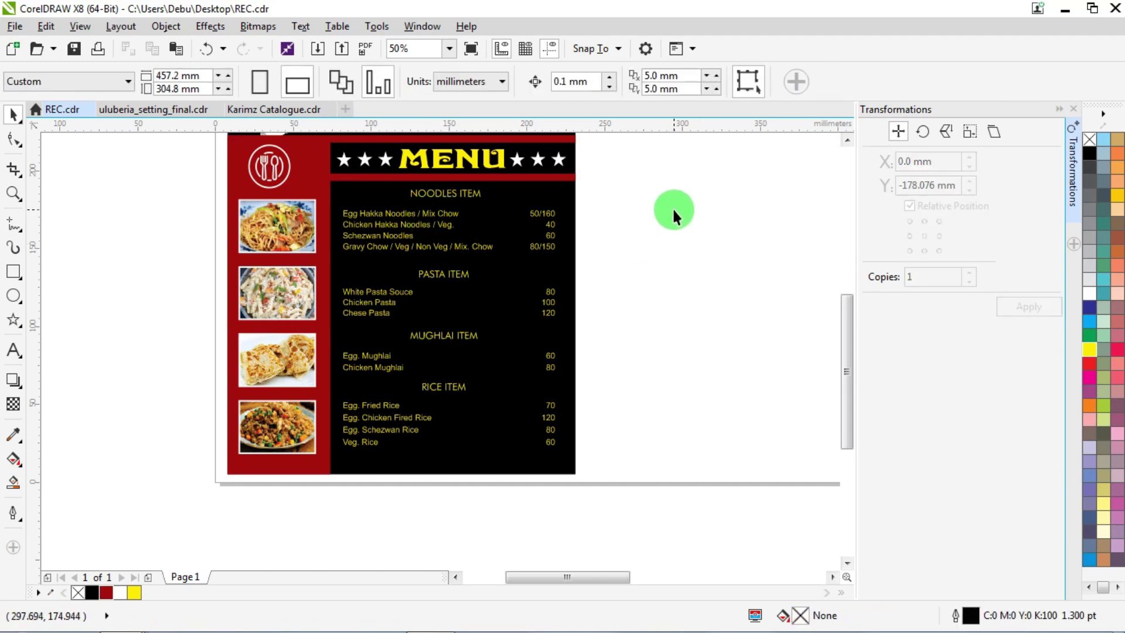
Shift the menu text slightly down within the black panel.
{"action": "scroll", "coordinate": [495, 216], "scroll_direction": "up", "scroll_amount": 2}
{"action": "scroll", "coordinate": [438, 216], "scroll_direction": "down", "scroll_amount": 2}
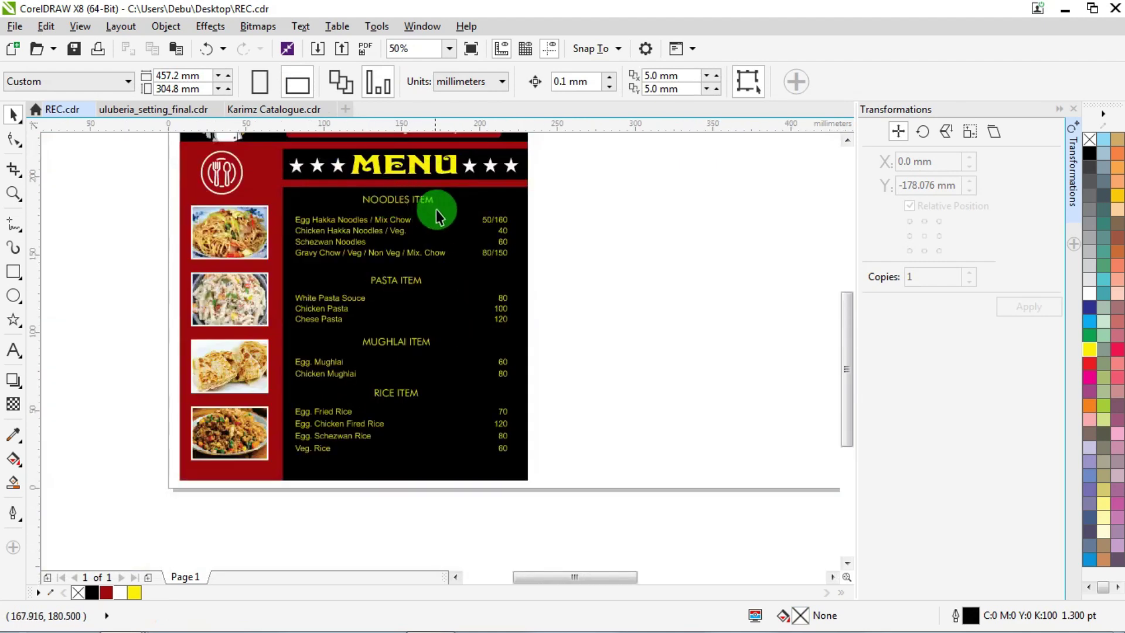
{"action": "left_click_drag", "start_coordinate": [567, 196], "coordinate": [267, 453]}
{"action": "left_click", "coordinate": [595, 238]}
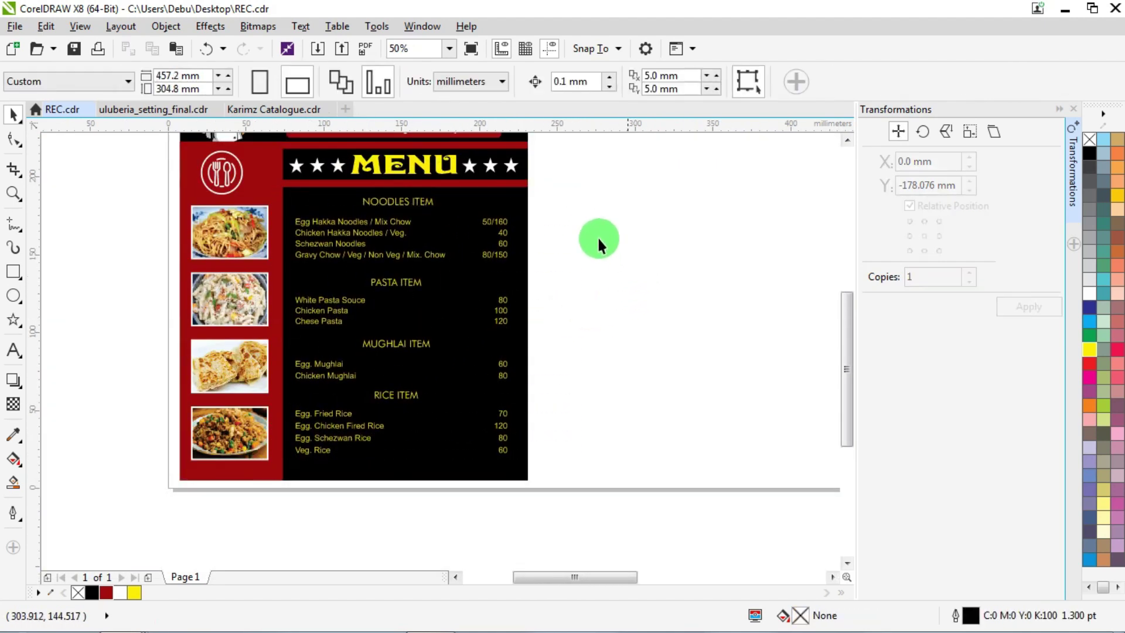
Draw a rectangle about 54 by 9 mm over the NOODLES ITEM heading, filled dark red without an outline.
{"action": "scroll", "coordinate": [411, 202], "scroll_direction": "up", "scroll_amount": 2}
{"action": "scroll", "coordinate": [290, 217], "scroll_direction": "up", "scroll_amount": 1}
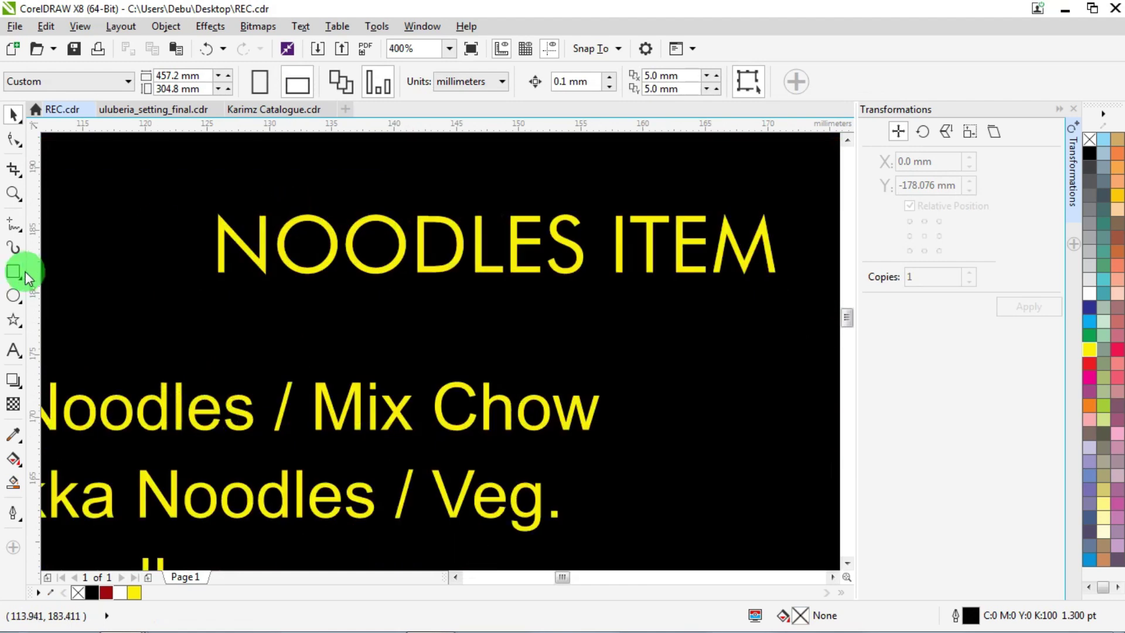
{"action": "left_click", "coordinate": [14, 272]}
{"action": "scroll", "coordinate": [236, 231], "scroll_direction": "down", "scroll_amount": 1}
{"action": "left_click_drag", "start_coordinate": [203, 222], "coordinate": [543, 282]}
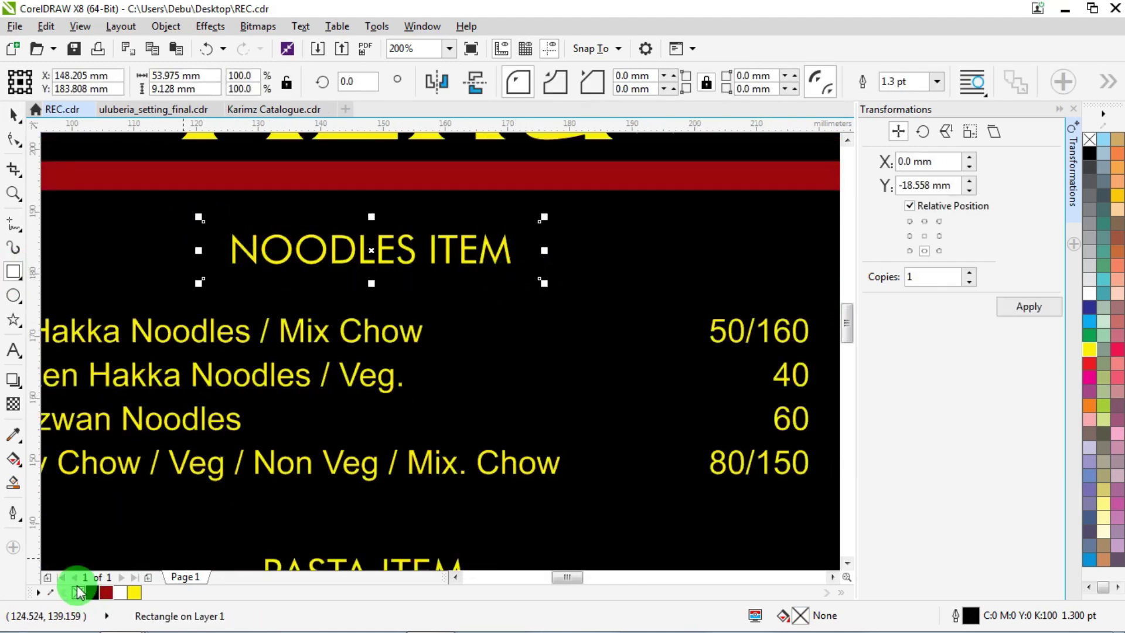
{"action": "left_click", "coordinate": [106, 592]}
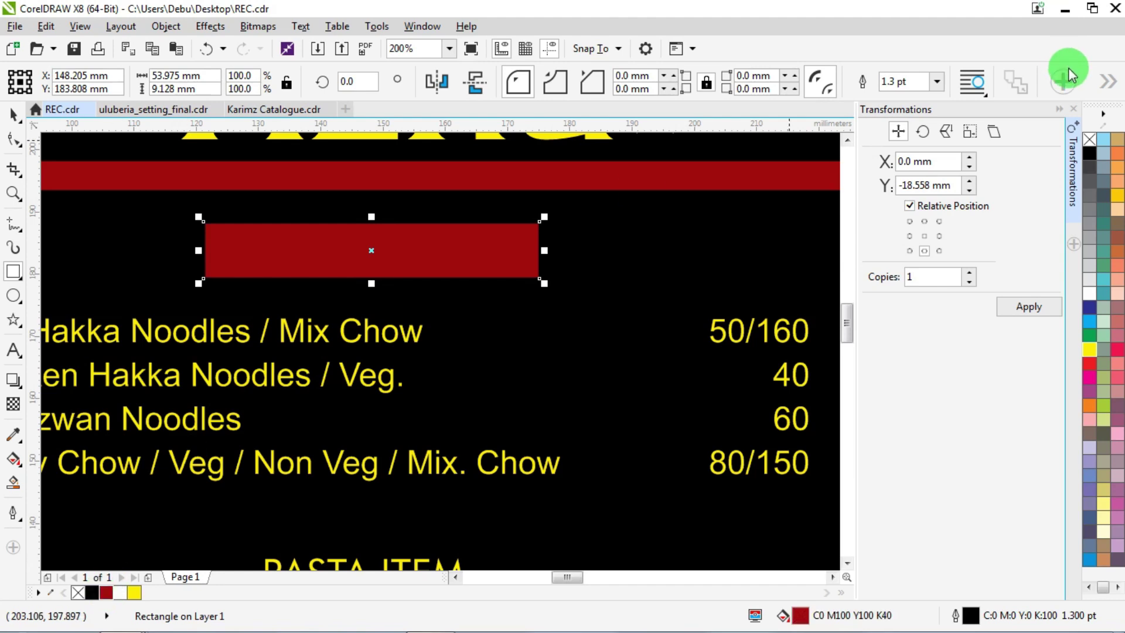
{"action": "right_click", "coordinate": [1088, 141]}
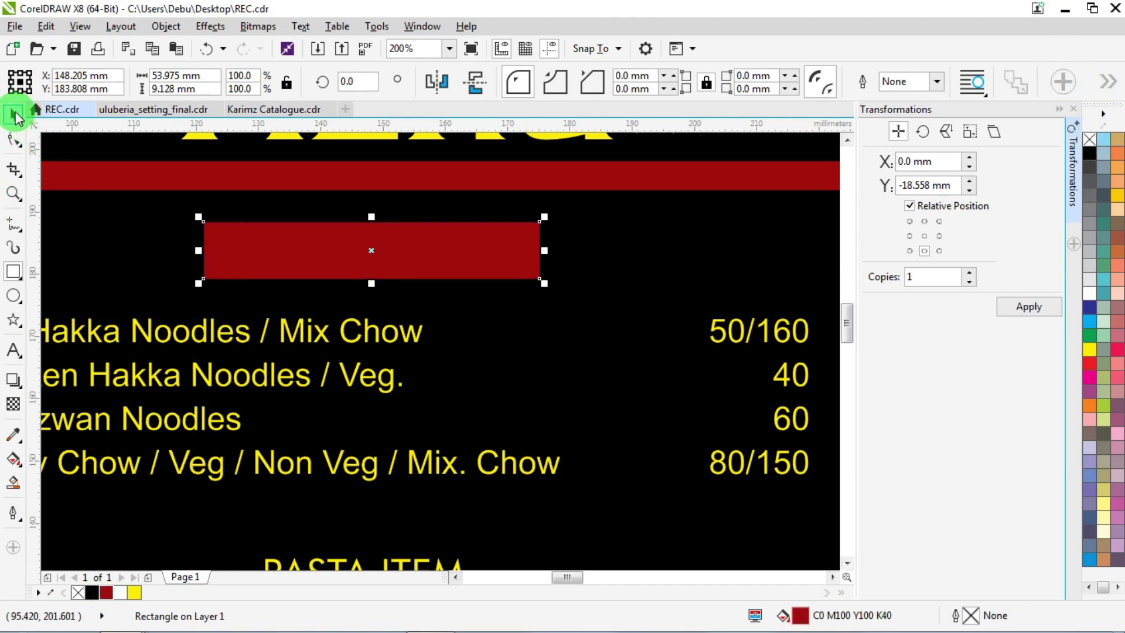
Round all corners of the red heading rectangle to a radius of about 2.5 mm.
{"action": "left_click", "coordinate": [14, 115]}
{"action": "left_click", "coordinate": [10, 134]}
{"action": "left_click_drag", "start_coordinate": [539, 223], "coordinate": [545, 236]}
{"action": "left_click", "coordinate": [14, 115]}
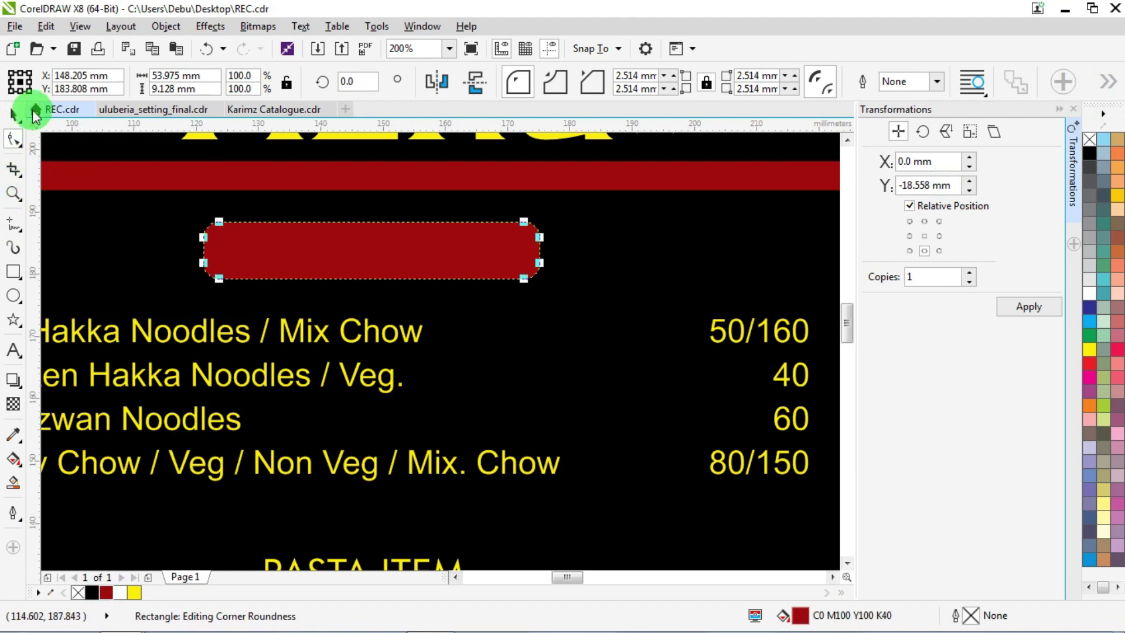
Bring the NOODLES ITEM text to the front of the red rounded rectangle.
{"action": "left_click", "coordinate": [322, 263]}
{"action": "left_click", "coordinate": [307, 251]}
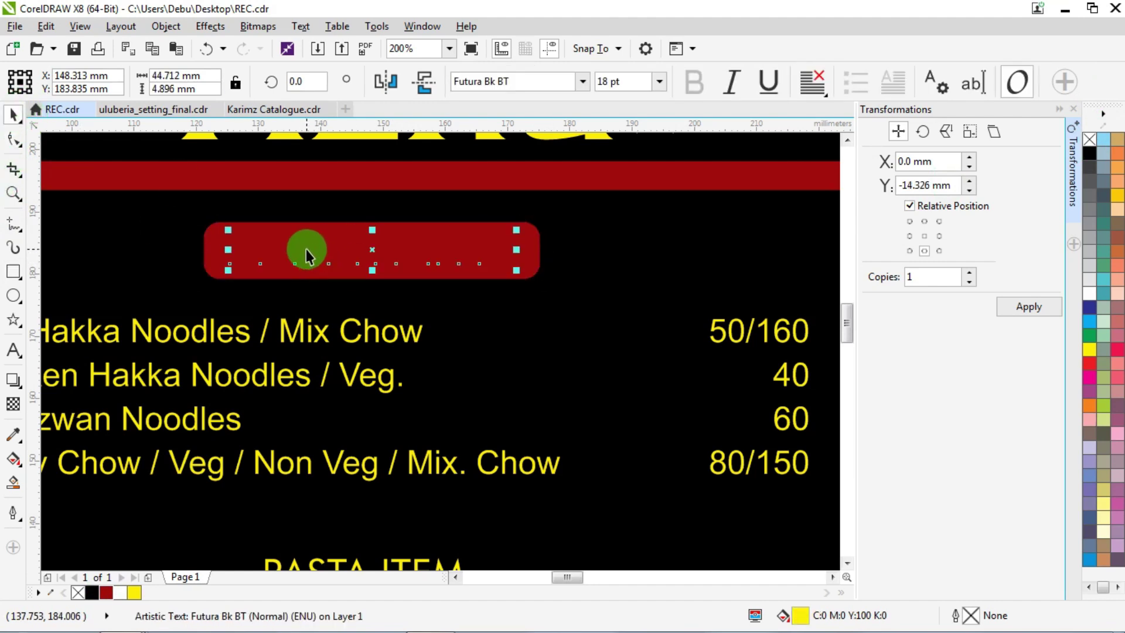
{"action": "key", "text": "shift+Page_Up"}
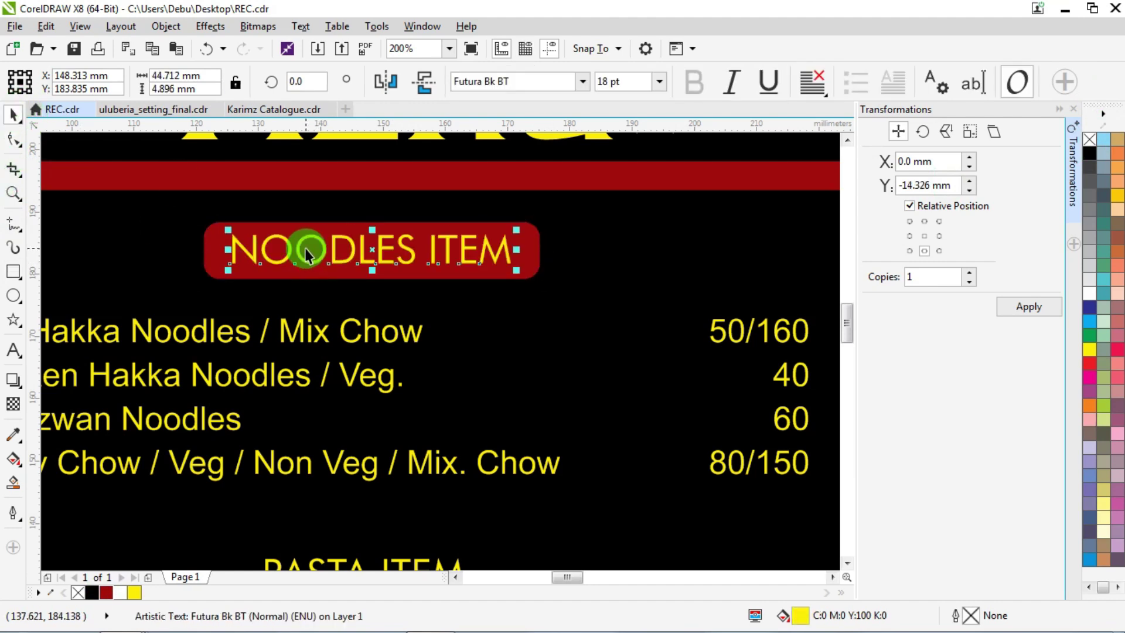
{"action": "scroll", "coordinate": [304, 248], "scroll_direction": "down", "scroll_amount": 3}
{"action": "left_click", "coordinate": [617, 261]}
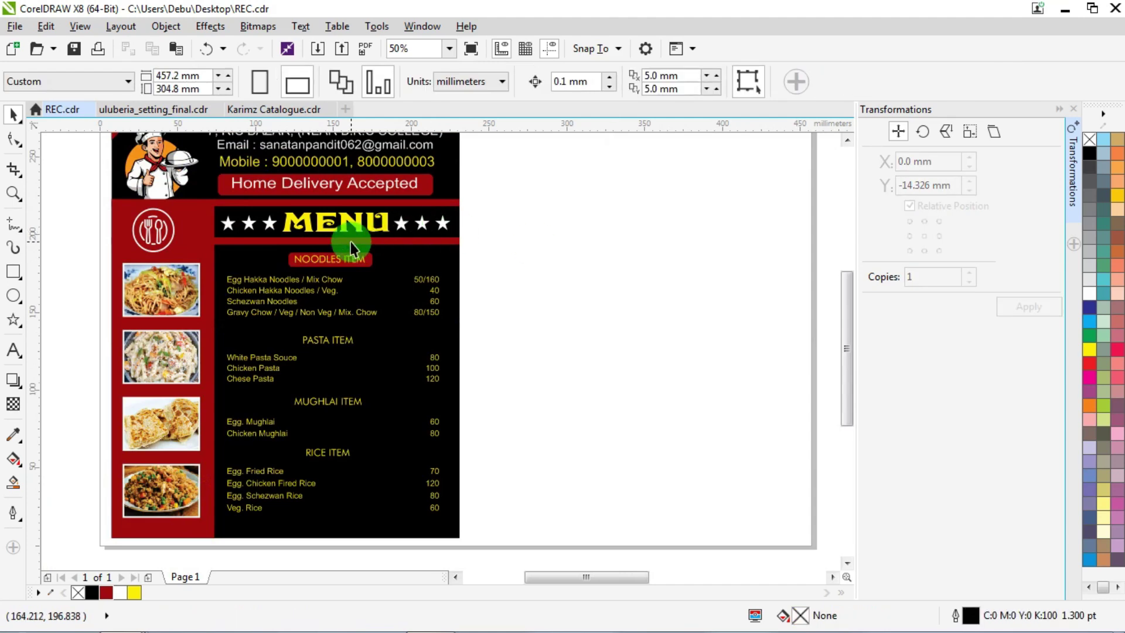
Widen the red rectangle behind NOODLES ITEM evenly on both sides to about 68 mm.
{"action": "scroll", "coordinate": [355, 249], "scroll_direction": "up", "scroll_amount": 2}
{"action": "scroll", "coordinate": [359, 254], "scroll_direction": "up", "scroll_amount": 1}
{"action": "left_click", "coordinate": [426, 254]}
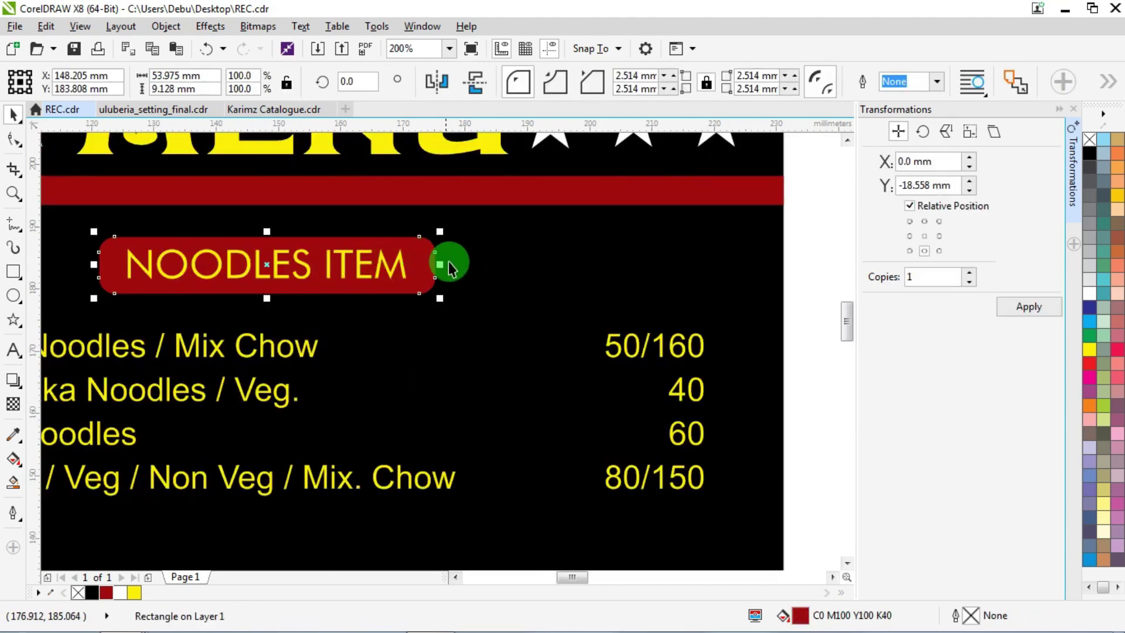
{"action": "left_click_drag", "start_coordinate": [440, 269], "coordinate": [484, 282]}
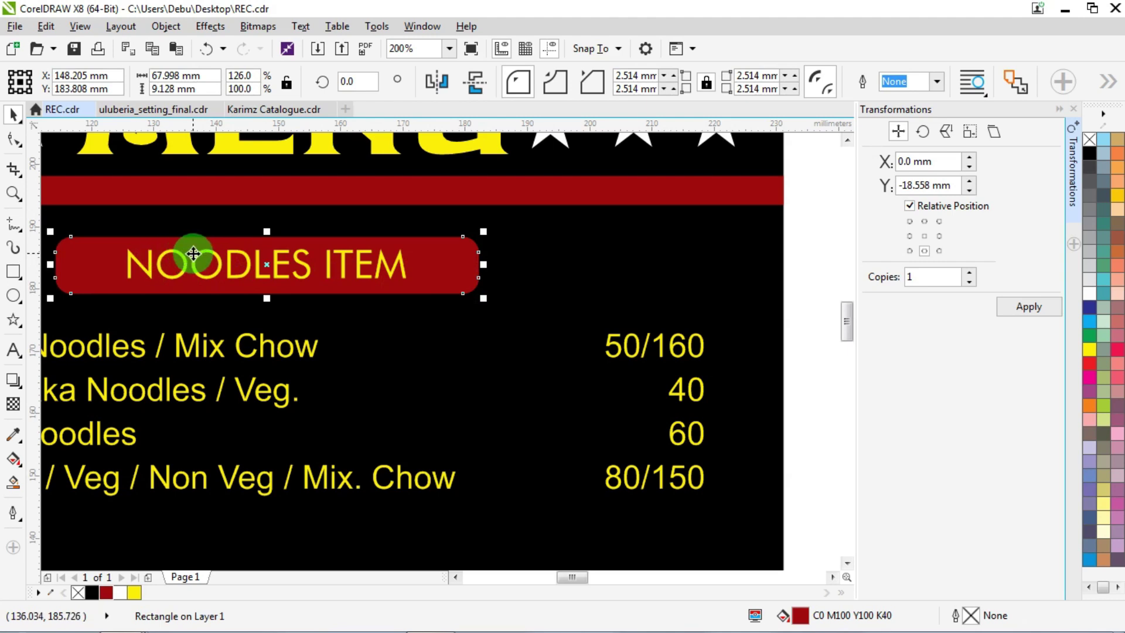
{"action": "scroll", "coordinate": [345, 279], "scroll_direction": "down", "scroll_amount": 4}
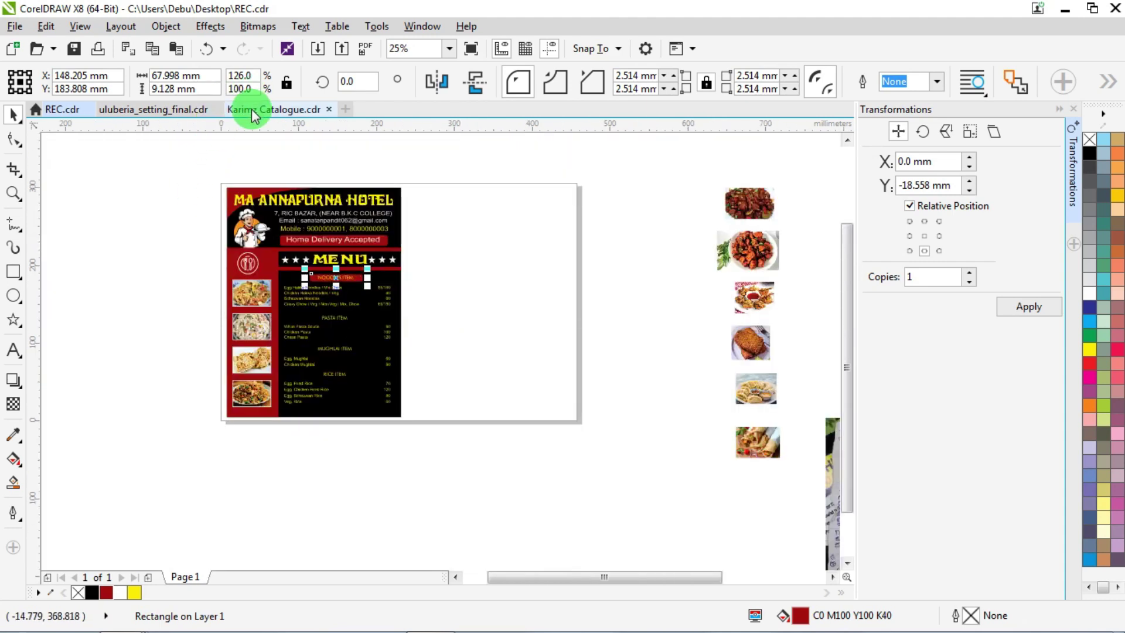
Examine the shape and flower ornaments of the Kebab-e-Laziz heading banner on page 2 of Karimz Catalogue.cdr.
{"action": "left_click", "coordinate": [254, 110]}
{"action": "key", "text": "Page_Down"}
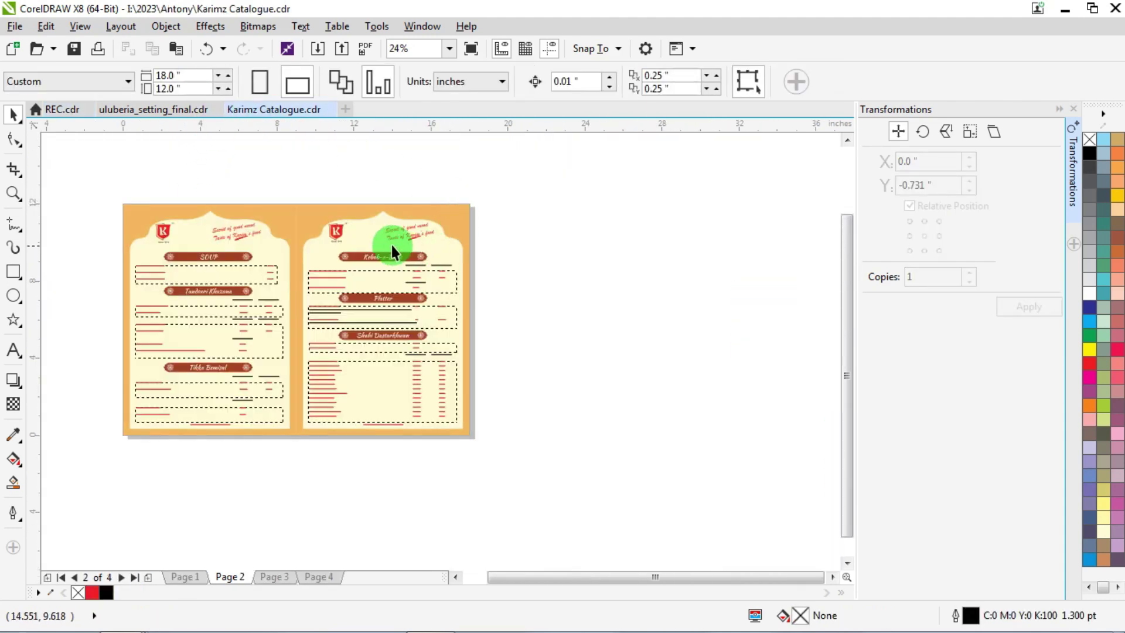
{"action": "scroll", "coordinate": [518, 301], "scroll_direction": "up", "scroll_amount": 4}
{"action": "scroll", "coordinate": [574, 316], "scroll_direction": "down", "scroll_amount": 1}
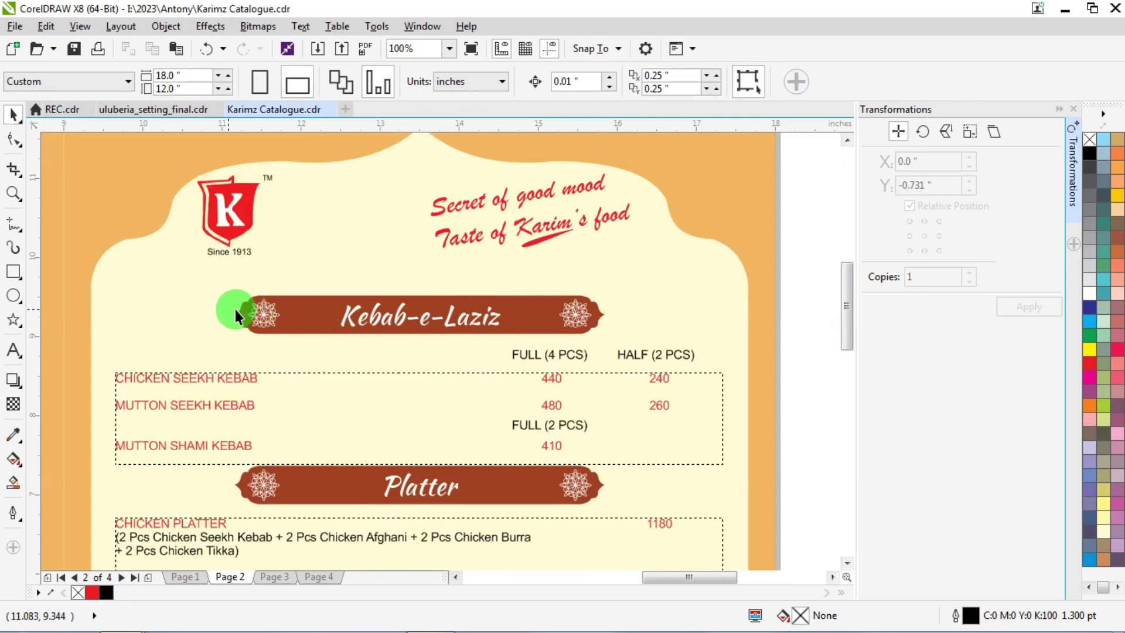
{"action": "scroll", "coordinate": [234, 309], "scroll_direction": "up", "scroll_amount": 2}
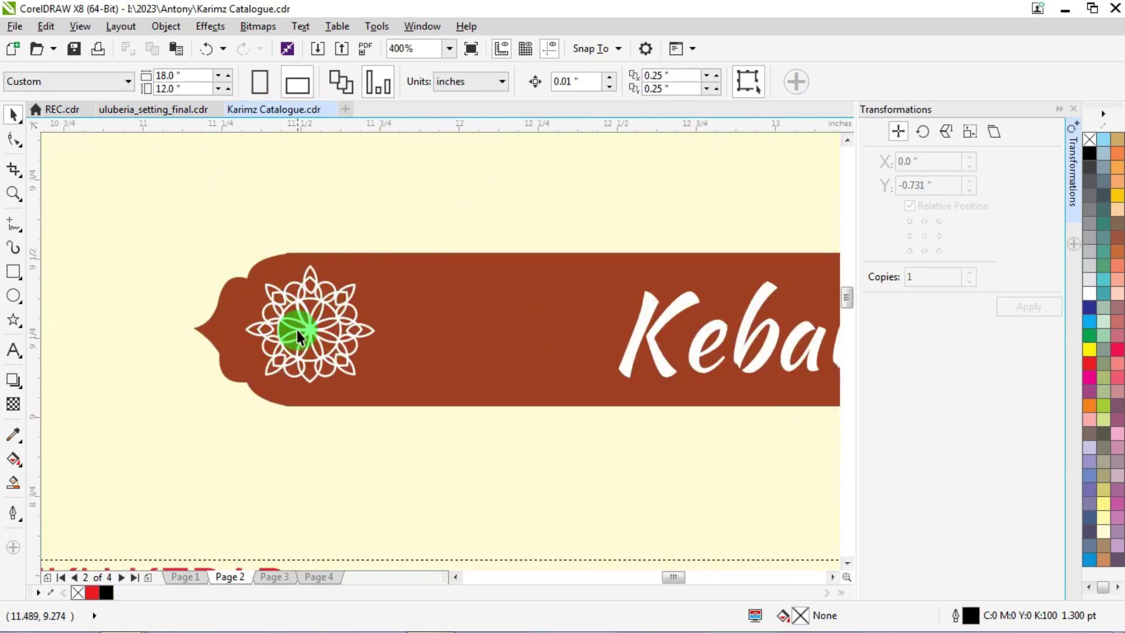
{"action": "scroll", "coordinate": [272, 293], "scroll_direction": "down", "scroll_amount": 1}
{"action": "scroll", "coordinate": [473, 246], "scroll_direction": "down", "scroll_amount": 1}
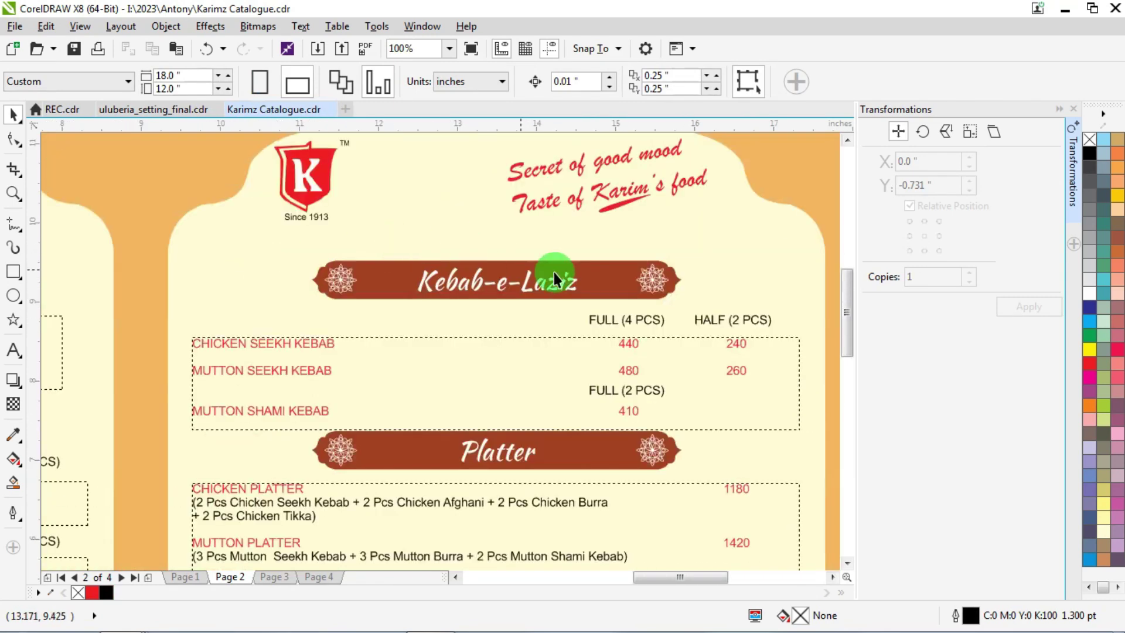
{"action": "scroll", "coordinate": [658, 280], "scroll_direction": "up", "scroll_amount": 2}
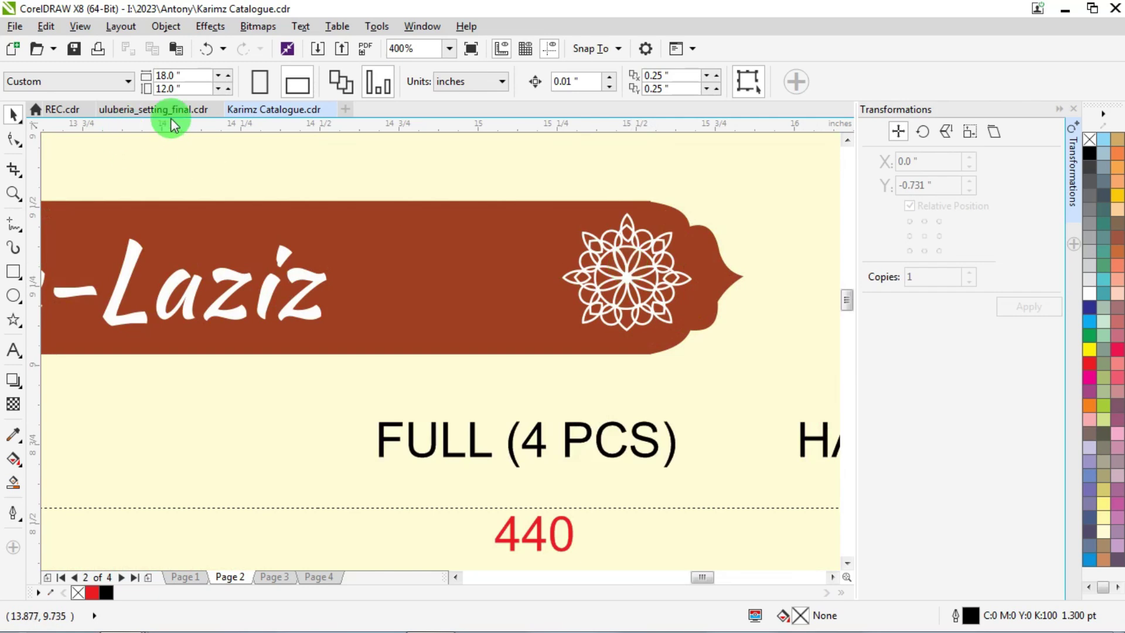
Switch to REC.cdr and move the small floral ornament from beside the food photos onto the blank part of the page.
{"action": "left_click", "coordinate": [55, 110]}
{"action": "left_click", "coordinate": [312, 226]}
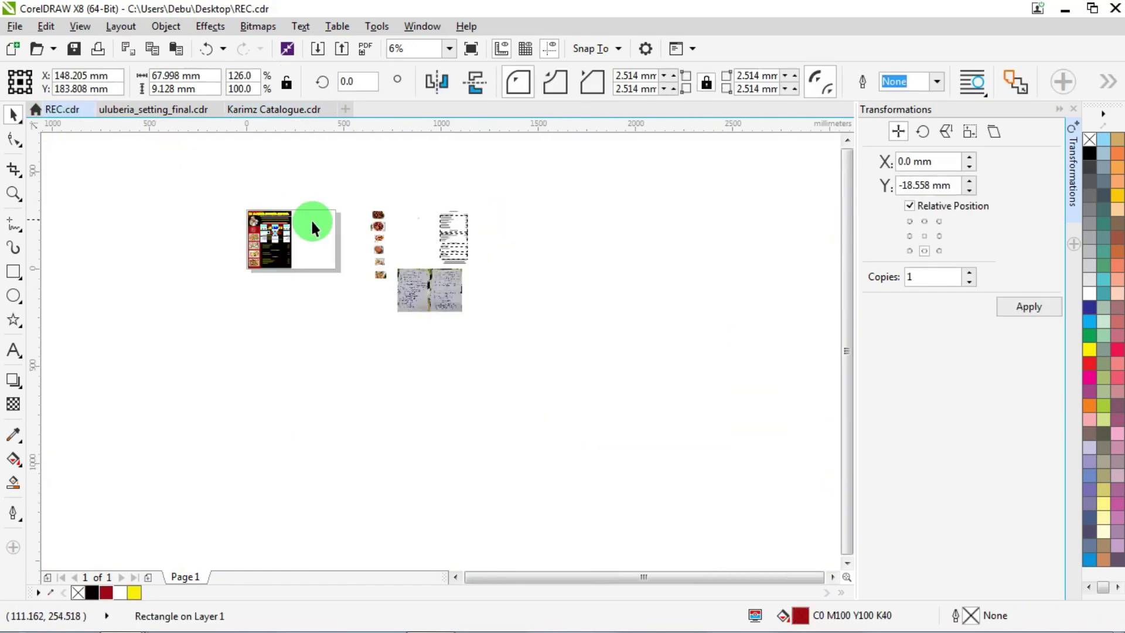
{"action": "scroll", "coordinate": [163, 211], "scroll_direction": "up", "scroll_amount": 2}
{"action": "scroll", "coordinate": [374, 286], "scroll_direction": "down", "scroll_amount": 2}
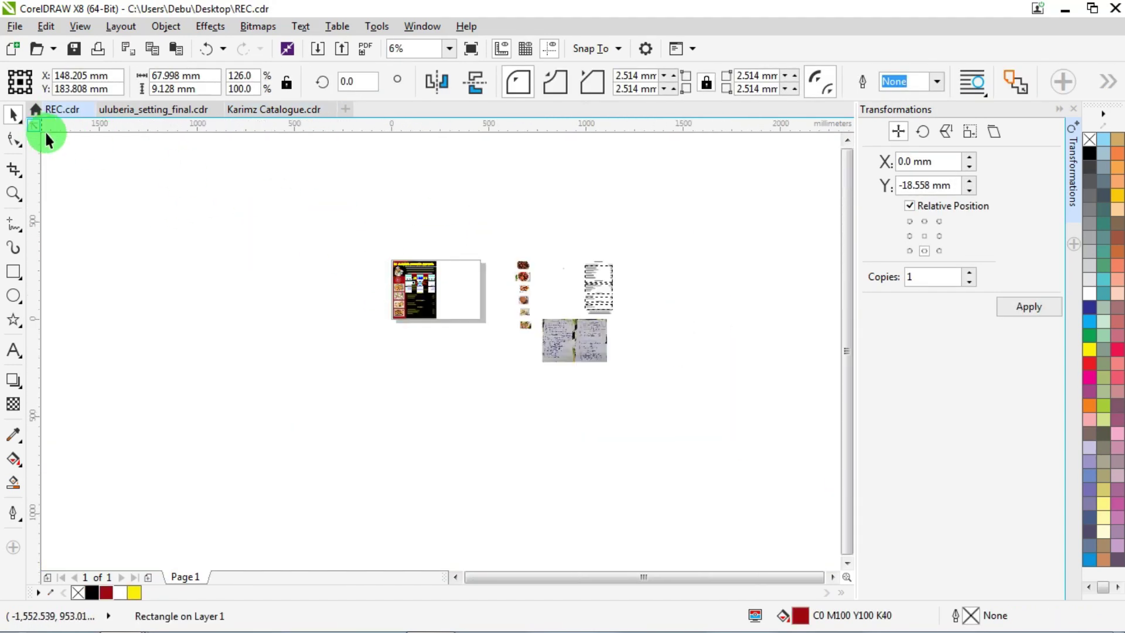
{"action": "left_click_drag", "start_coordinate": [180, 151], "coordinate": [771, 472]}
{"action": "scroll", "coordinate": [560, 260], "scroll_direction": "up", "scroll_amount": 4}
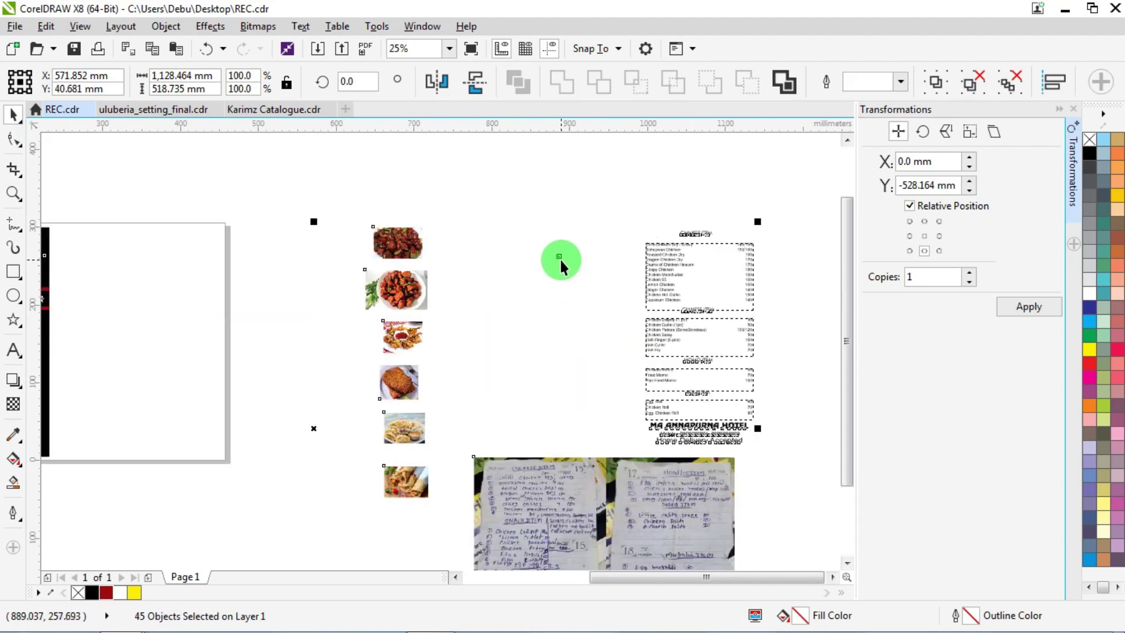
{"action": "left_click", "coordinate": [547, 249]}
{"action": "scroll", "coordinate": [621, 304], "scroll_direction": "down", "scroll_amount": 2}
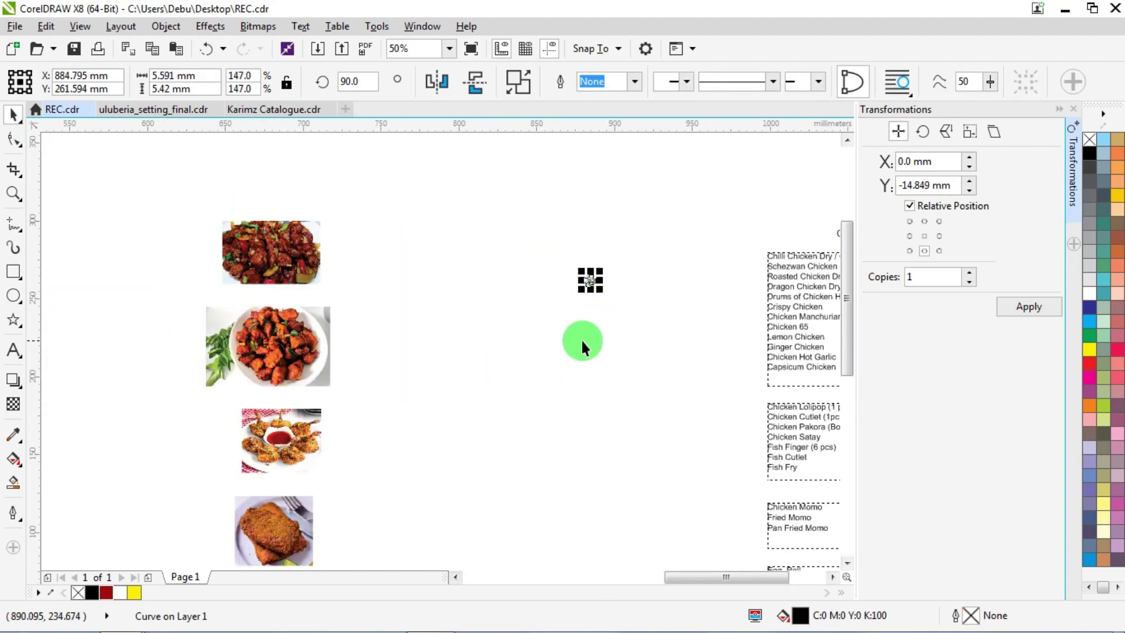
{"action": "scroll", "coordinate": [591, 316], "scroll_direction": "down", "scroll_amount": 2}
{"action": "scroll", "coordinate": [673, 283], "scroll_direction": "down", "scroll_amount": 2}
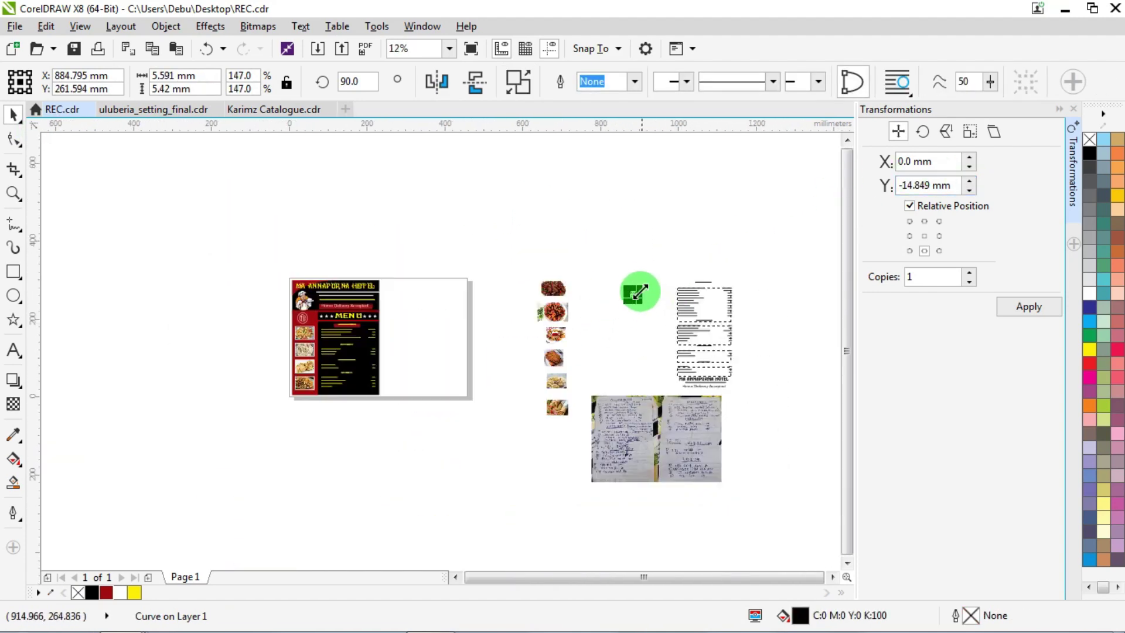
{"action": "left_click_drag", "start_coordinate": [632, 294], "coordinate": [504, 296]}
{"action": "left_click_drag", "start_coordinate": [411, 310], "coordinate": [414, 311]}
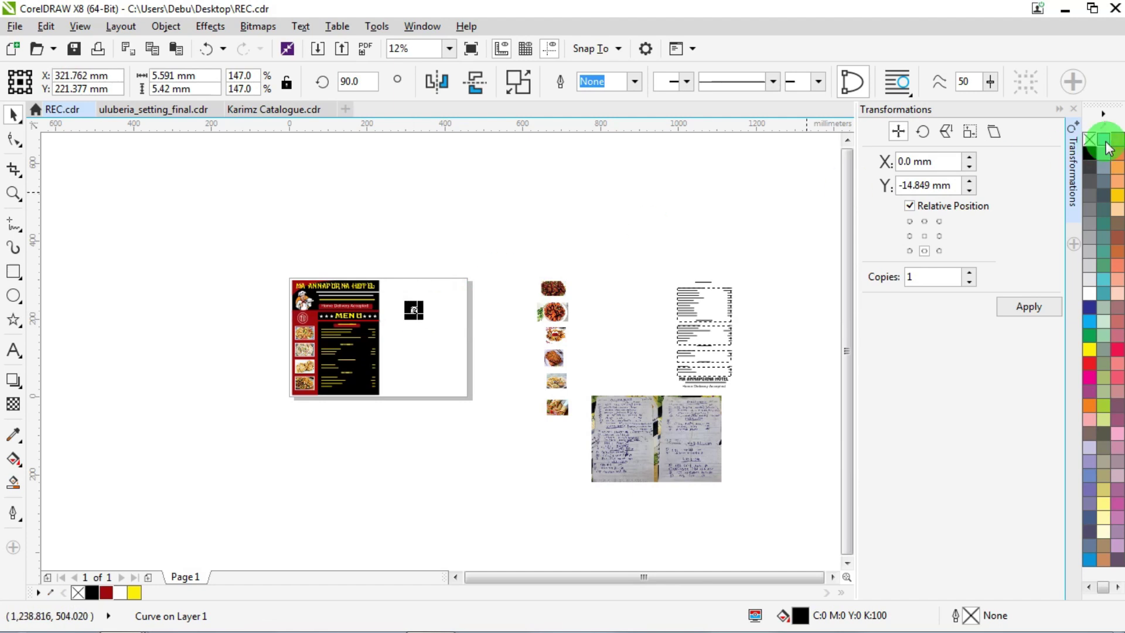
Close the Transformations docker and move the ornament onto the right end of the NOODLES ITEM banner.
{"action": "left_click", "coordinate": [1073, 110]}
{"action": "scroll", "coordinate": [492, 311], "scroll_direction": "up", "scroll_amount": 4}
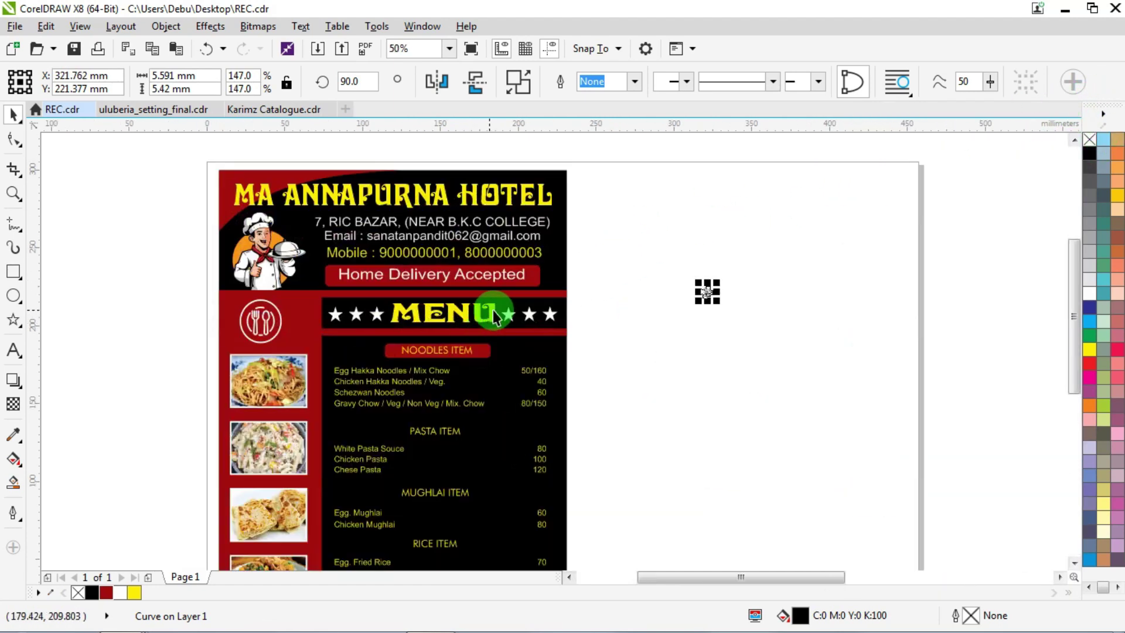
{"action": "left_click_drag", "start_coordinate": [913, 270], "coordinate": [463, 388]}
{"action": "scroll", "coordinate": [463, 388], "scroll_direction": "up", "scroll_amount": 2}
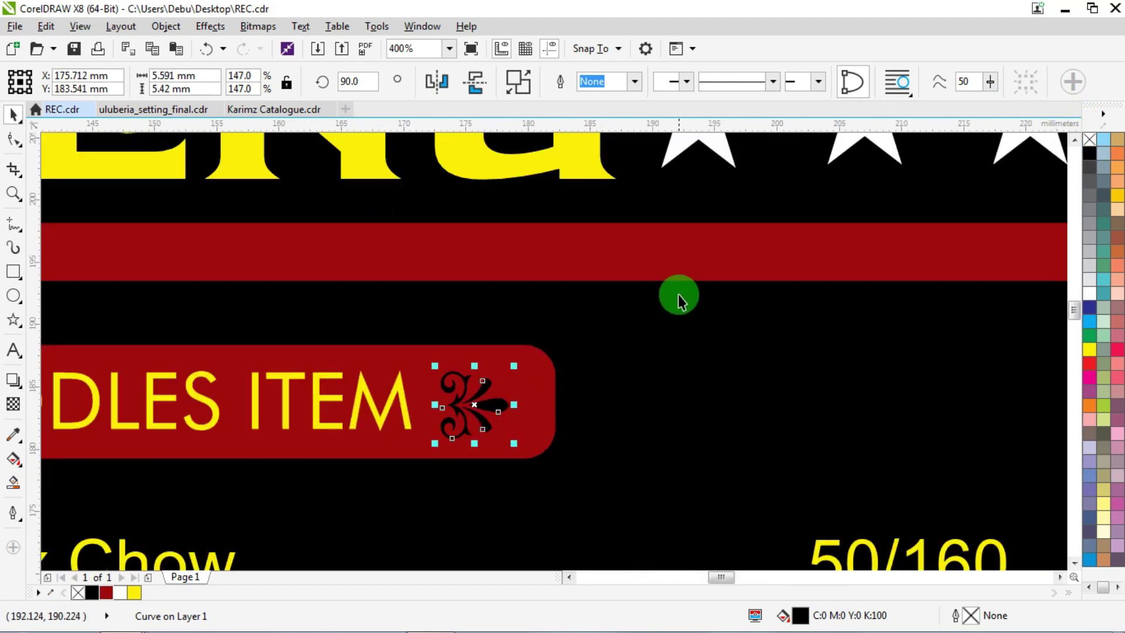
Fill the banner ornament with yellow and shift it slightly away from the NOODLES ITEM text.
{"action": "left_click", "coordinate": [1089, 351]}
{"action": "left_click_drag", "start_coordinate": [457, 402], "coordinate": [481, 400]}
{"action": "scroll", "coordinate": [481, 400], "scroll_direction": "down", "scroll_amount": 3}
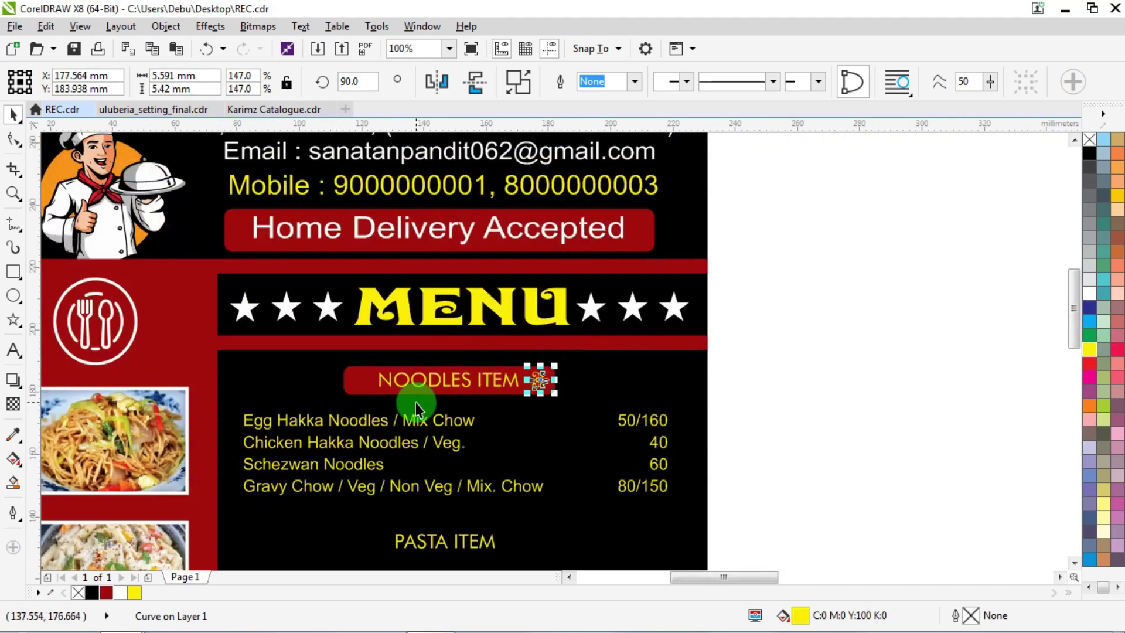
Copy the yellow ornament to the left end of the NOODLES ITEM banner and mirror the copy horizontally.
{"action": "scroll", "coordinate": [432, 373], "scroll_direction": "up", "scroll_amount": 3}
{"action": "left_click_drag", "start_coordinate": [988, 358], "coordinate": [280, 357]}
{"action": "left_click", "coordinate": [432, 82]}
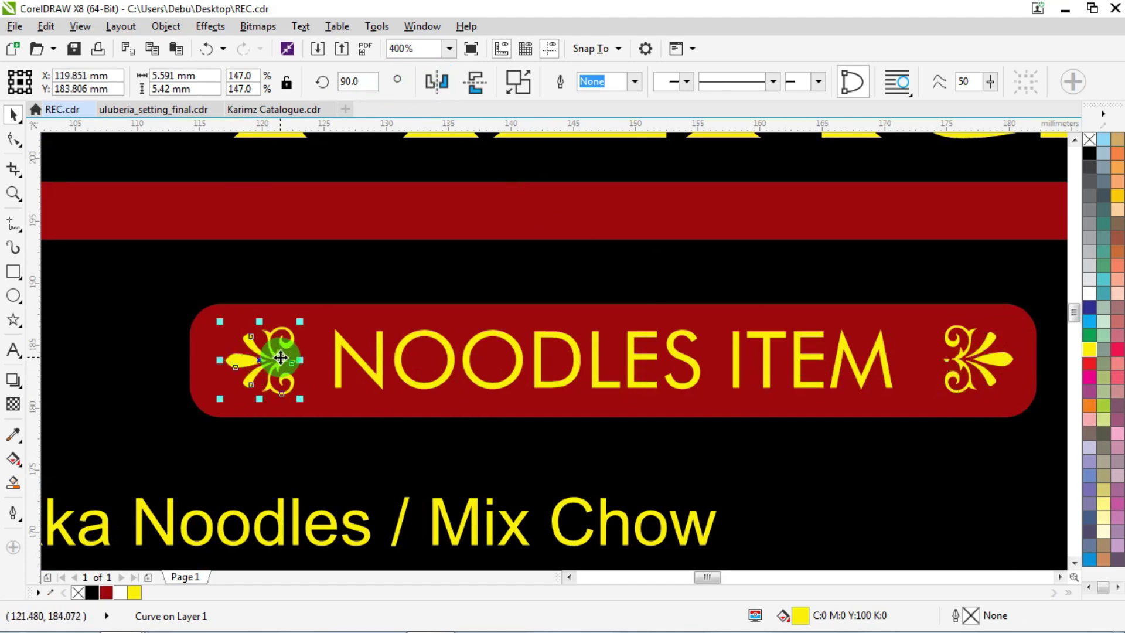
Align the two ornaments of the NOODLES ITEM banner at the same height and group them.
{"action": "left_click", "coordinate": [965, 346], "text": "shift"}
{"action": "key", "text": "c"}
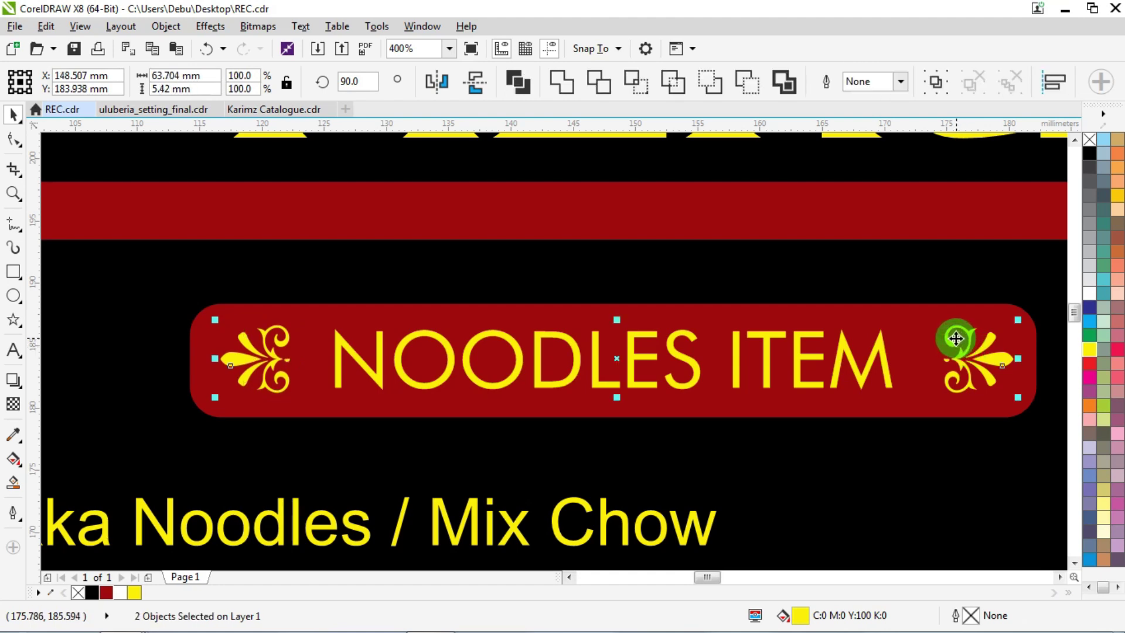
{"action": "key", "text": "ctrl+g"}
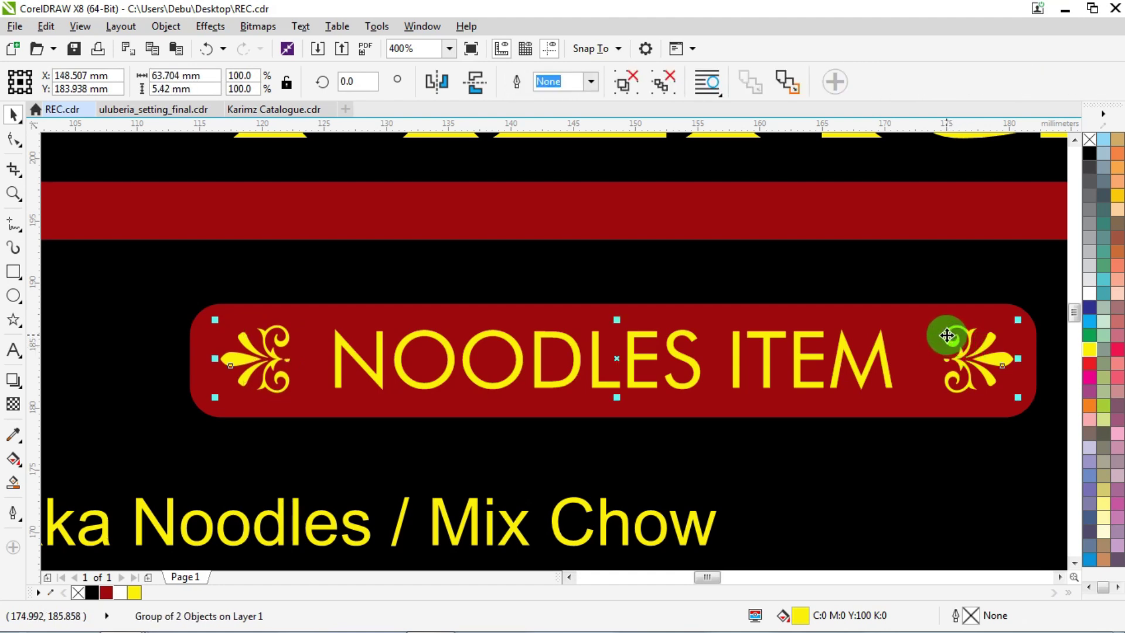
Centre the ornament group on the red rounded rectangle behind NOODLES ITEM.
{"action": "left_click", "coordinate": [457, 310], "text": "shift"}
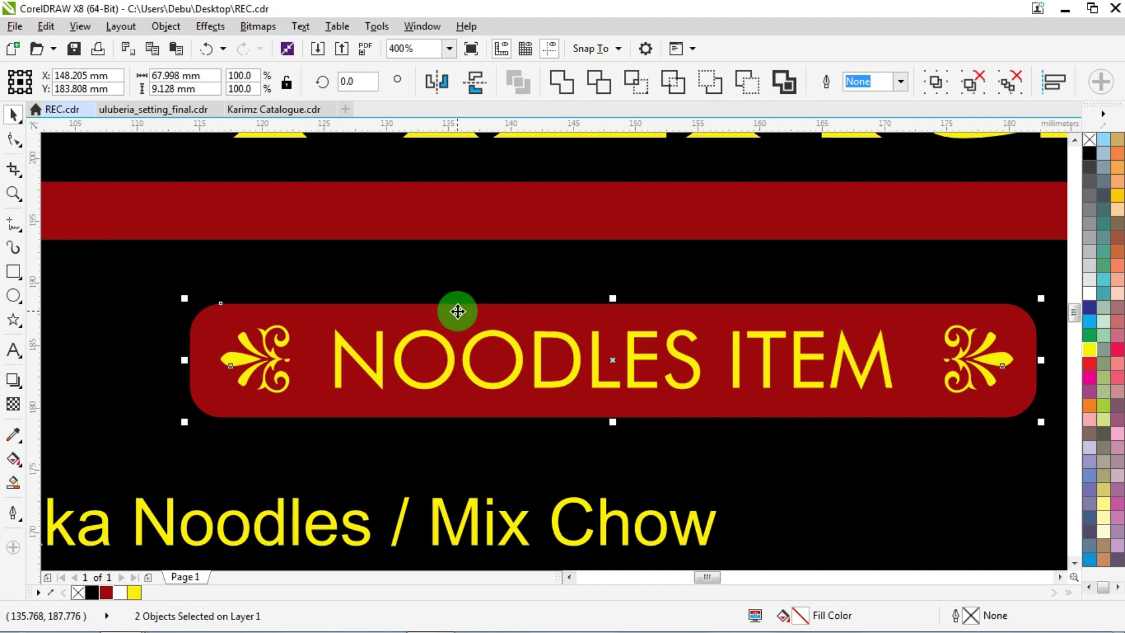
{"action": "key", "text": "c"}
{"action": "scroll", "coordinate": [457, 310], "scroll_direction": "down", "scroll_amount": 3}
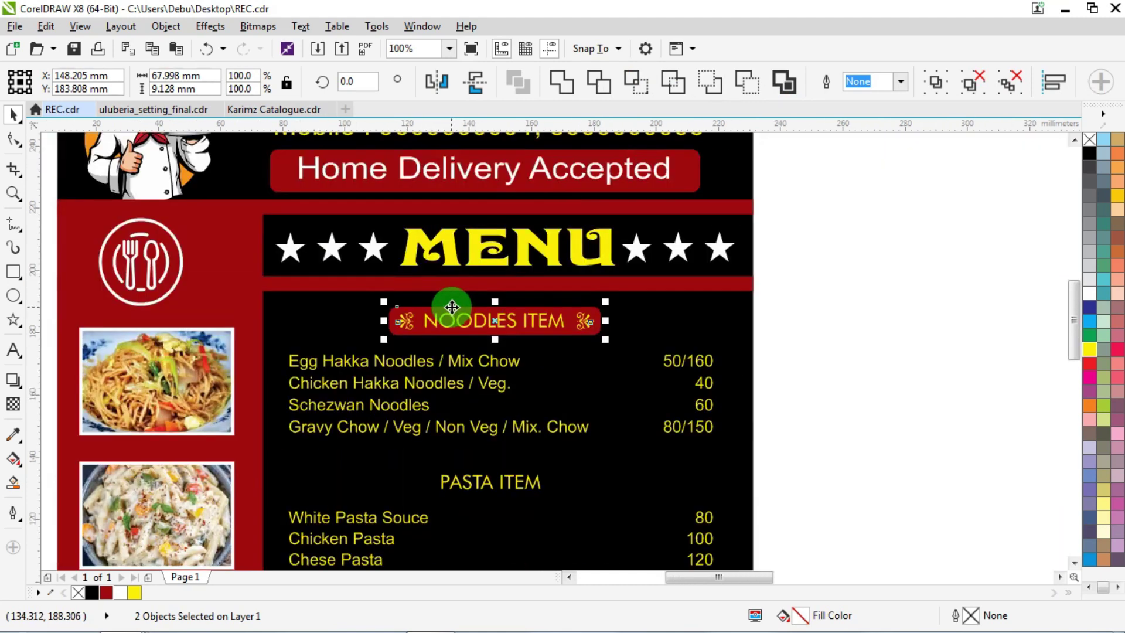
{"action": "left_click", "coordinate": [803, 314]}
{"action": "scroll", "coordinate": [492, 306], "scroll_direction": "down", "scroll_amount": 2}
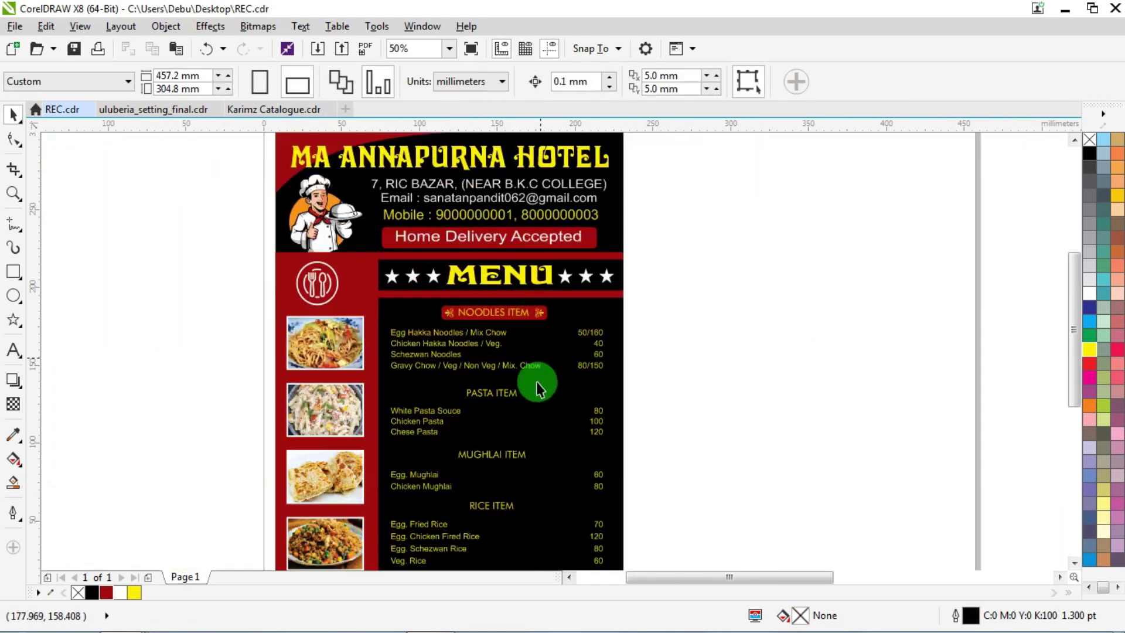
Place a plain copy of the red banner rectangle over the list below the PASTA ITEM heading.
{"action": "scroll", "coordinate": [527, 419], "scroll_direction": "up", "scroll_amount": 2}
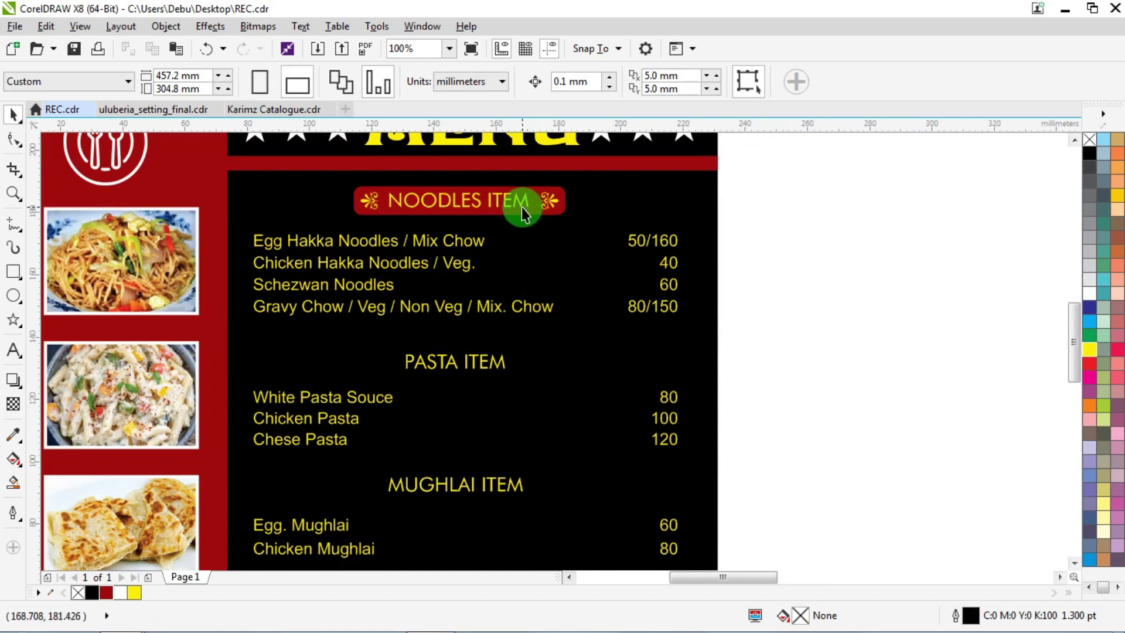
{"action": "scroll", "coordinate": [532, 196], "scroll_direction": "up", "scroll_amount": 2}
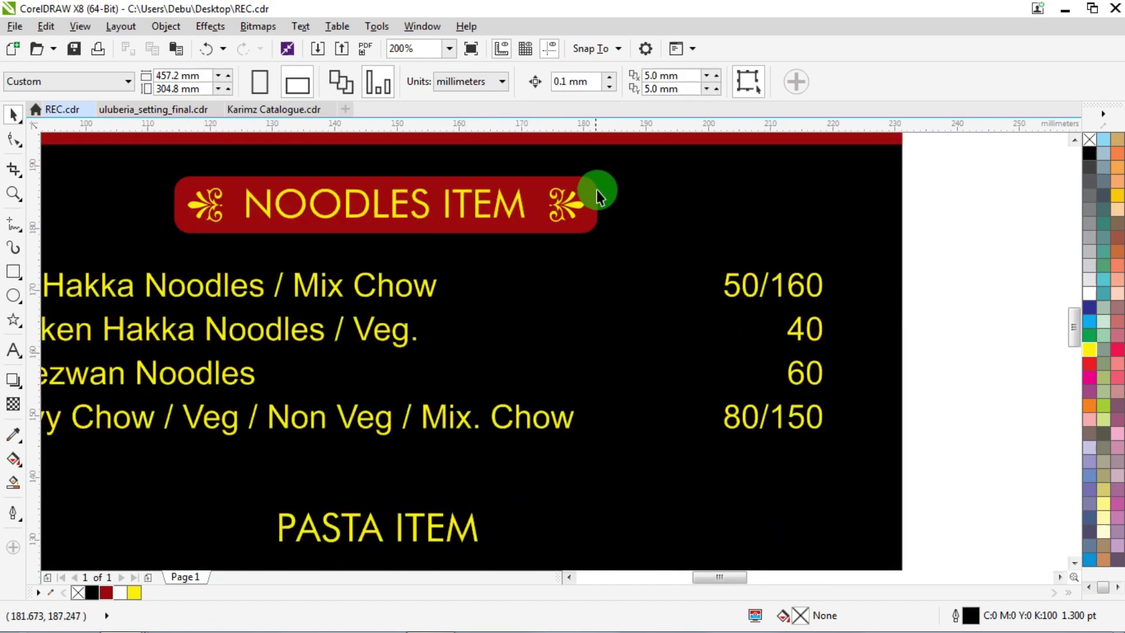
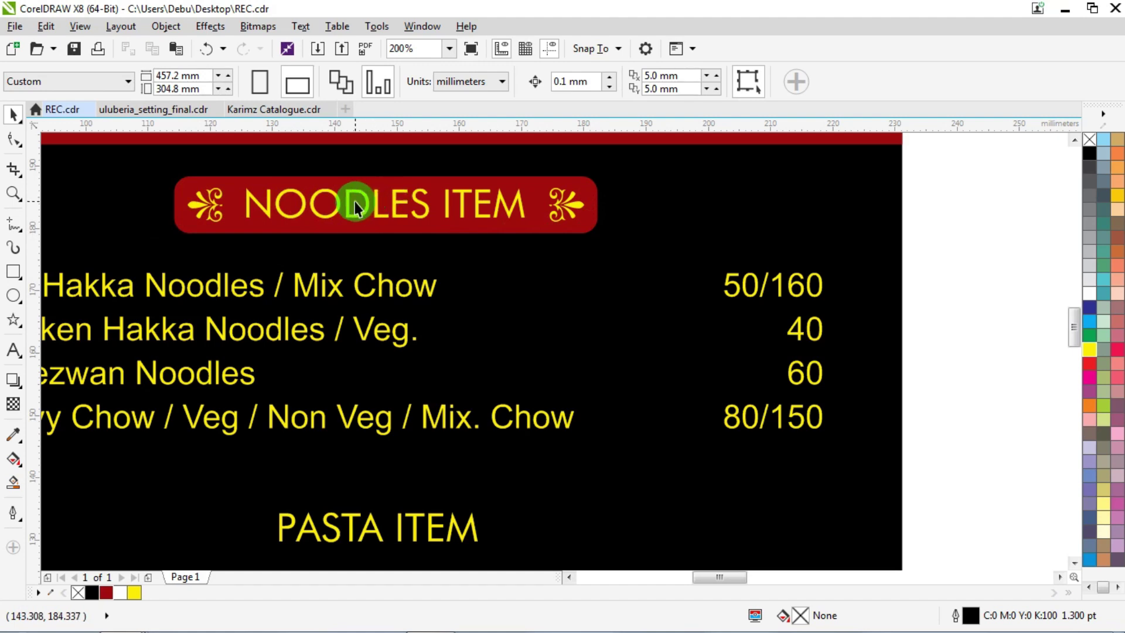
{"action": "scroll", "coordinate": [353, 201], "scroll_direction": "down", "scroll_amount": 2}
{"action": "left_click_drag", "start_coordinate": [462, 205], "coordinate": [835, 268]}
{"action": "left_click_drag", "start_coordinate": [725, 288], "coordinate": [422, 447]}
Square off all corners of the copied red rectangle by reducing its corner radius to 0 mm.
{"action": "scroll", "coordinate": [532, 452], "scroll_direction": "up", "scroll_amount": 1}
{"action": "scroll", "coordinate": [532, 452], "scroll_direction": "up", "scroll_amount": 1}
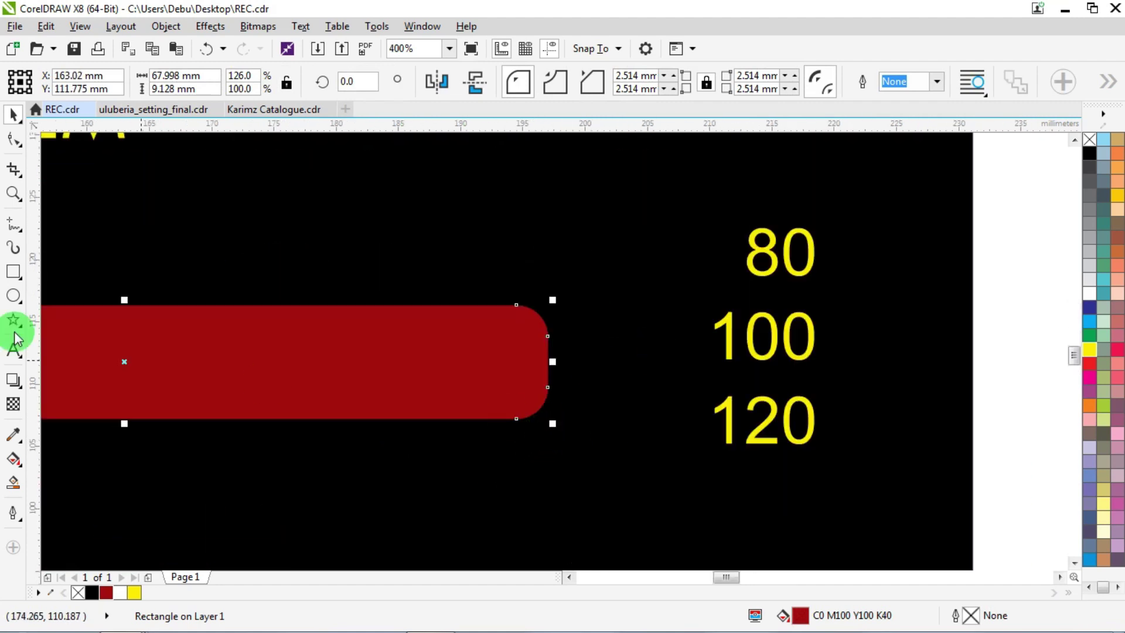
{"action": "left_click", "coordinate": [14, 140]}
{"action": "left_click", "coordinate": [448, 339]}
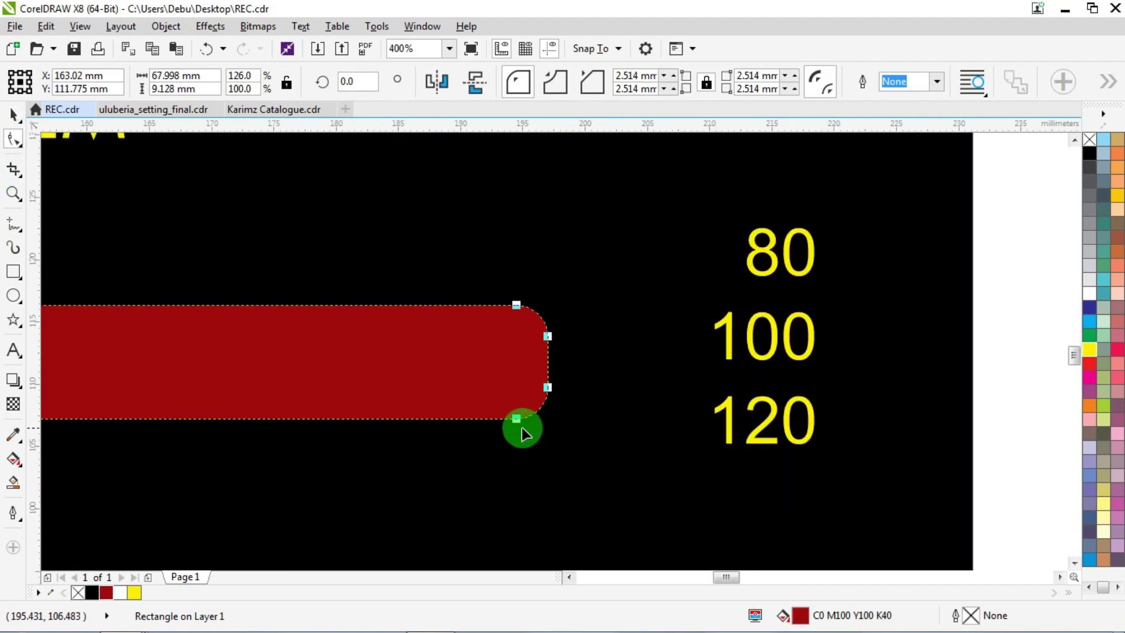
{"action": "left_click_drag", "start_coordinate": [515, 419], "coordinate": [588, 475]}
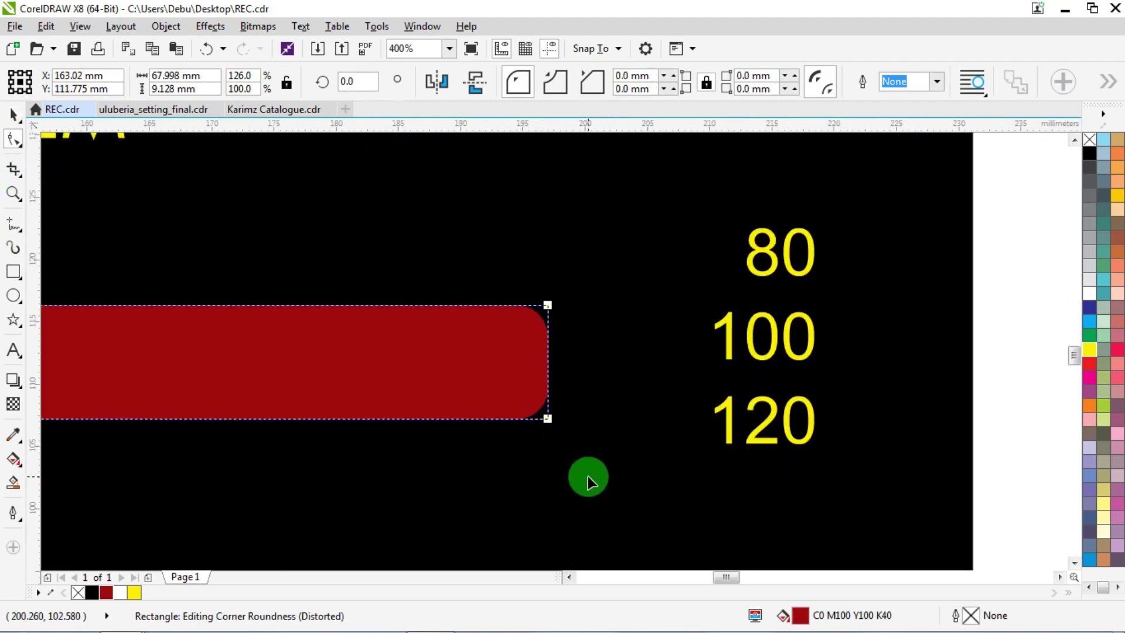
{"action": "left_click", "coordinate": [14, 115]}
{"action": "scroll", "coordinate": [184, 258], "scroll_direction": "down", "scroll_amount": 2}
{"action": "left_click", "coordinate": [574, 250]}
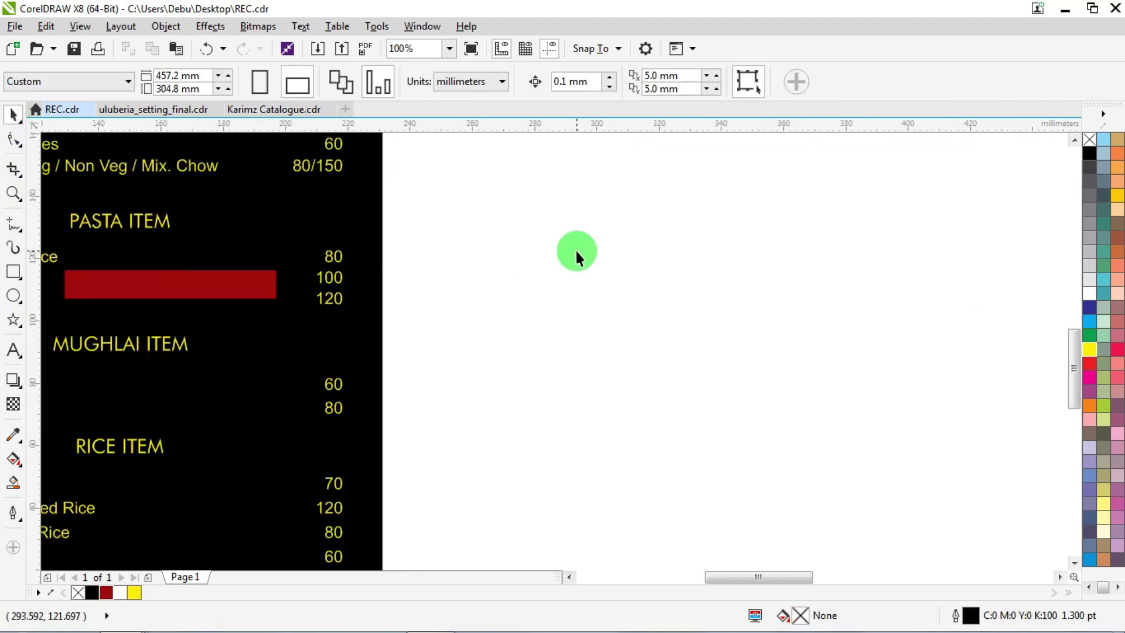
Start an import and browse Cliparts (E:) through All Cliparts, EPS Collection and EPS_Clipart to the Brush Strokes (001 - 160) folder.
{"action": "key", "text": "ctrl+i"}
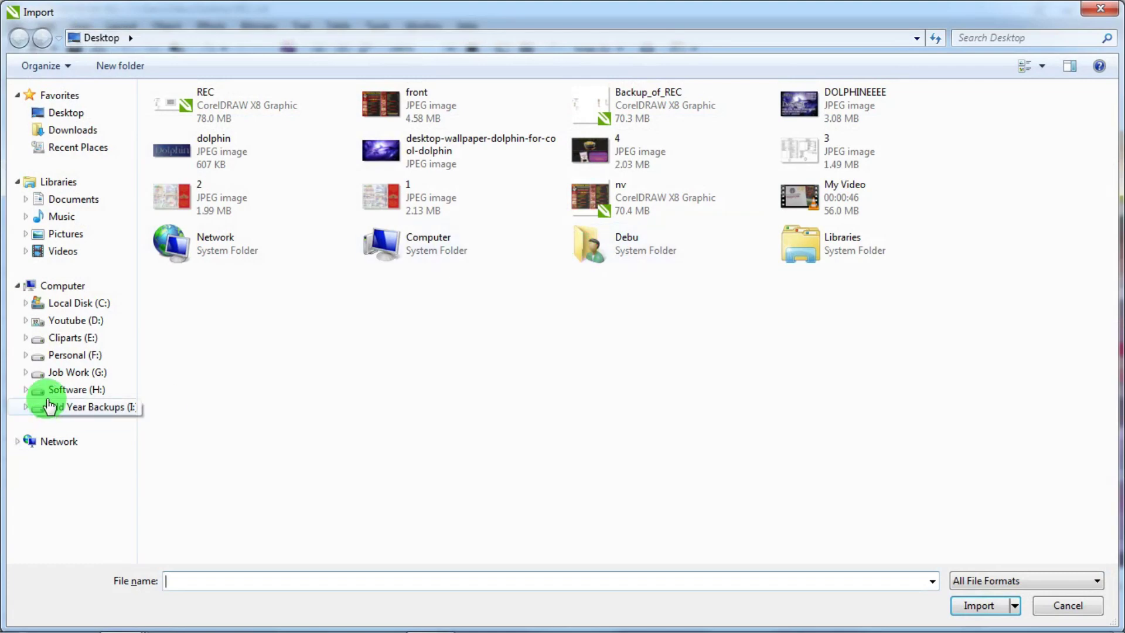
{"action": "left_click", "coordinate": [71, 340]}
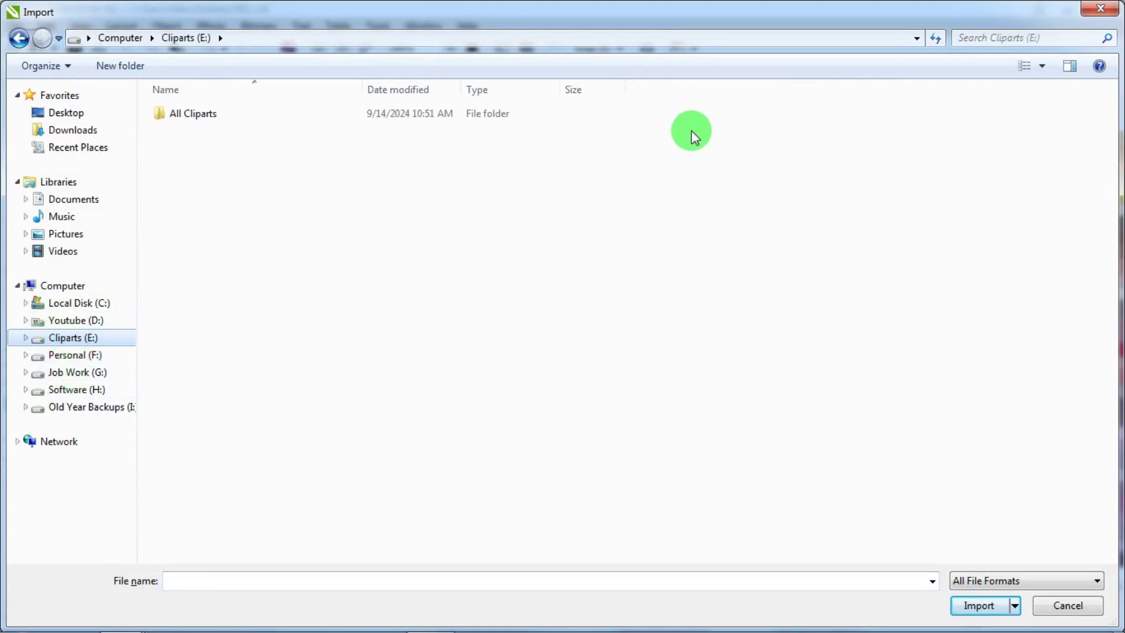
{"action": "double_click", "coordinate": [205, 118]}
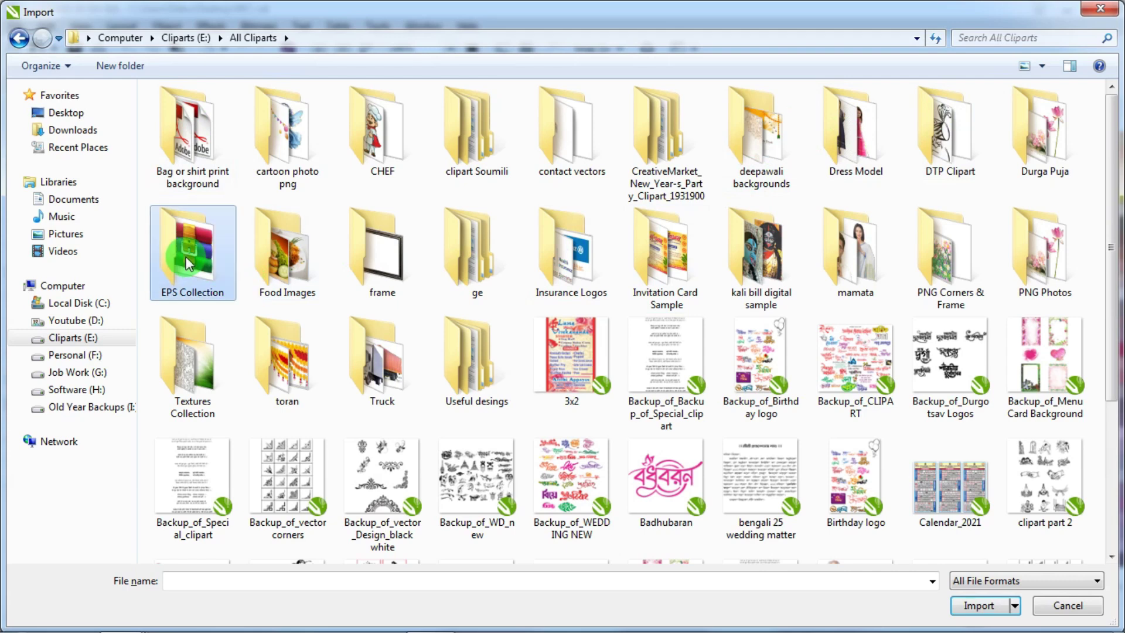
{"action": "double_click", "coordinate": [188, 263]}
{"action": "double_click", "coordinate": [188, 114]}
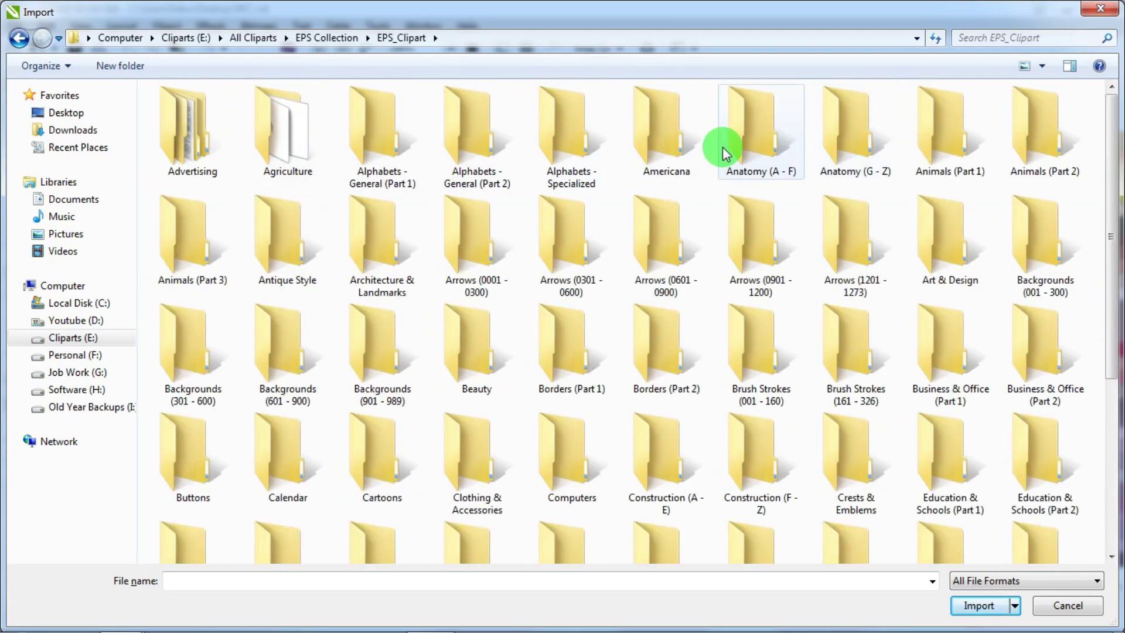
{"action": "key", "text": "b"}
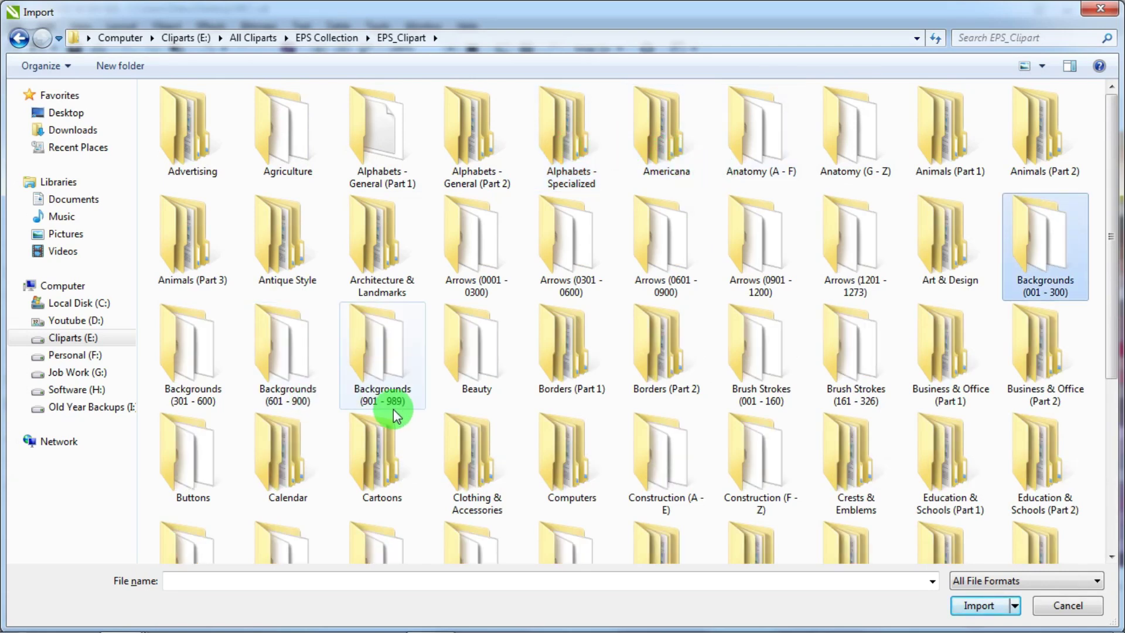
{"action": "key", "text": "b"}
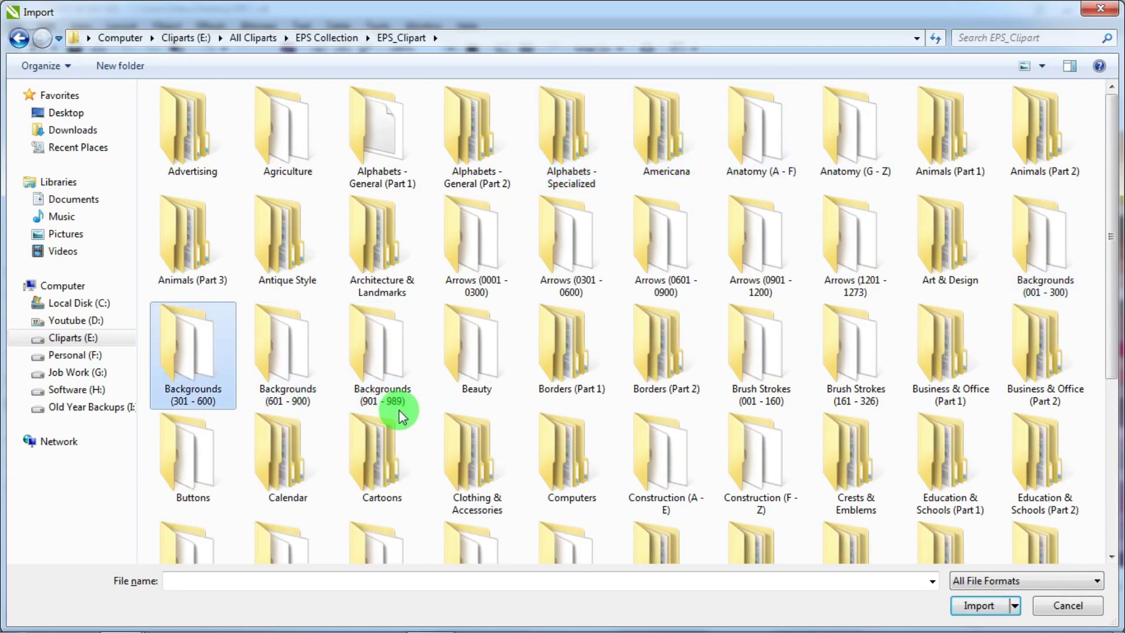
{"action": "left_click", "coordinate": [570, 355]}
{"action": "left_click", "coordinate": [663, 354]}
{"action": "double_click", "coordinate": [750, 354]}
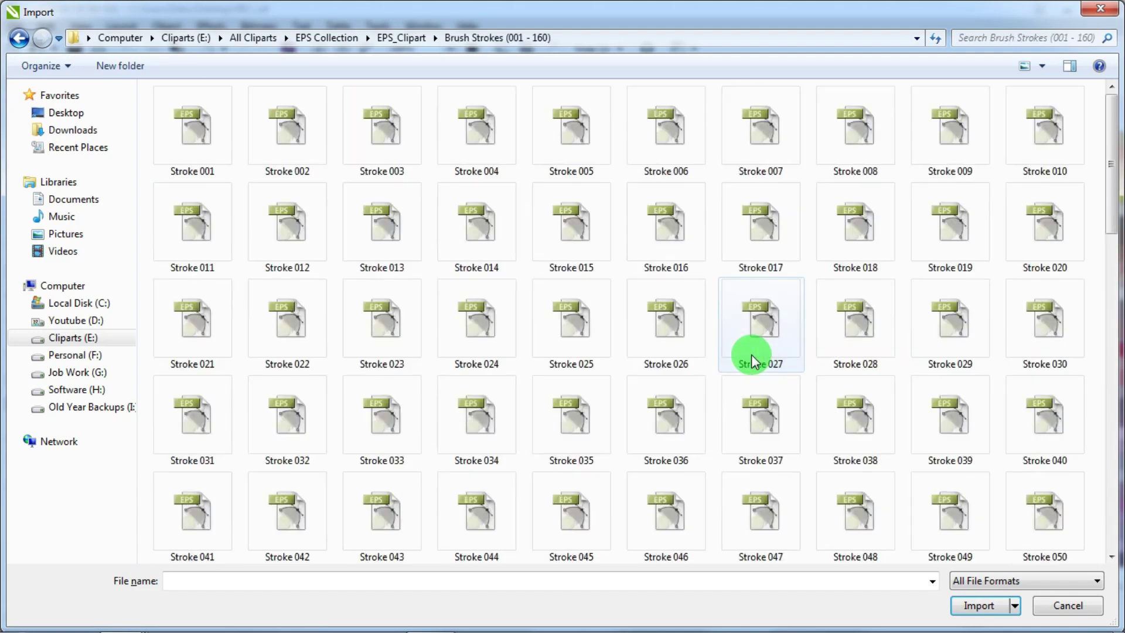
Import the EPS files Stroke 001 to Stroke 020 together.
{"action": "left_click", "coordinate": [209, 128]}
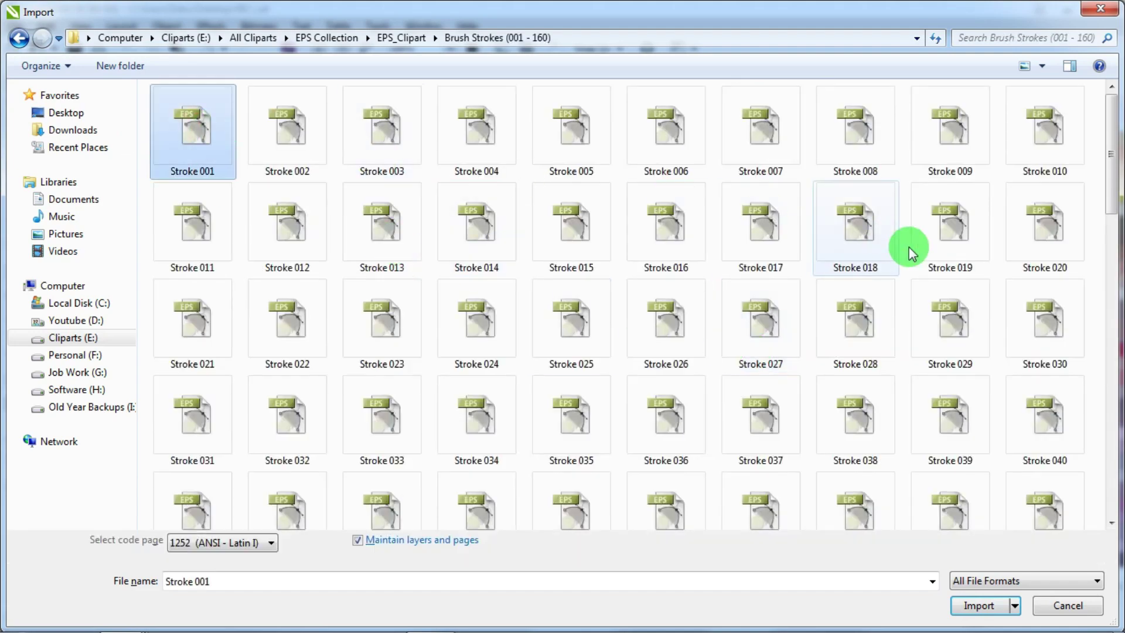
{"action": "left_click", "coordinate": [1052, 245], "text": "shift"}
{"action": "mouse_move", "coordinate": [1112, 158]}
{"action": "left_mouse_down"}
{"action": "mouse_move", "coordinate": [1109, 427]}
{"action": "mouse_move", "coordinate": [1112, 131]}
{"action": "left_mouse_up"}
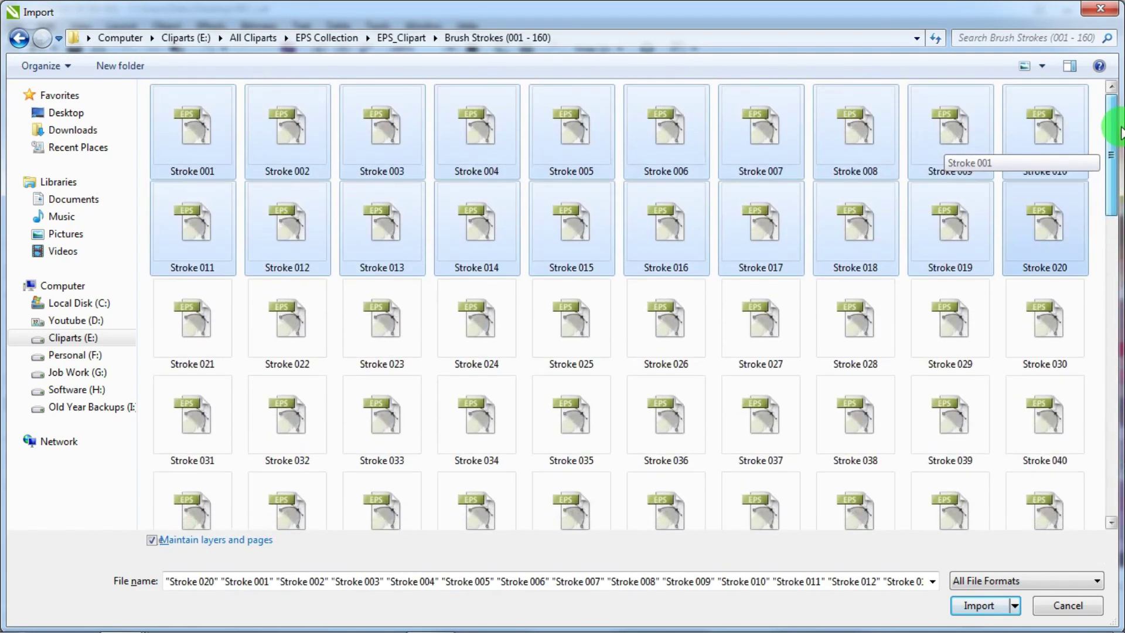
{"action": "left_click", "coordinate": [974, 605]}
Place the imported brush strokes Stroke 001 to Stroke 020 one by one across the empty area below the menu page.
{"action": "scroll", "coordinate": [252, 289], "scroll_direction": "down", "scroll_amount": 5}
{"action": "scroll", "coordinate": [357, 261], "scroll_direction": "down", "scroll_amount": 1}
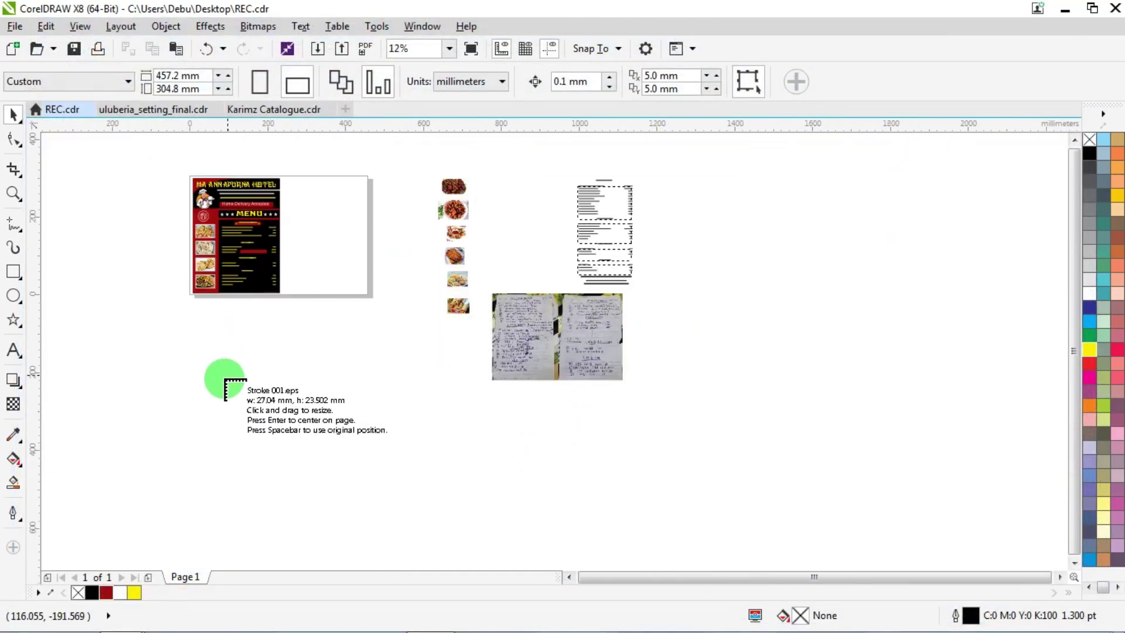
{"action": "scroll", "coordinate": [226, 376], "scroll_direction": "up", "scroll_amount": 1}
{"action": "left_click", "coordinate": [129, 304]}
{"action": "left_click", "coordinate": [218, 298]}
{"action": "left_click", "coordinate": [171, 345]}
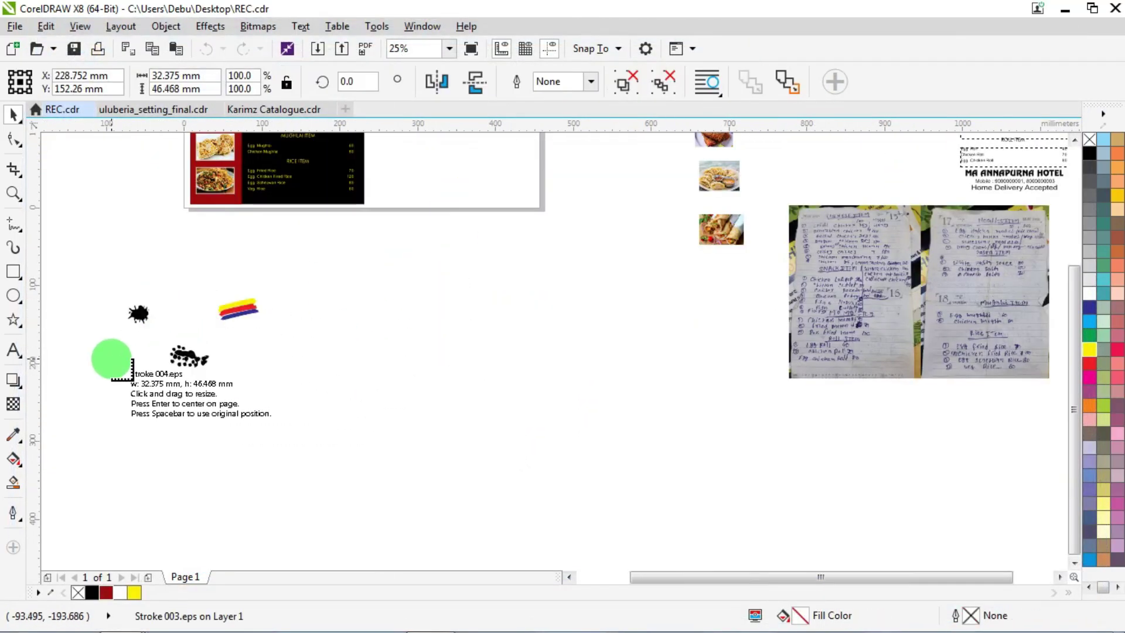
{"action": "left_click", "coordinate": [112, 358]}
{"action": "left_click", "coordinate": [250, 336]}
{"action": "left_click", "coordinate": [219, 399]}
{"action": "left_click", "coordinate": [134, 419]}
{"action": "left_click", "coordinate": [328, 364]}
{"action": "left_click", "coordinate": [272, 424]}
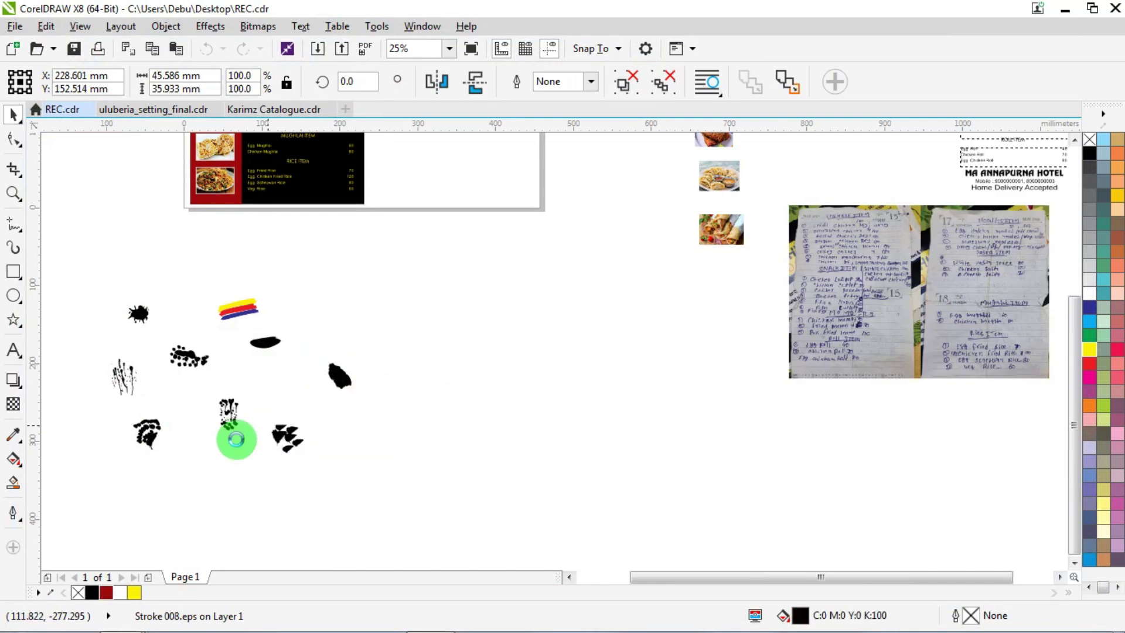
{"action": "left_click", "coordinate": [202, 459]}
{"action": "left_click", "coordinate": [396, 422]}
{"action": "left_click", "coordinate": [368, 343]}
{"action": "left_click", "coordinate": [412, 303]}
{"action": "left_click", "coordinate": [486, 335]}
{"action": "left_click", "coordinate": [509, 413]}
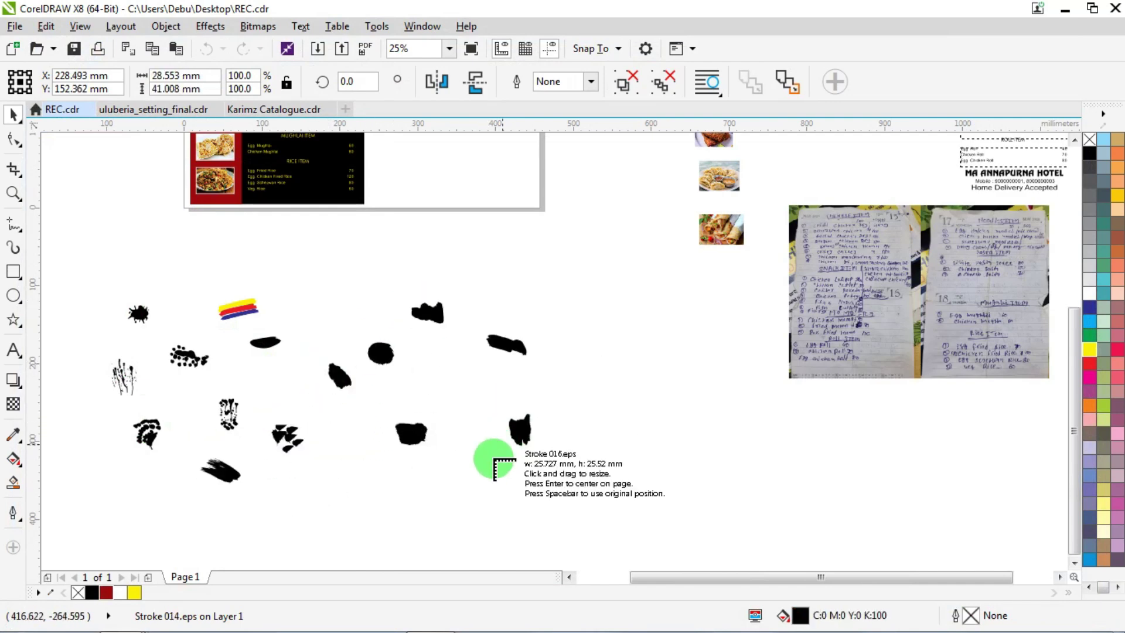
{"action": "left_click", "coordinate": [472, 472]}
{"action": "left_click", "coordinate": [366, 487]}
{"action": "left_click", "coordinate": [296, 485]}
{"action": "left_click", "coordinate": [612, 452]}
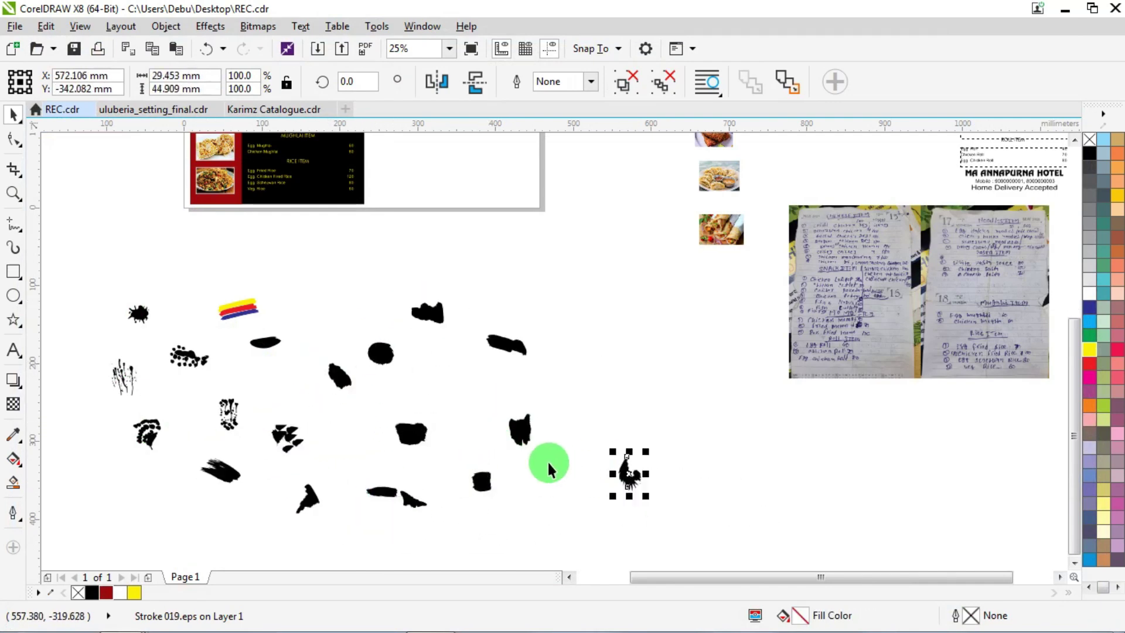
{"action": "left_click", "coordinate": [557, 333]}
Move Stroke 010 away from the other brush strokes and delete all the others.
{"action": "mouse_move", "coordinate": [227, 473]}
{"action": "left_mouse_down"}
{"action": "mouse_move", "coordinate": [553, 306]}
{"action": "mouse_move", "coordinate": [580, 249]}
{"action": "left_mouse_up"}
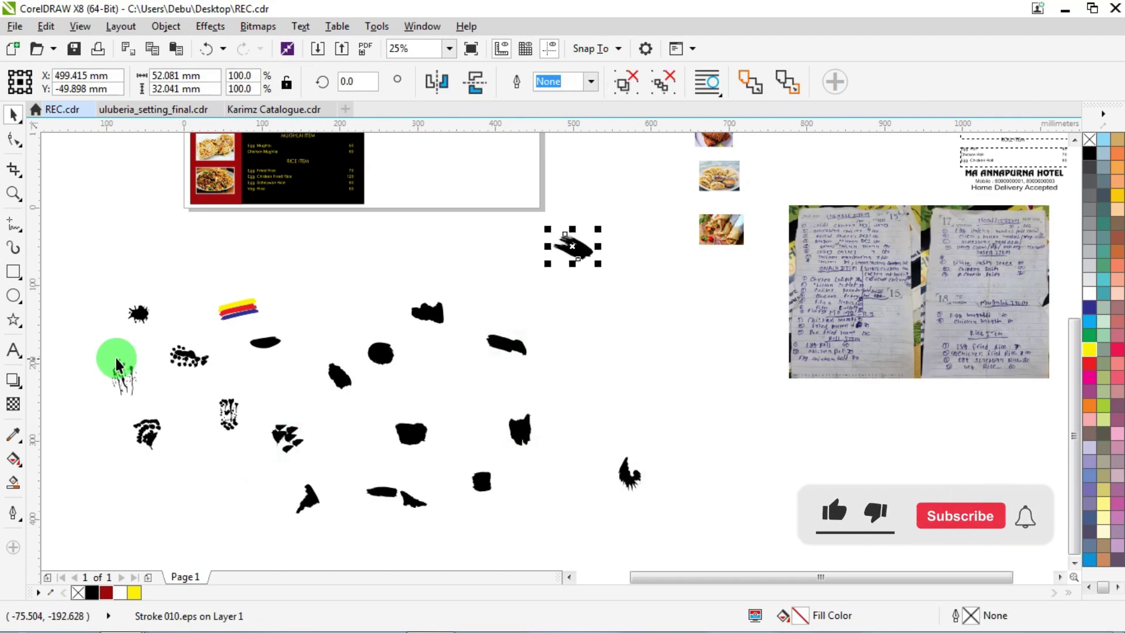
{"action": "left_click_drag", "start_coordinate": [63, 269], "coordinate": [456, 522]}
{"action": "key", "text": "Delete"}
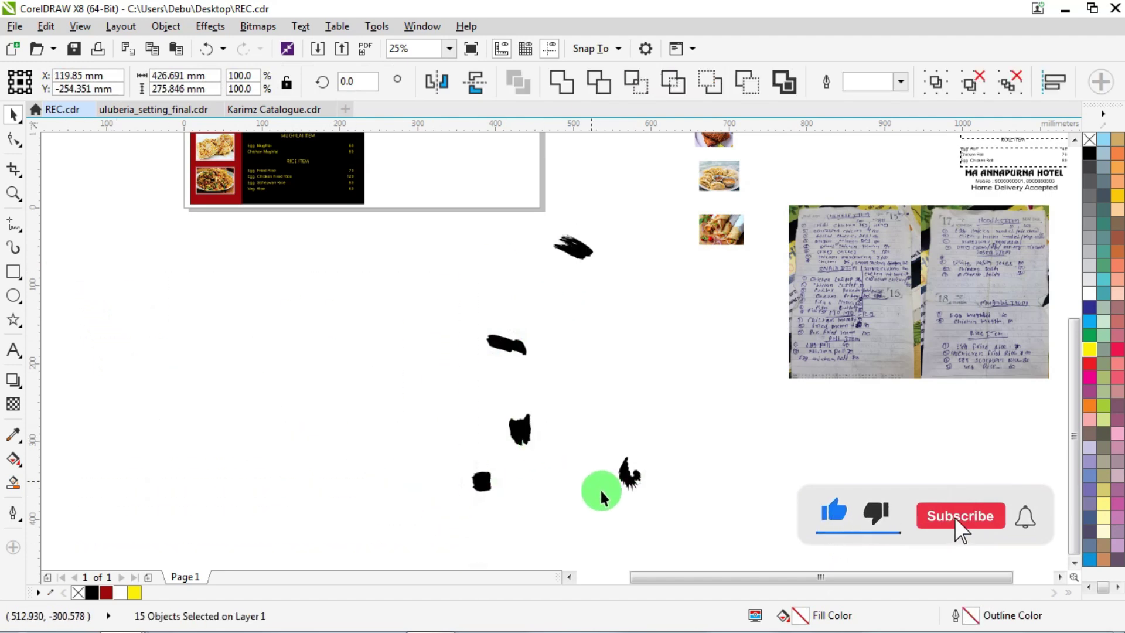
{"action": "left_click_drag", "start_coordinate": [698, 519], "coordinate": [346, 251]}
{"action": "key", "text": "Delete"}
{"action": "scroll", "coordinate": [450, 304], "scroll_direction": "down", "scroll_amount": 1}
{"action": "scroll", "coordinate": [450, 304], "scroll_direction": "up", "scroll_amount": 1}
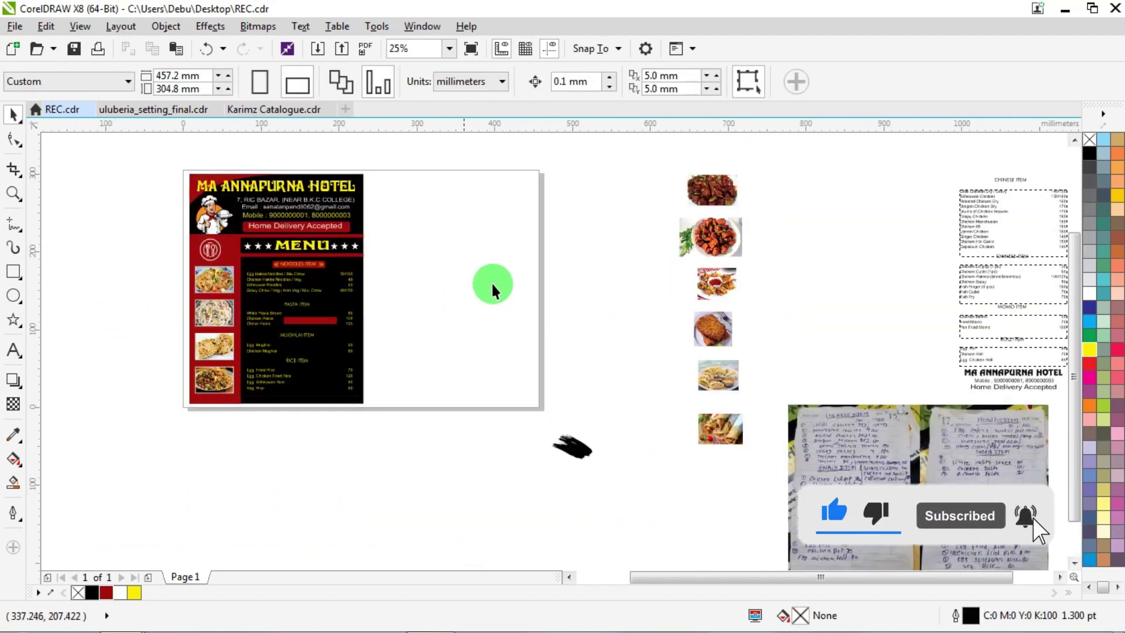
Move Stroke 010 and the square-cornered red rectangle side by side onto the blank area beside the menu.
{"action": "mouse_move", "coordinate": [585, 463]}
{"action": "left_mouse_down"}
{"action": "mouse_move", "coordinate": [408, 293]}
{"action": "mouse_move", "coordinate": [466, 283]}
{"action": "left_mouse_up"}
{"action": "left_click", "coordinate": [316, 321]}
{"action": "scroll", "coordinate": [401, 267], "scroll_direction": "up", "scroll_amount": 2}
{"action": "left_click", "coordinate": [409, 263]}
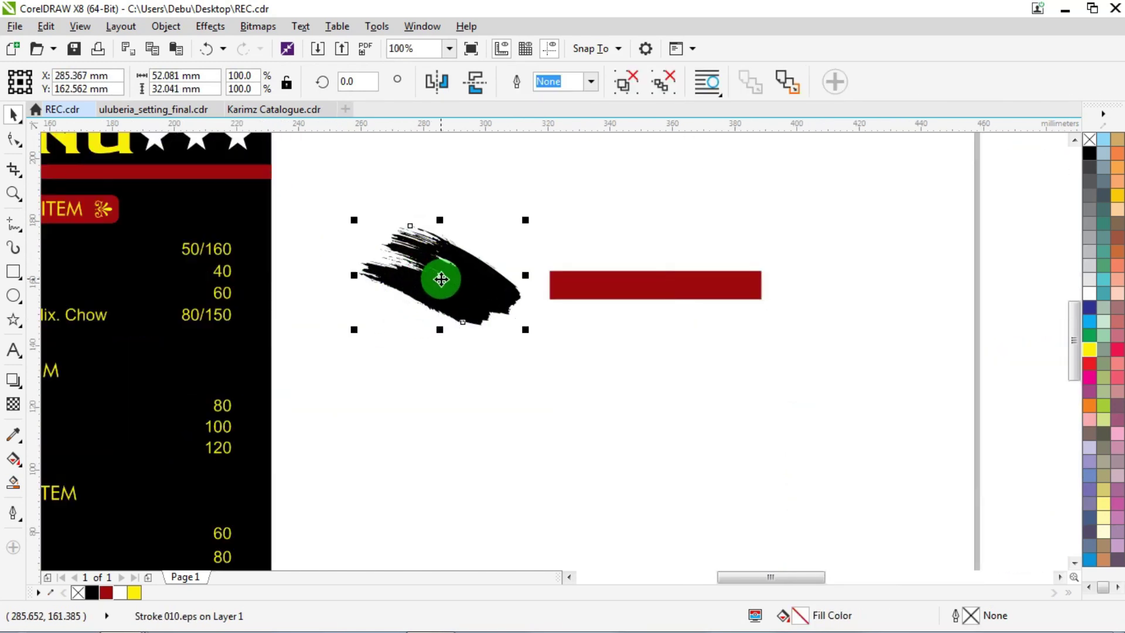
Rotate the brush stroke about 25.5 degrees to lie nearly horizontal and fill it with the banner's dark red (C0 M100 Y100 K40).
{"action": "left_click", "coordinate": [439, 276]}
{"action": "left_click_drag", "start_coordinate": [535, 334], "coordinate": [560, 278]}
{"action": "left_click", "coordinate": [525, 201]}
{"action": "left_click", "coordinate": [455, 276]}
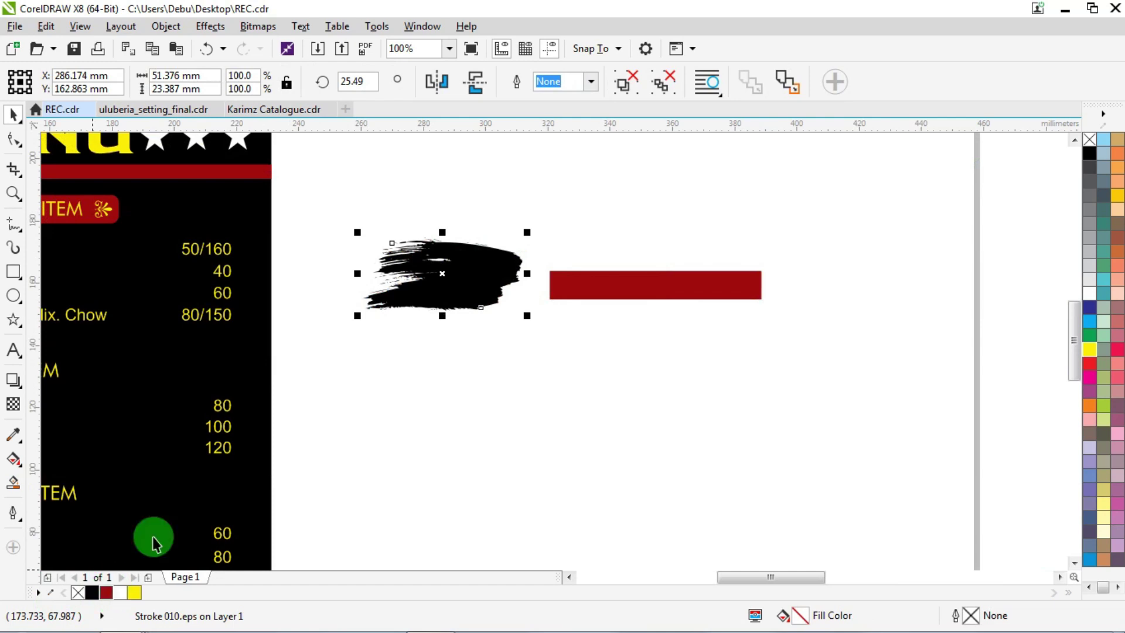
{"action": "left_click", "coordinate": [106, 592]}
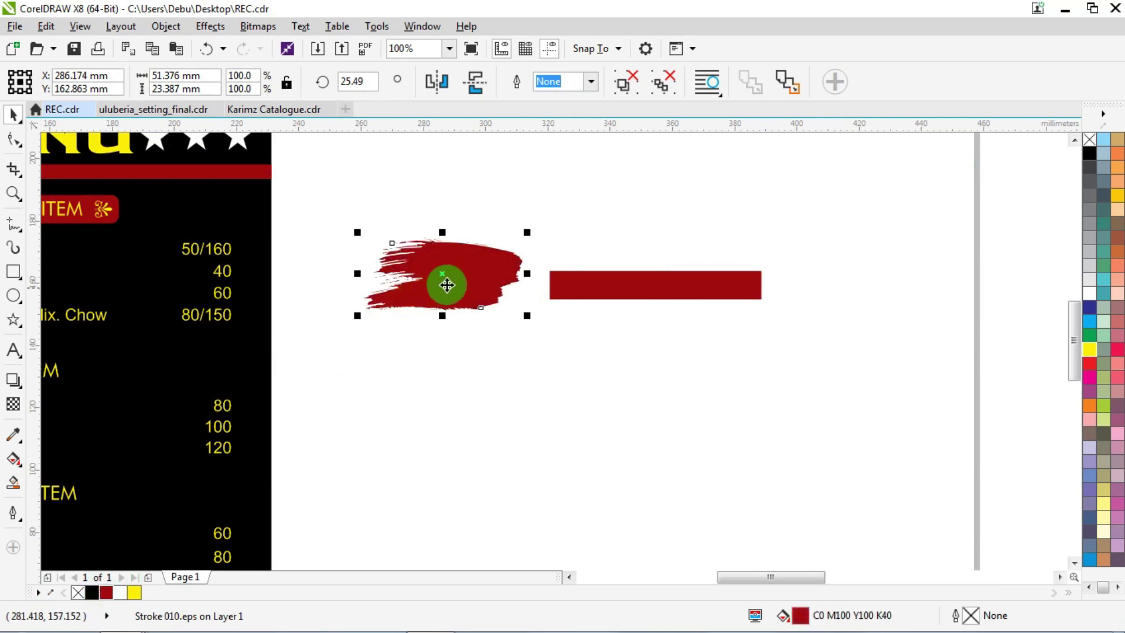
Shrink the red brush stroke to about 8.6 × 9.3 mm and fit it over the left end of the red rectangle.
{"action": "scroll", "coordinate": [447, 281], "scroll_direction": "up", "scroll_amount": 2}
{"action": "mouse_move", "coordinate": [584, 197]}
{"action": "left_mouse_down"}
{"action": "mouse_move", "coordinate": [522, 251]}
{"action": "mouse_move", "coordinate": [459, 256]}
{"action": "mouse_move", "coordinate": [658, 291]}
{"action": "mouse_move", "coordinate": [624, 308]}
{"action": "mouse_move", "coordinate": [628, 322]}
{"action": "left_mouse_up"}
{"action": "scroll", "coordinate": [657, 291], "scroll_direction": "up", "scroll_amount": 4}
{"action": "mouse_move", "coordinate": [624, 269]}
{"action": "left_mouse_down"}
{"action": "mouse_move", "coordinate": [648, 204]}
{"action": "mouse_move", "coordinate": [669, 216]}
{"action": "mouse_move", "coordinate": [603, 288]}
{"action": "mouse_move", "coordinate": [593, 276]}
{"action": "left_mouse_up"}
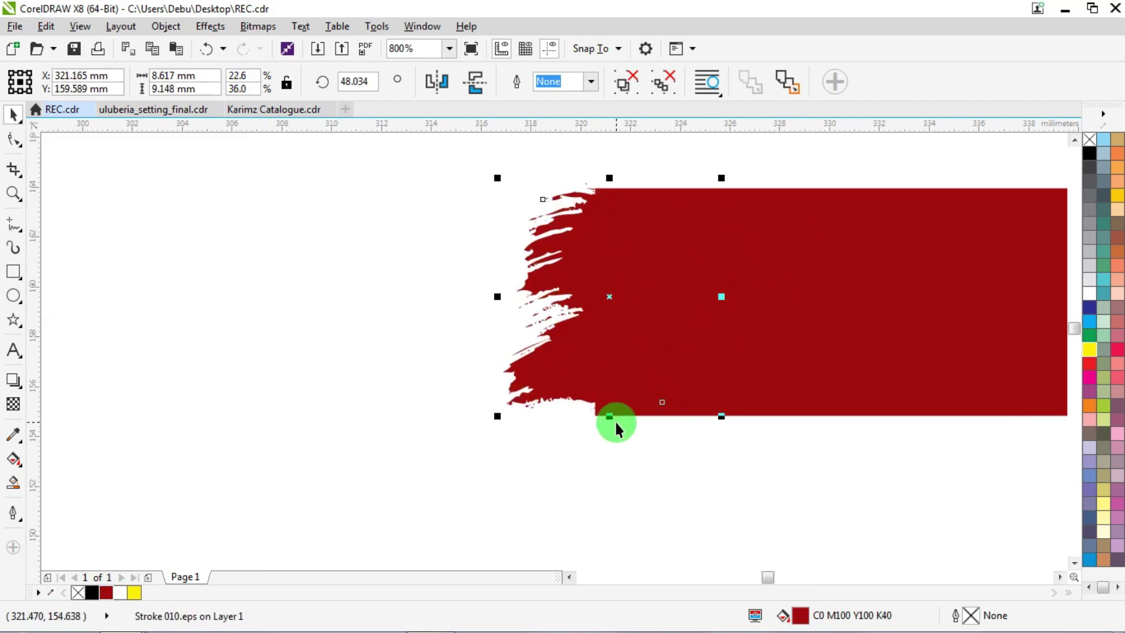
{"action": "left_click_drag", "start_coordinate": [612, 417], "coordinate": [609, 420]}
{"action": "scroll", "coordinate": [479, 282], "scroll_direction": "down", "scroll_amount": 2}
{"action": "scroll", "coordinate": [488, 311], "scroll_direction": "up", "scroll_amount": 2}
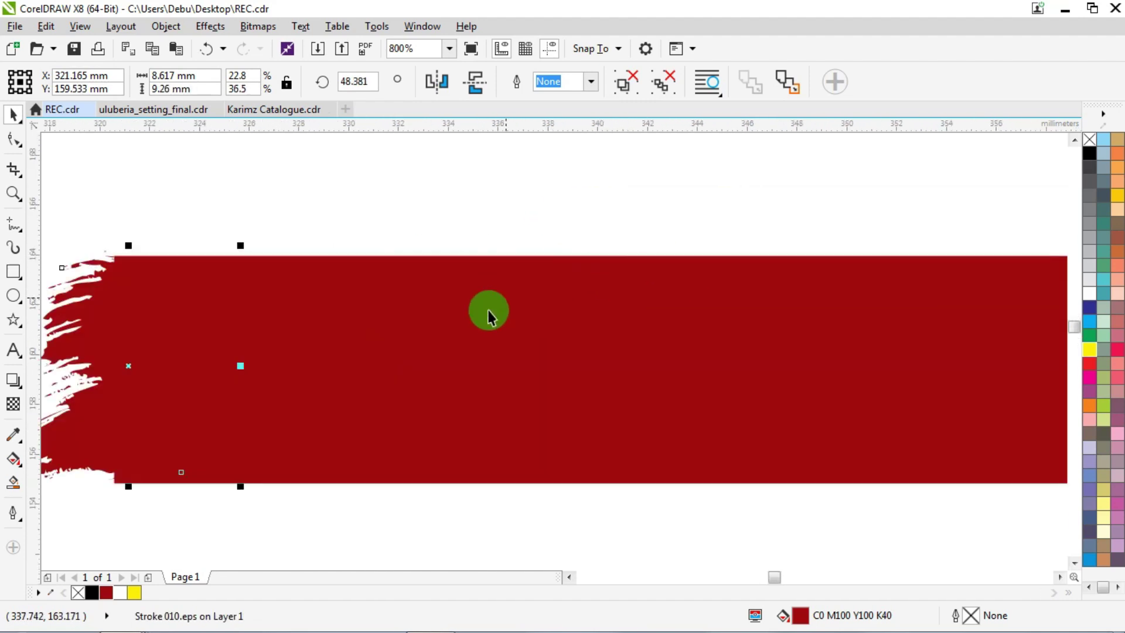
Make a horizontally mirrored copy of the brush end and align it to the right end of the red rectangle.
{"action": "scroll", "coordinate": [462, 310], "scroll_direction": "down", "scroll_amount": 1}
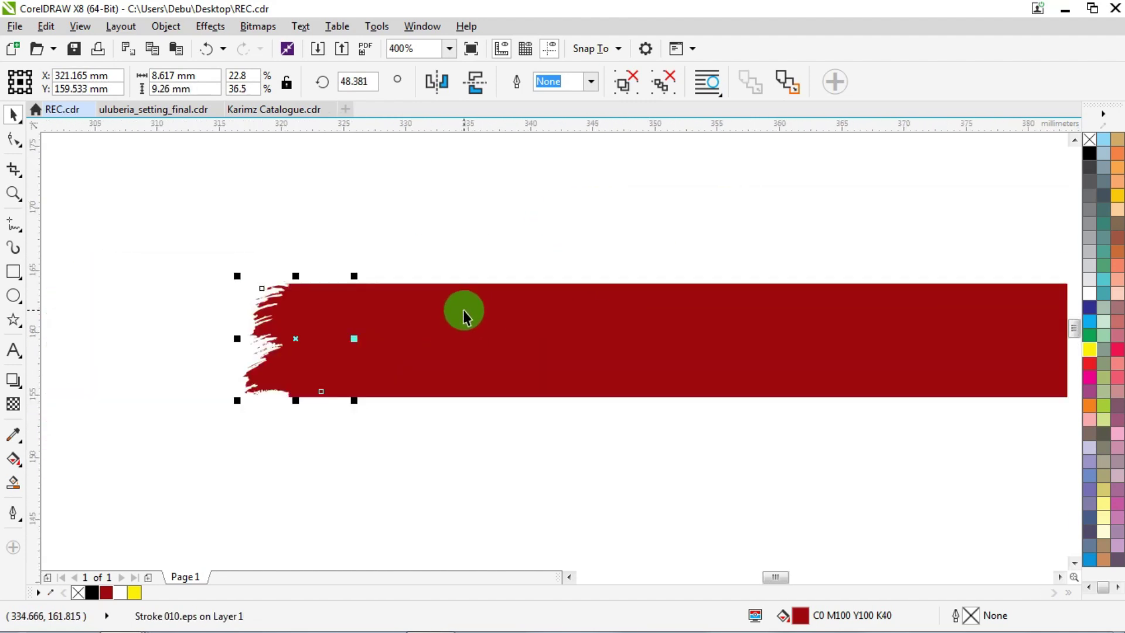
{"action": "left_click", "coordinate": [436, 82]}
{"action": "left_click", "coordinate": [553, 360], "text": "shift"}
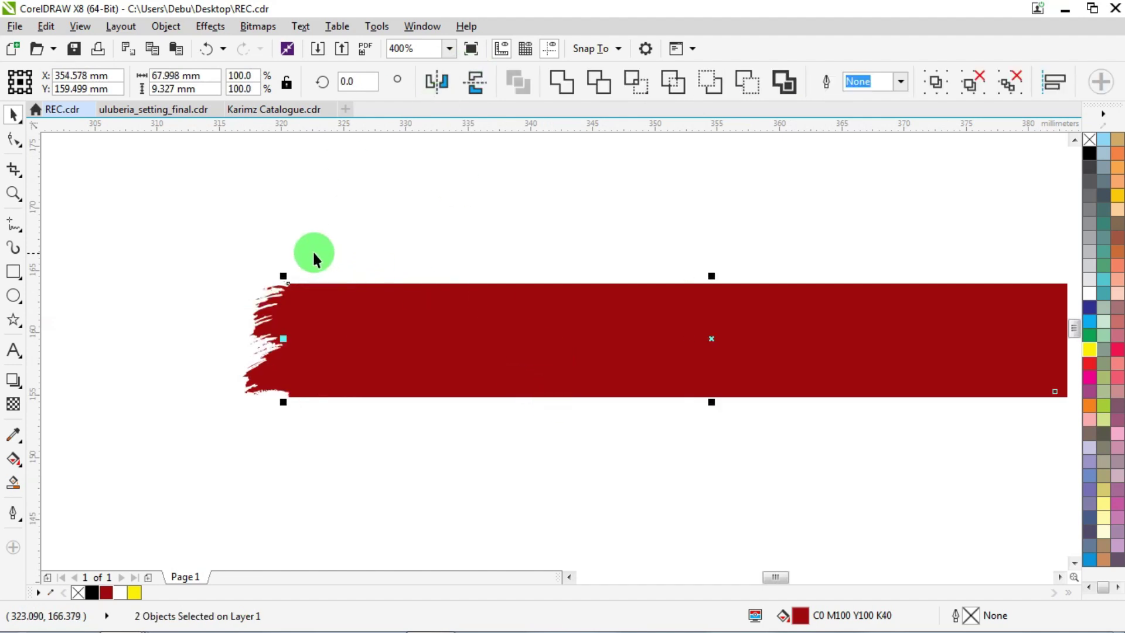
{"action": "scroll", "coordinate": [311, 251], "scroll_direction": "down", "scroll_amount": 1}
{"action": "mouse_move", "coordinate": [832, 216]}
{"action": "left_mouse_down"}
{"action": "mouse_move", "coordinate": [588, 382]}
{"action": "mouse_move", "coordinate": [720, 310]}
{"action": "left_mouse_up"}
{"action": "scroll", "coordinate": [720, 310], "scroll_direction": "up", "scroll_amount": 2}
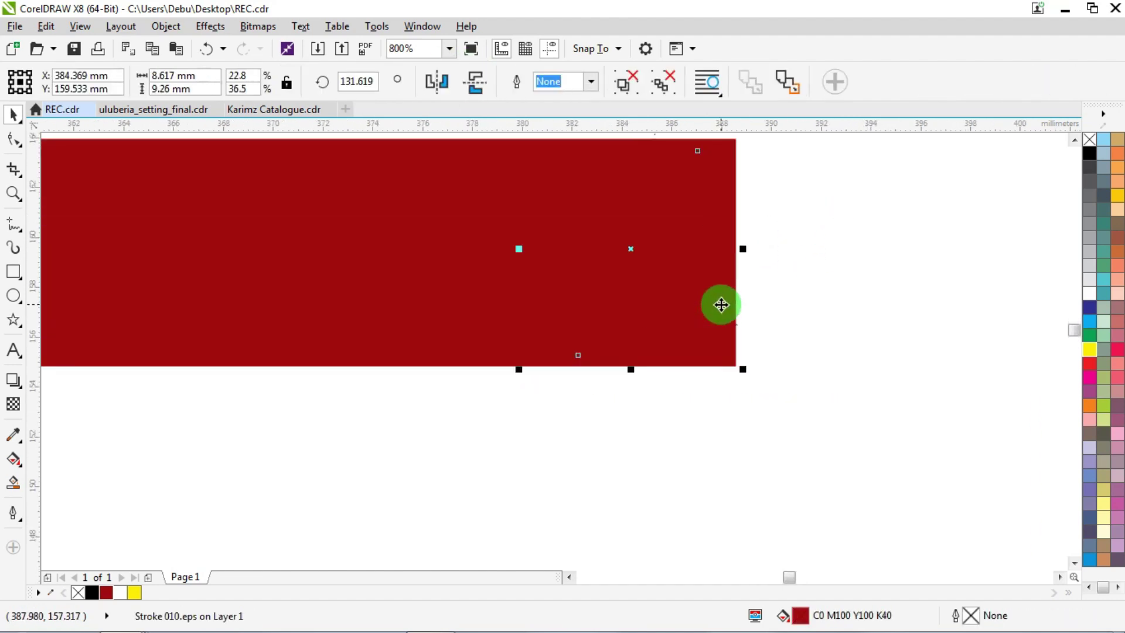
Nudge the mirrored brush end outward past the rectangle's right edge and stretch its height to about 9.9 mm.
{"action": "key", "text": "Right"}
{"action": "key", "text": "Right"}
{"action": "key", "text": "Right"}
{"action": "key", "text": "Right"}
{"action": "key", "text": "Right"}
{"action": "key", "text": "Right"}
{"action": "key", "text": "Right"}
{"action": "key", "text": "Right"}
{"action": "key", "text": "Right"}
{"action": "key", "text": "Right"}
{"action": "key", "text": "Right"}
{"action": "key", "text": "Right"}
{"action": "key", "text": "Right"}
{"action": "key", "text": "Right"}
{"action": "key", "text": "Right"}
{"action": "key", "text": "Right"}
{"action": "key", "text": "Right"}
{"action": "key", "text": "Right"}
{"action": "key", "text": "Right"}
{"action": "key", "text": "Right"}
{"action": "key", "text": "Right"}
{"action": "key", "text": "Right"}
{"action": "key", "text": "Right"}
{"action": "key", "text": "Right"}
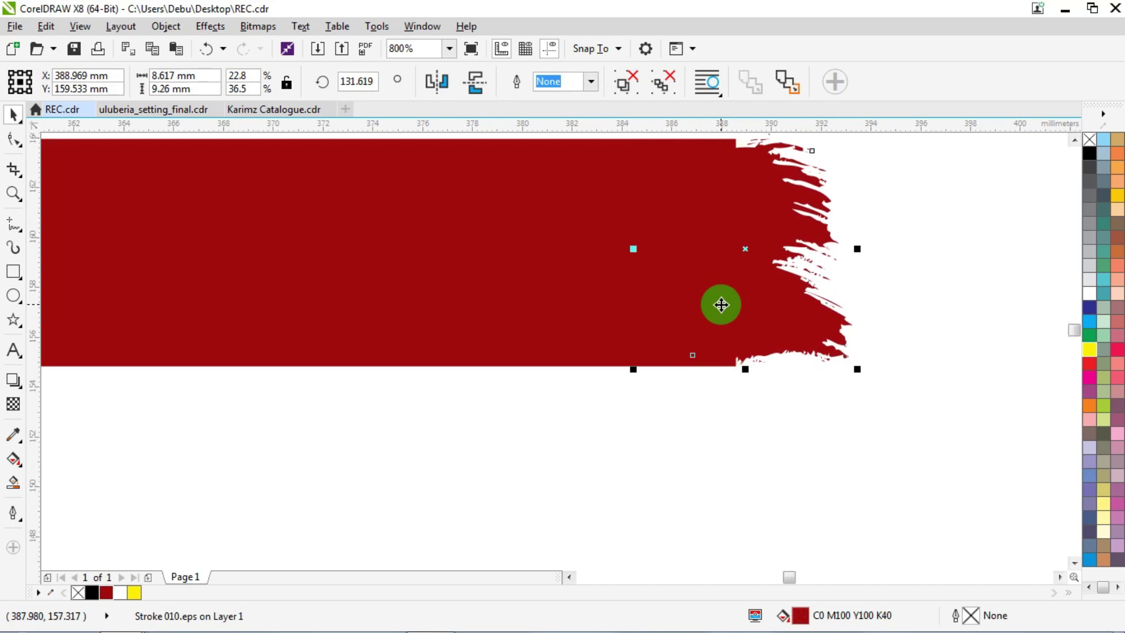
{"action": "scroll", "coordinate": [667, 258], "scroll_direction": "down", "scroll_amount": 1}
{"action": "scroll", "coordinate": [718, 205], "scroll_direction": "up", "scroll_amount": 1}
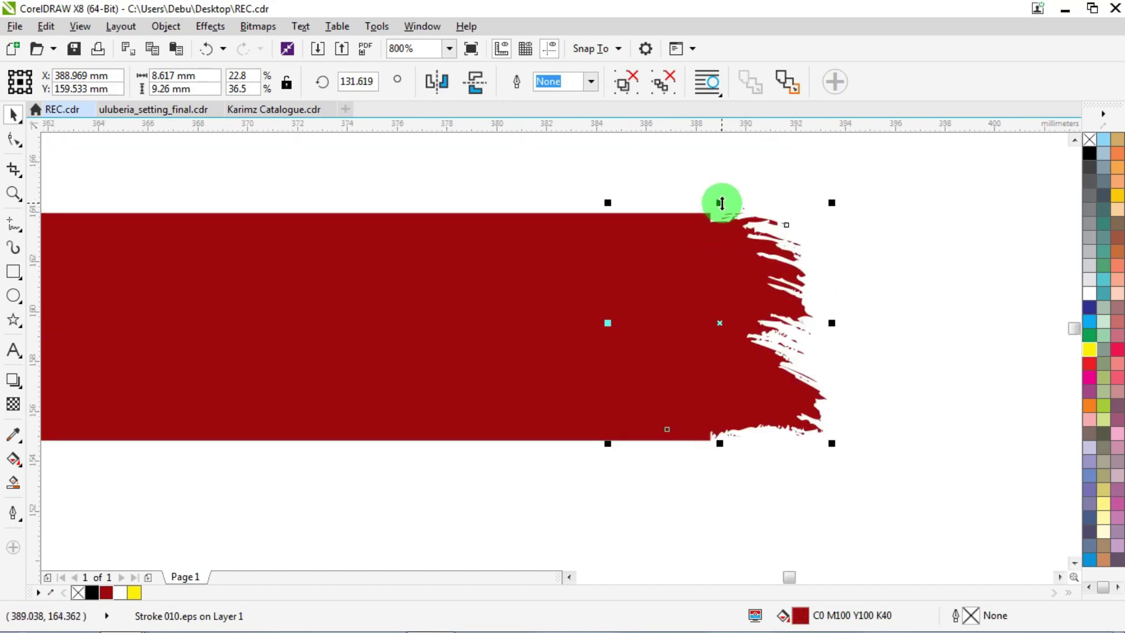
{"action": "mouse_move", "coordinate": [719, 203]}
{"action": "left_mouse_down"}
{"action": "mouse_move", "coordinate": [733, 195]}
{"action": "mouse_move", "coordinate": [721, 192]}
{"action": "left_mouse_up"}
{"action": "scroll", "coordinate": [753, 295], "scroll_direction": "down", "scroll_amount": 2}
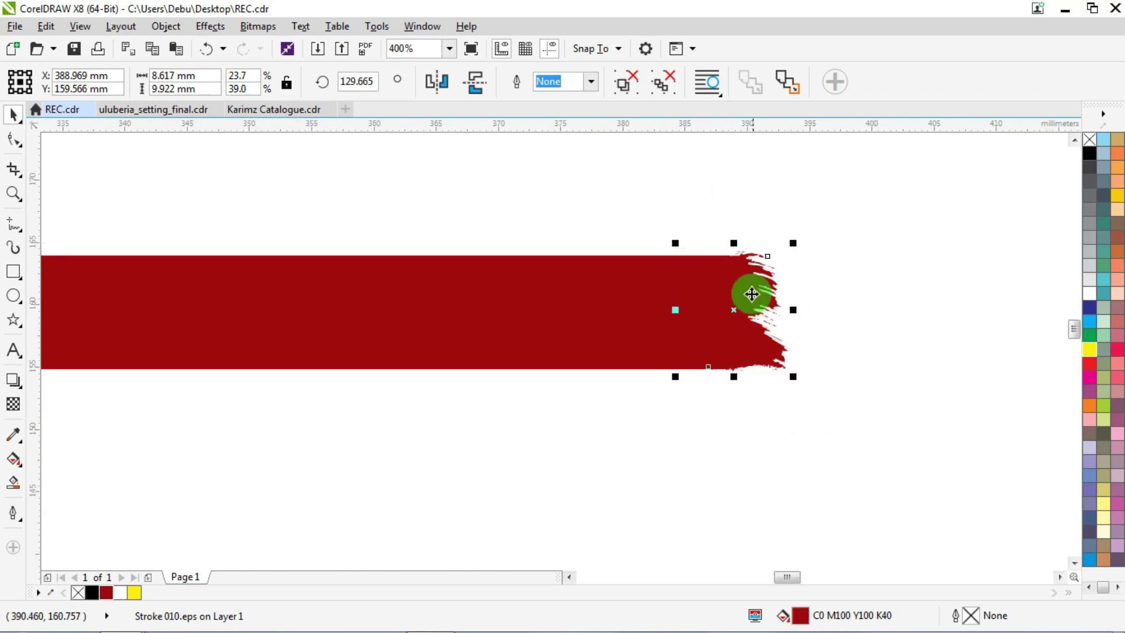
Stretch the left brush end vertically so it covers the full height of the red rectangle's edge.
{"action": "scroll", "coordinate": [176, 301], "scroll_direction": "up", "scroll_amount": 2}
{"action": "left_click", "coordinate": [175, 290]}
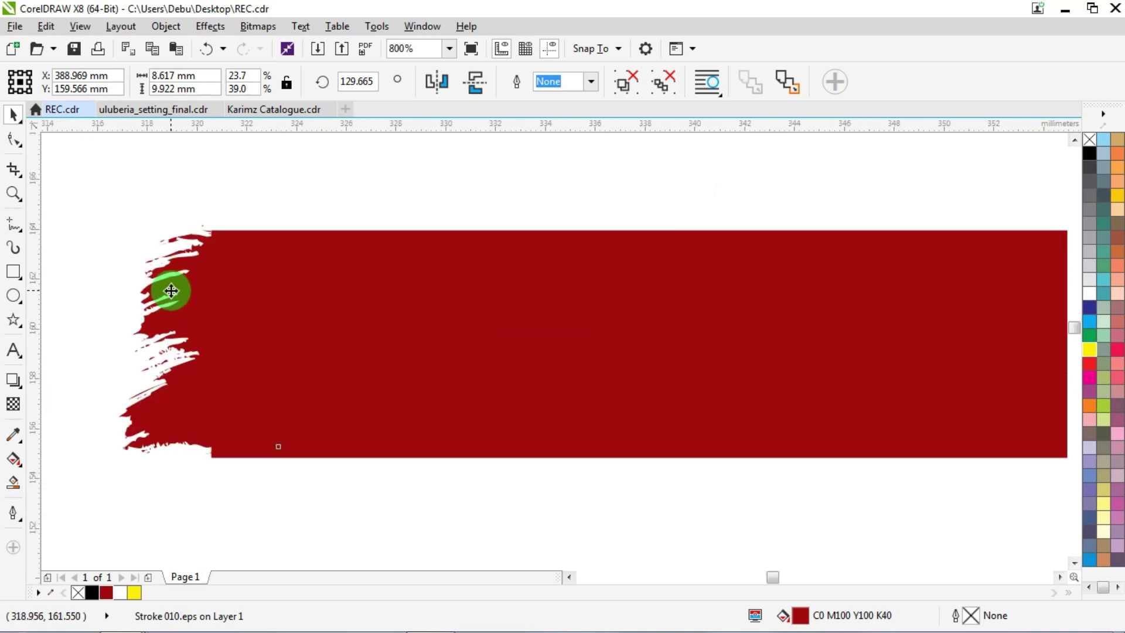
{"action": "left_click_drag", "start_coordinate": [227, 463], "coordinate": [232, 468]}
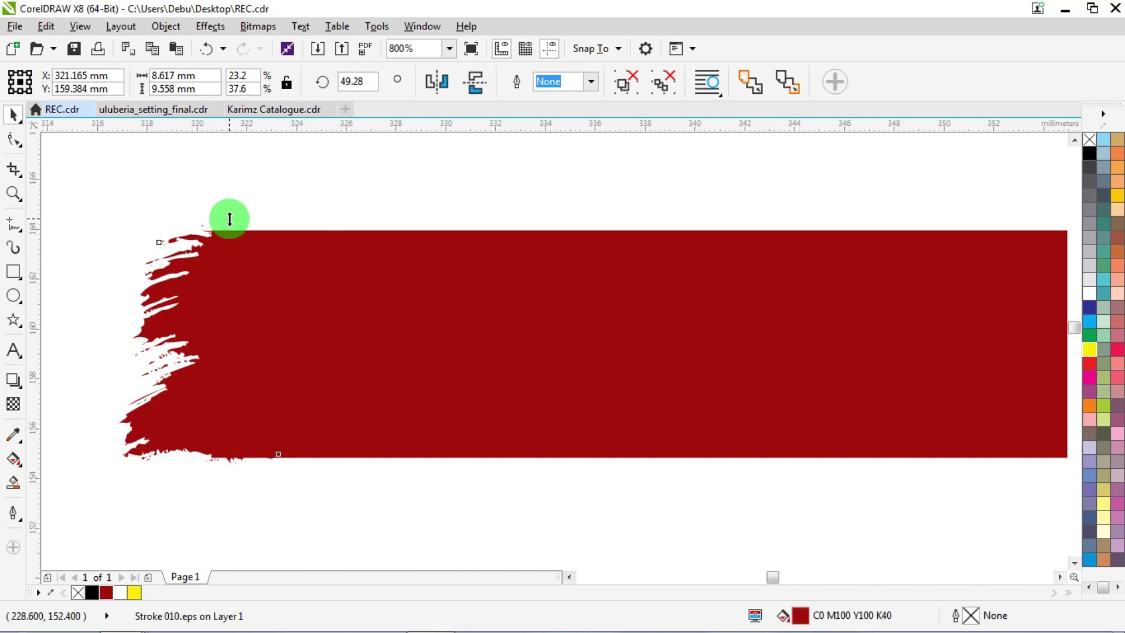
{"action": "left_click_drag", "start_coordinate": [229, 219], "coordinate": [247, 220]}
{"action": "scroll", "coordinate": [247, 220], "scroll_direction": "down", "scroll_amount": 2}
Weld the rectangle and both brush ends into one shape and resize it to about 72.9 × 15.3 mm.
{"action": "left_click", "coordinate": [623, 155]}
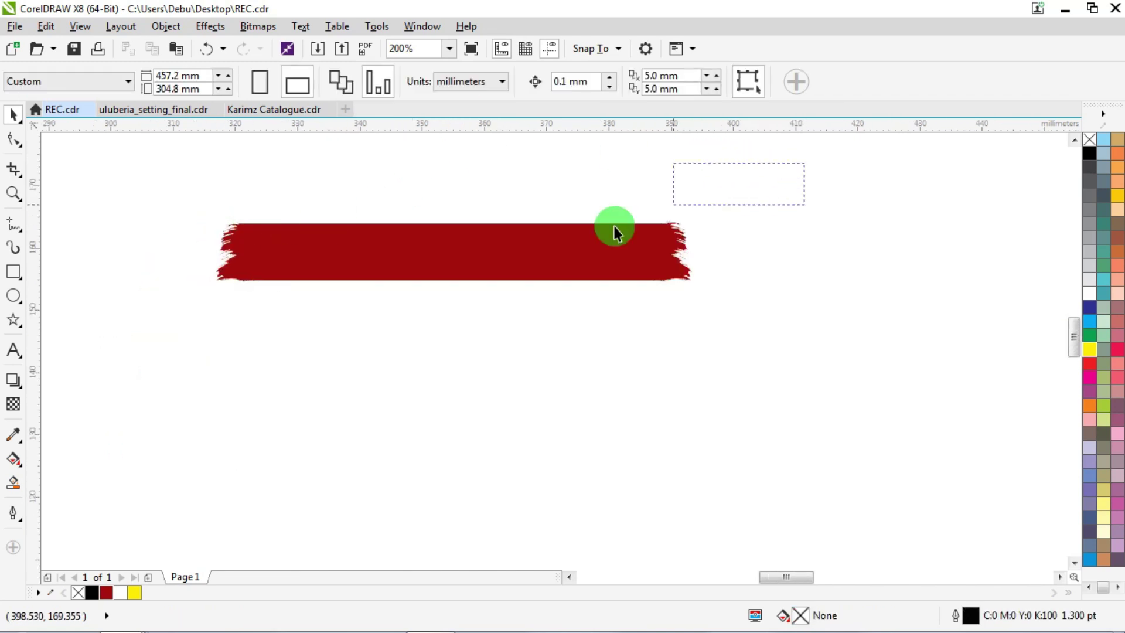
{"action": "left_click_drag", "start_coordinate": [615, 232], "coordinate": [143, 359]}
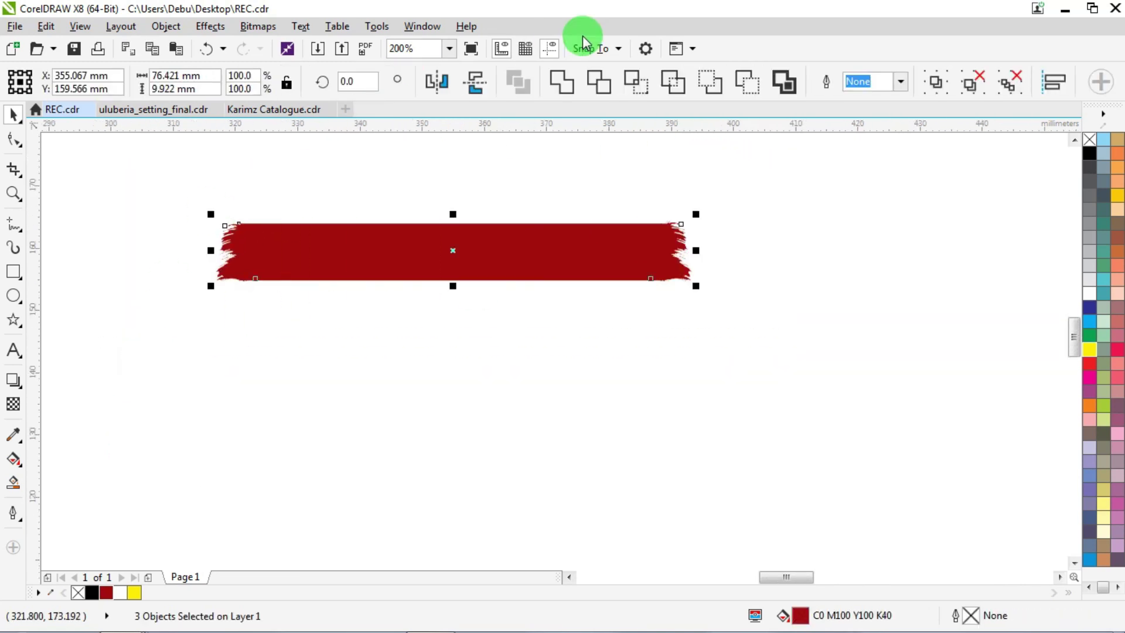
{"action": "left_click", "coordinate": [559, 88]}
{"action": "left_click_drag", "start_coordinate": [453, 286], "coordinate": [451, 319]}
{"action": "left_click", "coordinate": [567, 377]}
{"action": "left_click", "coordinate": [489, 281]}
{"action": "left_click_drag", "start_coordinate": [701, 265], "coordinate": [673, 265]}
Compare the brush-edged red banner with the rounded NOODLES ITEM banner on the menu.
{"action": "scroll", "coordinate": [674, 265], "scroll_direction": "down", "scroll_amount": 2}
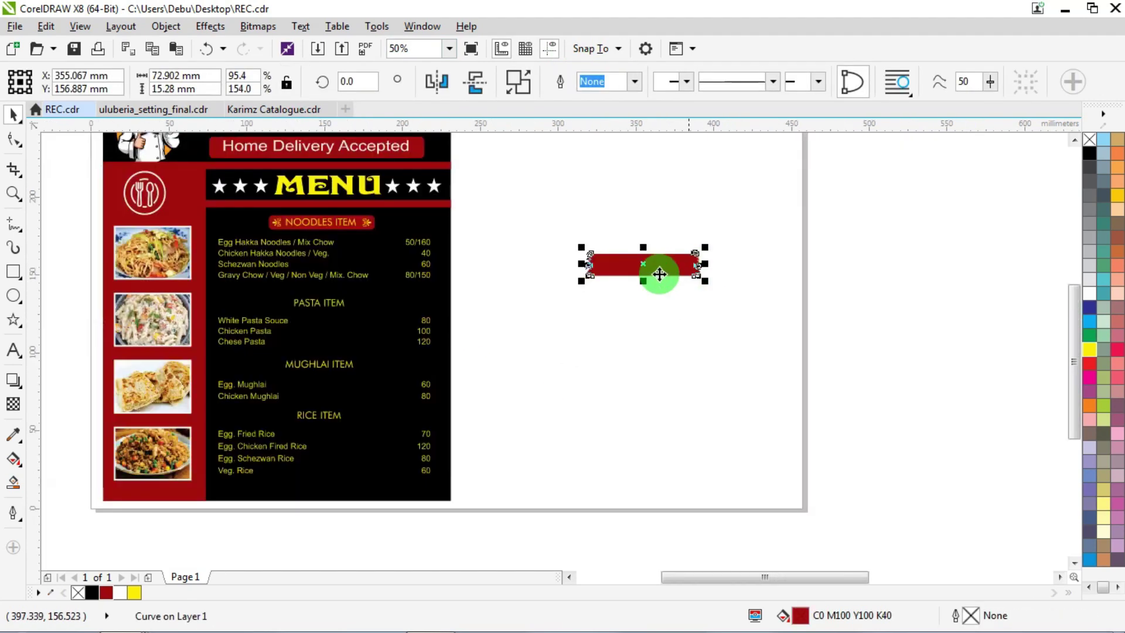
{"action": "scroll", "coordinate": [322, 221], "scroll_direction": "up", "scroll_amount": 2}
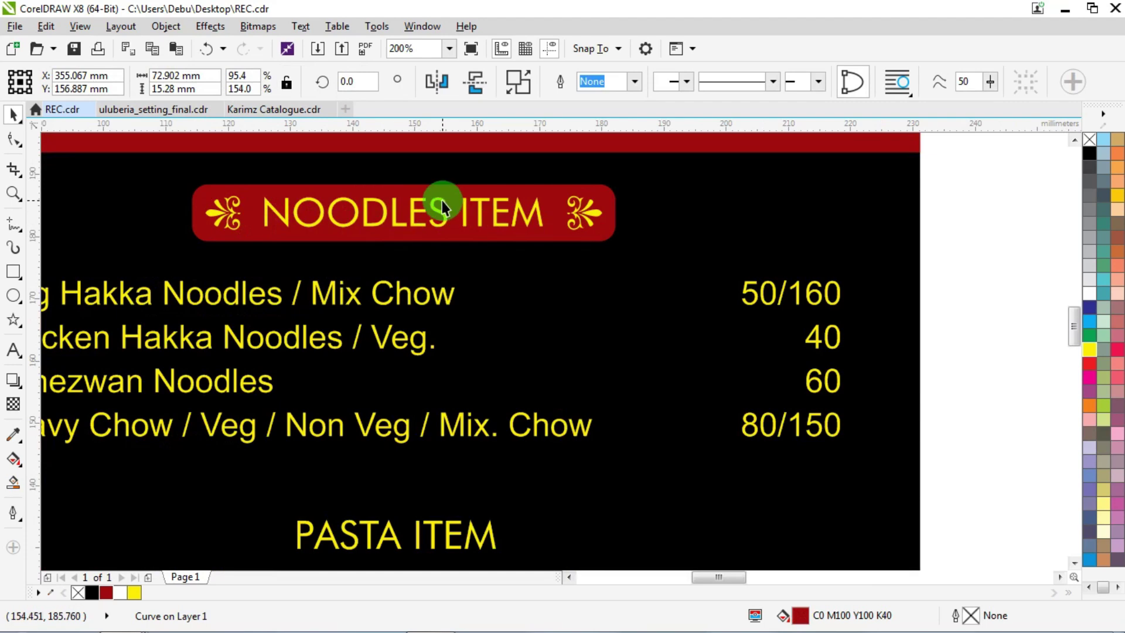
{"action": "scroll", "coordinate": [371, 192], "scroll_direction": "down", "scroll_amount": 1}
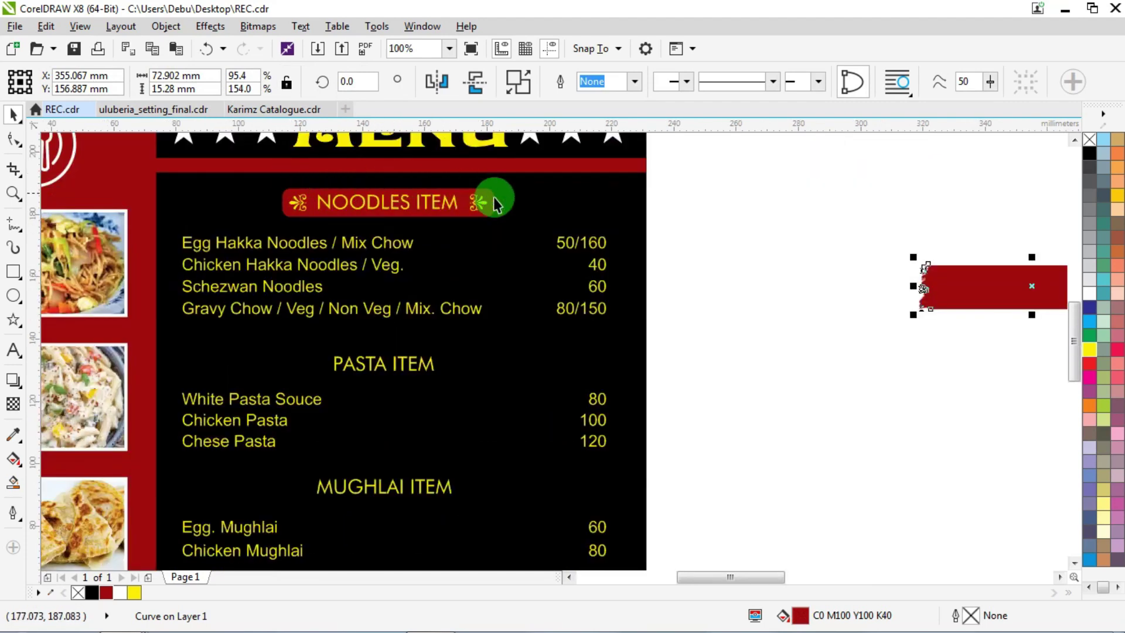
{"action": "scroll", "coordinate": [311, 203], "scroll_direction": "down", "scroll_amount": 2}
{"action": "scroll", "coordinate": [703, 233], "scroll_direction": "up", "scroll_amount": 3}
{"action": "left_click", "coordinate": [799, 209]}
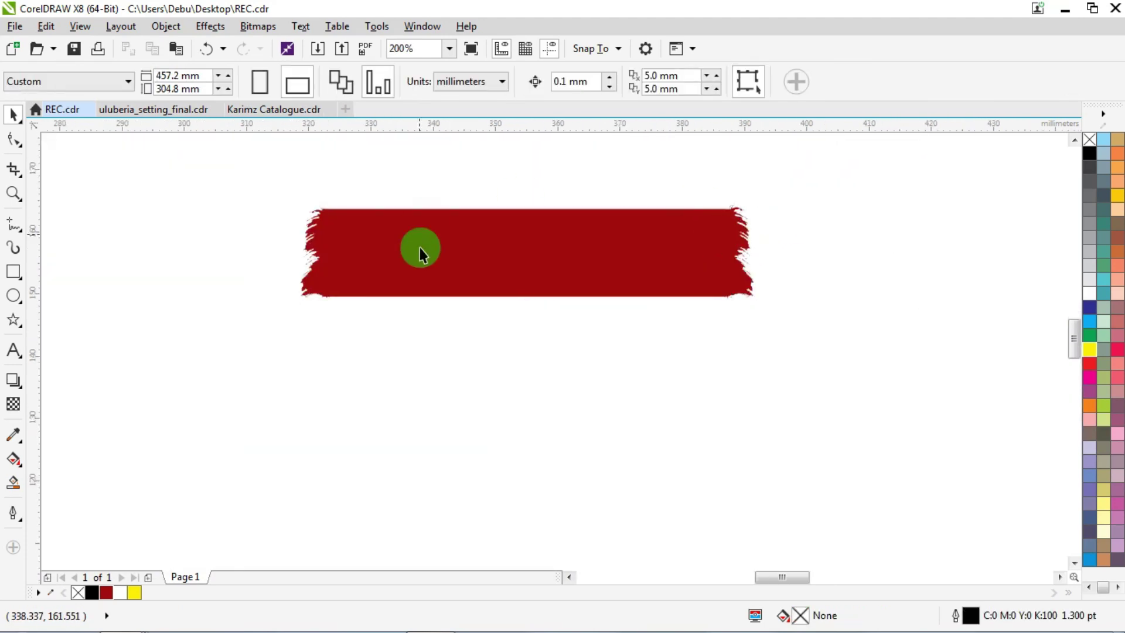
{"action": "scroll", "coordinate": [586, 228], "scroll_direction": "down", "scroll_amount": 2}
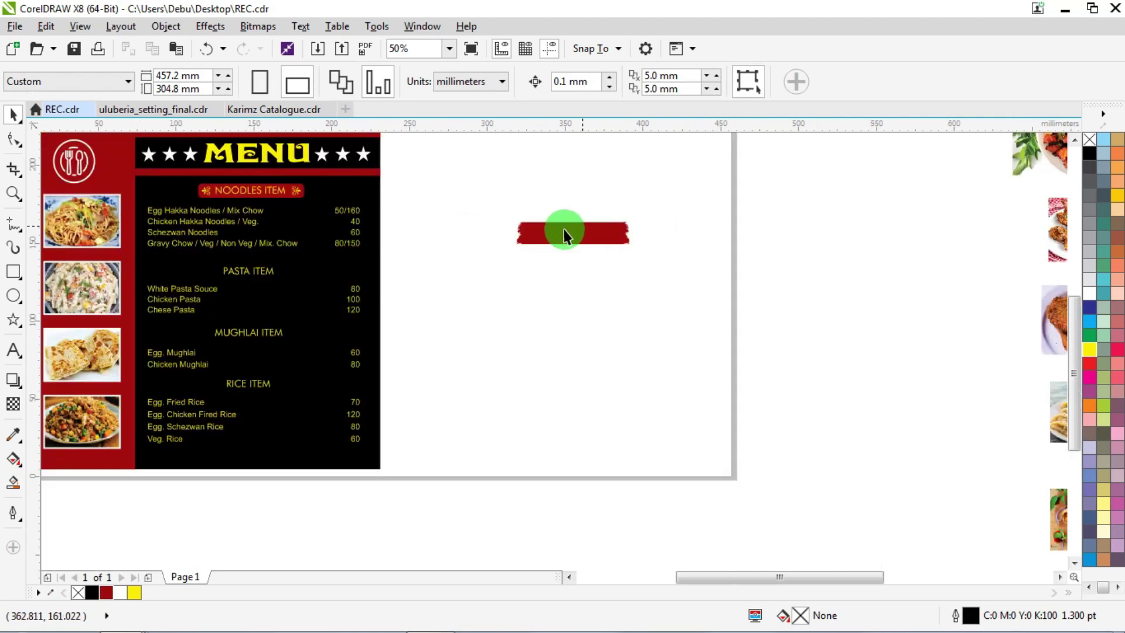
{"action": "scroll", "coordinate": [187, 210], "scroll_direction": "up", "scroll_amount": 2}
{"action": "scroll", "coordinate": [436, 204], "scroll_direction": "down", "scroll_amount": 1}
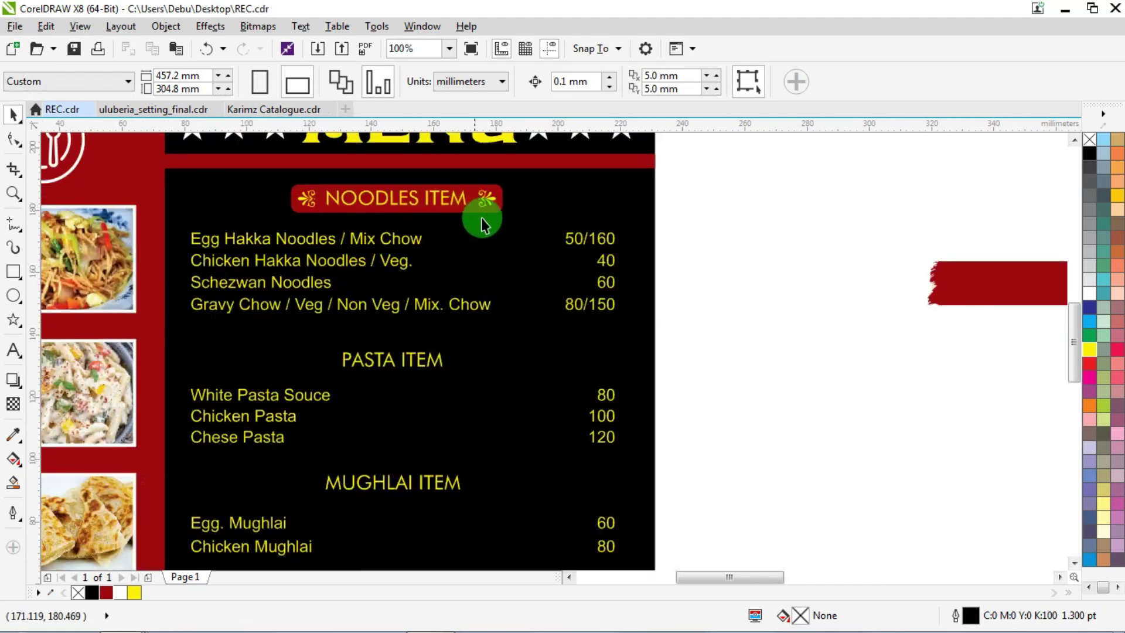
{"action": "left_click_drag", "start_coordinate": [473, 217], "coordinate": [536, 234]}
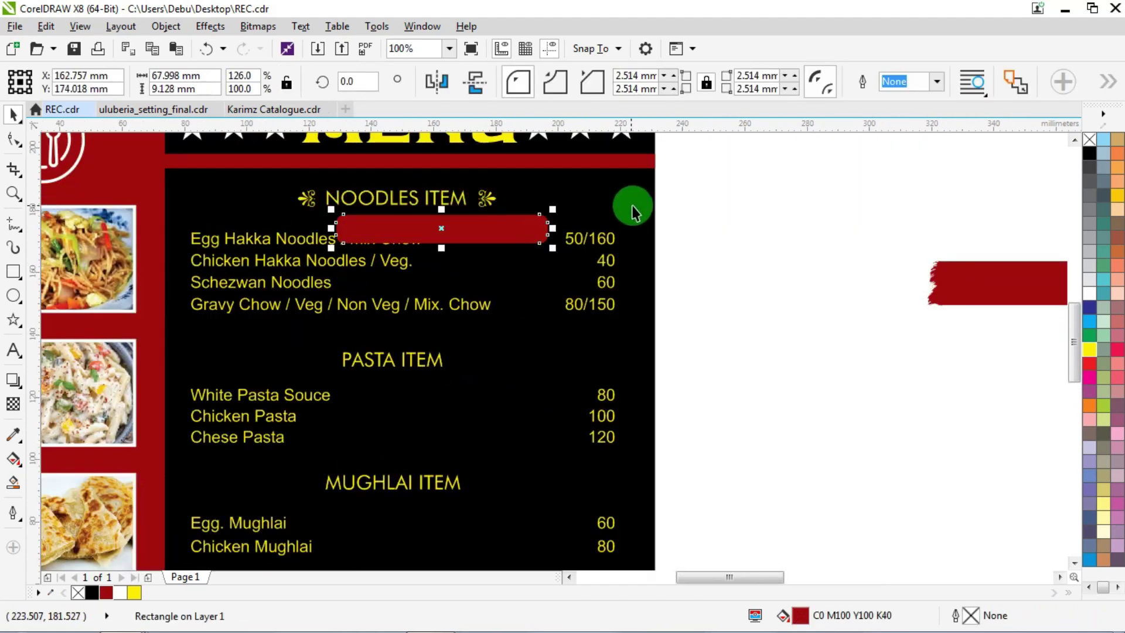
{"action": "key", "text": "ctrl+z"}
{"action": "left_click_drag", "start_coordinate": [712, 184], "coordinate": [220, 254]}
{"action": "left_click_drag", "start_coordinate": [369, 211], "coordinate": [750, 378]}
{"action": "left_click", "coordinate": [710, 299]}
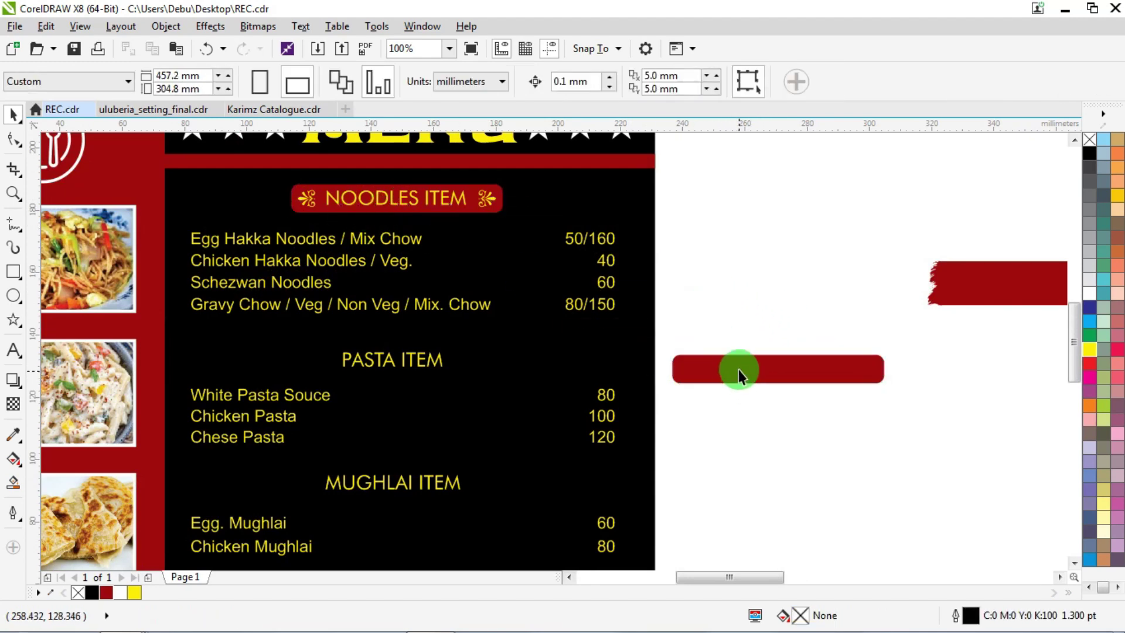
{"action": "key", "text": "ctrl+z"}
Copy the complete NOODLES ITEM banner with its ornaments onto the blank area beside the menu and delete the copy's text.
{"action": "left_click_drag", "start_coordinate": [726, 171], "coordinate": [241, 226]}
{"action": "left_click_drag", "start_coordinate": [372, 196], "coordinate": [773, 359]}
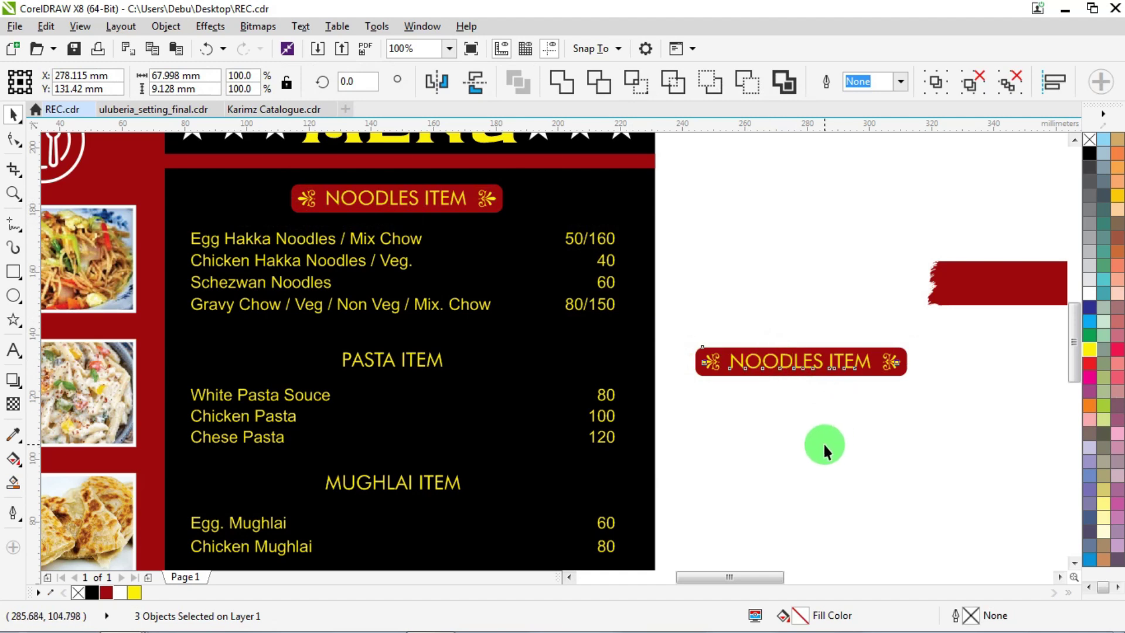
{"action": "left_click", "coordinate": [822, 442]}
{"action": "left_click", "coordinate": [753, 360]}
{"action": "left_click", "coordinate": [757, 385]}
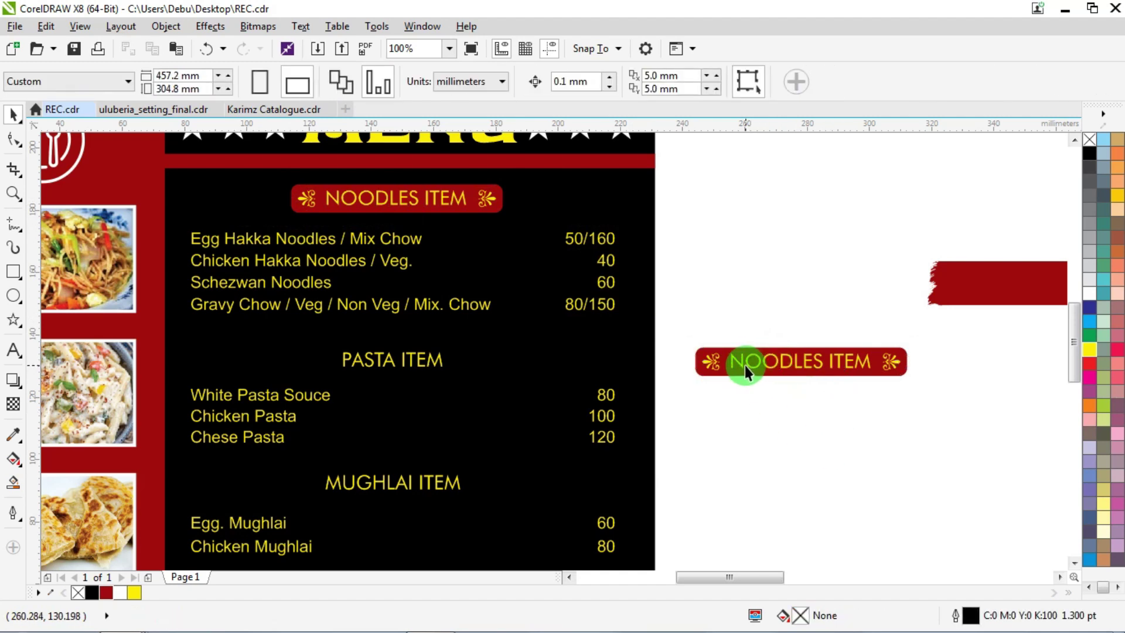
{"action": "left_click", "coordinate": [744, 365]}
{"action": "key", "text": "Delete"}
Move the blank ornamented banner onto the PASTA ITEM heading and bring the heading text in front of it.
{"action": "left_click_drag", "start_coordinate": [933, 434], "coordinate": [652, 304]}
{"action": "left_click_drag", "start_coordinate": [779, 360], "coordinate": [371, 358]}
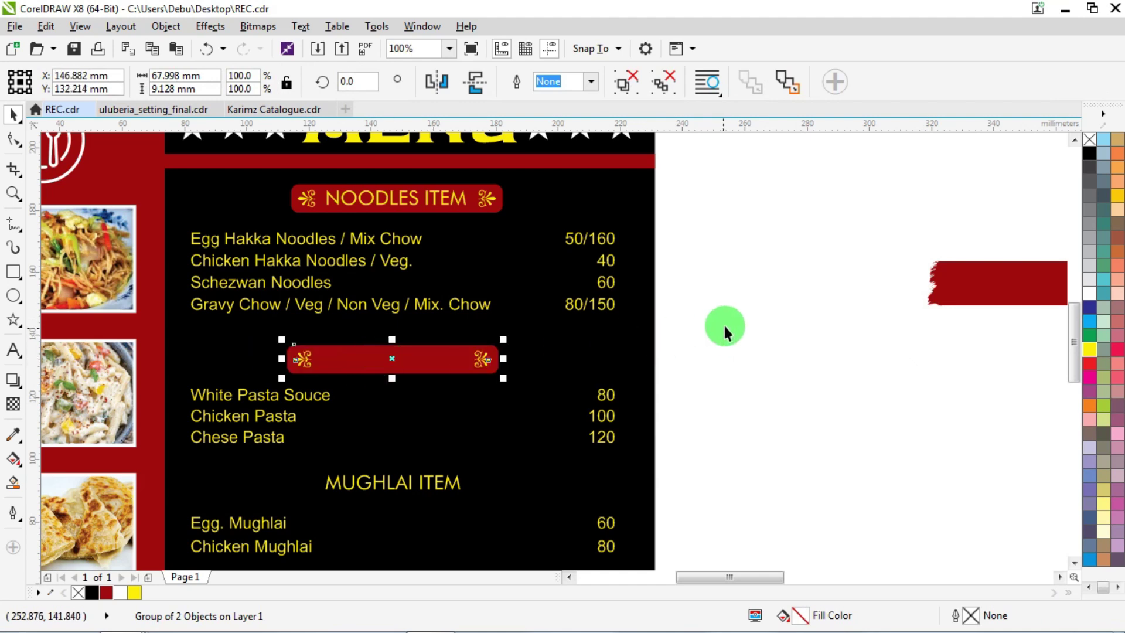
{"action": "left_click_drag", "start_coordinate": [727, 322], "coordinate": [314, 383]}
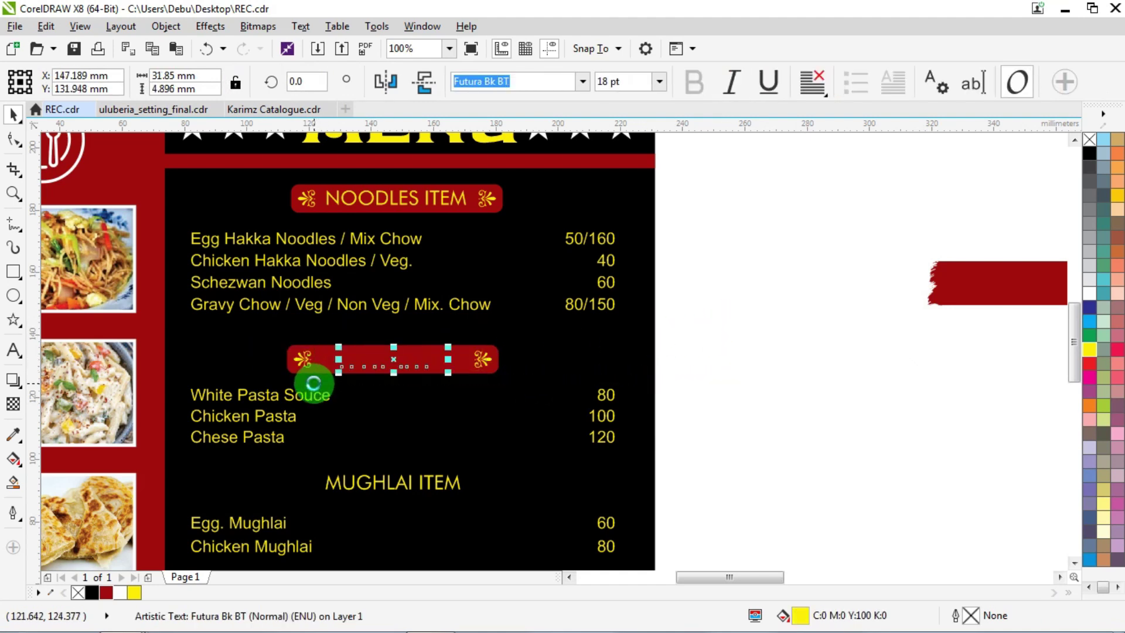
{"action": "left_click", "coordinate": [666, 331]}
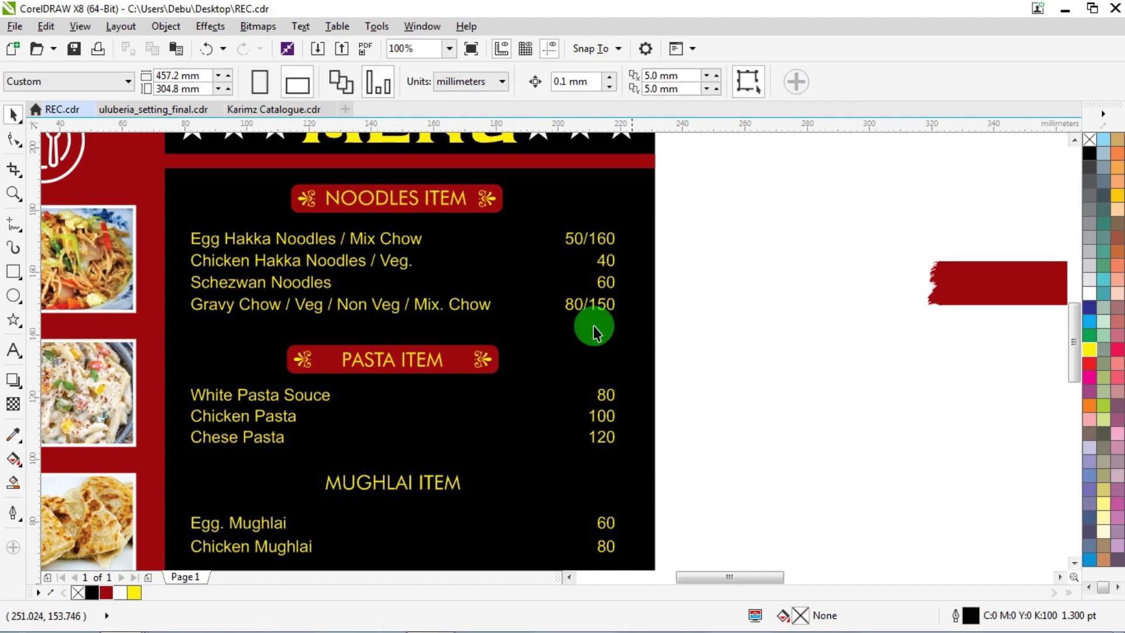
Align the PASTA ITEM banner with the vertical centre line of the NOODLES ITEM banner.
{"action": "left_click", "coordinate": [454, 359]}
{"action": "key", "text": "ctrl+z"}
{"action": "scroll", "coordinate": [389, 223], "scroll_direction": "up", "scroll_amount": 2}
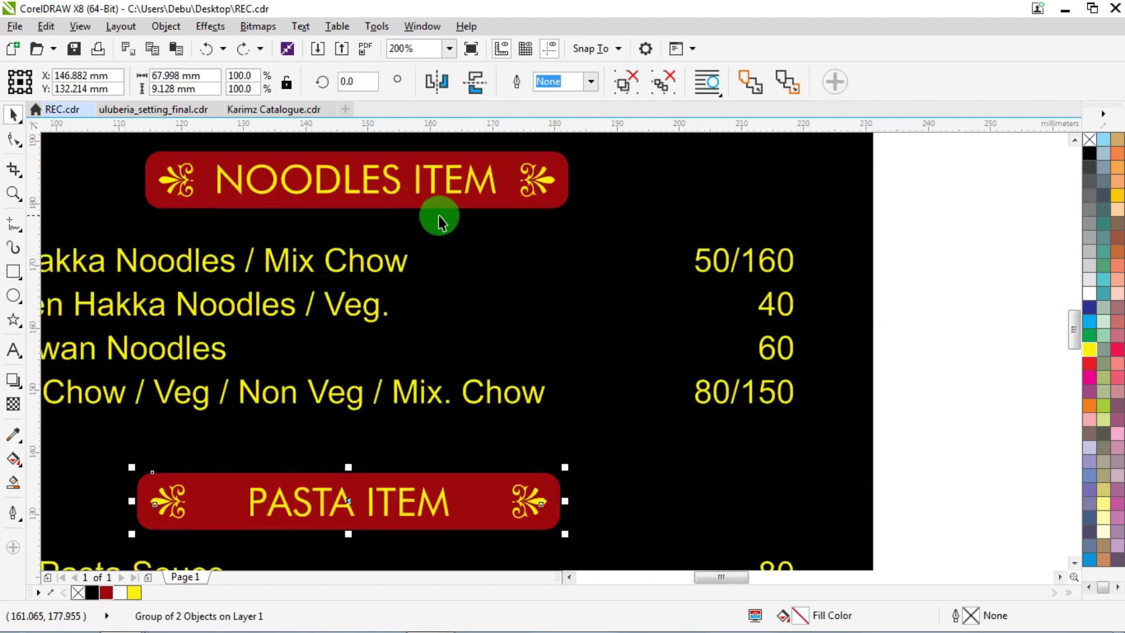
{"action": "left_click", "coordinate": [501, 202], "text": "shift"}
{"action": "scroll", "coordinate": [510, 186], "scroll_direction": "down", "scroll_amount": 6}
{"action": "scroll", "coordinate": [494, 239], "scroll_direction": "up", "scroll_amount": 4}
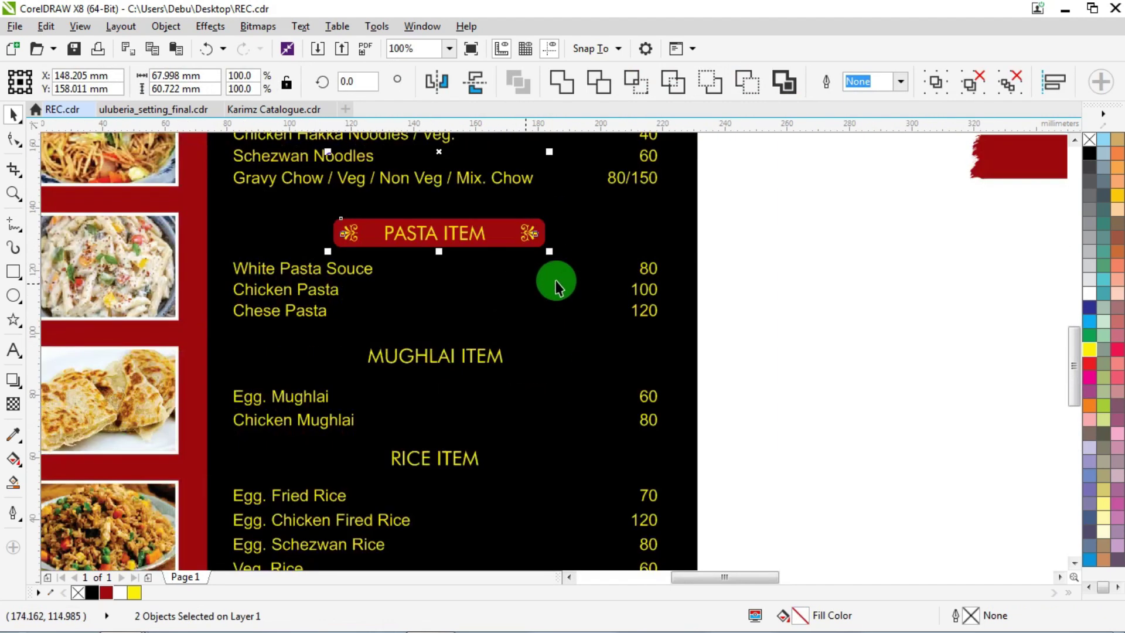
{"action": "key", "text": "Escape"}
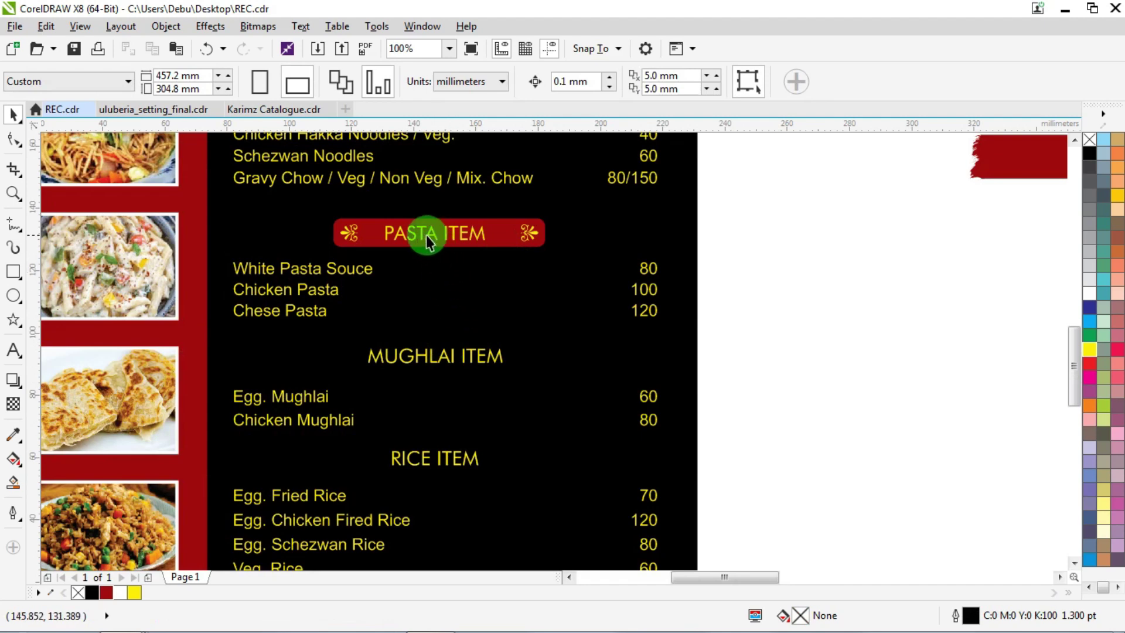
Copy the blank ornamented banner straight down onto the MUGHLAI ITEM heading and bring that text to the front.
{"action": "left_click_drag", "start_coordinate": [505, 235], "coordinate": [477, 357]}
{"action": "left_click", "coordinate": [765, 346]}
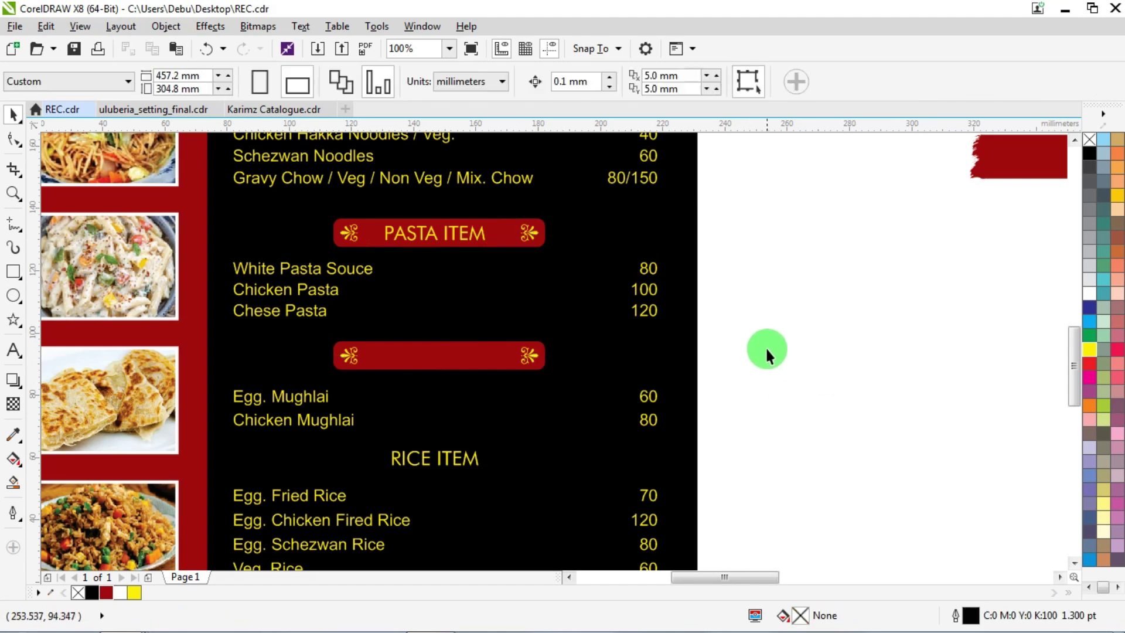
{"action": "left_click_drag", "start_coordinate": [353, 409], "coordinate": [357, 409]}
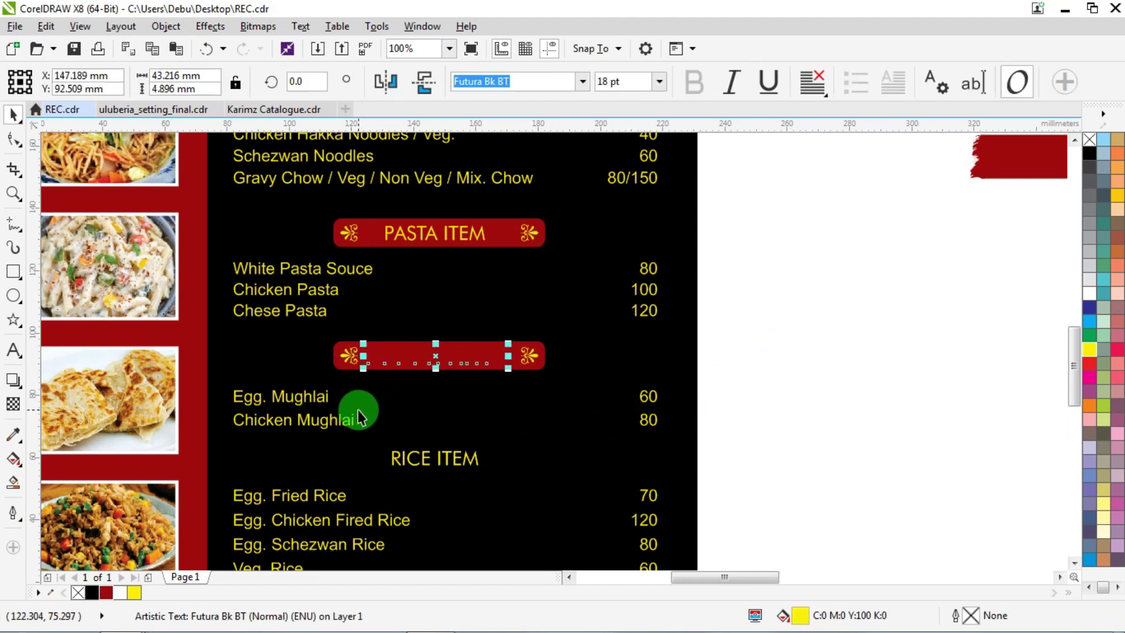
{"action": "key", "text": "shift+Page_Up"}
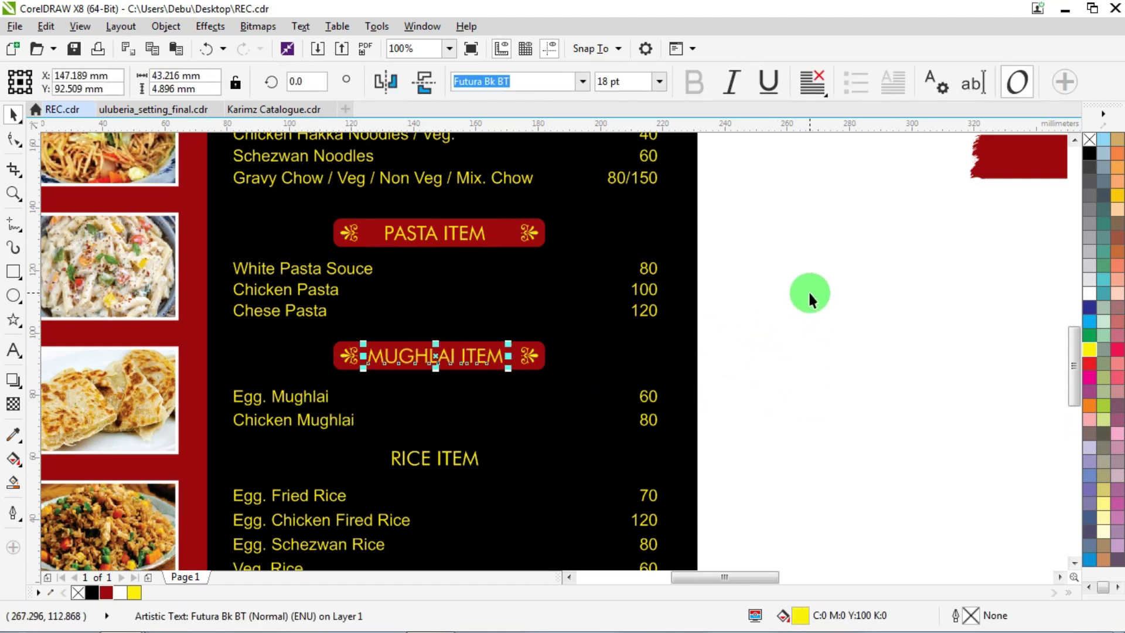
Place a copy of the ornamented banner on the RICE ITEM heading and bring the heading text in front of it.
{"action": "scroll", "coordinate": [774, 275], "scroll_direction": "down", "scroll_amount": 3}
{"action": "scroll", "coordinate": [686, 323], "scroll_direction": "up", "scroll_amount": 3}
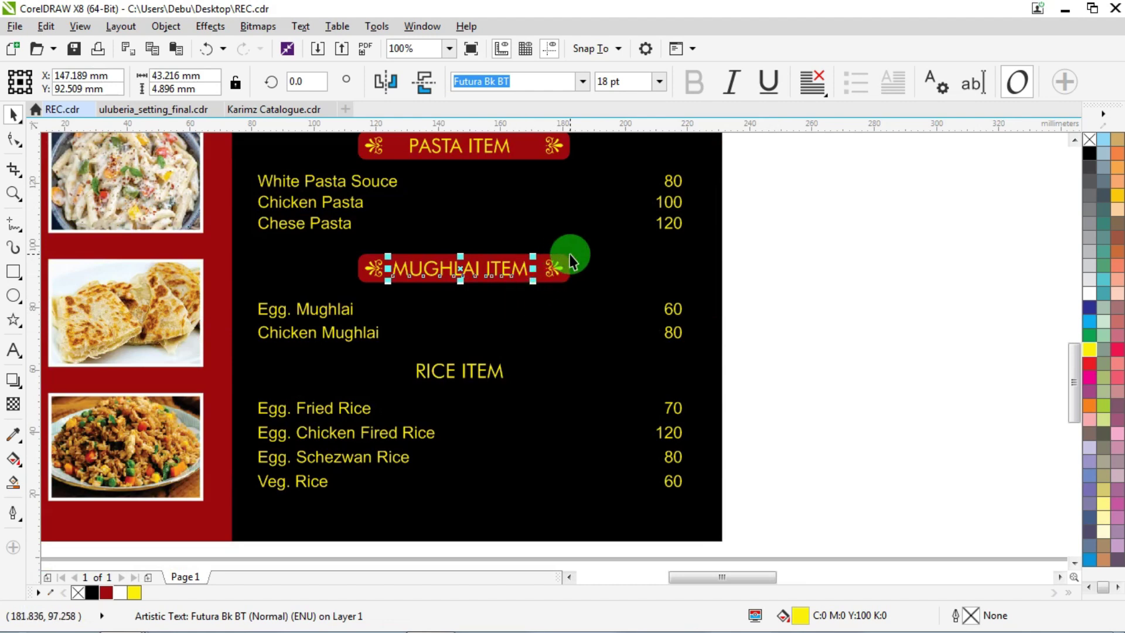
{"action": "left_click_drag", "start_coordinate": [566, 262], "coordinate": [564, 364]}
{"action": "left_click_drag", "start_coordinate": [820, 332], "coordinate": [384, 397]}
{"action": "key", "text": "shift+Page_Up"}
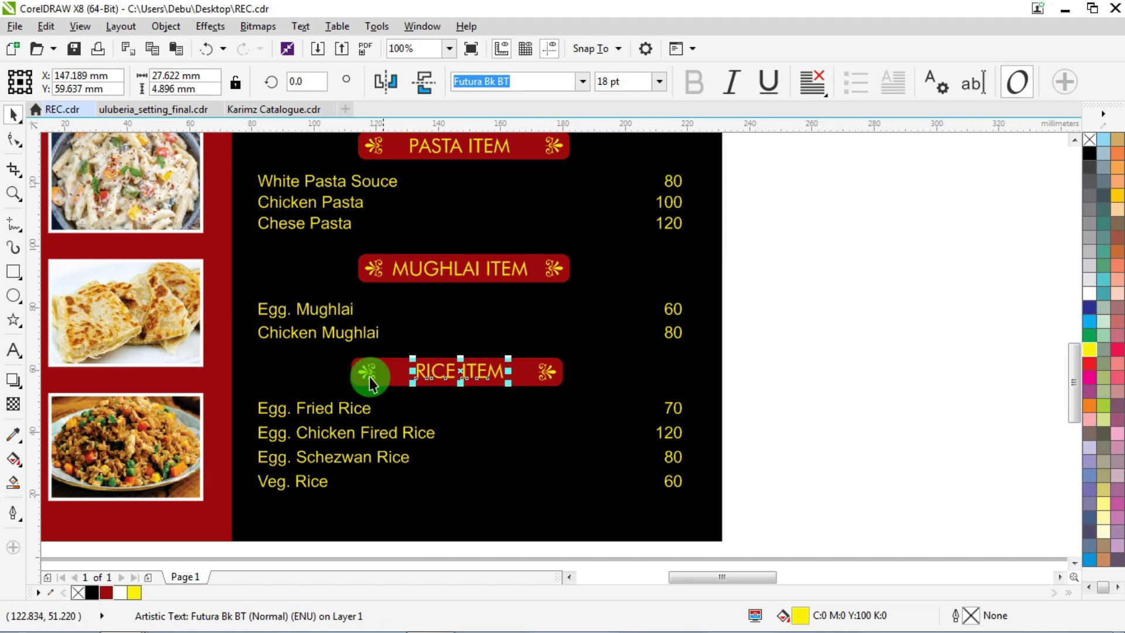
{"action": "left_click", "coordinate": [874, 279]}
Align the PASTA ITEM banner with the NOODLES ITEM banner, and the MUGHLAI ITEM banner with the PASTA ITEM banner.
{"action": "scroll", "coordinate": [647, 334], "scroll_direction": "down", "scroll_amount": 4}
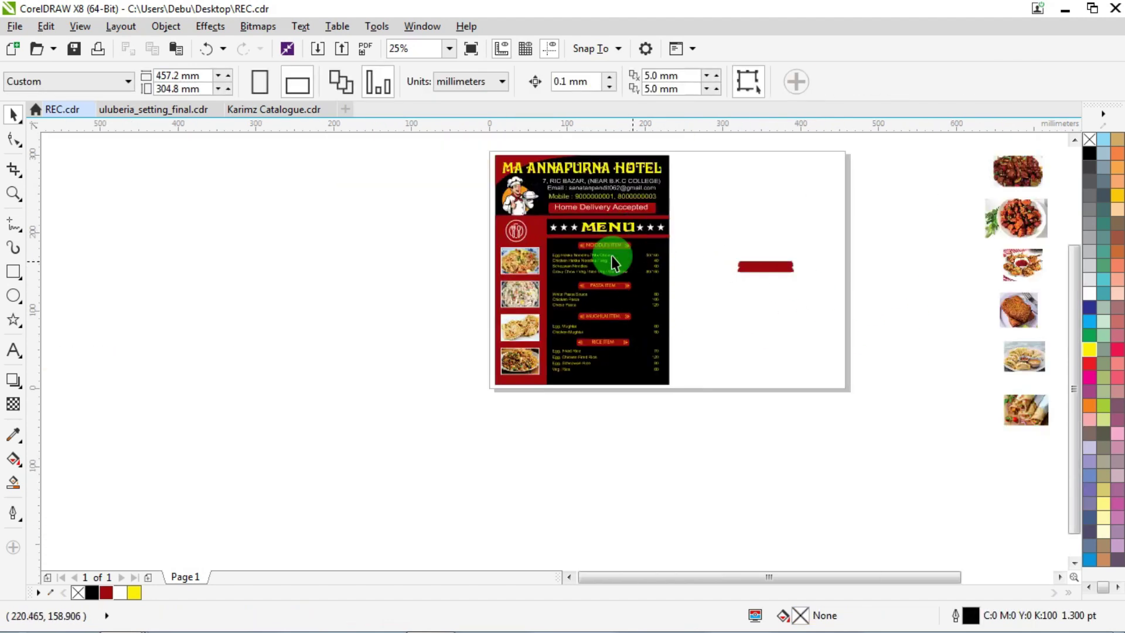
{"action": "scroll", "coordinate": [586, 236], "scroll_direction": "up", "scroll_amount": 4}
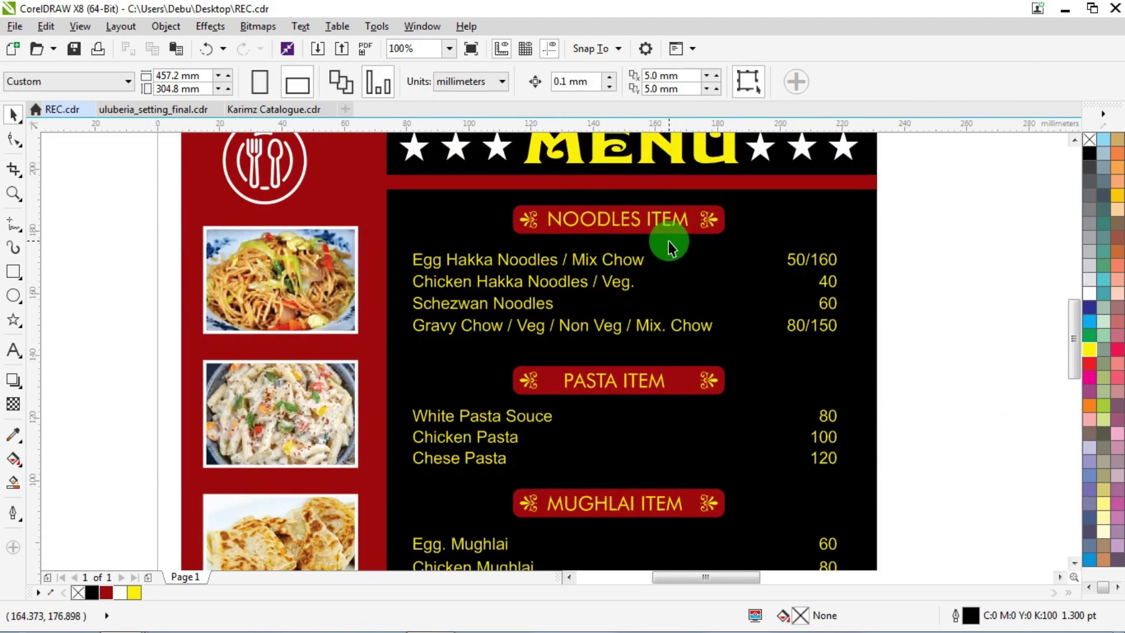
{"action": "left_click", "coordinate": [673, 374]}
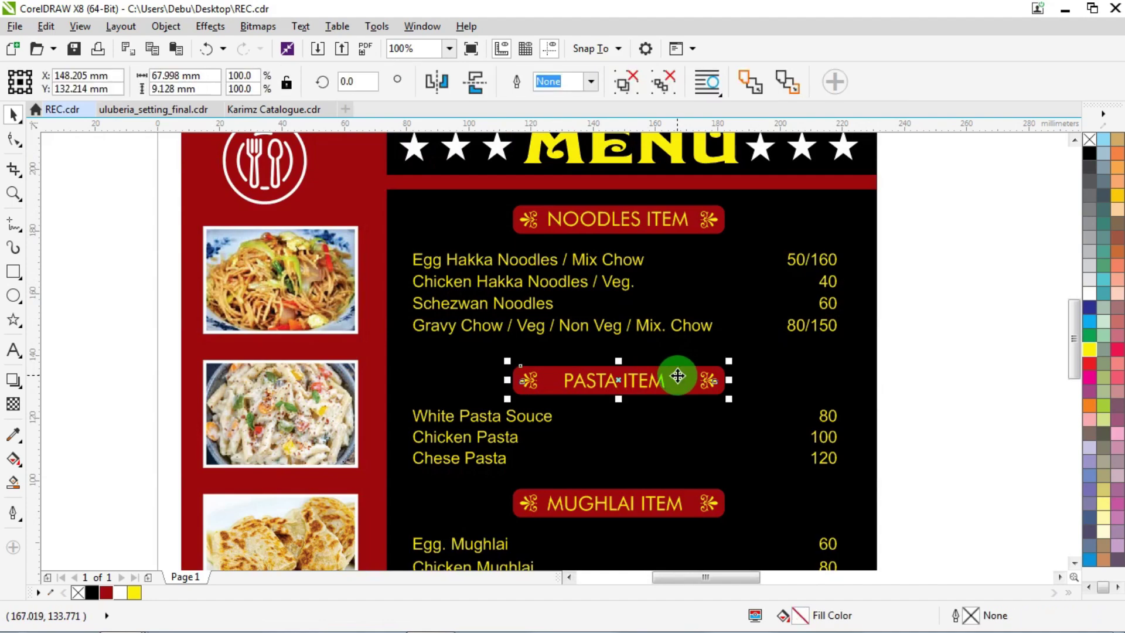
{"action": "scroll", "coordinate": [673, 374], "scroll_direction": "up", "scroll_amount": 1}
{"action": "scroll", "coordinate": [644, 274], "scroll_direction": "down", "scroll_amount": 1}
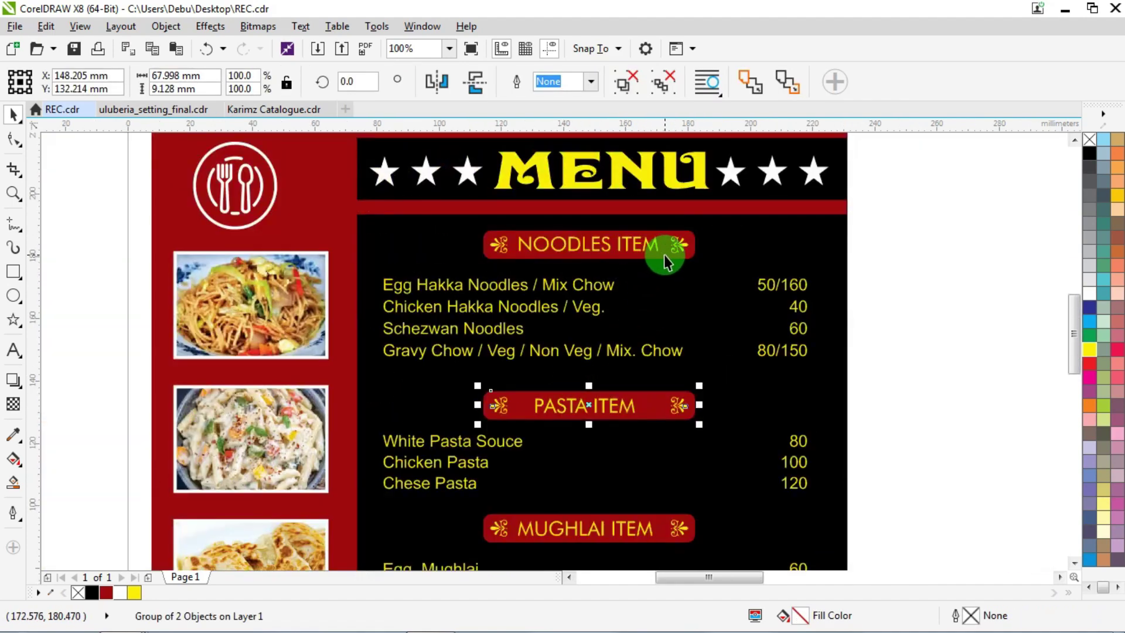
{"action": "left_click", "coordinate": [663, 255], "text": "shift"}
{"action": "left_click", "coordinate": [905, 291]}
{"action": "scroll", "coordinate": [533, 334], "scroll_direction": "down", "scroll_amount": 1}
{"action": "scroll", "coordinate": [604, 422], "scroll_direction": "up", "scroll_amount": 1}
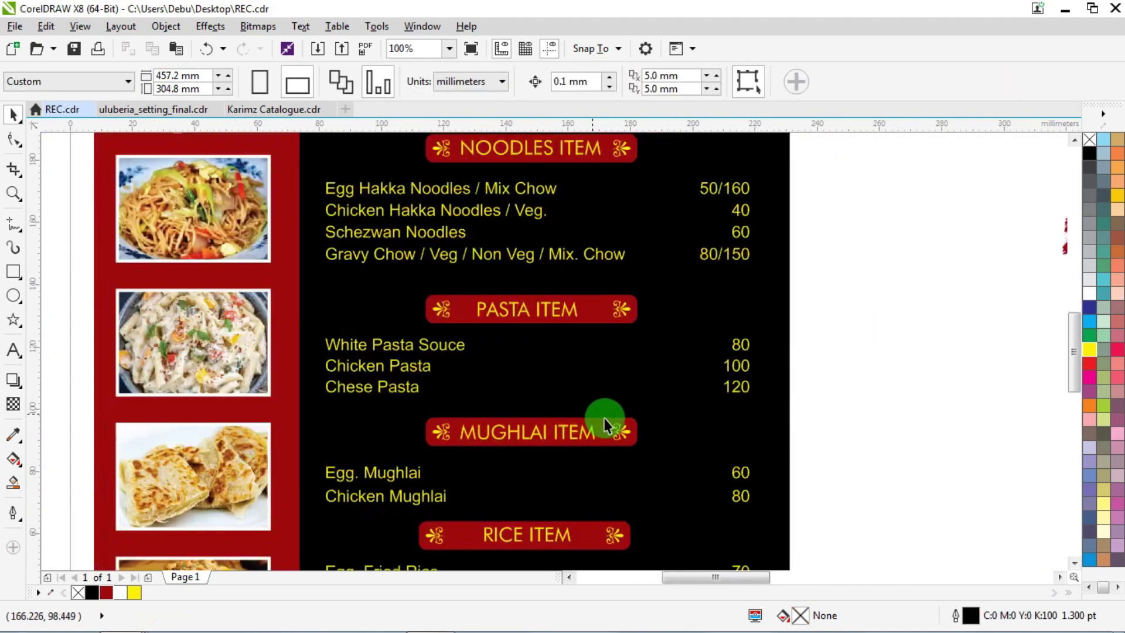
{"action": "left_click", "coordinate": [601, 443]}
{"action": "left_click", "coordinate": [593, 311], "text": "shift"}
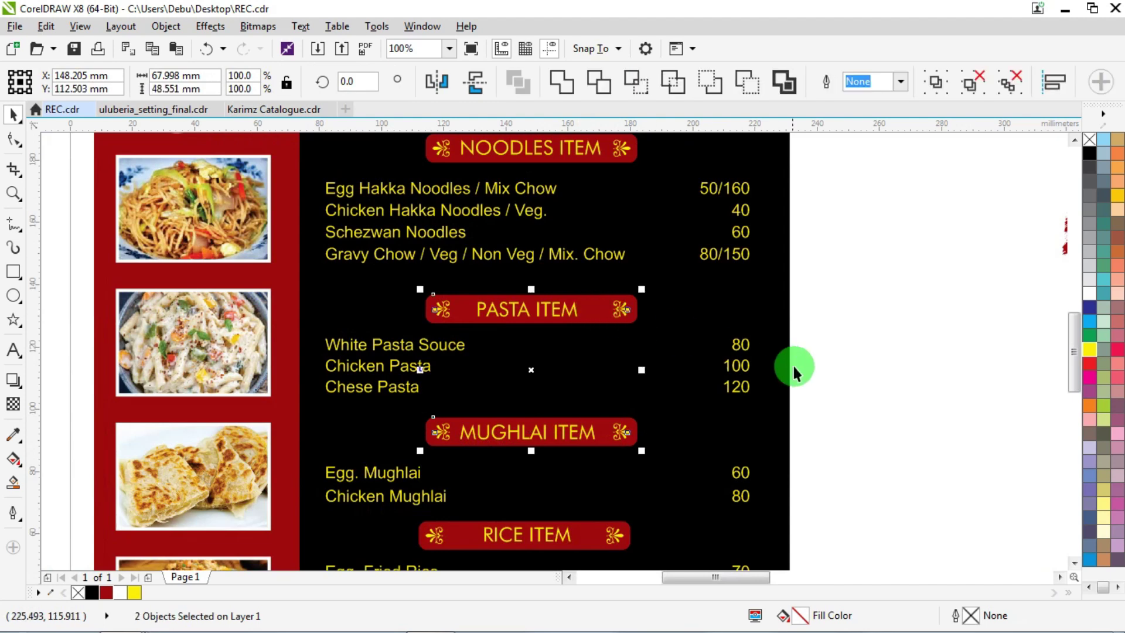
{"action": "left_click", "coordinate": [877, 366]}
Center the MUGHLAI ITEM and PASTA ITEM texts inside their own red banners.
{"action": "scroll", "coordinate": [527, 441], "scroll_direction": "up", "scroll_amount": 1}
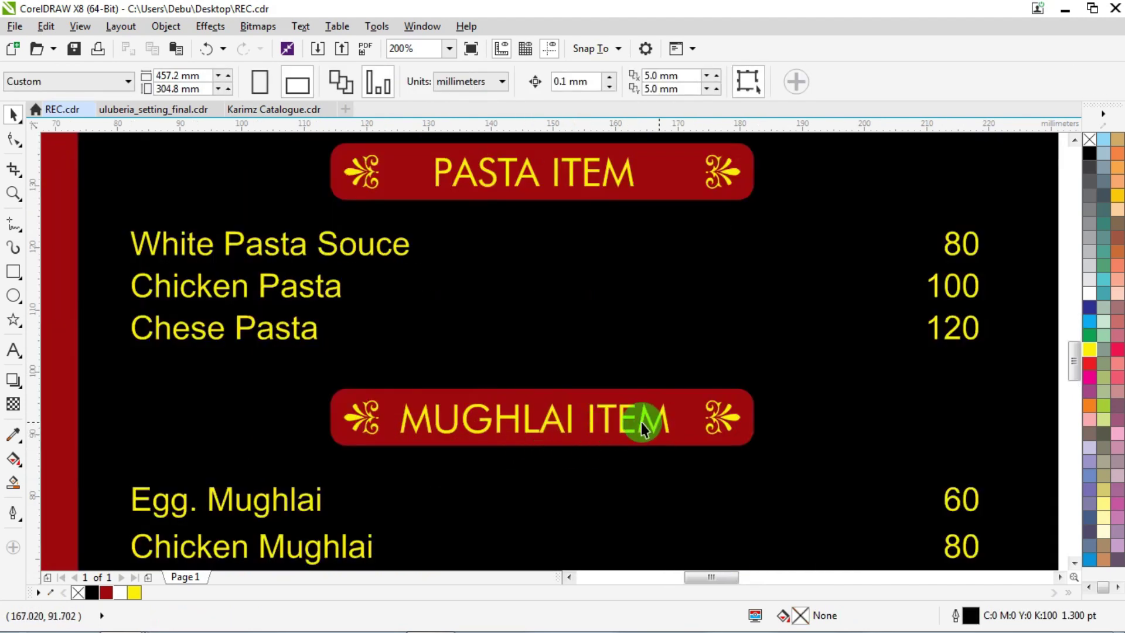
{"action": "left_click", "coordinate": [671, 420]}
{"action": "left_click", "coordinate": [699, 432], "text": "shift"}
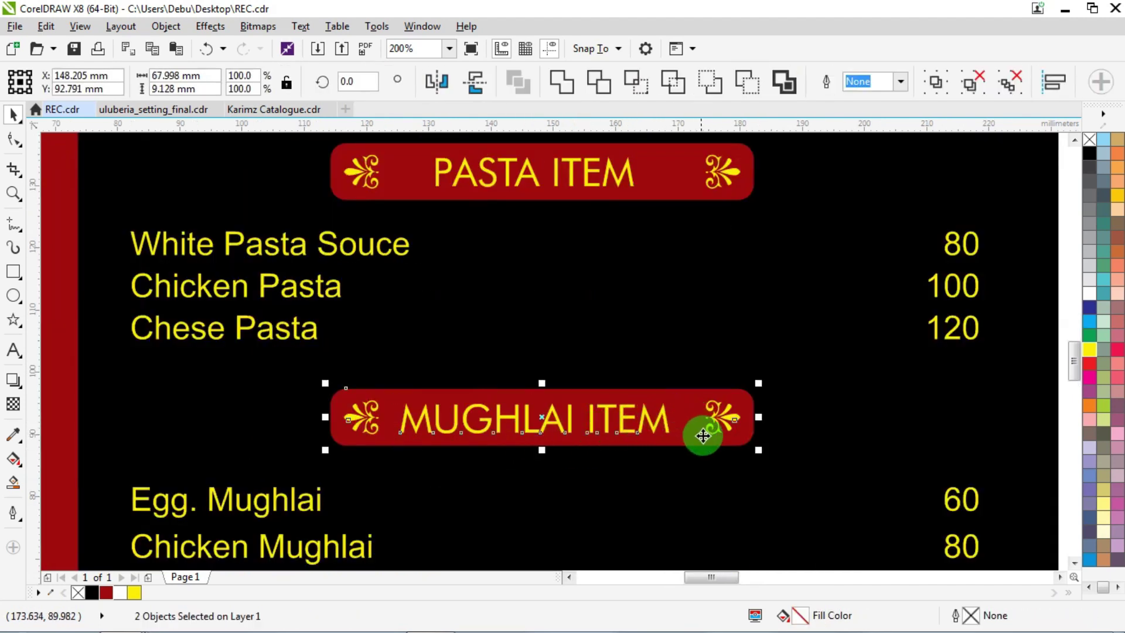
{"action": "scroll", "coordinate": [437, 287], "scroll_direction": "down", "scroll_amount": 1}
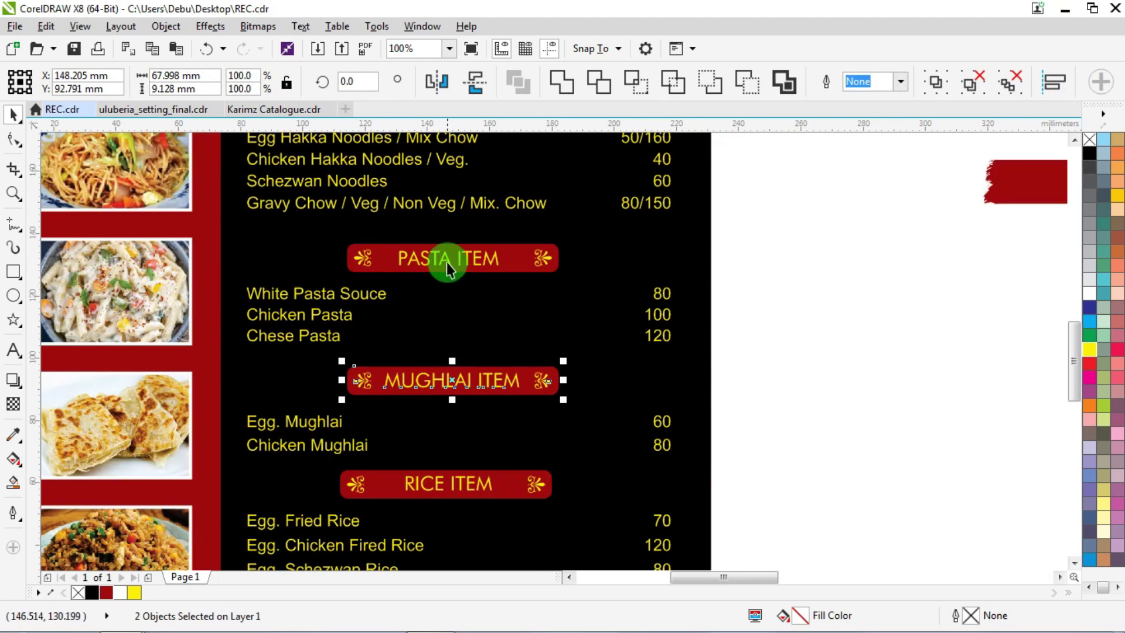
{"action": "left_click", "coordinate": [446, 261]}
{"action": "left_click", "coordinate": [523, 264], "text": "shift"}
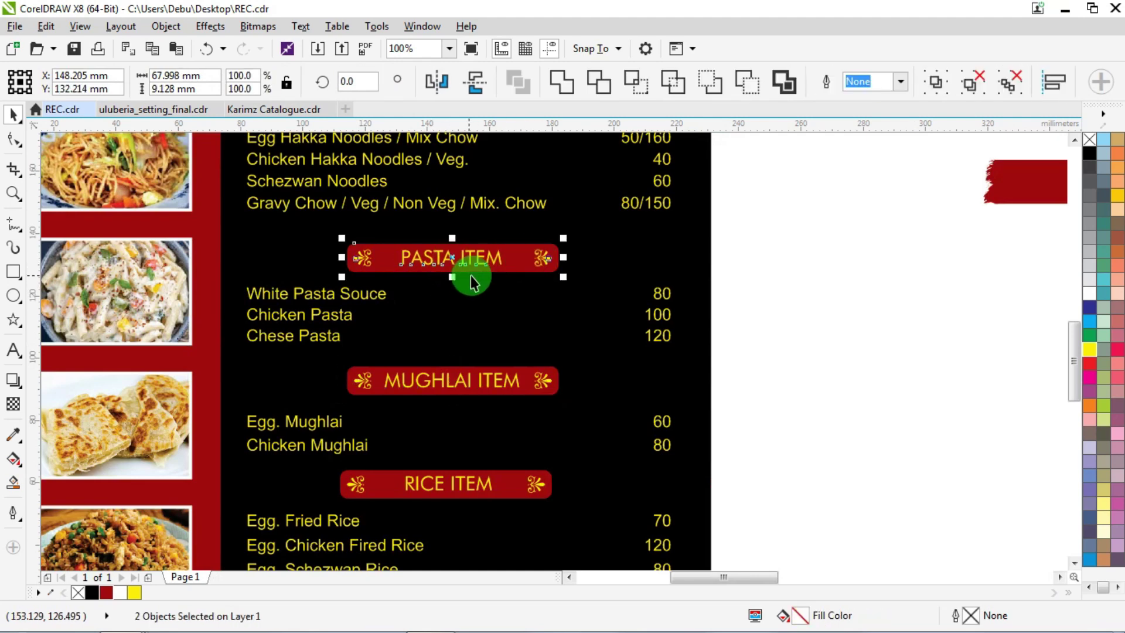
{"action": "scroll", "coordinate": [469, 271], "scroll_direction": "down", "scroll_amount": 1}
{"action": "scroll", "coordinate": [458, 395], "scroll_direction": "up", "scroll_amount": 1}
{"action": "left_click", "coordinate": [443, 357]}
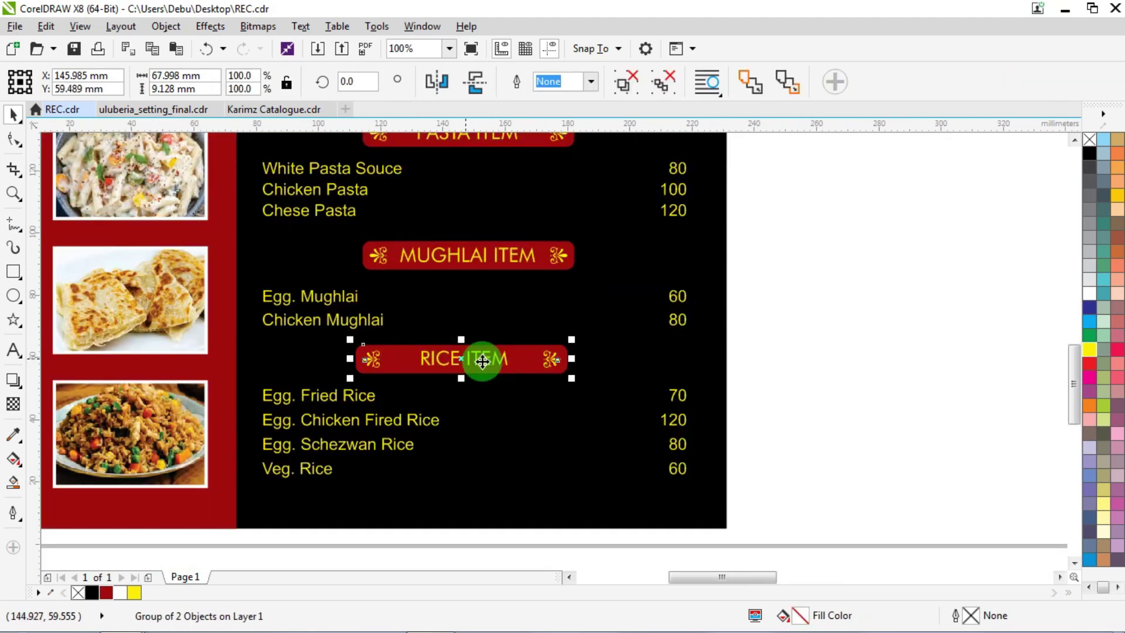
{"action": "left_click", "coordinate": [798, 334]}
{"action": "left_click_drag", "start_coordinate": [457, 375], "coordinate": [489, 378]}
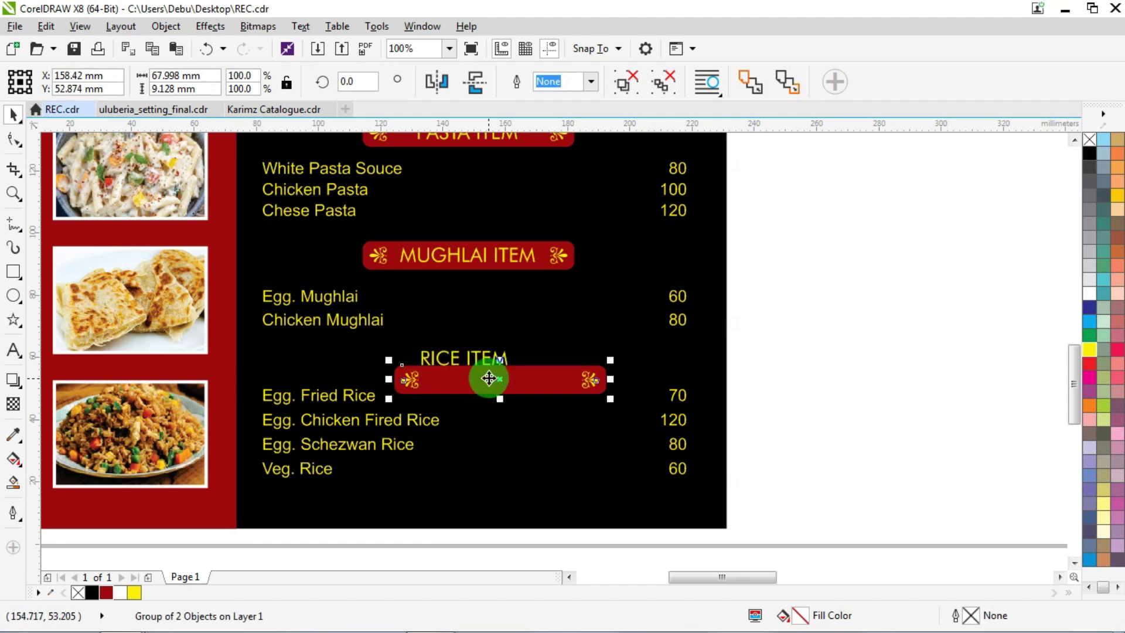
{"action": "key", "text": "ctrl+z"}
Center the RICE ITEM text inside its red banner.
{"action": "left_click", "coordinate": [474, 363], "text": "alt"}
{"action": "left_click", "coordinate": [479, 354]}
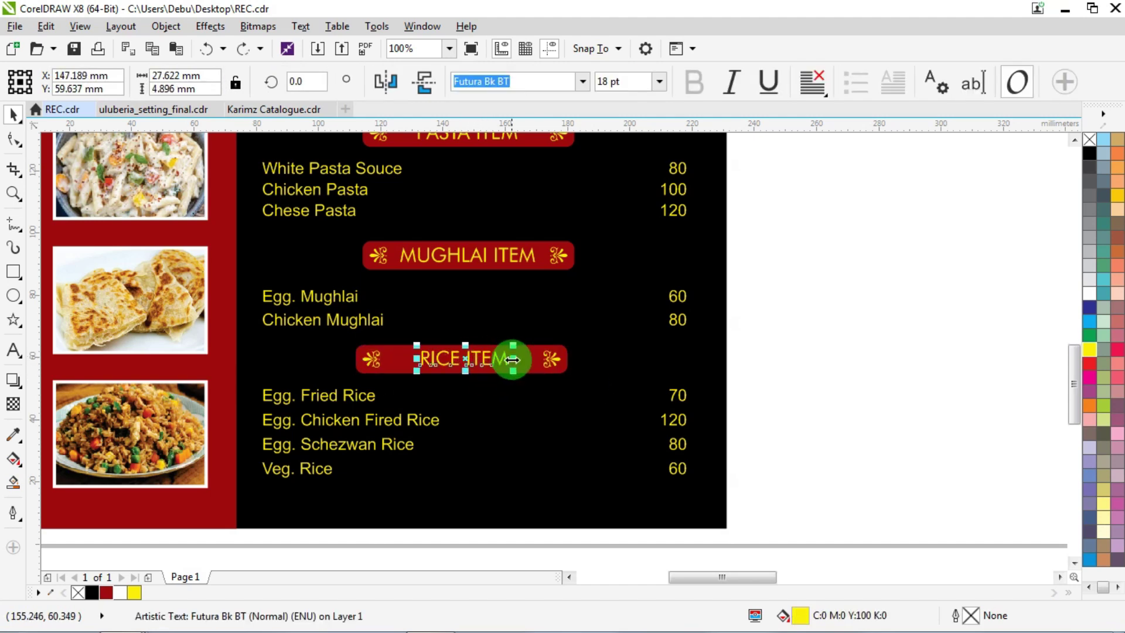
{"action": "scroll", "coordinate": [509, 359], "scroll_direction": "up", "scroll_amount": 1}
{"action": "left_click", "coordinate": [545, 369], "text": "shift"}
{"action": "scroll", "coordinate": [420, 360], "scroll_direction": "down", "scroll_amount": 1}
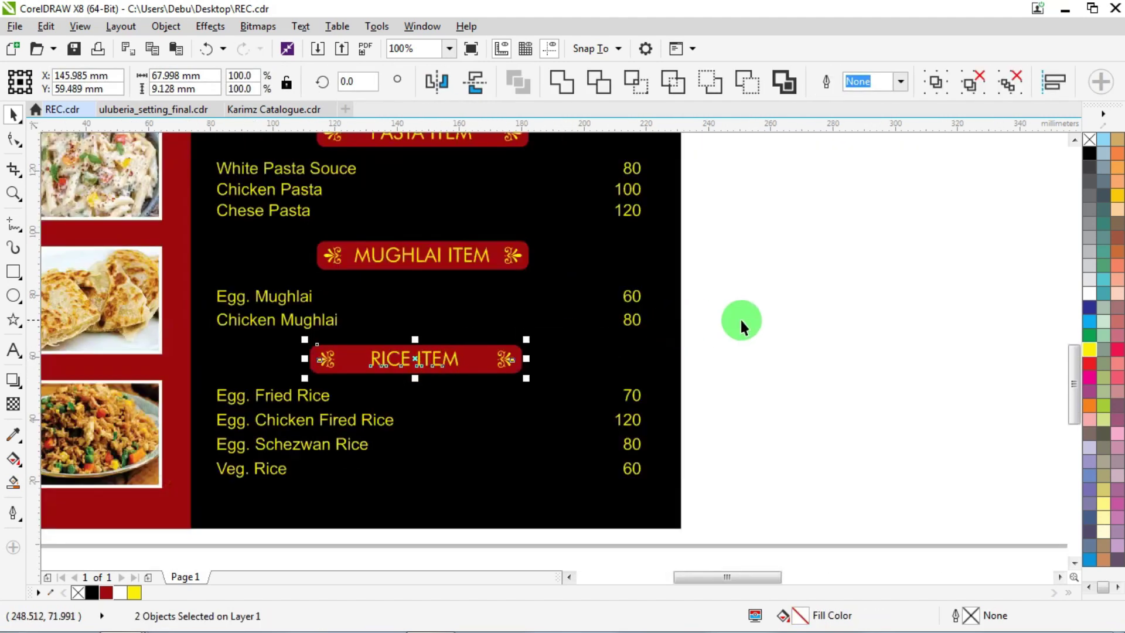
{"action": "left_click", "coordinate": [739, 318]}
Move the brush-edged red banner off the page to the empty area on the other side of the menu.
{"action": "scroll", "coordinate": [527, 369], "scroll_direction": "down", "scroll_amount": 2}
{"action": "scroll", "coordinate": [490, 322], "scroll_direction": "down", "scroll_amount": 1}
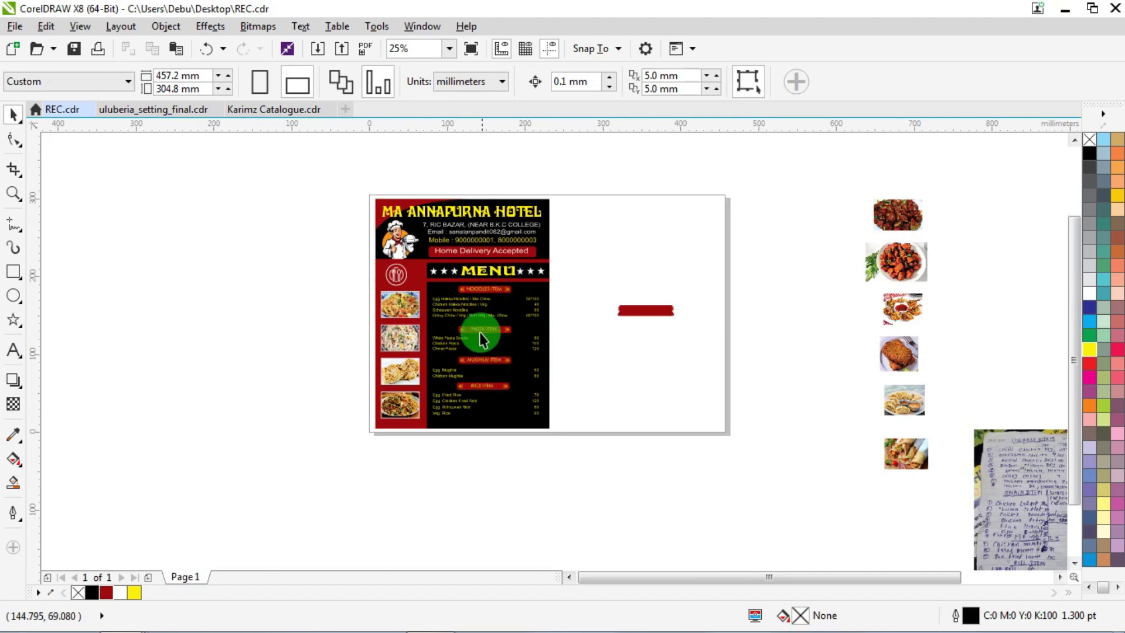
{"action": "scroll", "coordinate": [486, 311], "scroll_direction": "up", "scroll_amount": 1}
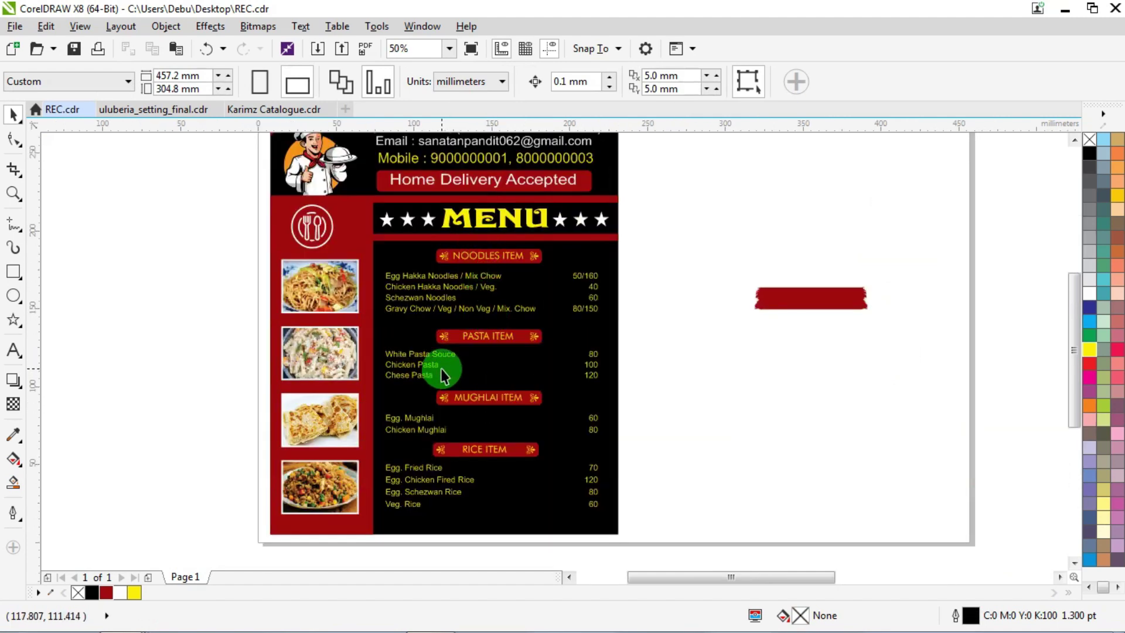
{"action": "scroll", "coordinate": [440, 368], "scroll_direction": "down", "scroll_amount": 1}
{"action": "left_click_drag", "start_coordinate": [622, 331], "coordinate": [163, 343]}
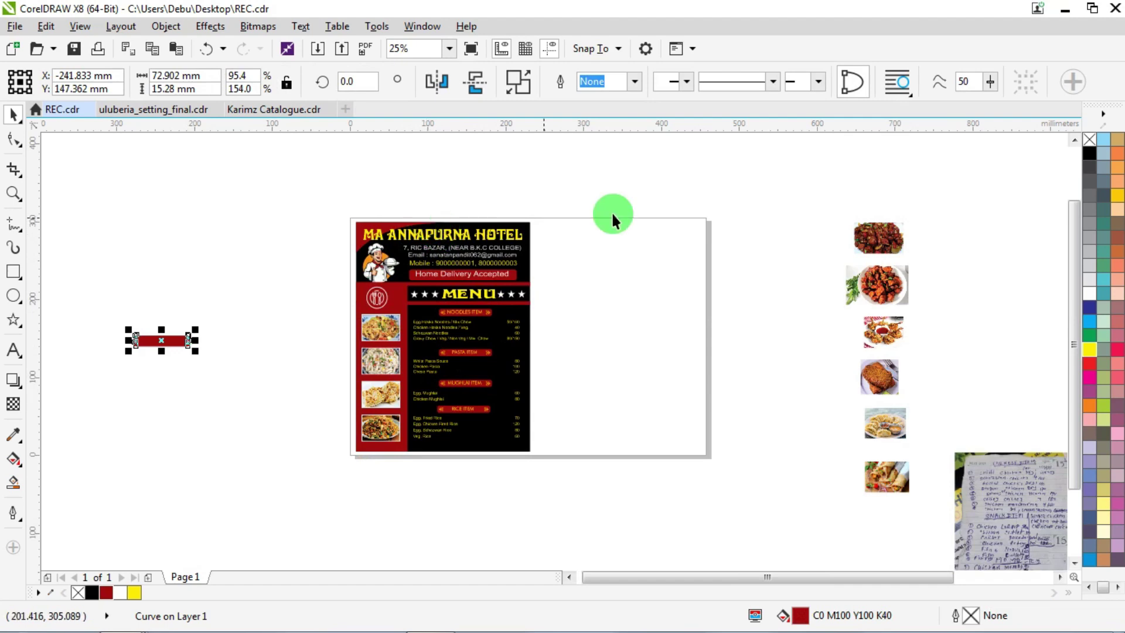
Select the complete menu design and place a copy of it on the empty area beyond the brush-edged banner.
{"action": "scroll", "coordinate": [638, 213], "scroll_direction": "down", "scroll_amount": 2}
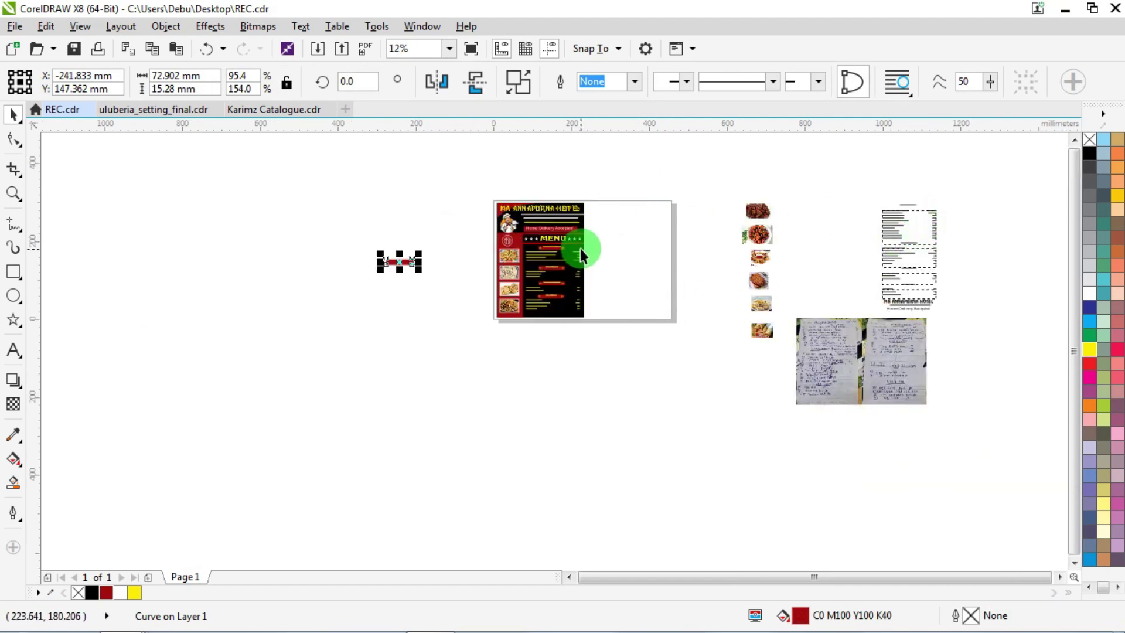
{"action": "scroll", "coordinate": [580, 234], "scroll_direction": "up", "scroll_amount": 2}
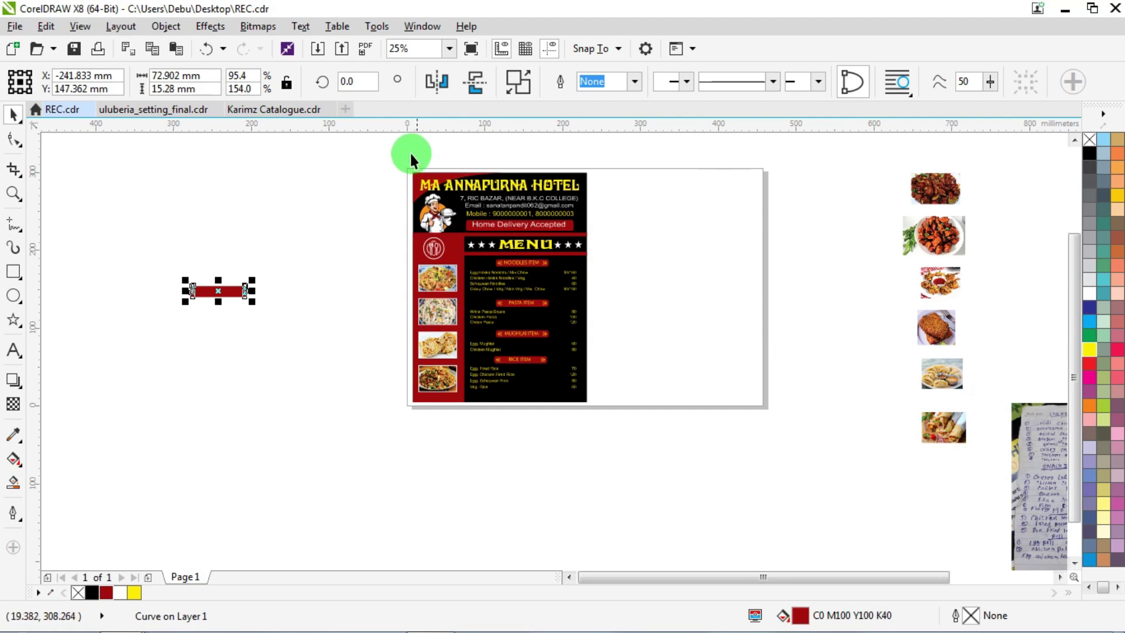
{"action": "left_click_drag", "start_coordinate": [401, 142], "coordinate": [635, 441]}
{"action": "scroll", "coordinate": [507, 321], "scroll_direction": "down", "scroll_amount": 2}
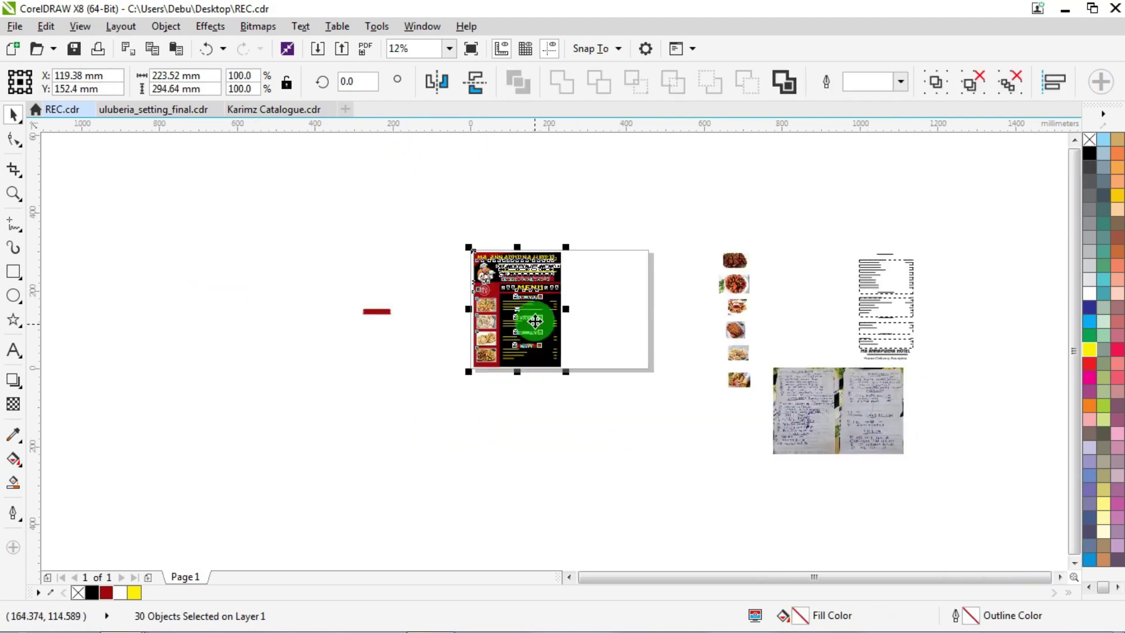
{"action": "left_click_drag", "start_coordinate": [529, 322], "coordinate": [241, 369]}
{"action": "scroll", "coordinate": [180, 431], "scroll_direction": "up", "scroll_amount": 2}
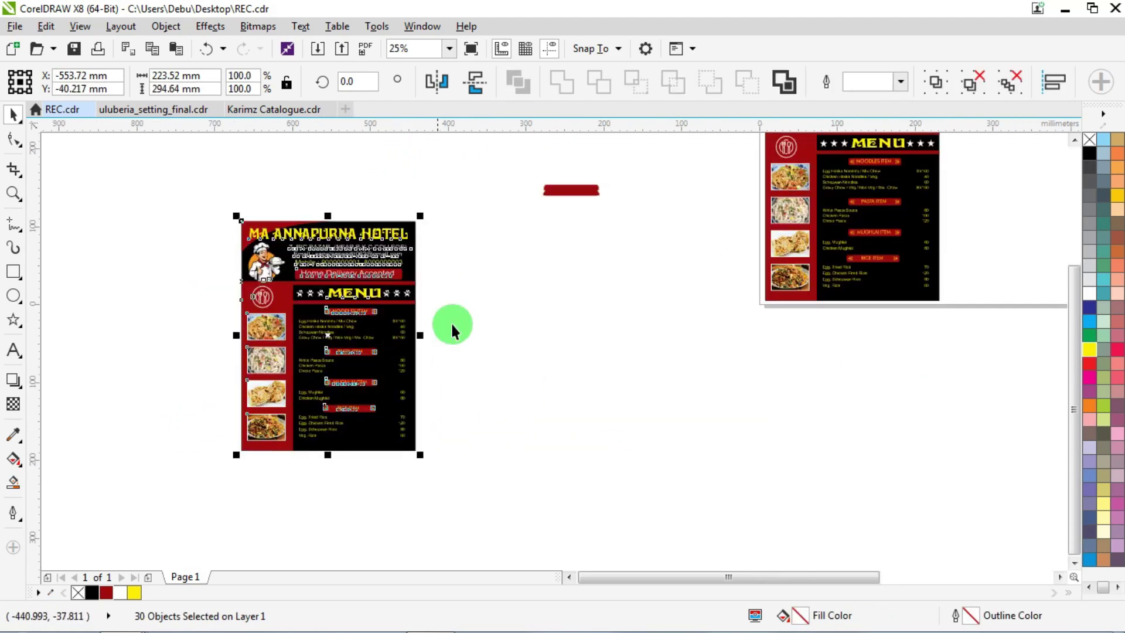
Strip the menu copy to its black background and red panels, deleting the header artwork, all text, headings, icons and food photos.
{"action": "left_click", "coordinate": [429, 297]}
{"action": "left_click_drag", "start_coordinate": [153, 484], "coordinate": [154, 483]}
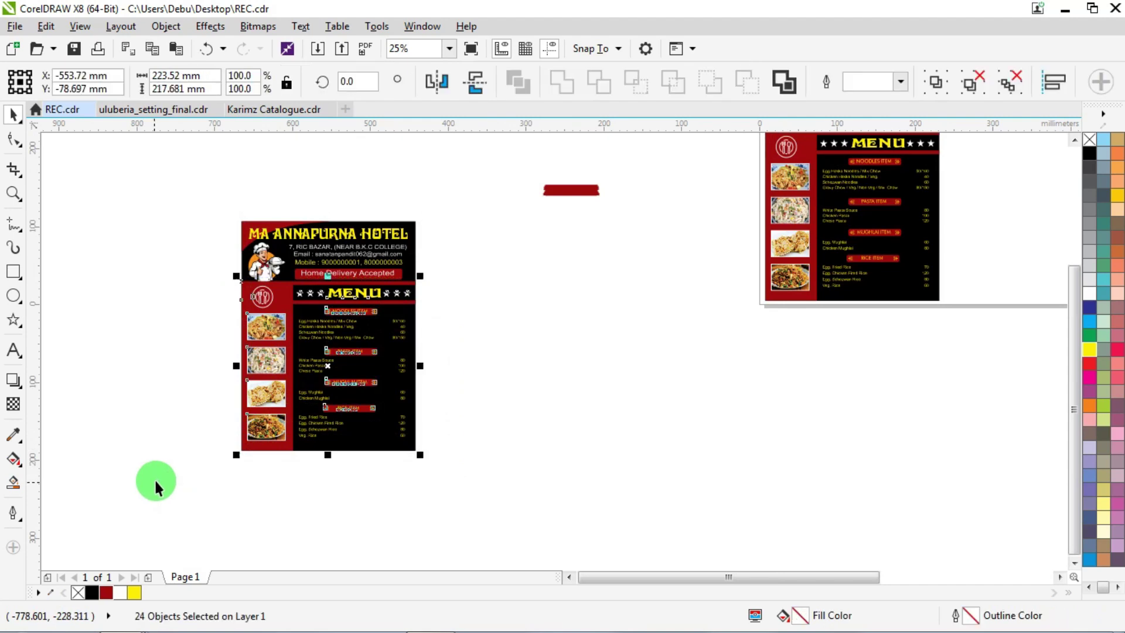
{"action": "left_click", "coordinate": [507, 253]}
{"action": "left_click_drag", "start_coordinate": [464, 201], "coordinate": [296, 495]}
{"action": "key", "text": "Delete"}
{"action": "key", "text": "Delete"}
{"action": "left_click_drag", "start_coordinate": [214, 302], "coordinate": [326, 314]}
{"action": "key", "text": "Delete"}
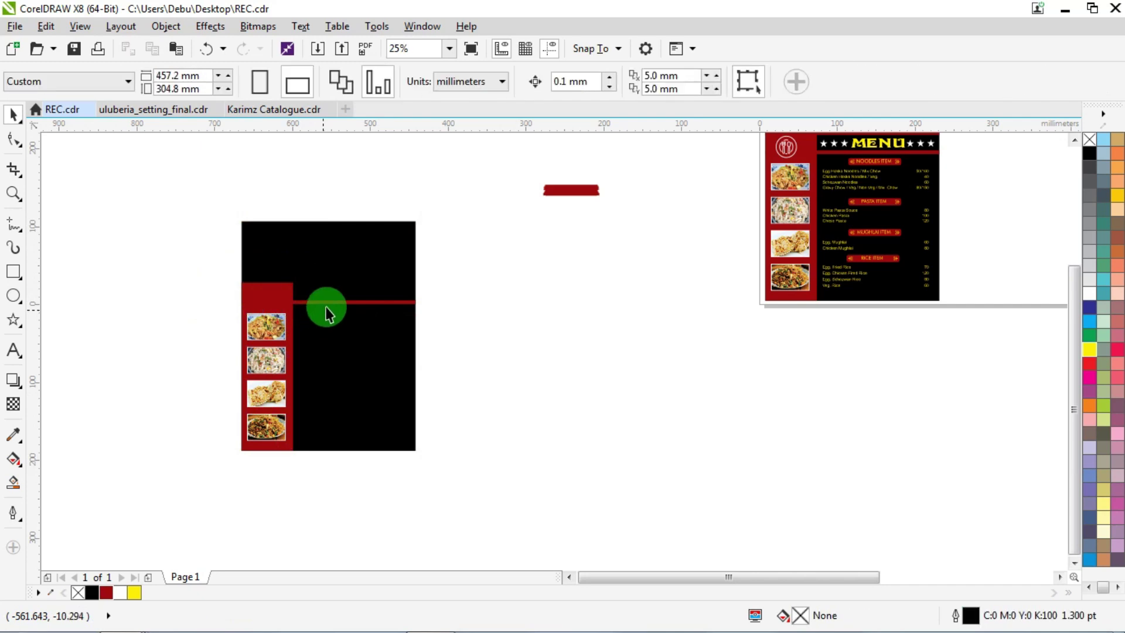
{"action": "left_click_drag", "start_coordinate": [201, 306], "coordinate": [402, 532]}
{"action": "key", "text": "Delete"}
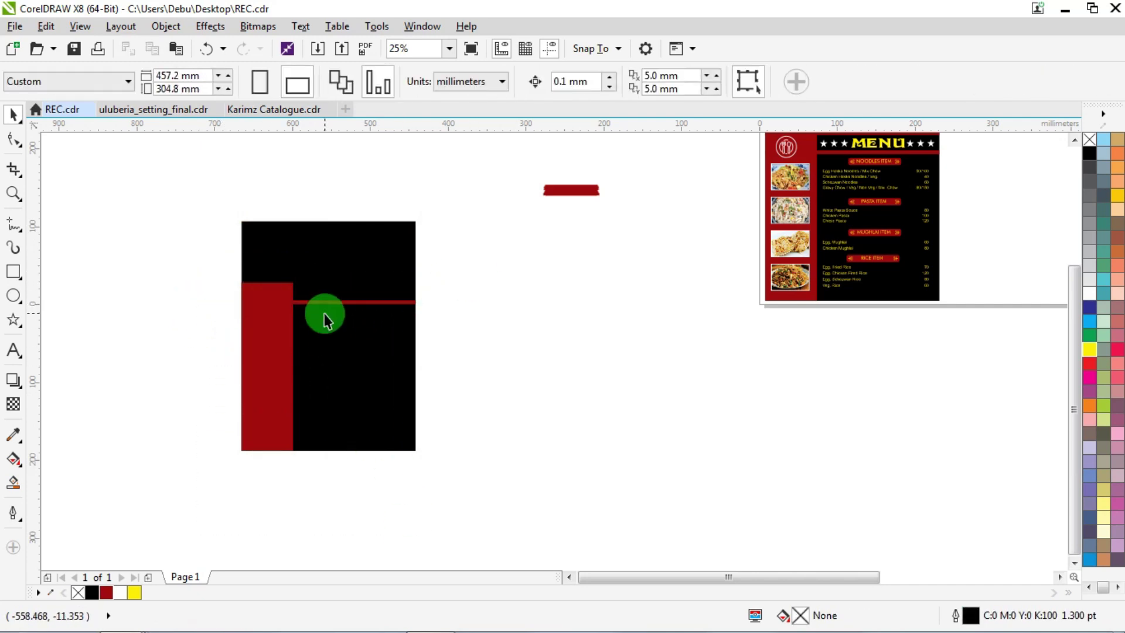
Delete the thin red bar from the menu copy and stretch the red side panel up to the black background's upper edge.
{"action": "left_click", "coordinate": [333, 302]}
{"action": "key", "text": "Delete"}
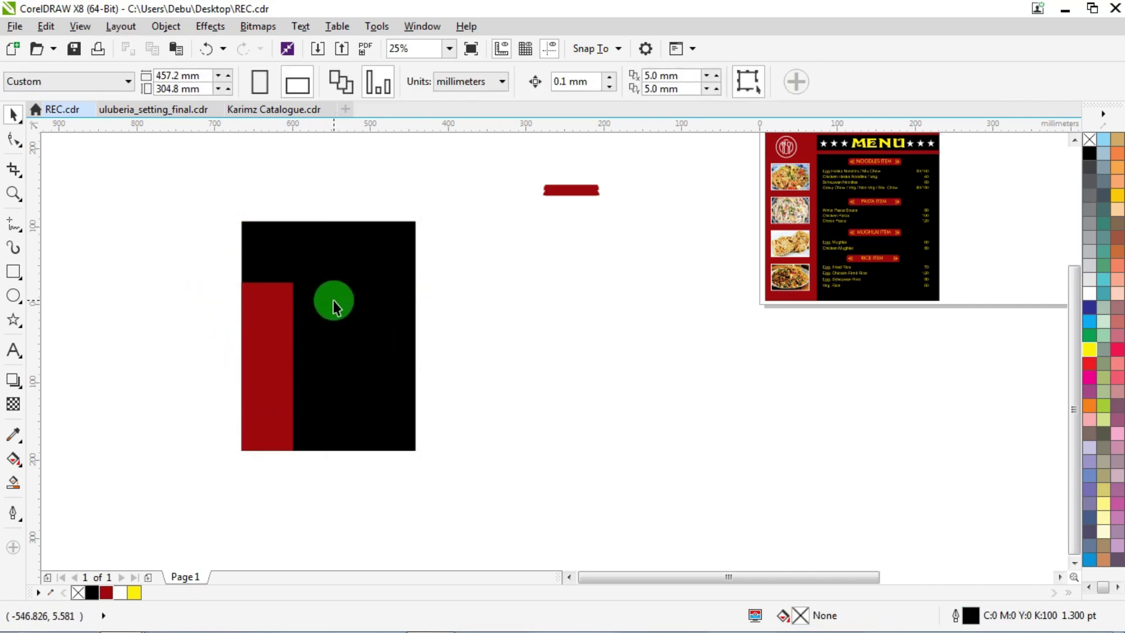
{"action": "scroll", "coordinate": [305, 279], "scroll_direction": "down", "scroll_amount": 2}
{"action": "scroll", "coordinate": [306, 279], "scroll_direction": "up", "scroll_amount": 2}
{"action": "left_click", "coordinate": [303, 313]}
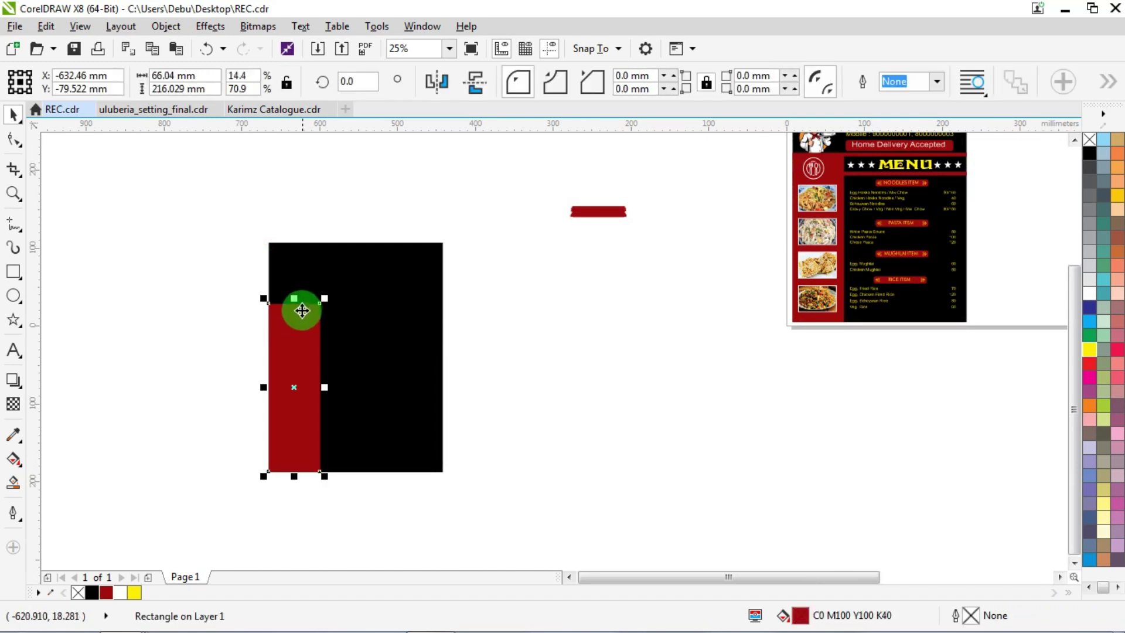
{"action": "left_click_drag", "start_coordinate": [296, 298], "coordinate": [283, 231]}
{"action": "scroll", "coordinate": [311, 281], "scroll_direction": "up", "scroll_amount": 8}
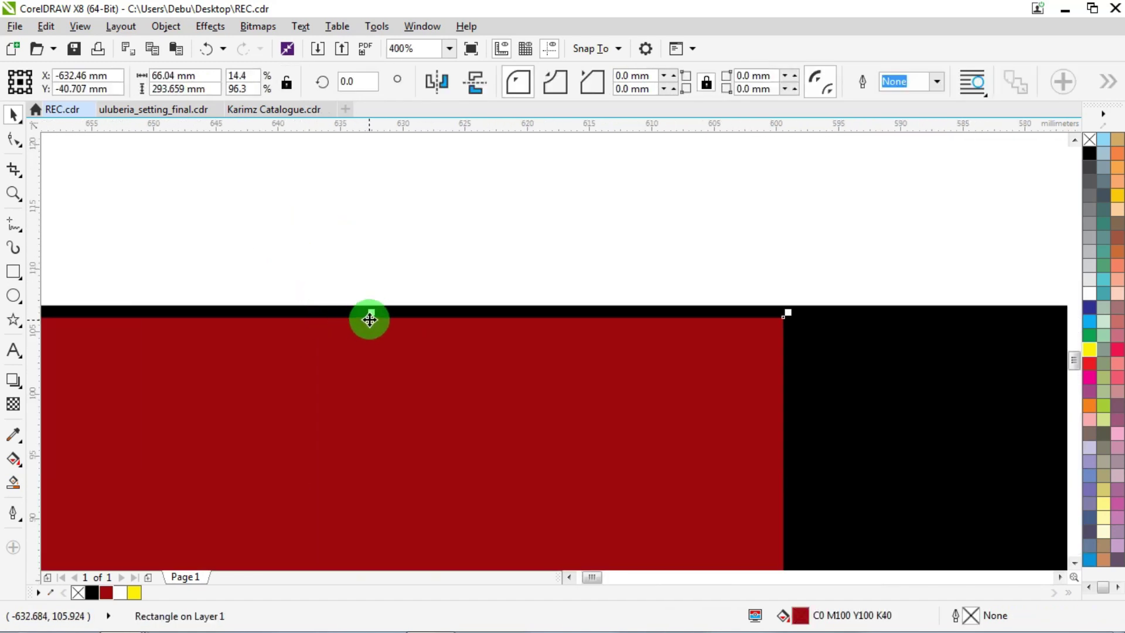
{"action": "mouse_move", "coordinate": [371, 308]}
{"action": "left_mouse_down"}
{"action": "mouse_move", "coordinate": [381, 293]}
{"action": "mouse_move", "coordinate": [371, 292]}
{"action": "left_mouse_up"}
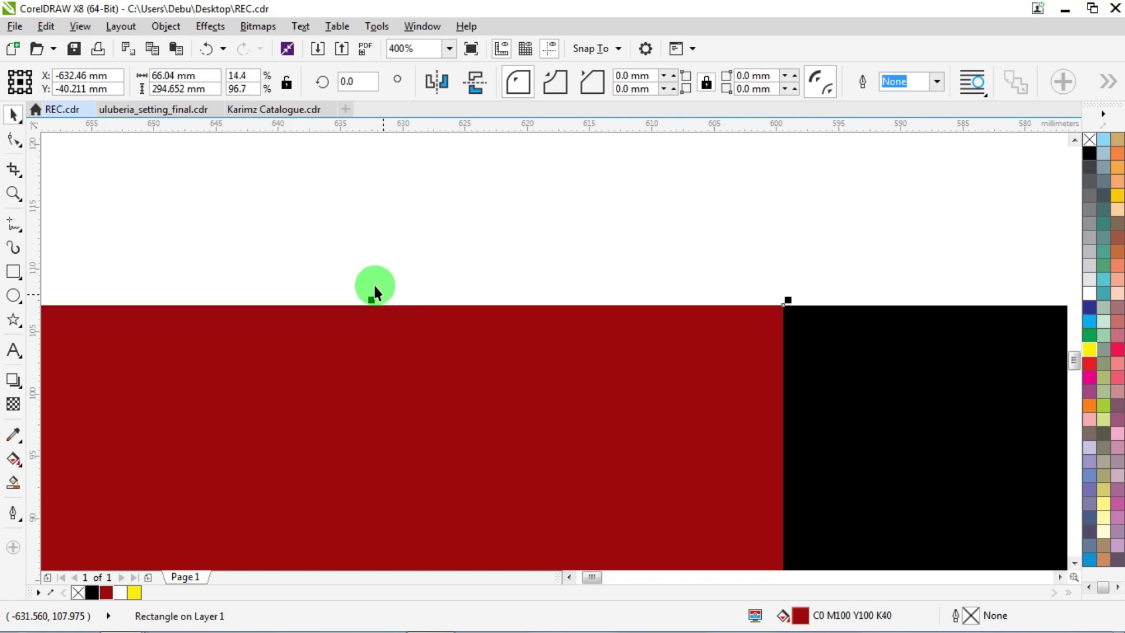
Change the document units to inches and group the red side panel with the black background.
{"action": "left_click", "coordinate": [384, 183]}
{"action": "left_click", "coordinate": [469, 81]}
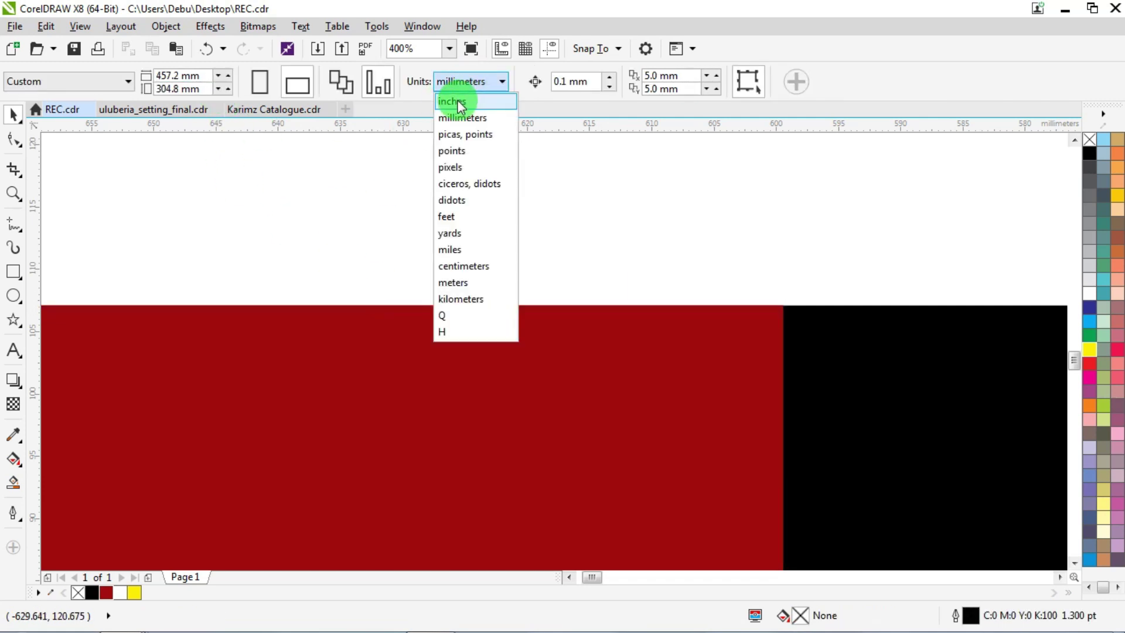
{"action": "left_click", "coordinate": [459, 100]}
{"action": "left_click", "coordinate": [420, 403]}
{"action": "scroll", "coordinate": [293, 201], "scroll_direction": "down", "scroll_amount": 8}
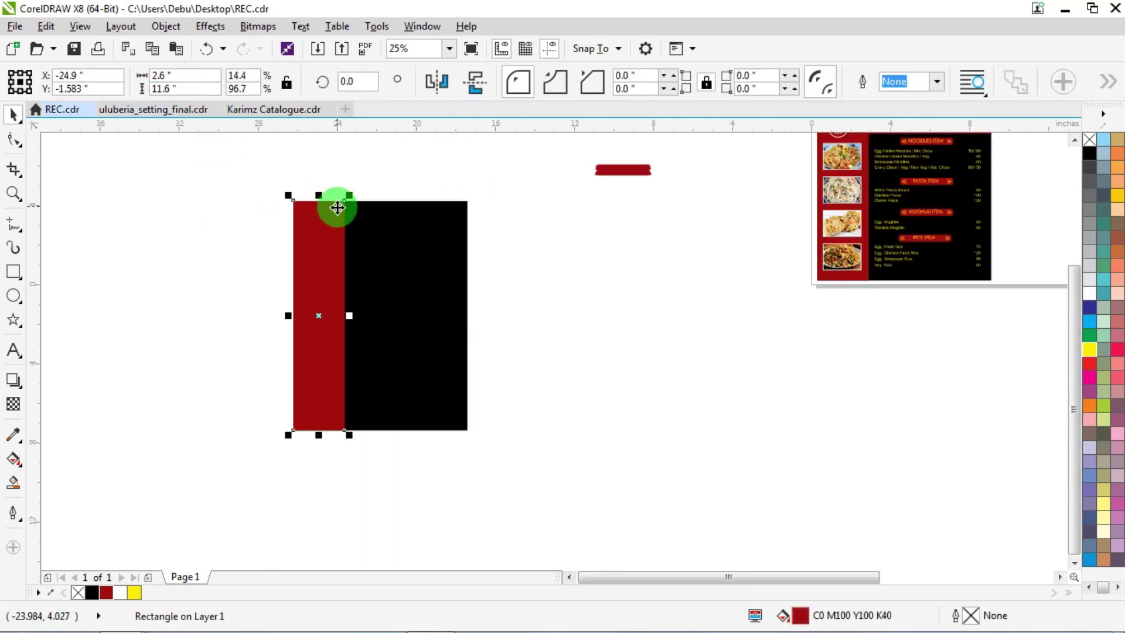
{"action": "left_click_drag", "start_coordinate": [466, 400], "coordinate": [497, 472]}
{"action": "key", "text": "ctrl+g"}
Move the grouped red and black background onto the blank half of the page, directly beside the finished menu.
{"action": "scroll", "coordinate": [317, 317], "scroll_direction": "down", "scroll_amount": 4}
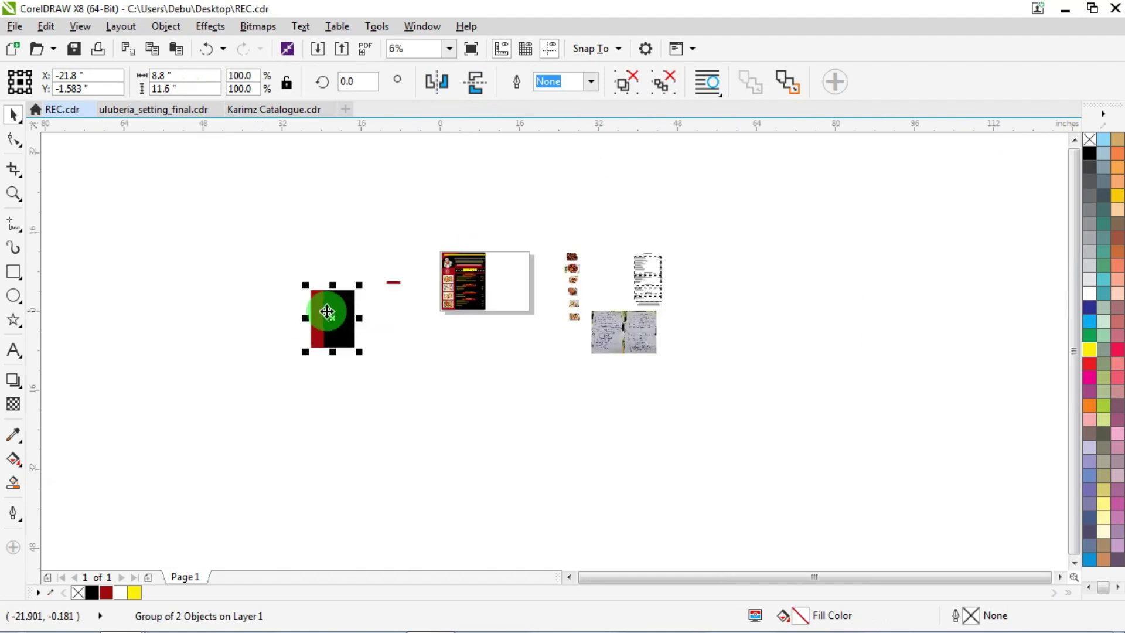
{"action": "left_click_drag", "start_coordinate": [329, 316], "coordinate": [502, 256]}
{"action": "scroll", "coordinate": [502, 257], "scroll_direction": "up", "scroll_amount": 8}
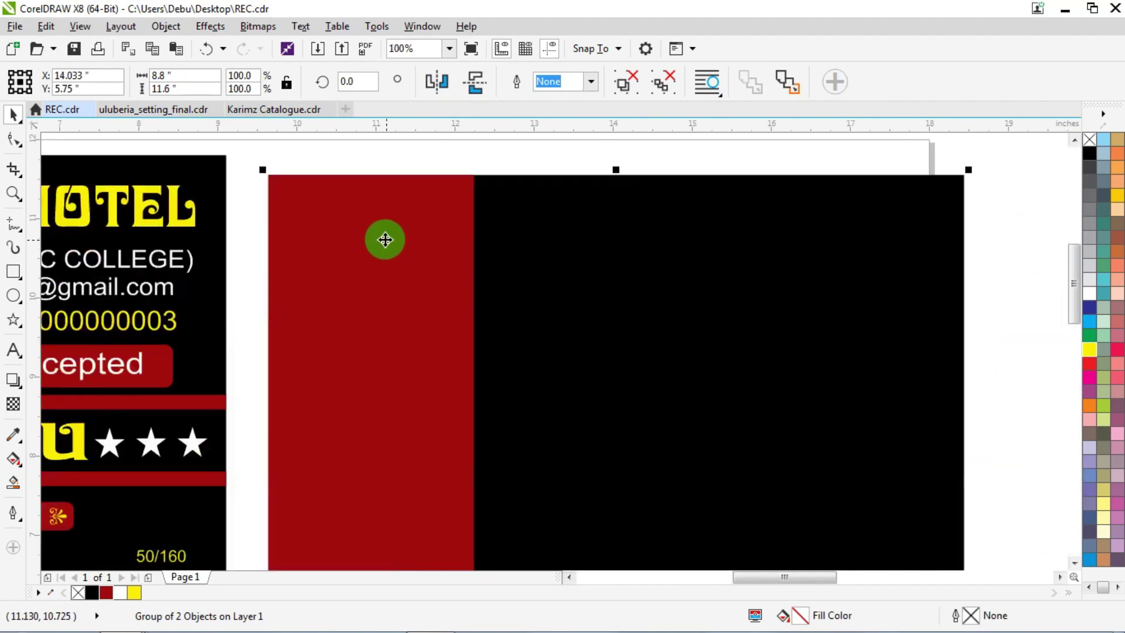
{"action": "left_click_drag", "start_coordinate": [381, 239], "coordinate": [296, 195]}
{"action": "scroll", "coordinate": [367, 215], "scroll_direction": "down", "scroll_amount": 4}
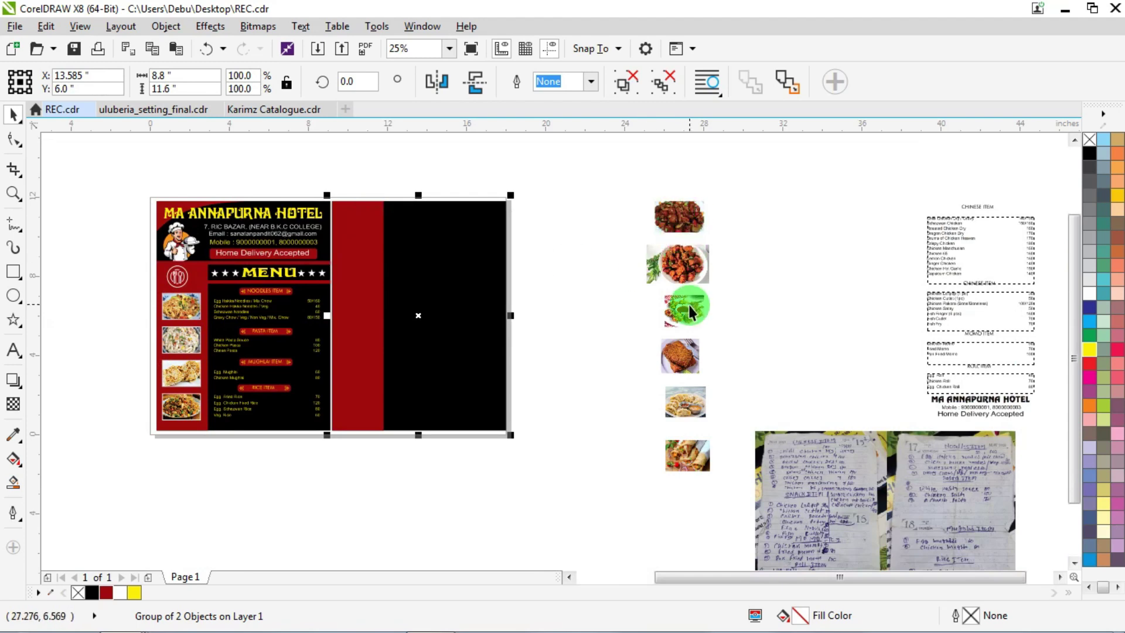
Place a copy of the framed noodles photo near the upper end of the new red side panel.
{"action": "scroll", "coordinate": [150, 359], "scroll_direction": "up", "scroll_amount": 2}
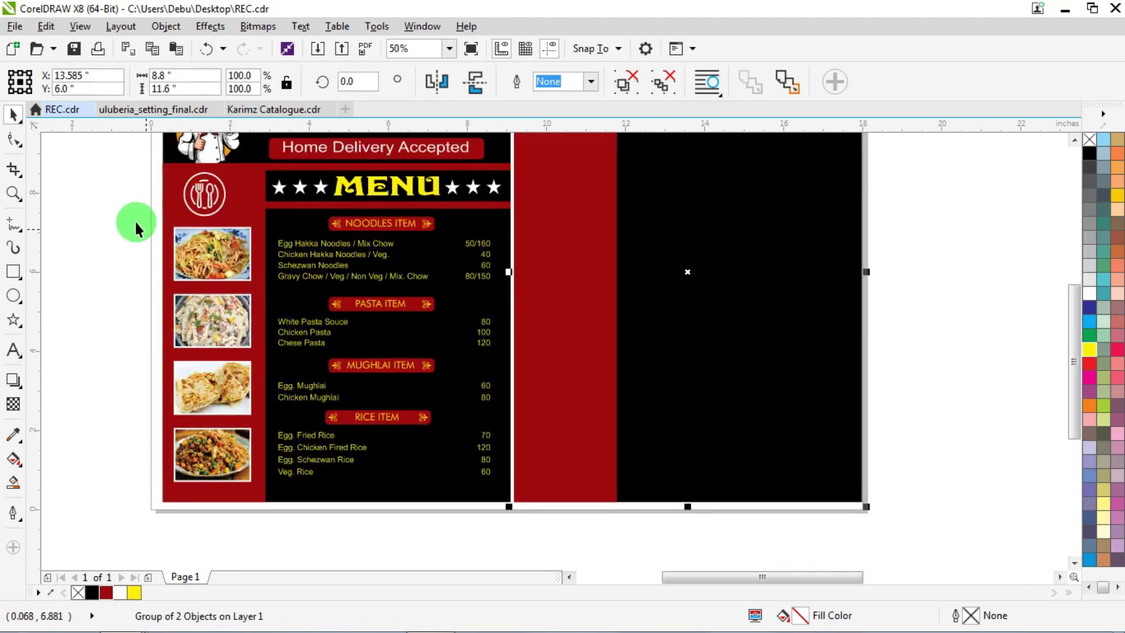
{"action": "left_click_drag", "start_coordinate": [125, 212], "coordinate": [438, 185]}
{"action": "scroll", "coordinate": [290, 290], "scroll_direction": "down", "scroll_amount": 2}
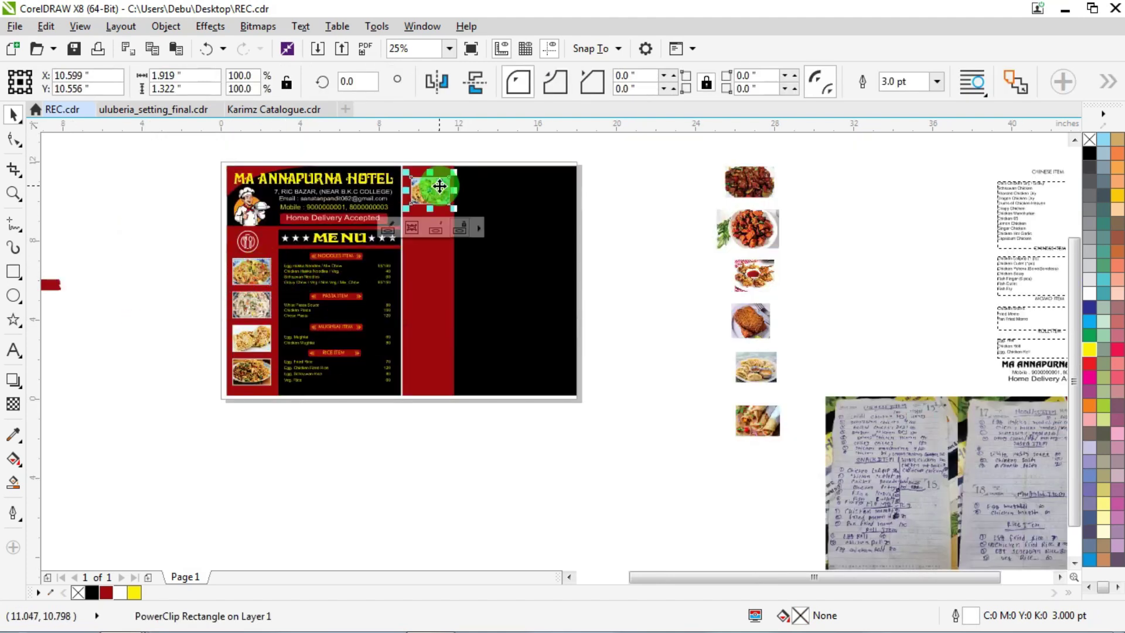
{"action": "scroll", "coordinate": [440, 174], "scroll_direction": "up", "scroll_amount": 2}
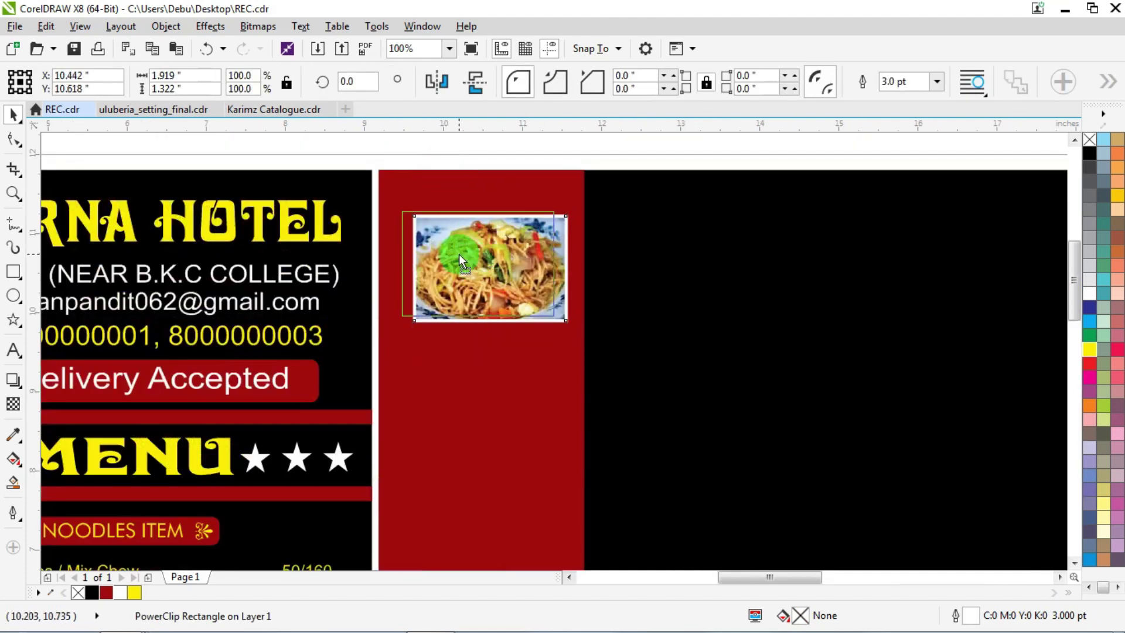
{"action": "left_click_drag", "start_coordinate": [459, 255], "coordinate": [445, 251]}
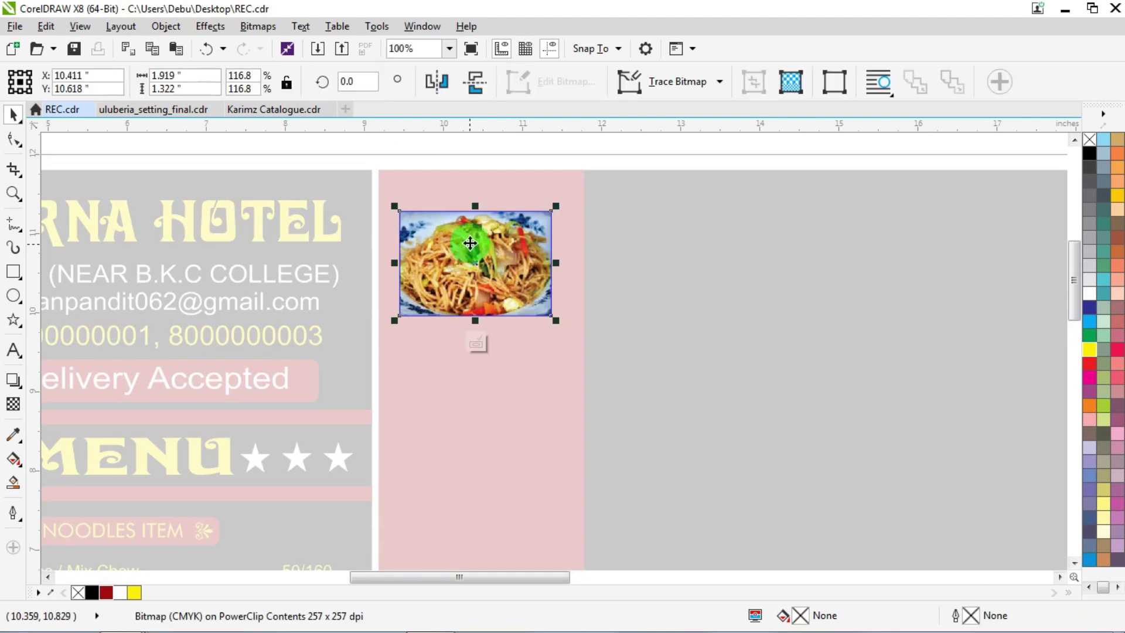
Delete the noodles image from the copied PowerClip frame and turn the frame into a plain white-outlined rectangle.
{"action": "key", "text": "Delete"}
{"action": "scroll", "coordinate": [718, 213], "scroll_direction": "down", "scroll_amount": 1}
{"action": "left_click", "coordinate": [663, 185]}
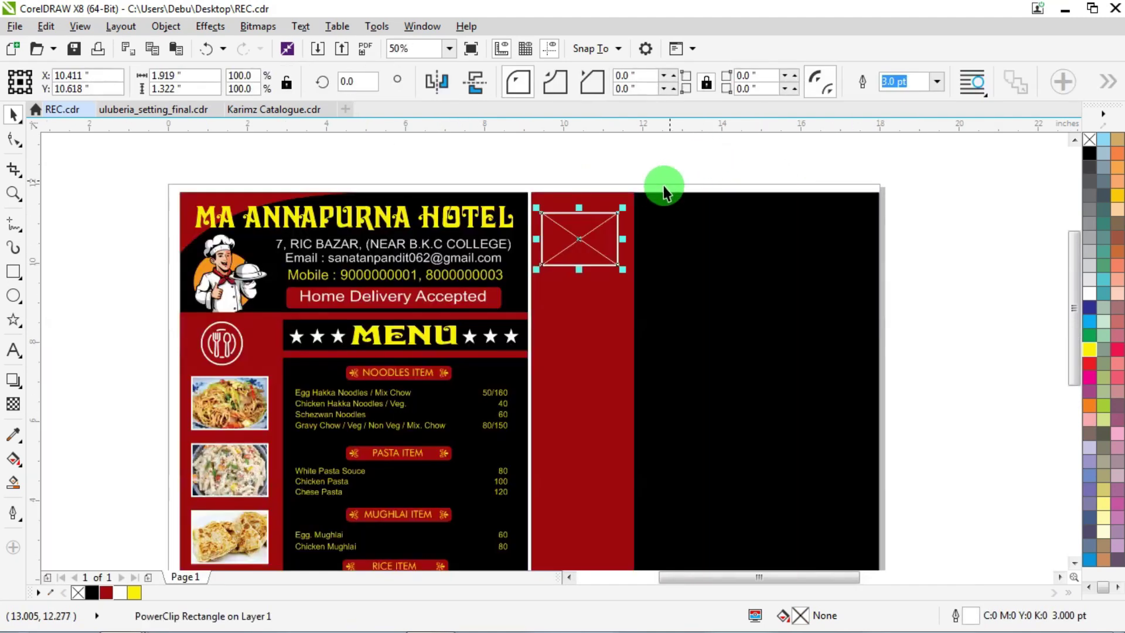
{"action": "right_click", "coordinate": [580, 239]}
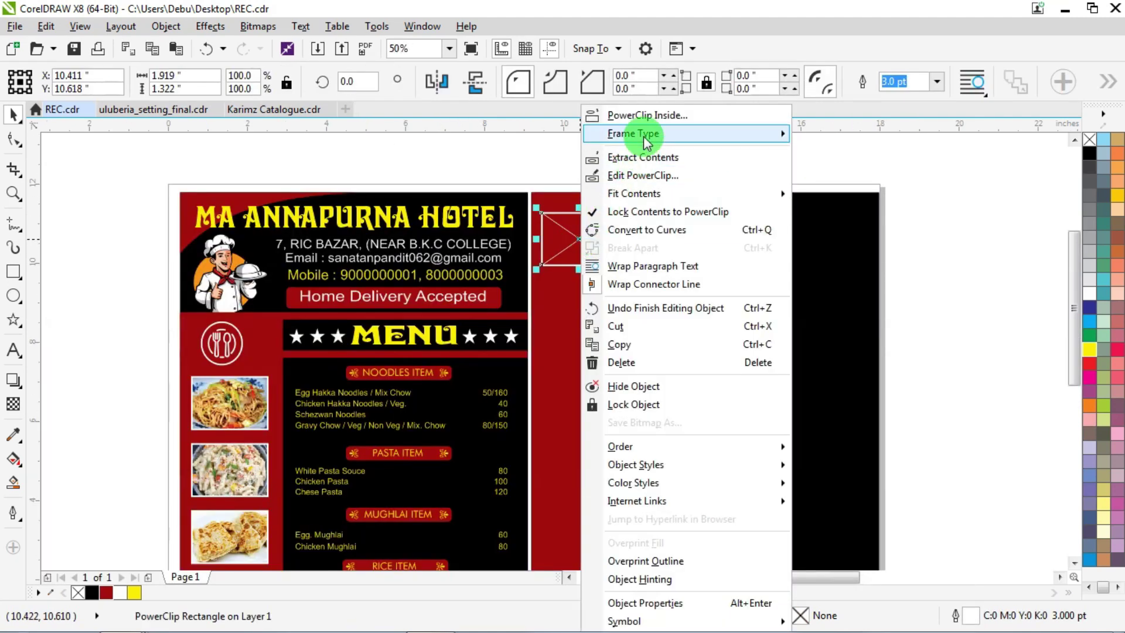
{"action": "mouse_move", "coordinate": [644, 134]}
{"action": "left_click", "coordinate": [824, 174]}
{"action": "left_click", "coordinate": [687, 161]}
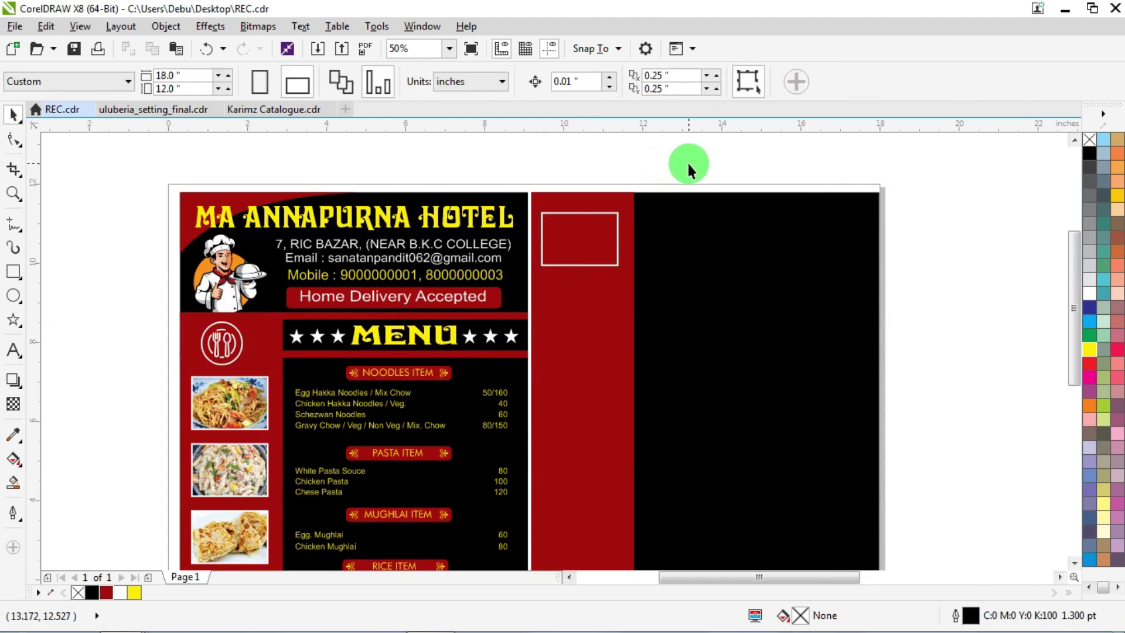
Open the position transformation settings and switch the document units to millimetres.
{"action": "key", "text": "Tab"}
{"action": "scroll", "coordinate": [520, 215], "scroll_direction": "up", "scroll_amount": 1}
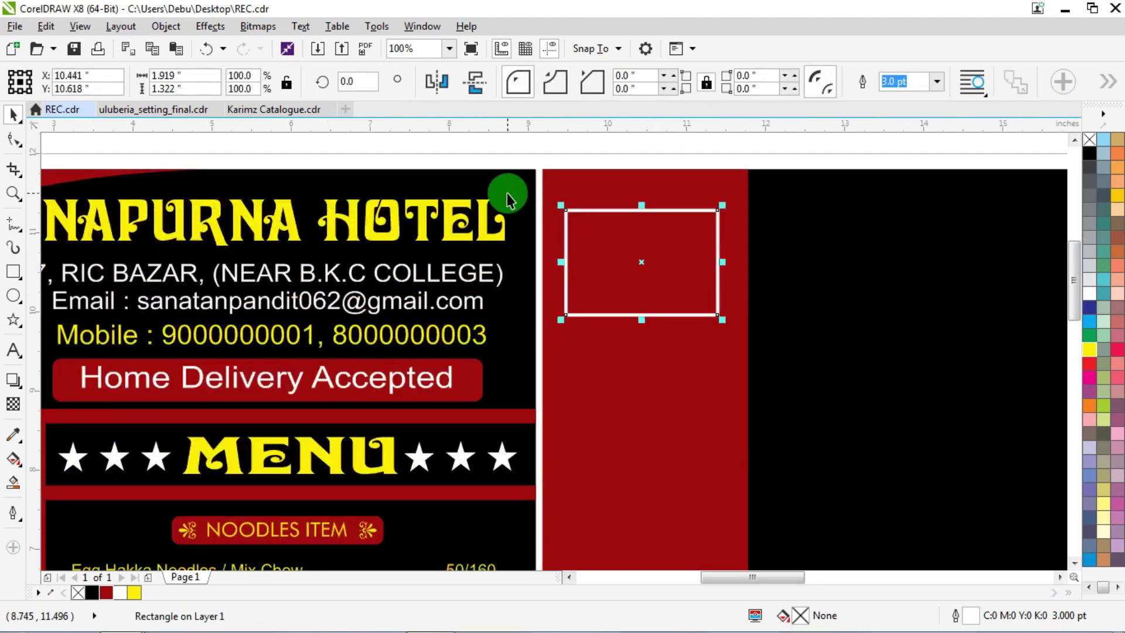
{"action": "key", "text": "alt+F7"}
{"action": "scroll", "coordinate": [509, 193], "scroll_direction": "down", "scroll_amount": 1}
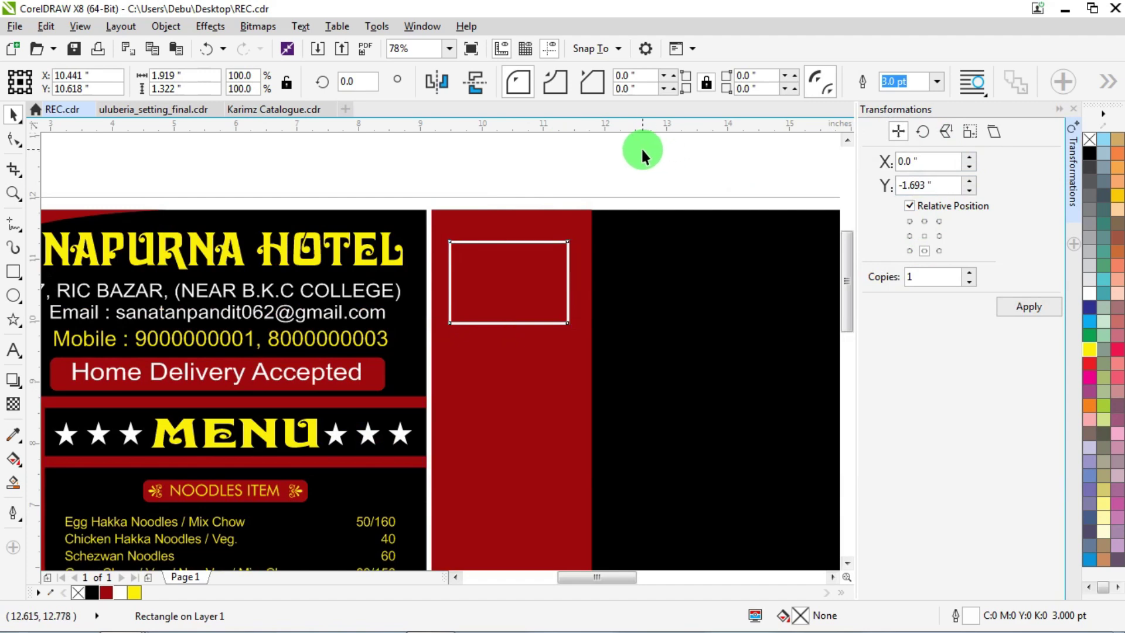
{"action": "left_click", "coordinate": [642, 153]}
{"action": "left_click", "coordinate": [448, 82]}
{"action": "left_click", "coordinate": [462, 118]}
Duplicate the white rectangle down the red panel four times, one copy each at a relative offset of X 0, Y -43.57 mm.
{"action": "left_click", "coordinate": [515, 264]}
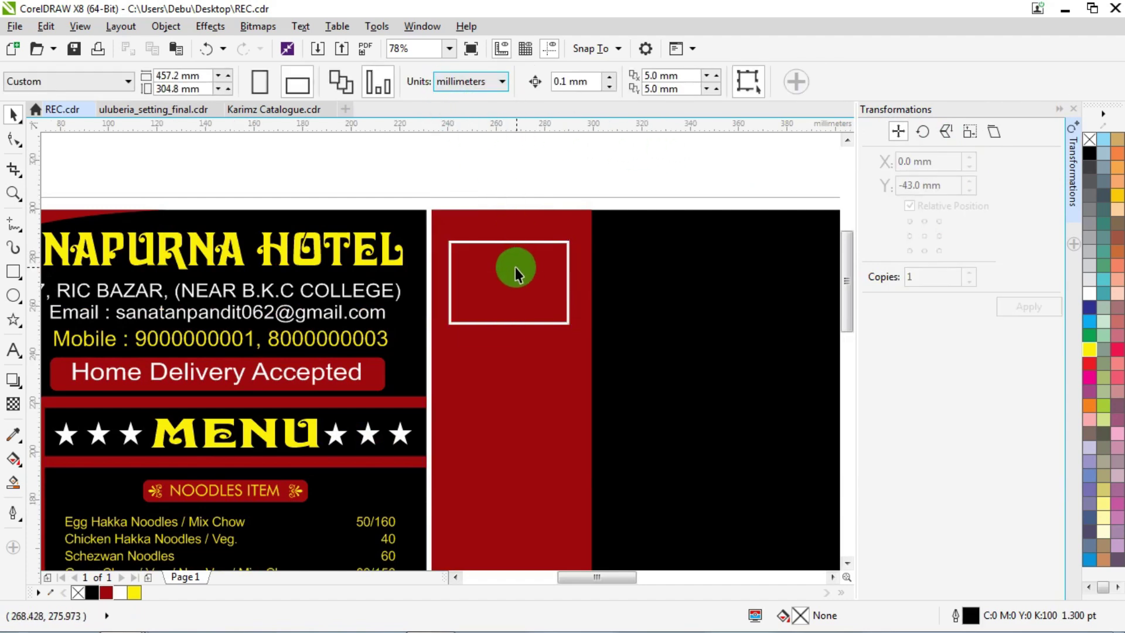
{"action": "left_click", "coordinate": [939, 236]}
{"action": "left_click", "coordinate": [924, 252]}
{"action": "left_click", "coordinate": [932, 184]}
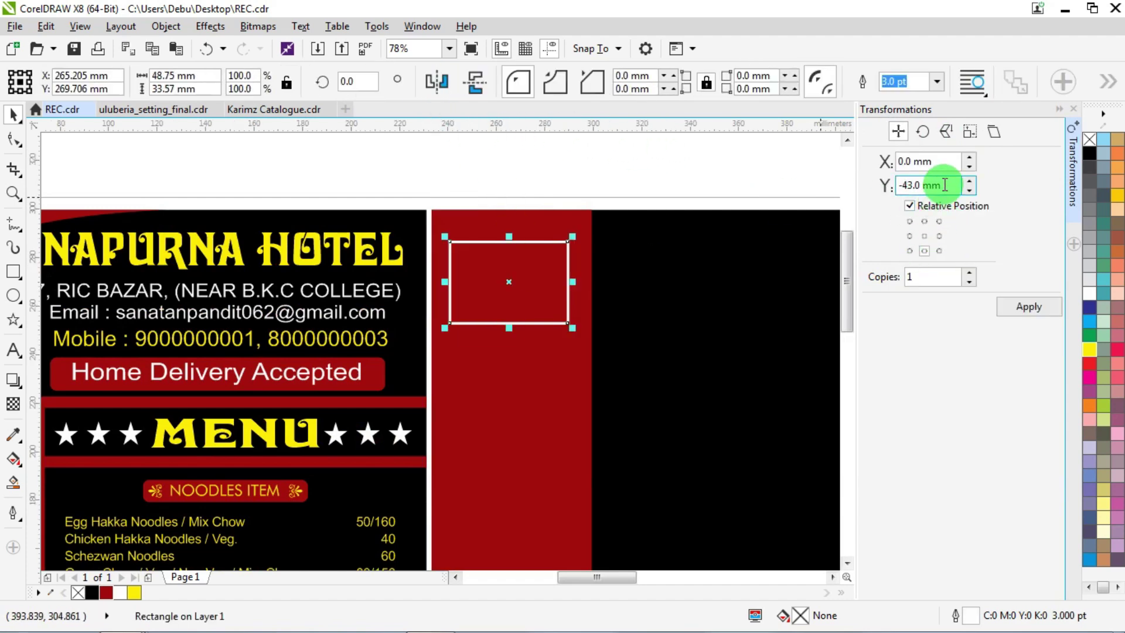
{"action": "left_click", "coordinate": [933, 235]}
{"action": "left_click", "coordinate": [924, 250]}
{"action": "left_click_drag", "start_coordinate": [946, 185], "coordinate": [923, 218]}
{"action": "left_click", "coordinate": [923, 170]}
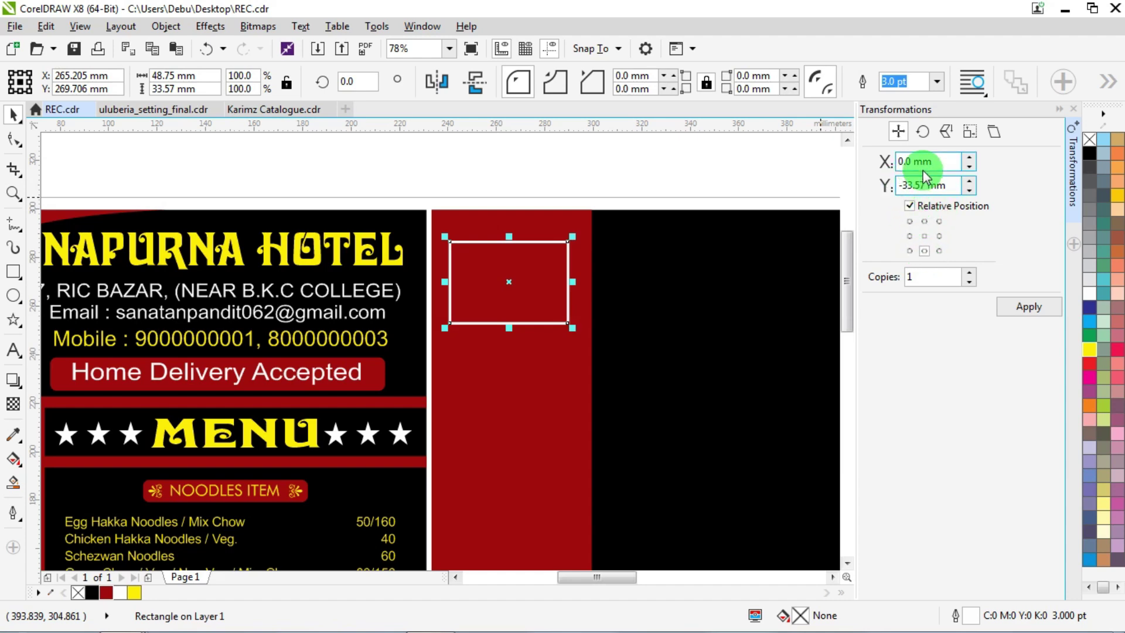
{"action": "key", "text": "Return"}
{"action": "key", "text": "Return"}
{"action": "key", "text": "Return"}
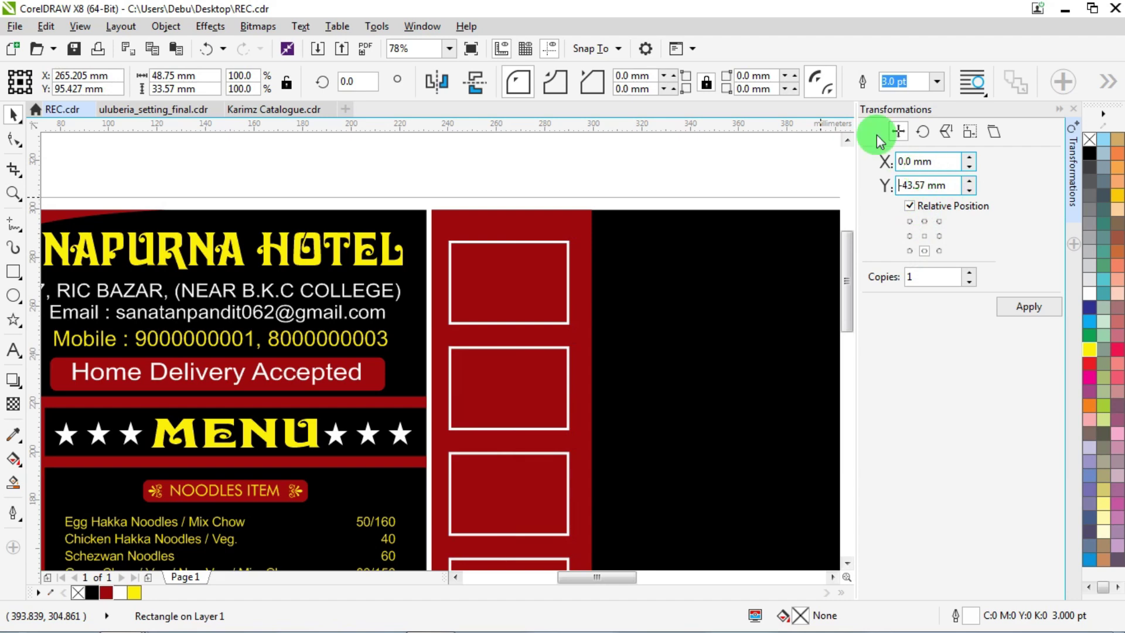
Add one more copy of the white frame below the lowest one with the same -43.57 mm vertical offset.
{"action": "scroll", "coordinate": [544, 240], "scroll_direction": "down", "scroll_amount": 3}
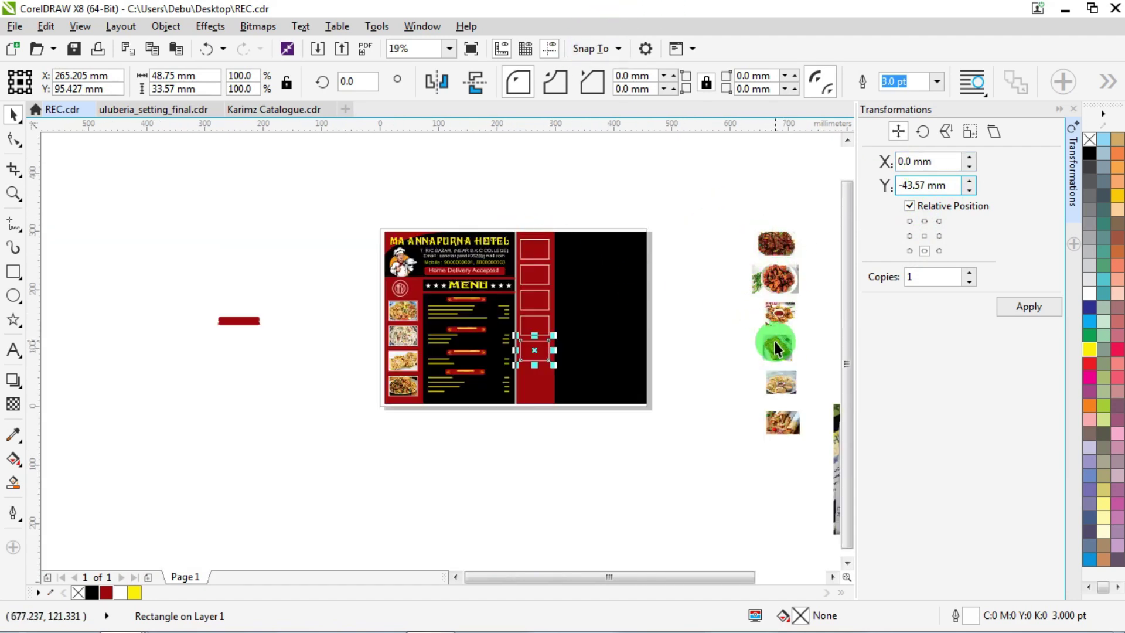
{"action": "scroll", "coordinate": [547, 372], "scroll_direction": "up", "scroll_amount": 3}
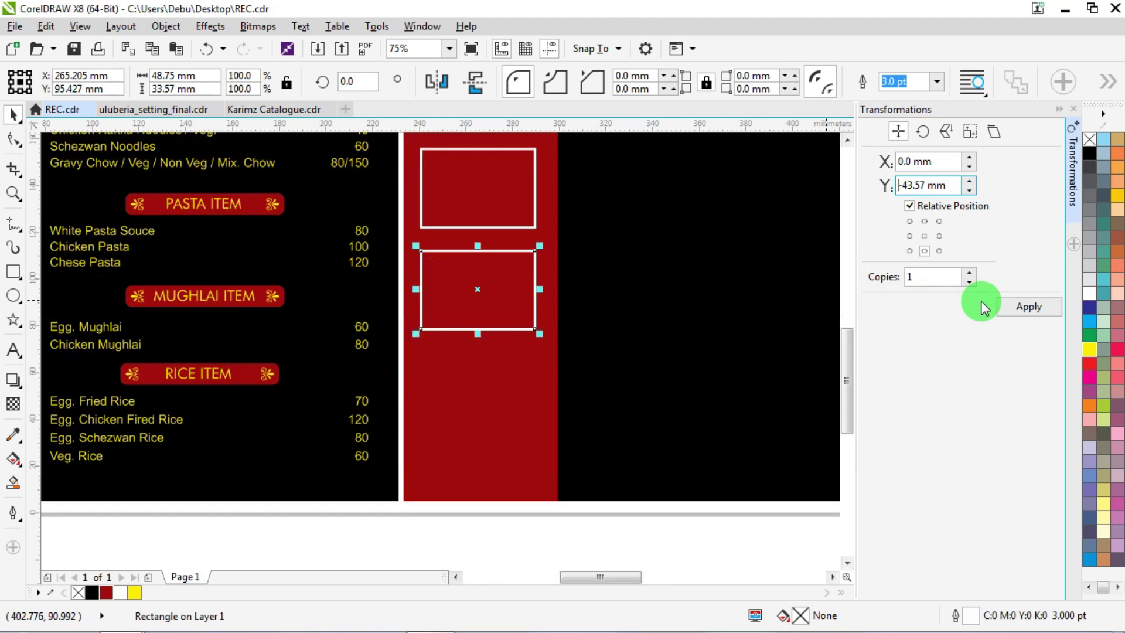
{"action": "left_click", "coordinate": [1029, 306]}
{"action": "scroll", "coordinate": [429, 291], "scroll_direction": "down", "scroll_amount": 3}
{"action": "scroll", "coordinate": [439, 235], "scroll_direction": "up", "scroll_amount": 1}
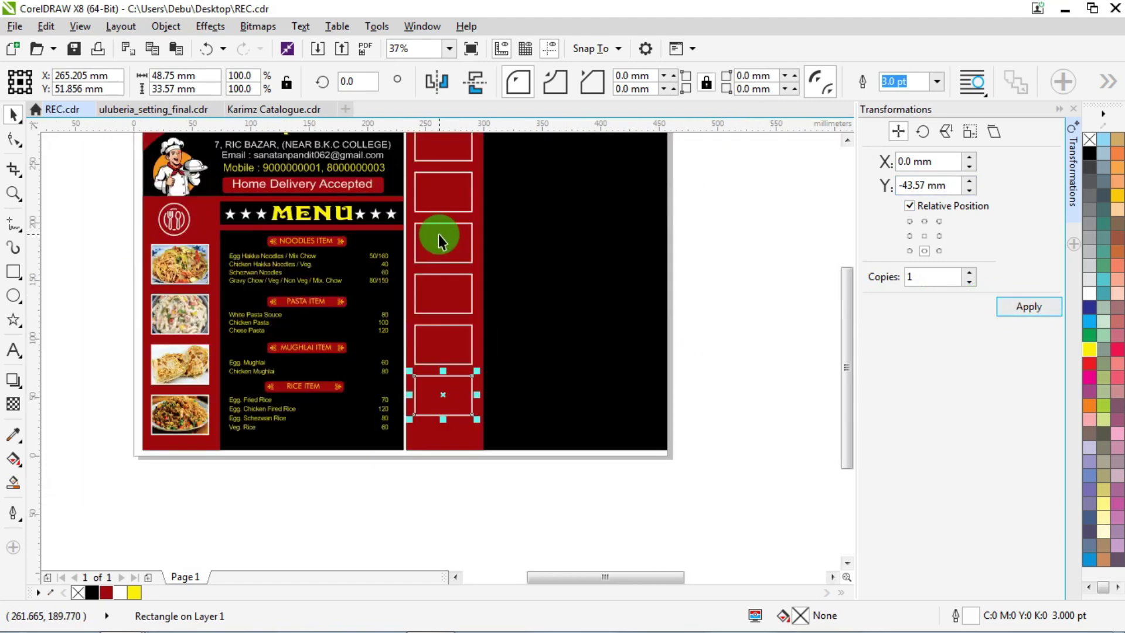
{"action": "scroll", "coordinate": [440, 200], "scroll_direction": "down", "scroll_amount": 1}
{"action": "scroll", "coordinate": [658, 195], "scroll_direction": "up", "scroll_amount": 1}
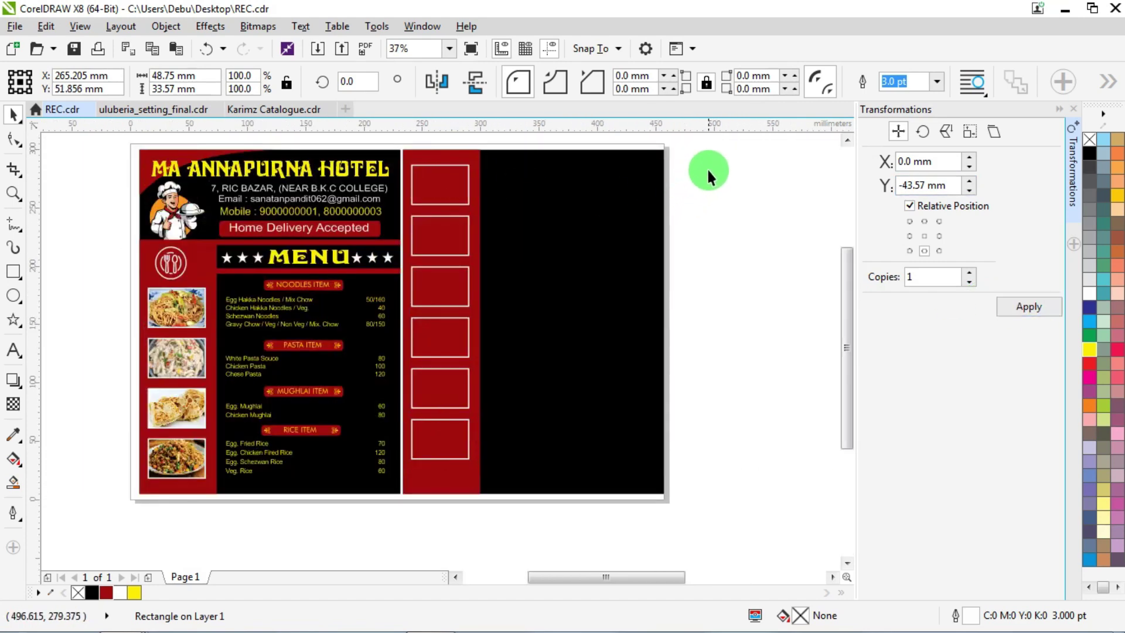
Select all six white frames and stretch them downward together to a total height of about 265 mm.
{"action": "left_click_drag", "start_coordinate": [697, 146], "coordinate": [553, 283]}
{"action": "left_click_drag", "start_coordinate": [417, 469], "coordinate": [417, 469]}
{"action": "scroll", "coordinate": [437, 477], "scroll_direction": "up", "scroll_amount": 1}
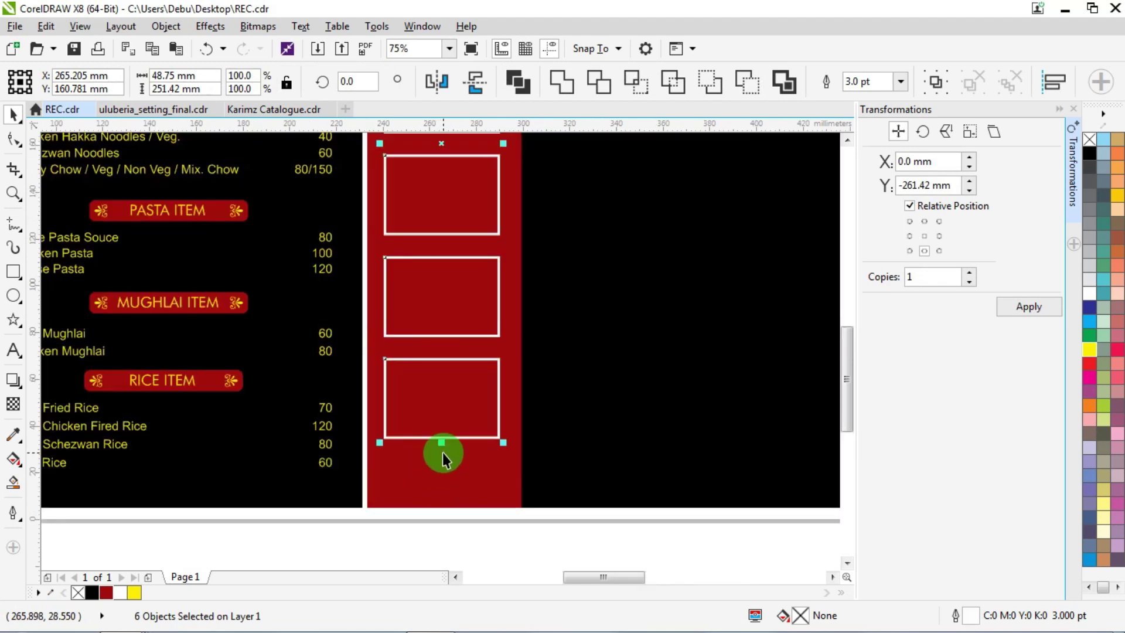
{"action": "scroll", "coordinate": [444, 463], "scroll_direction": "down", "scroll_amount": 1}
{"action": "scroll", "coordinate": [440, 427], "scroll_direction": "down", "scroll_amount": 1}
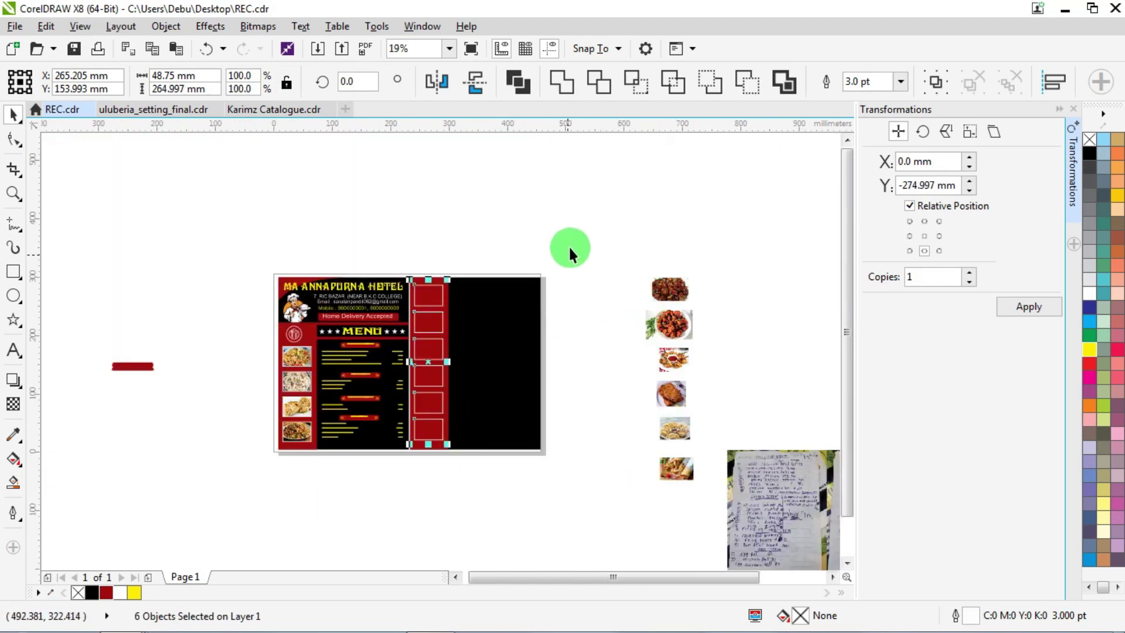
Move the uppermost off-page food photo onto the black background beside the first white frame.
{"action": "left_click", "coordinate": [659, 275]}
{"action": "left_click_drag", "start_coordinate": [674, 294], "coordinate": [502, 371]}
{"action": "scroll", "coordinate": [498, 234], "scroll_direction": "up", "scroll_amount": 2}
{"action": "left_click_drag", "start_coordinate": [773, 213], "coordinate": [530, 238]}
{"action": "scroll", "coordinate": [525, 415], "scroll_direction": "down", "scroll_amount": 1}
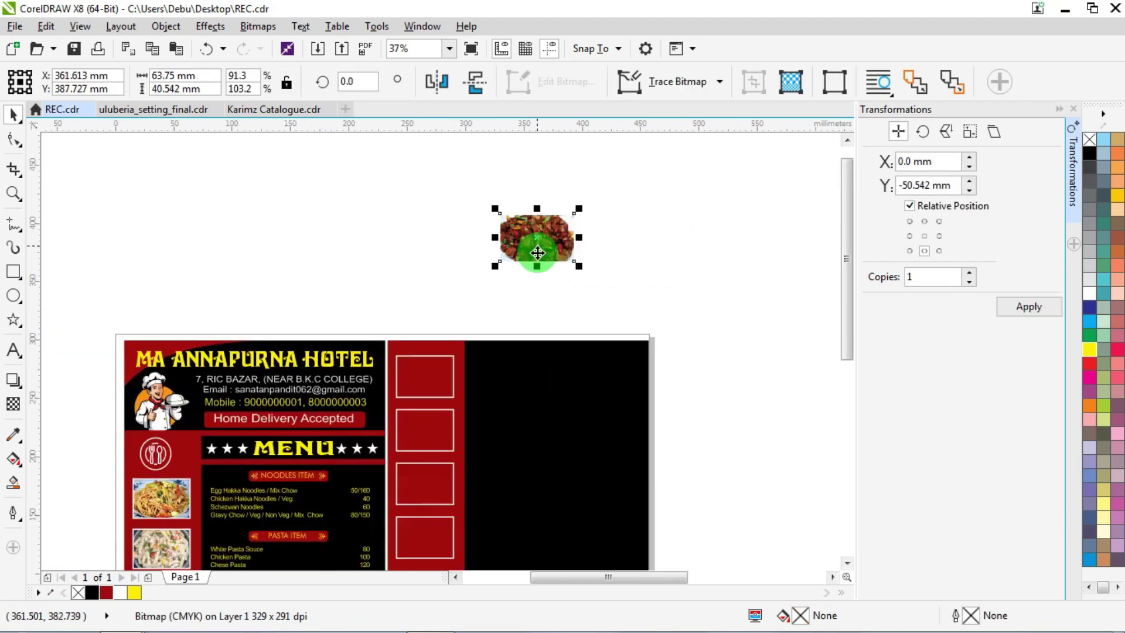
{"action": "scroll", "coordinate": [532, 241], "scroll_direction": "down", "scroll_amount": 1}
{"action": "left_click_drag", "start_coordinate": [636, 490], "coordinate": [639, 492]}
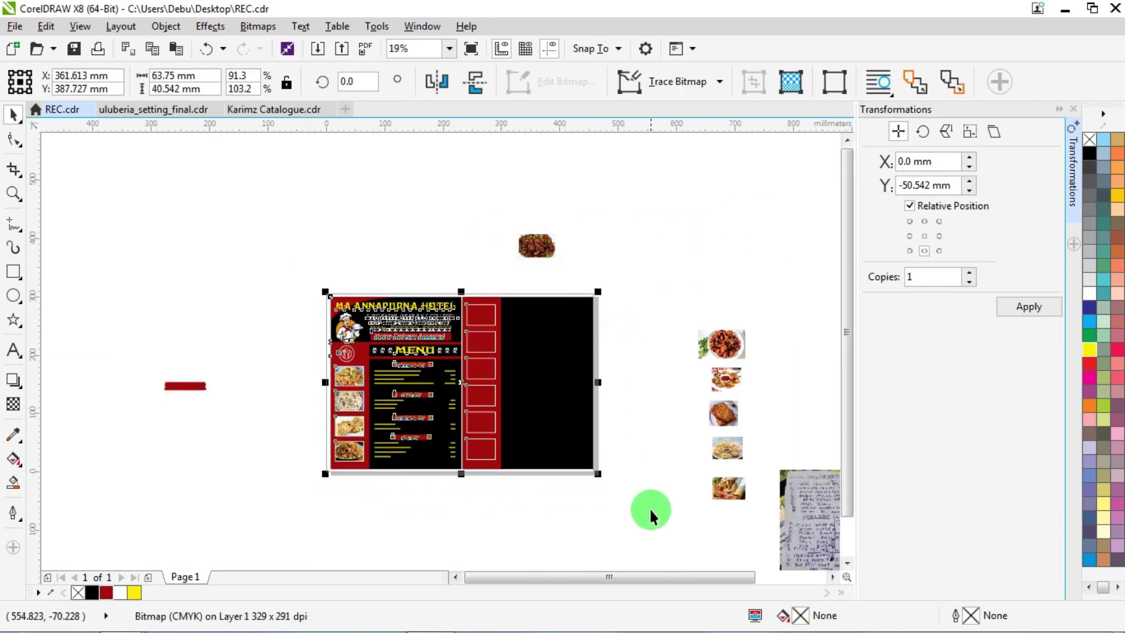
{"action": "left_click", "coordinate": [560, 246]}
{"action": "scroll", "coordinate": [510, 269], "scroll_direction": "up", "scroll_amount": 1}
{"action": "left_click_drag", "start_coordinate": [542, 234], "coordinate": [557, 354]}
{"action": "scroll", "coordinate": [558, 355], "scroll_direction": "up", "scroll_amount": 1}
PowerClip the dark chicken photo inside the first white frame of the red panel.
{"action": "right_click", "coordinate": [586, 321]}
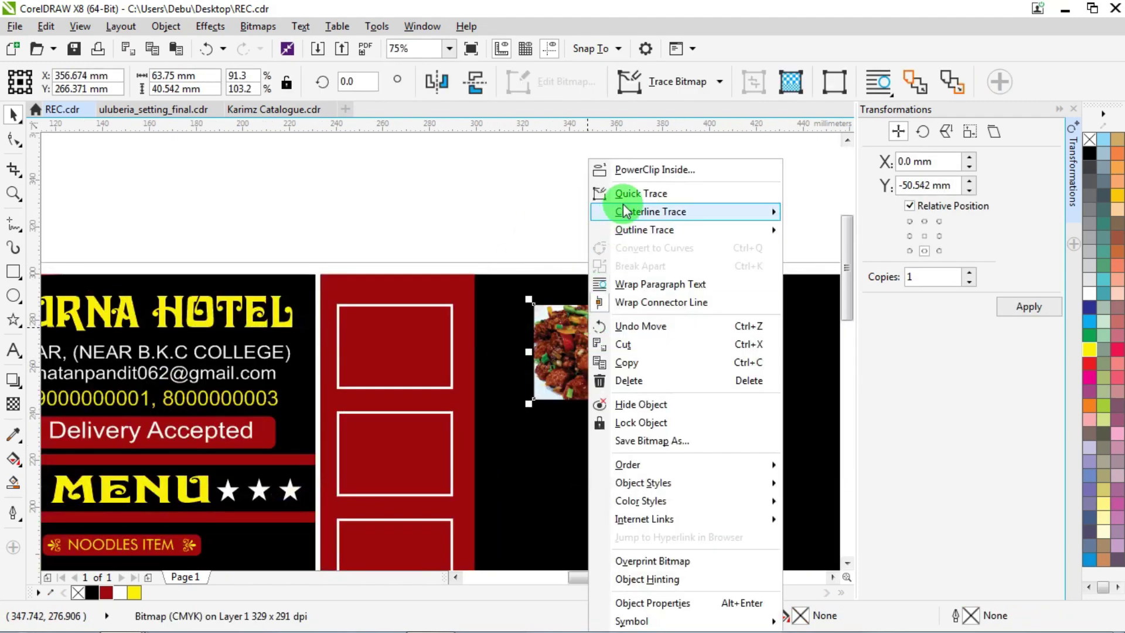
{"action": "left_click", "coordinate": [642, 170]}
{"action": "left_click", "coordinate": [377, 331]}
Bring the chicken photo with the green leaves beside the frames and PowerClip it inside the second white frame.
{"action": "scroll", "coordinate": [376, 331], "scroll_direction": "down", "scroll_amount": 1}
{"action": "left_click", "coordinate": [818, 394]}
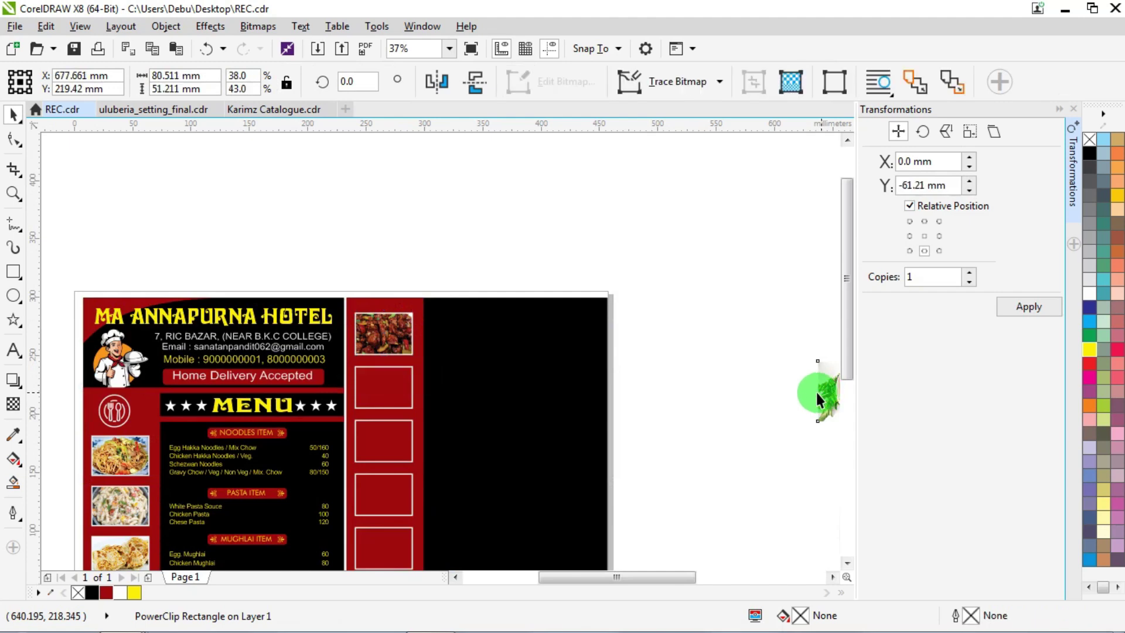
{"action": "left_click_drag", "start_coordinate": [818, 394], "coordinate": [460, 379]}
{"action": "scroll", "coordinate": [447, 329], "scroll_direction": "down", "scroll_amount": 1}
{"action": "scroll", "coordinate": [470, 356], "scroll_direction": "up", "scroll_amount": 1}
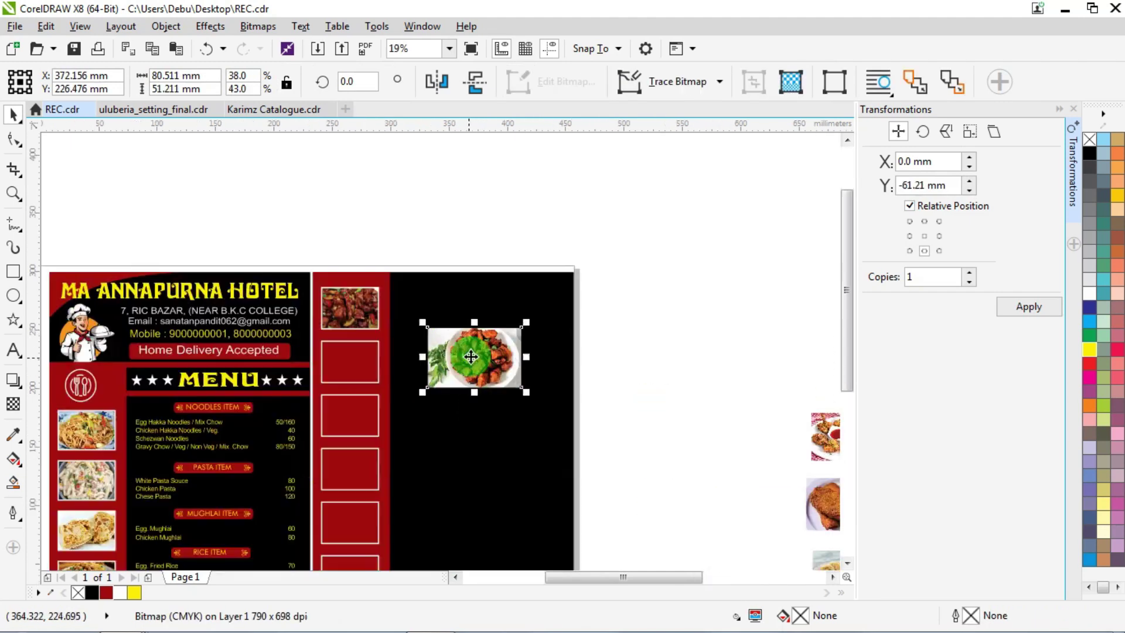
{"action": "right_click", "coordinate": [474, 356]}
{"action": "left_click", "coordinate": [515, 167]}
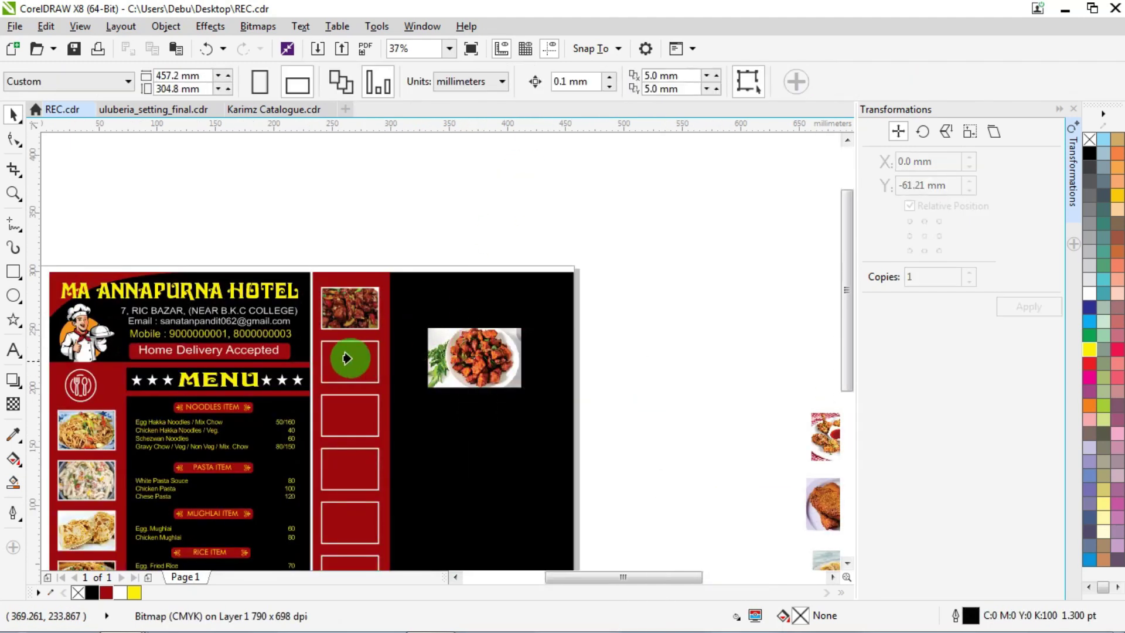
{"action": "left_click", "coordinate": [347, 358]}
Shift the green-leaf chicken photo left inside the second frame, shrink it slightly and finish editing the PowerClip contents.
{"action": "scroll", "coordinate": [326, 359], "scroll_direction": "up", "scroll_amount": 4}
{"action": "double_click", "coordinate": [389, 349]}
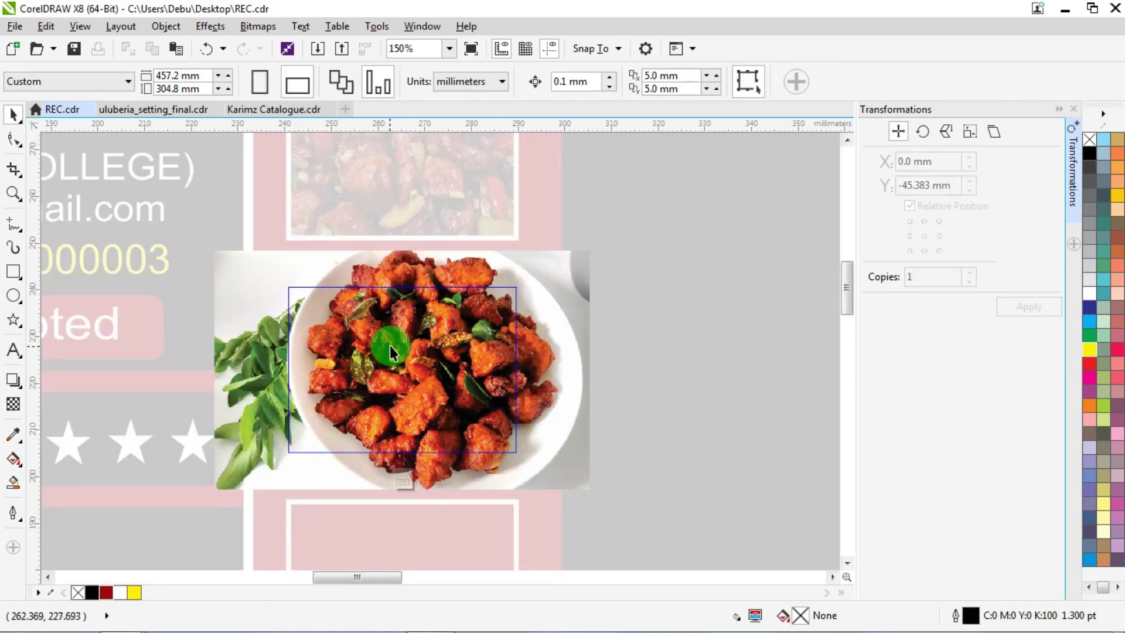
{"action": "left_click_drag", "start_coordinate": [389, 349], "coordinate": [359, 350]}
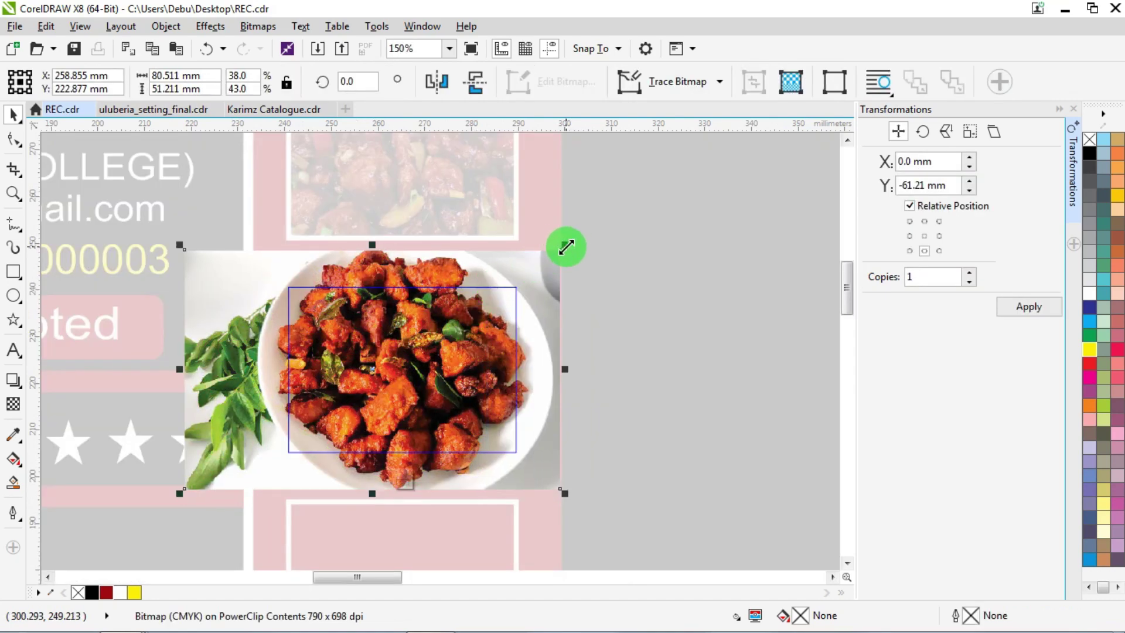
{"action": "left_click_drag", "start_coordinate": [565, 247], "coordinate": [545, 261]}
{"action": "left_click", "coordinate": [658, 265], "text": "ctrl"}
{"action": "scroll", "coordinate": [484, 258], "scroll_direction": "down", "scroll_amount": 4}
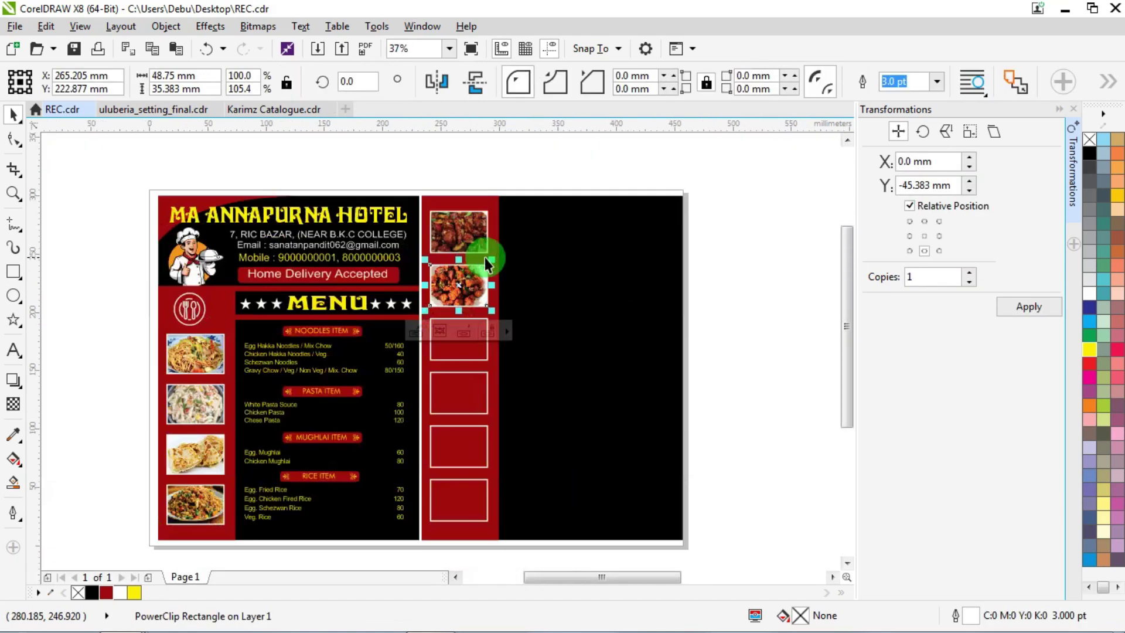
Close the Transformations docker and move the off-page drumstick photo with red sauce onto the black background beside the third frame.
{"action": "scroll", "coordinate": [484, 258], "scroll_direction": "down", "scroll_amount": 2}
{"action": "left_click", "coordinate": [1073, 109]}
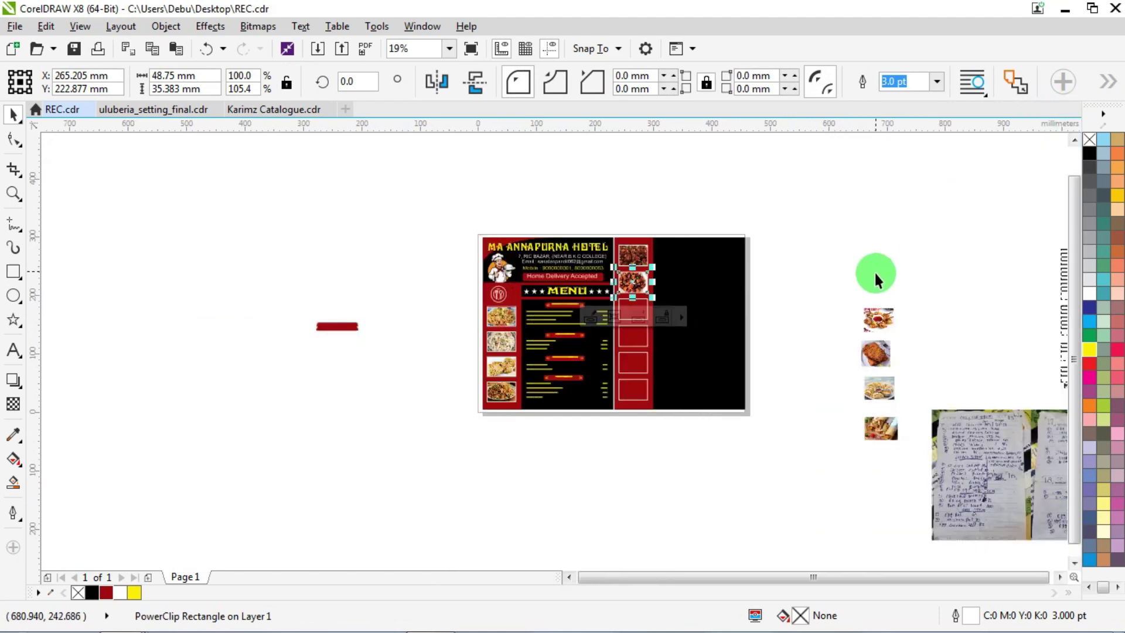
{"action": "left_click_drag", "start_coordinate": [877, 319], "coordinate": [701, 322]}
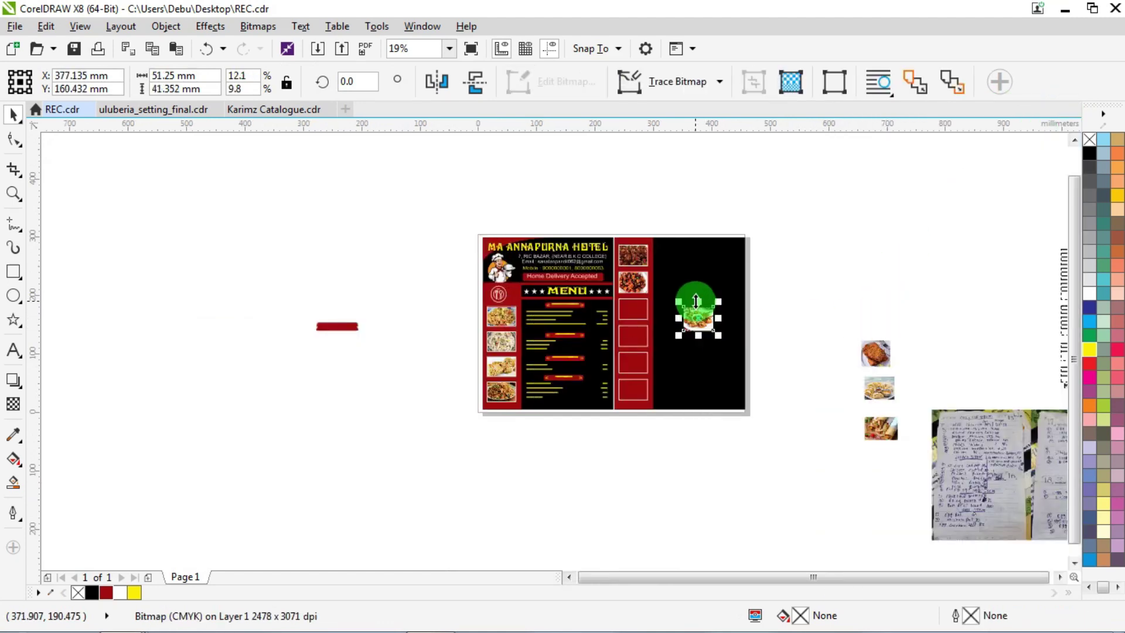
{"action": "left_click_drag", "start_coordinate": [695, 300], "coordinate": [695, 306]}
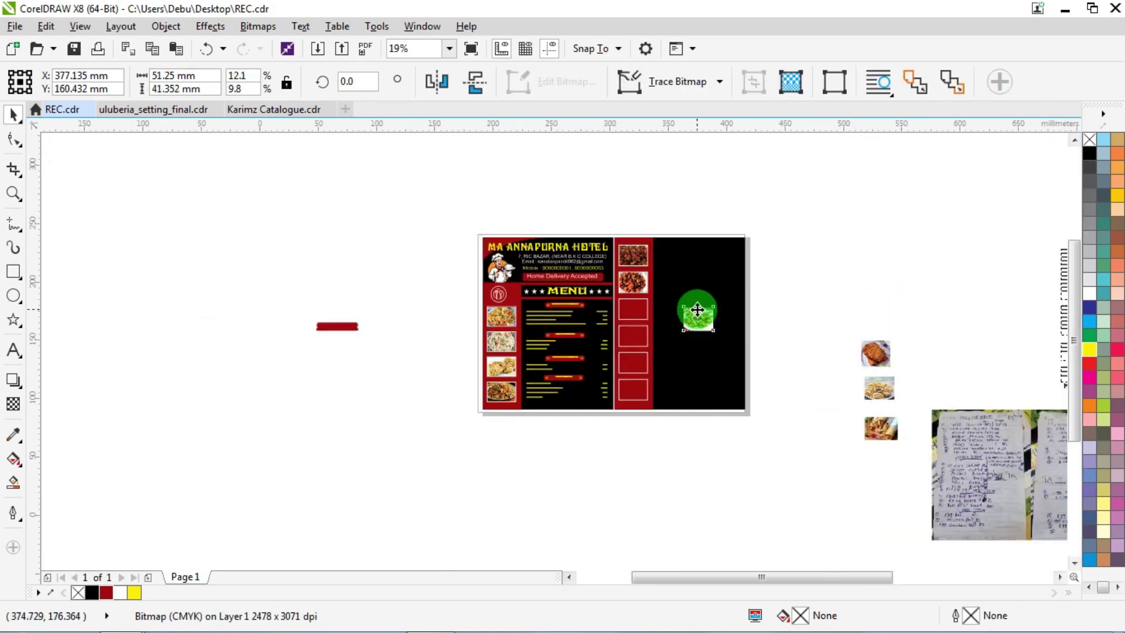
PowerClip the drumstick photo inside the third frame and nudge it slightly within the frame.
{"action": "scroll", "coordinate": [695, 308], "scroll_direction": "up", "scroll_amount": 4}
{"action": "right_click", "coordinate": [708, 331]}
{"action": "left_click", "coordinate": [747, 171]}
{"action": "left_click", "coordinate": [407, 296]}
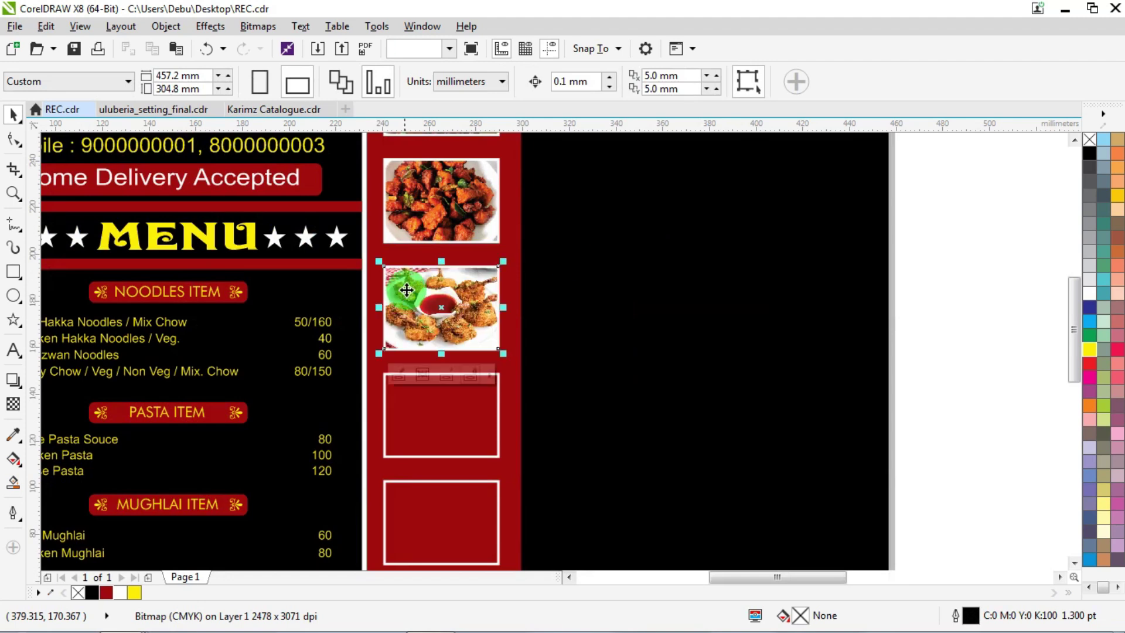
{"action": "double_click", "coordinate": [438, 287]}
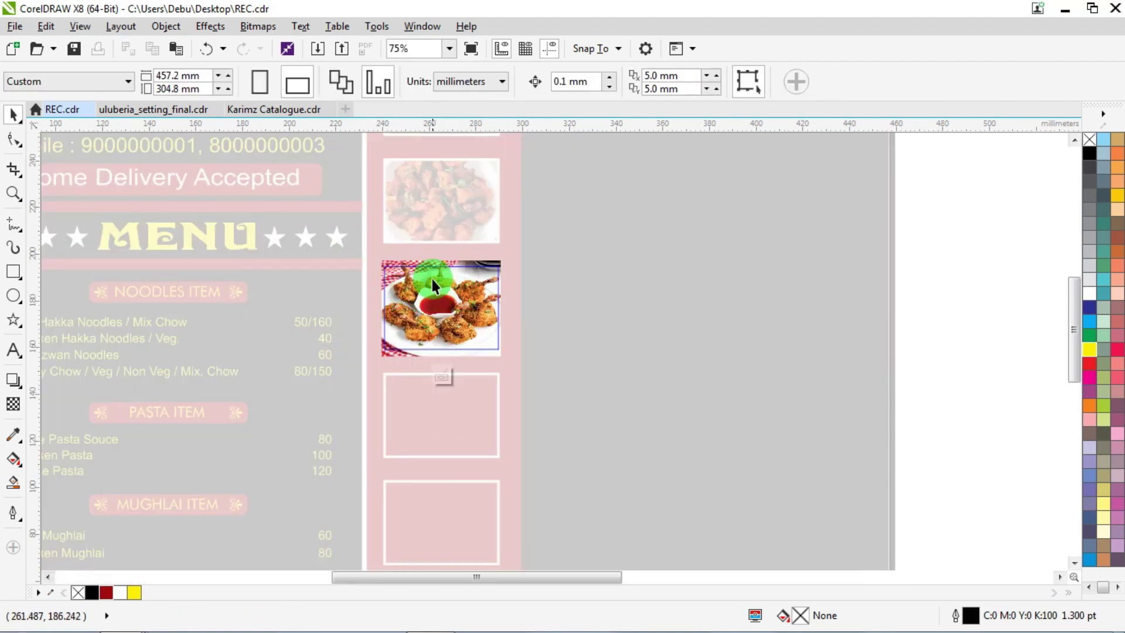
{"action": "scroll", "coordinate": [431, 279], "scroll_direction": "up", "scroll_amount": 2}
{"action": "left_click_drag", "start_coordinate": [445, 294], "coordinate": [446, 299]}
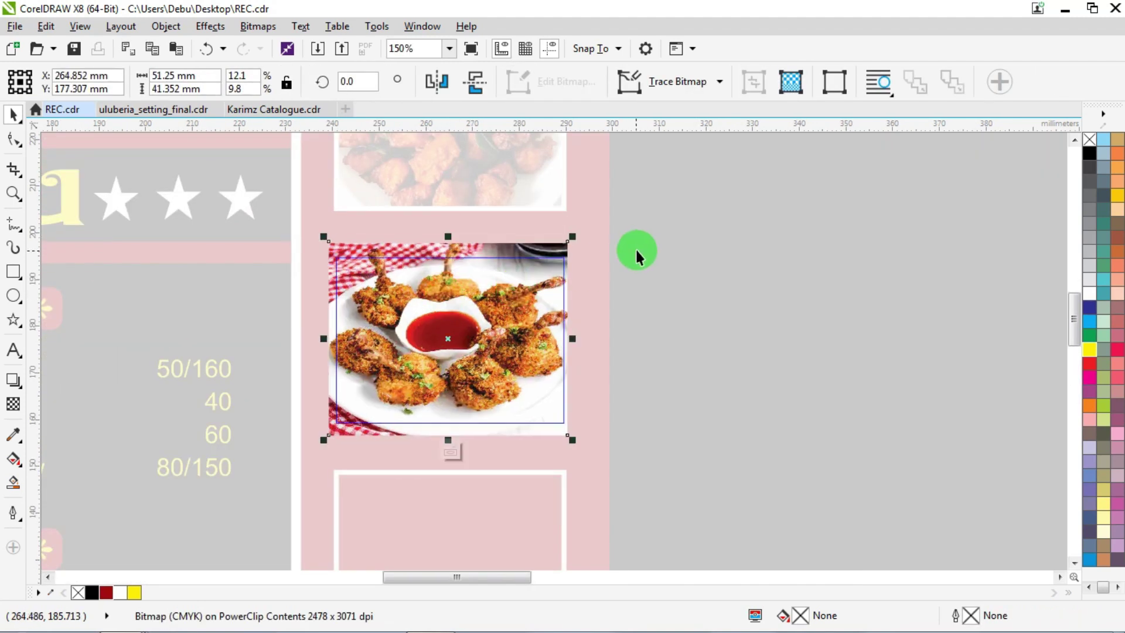
{"action": "left_click", "coordinate": [637, 252], "text": "ctrl"}
Bring the fried chicken photo from off the page beside the frames and PowerClip it inside the fourth frame.
{"action": "scroll", "coordinate": [584, 262], "scroll_direction": "down", "scroll_amount": 2}
{"action": "left_click_drag", "start_coordinate": [891, 359], "coordinate": [513, 321]}
{"action": "scroll", "coordinate": [513, 321], "scroll_direction": "up", "scroll_amount": 2}
{"action": "right_click", "coordinate": [532, 305]}
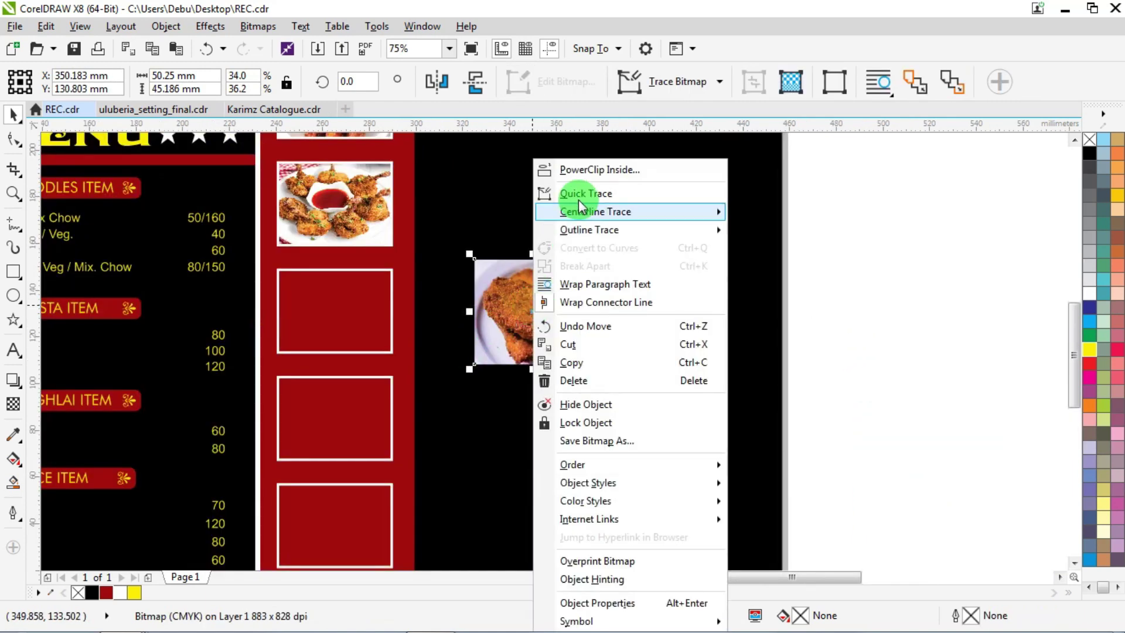
{"action": "left_click", "coordinate": [577, 168]}
{"action": "left_click", "coordinate": [328, 313]}
{"action": "scroll", "coordinate": [309, 294], "scroll_direction": "up", "scroll_amount": 2}
Move the momo photo from off the page onto the black background and PowerClip it inside the fifth frame.
{"action": "scroll", "coordinate": [334, 283], "scroll_direction": "down", "scroll_amount": 4}
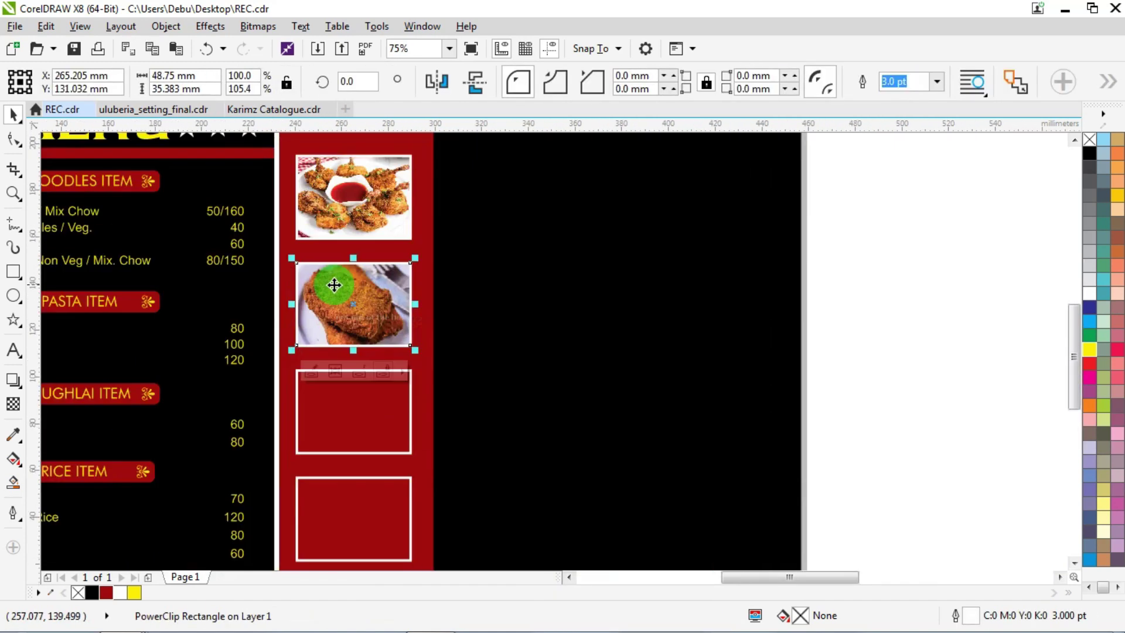
{"action": "left_click_drag", "start_coordinate": [586, 346], "coordinate": [393, 310]}
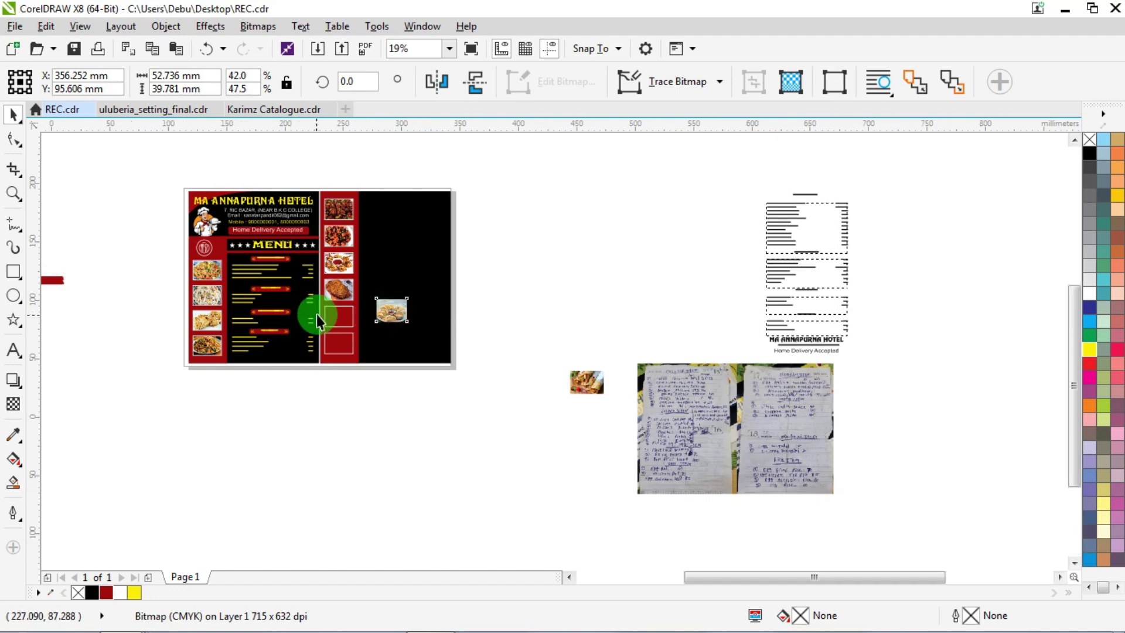
{"action": "scroll", "coordinate": [317, 313], "scroll_direction": "up", "scroll_amount": 2}
{"action": "right_click", "coordinate": [588, 273]}
{"action": "left_click", "coordinate": [651, 169]}
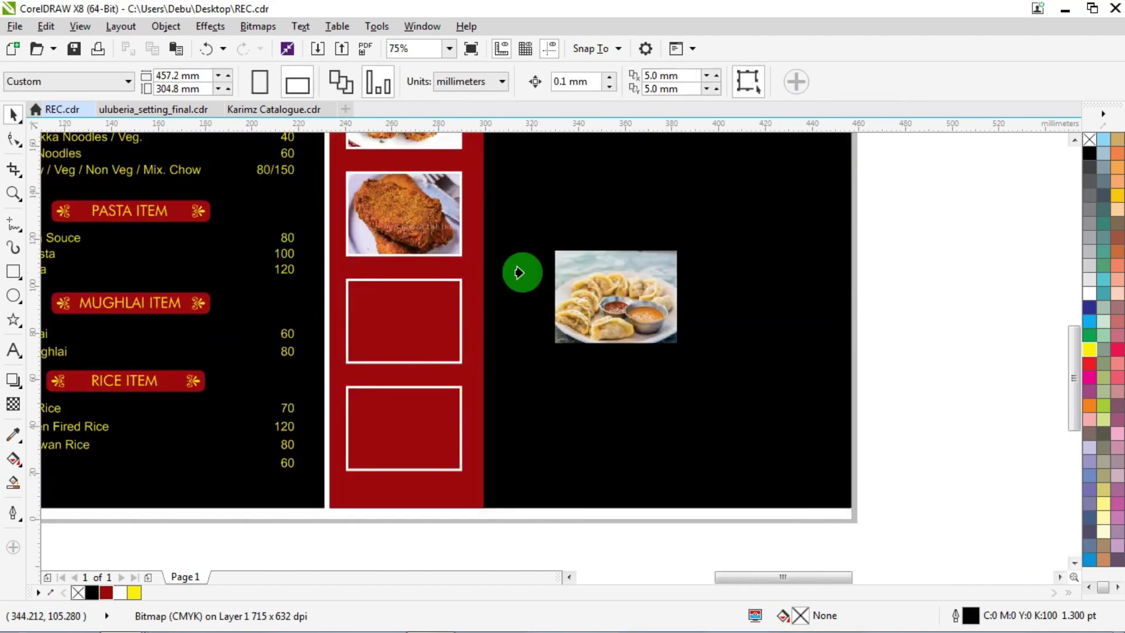
{"action": "left_click", "coordinate": [402, 307]}
Inside the fifth frame, enlarge the momo photo to about 59 mm wide and reposition it so the plate fills the frame.
{"action": "scroll", "coordinate": [417, 309], "scroll_direction": "up", "scroll_amount": 1}
{"action": "double_click", "coordinate": [417, 308]}
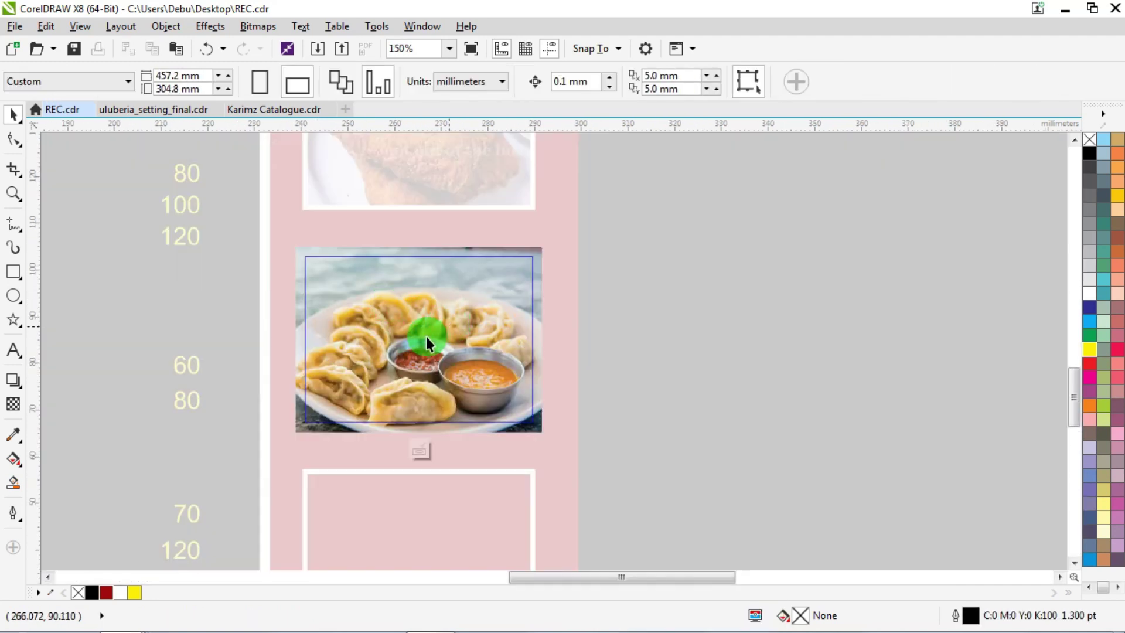
{"action": "left_click_drag", "start_coordinate": [426, 334], "coordinate": [427, 321]}
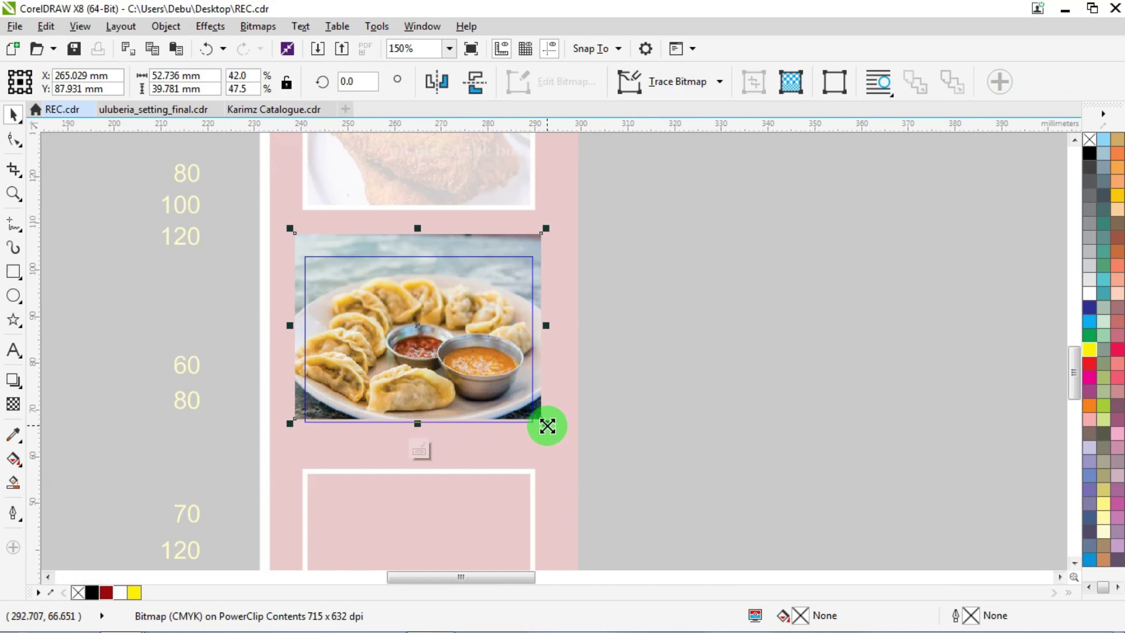
{"action": "left_click_drag", "start_coordinate": [547, 426], "coordinate": [561, 438]}
{"action": "left_click_drag", "start_coordinate": [460, 346], "coordinate": [452, 343]}
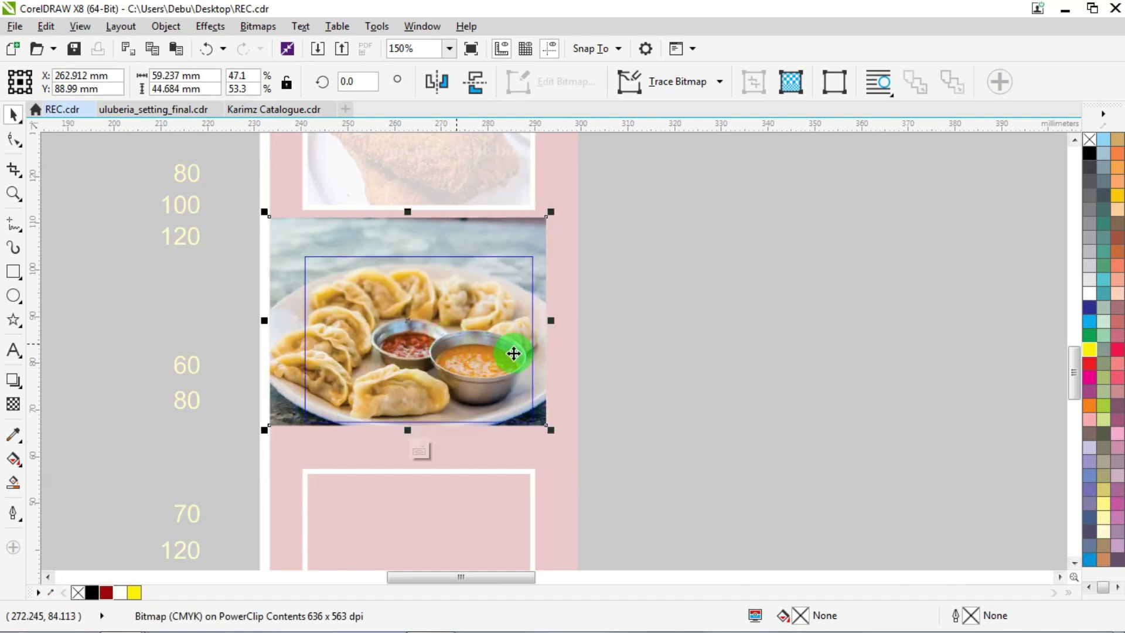
{"action": "left_click", "coordinate": [704, 305], "text": "ctrl"}
Bring the remaining roll photo beside the frames and PowerClip it inside the empty sixth frame.
{"action": "scroll", "coordinate": [327, 269], "scroll_direction": "down", "scroll_amount": 2}
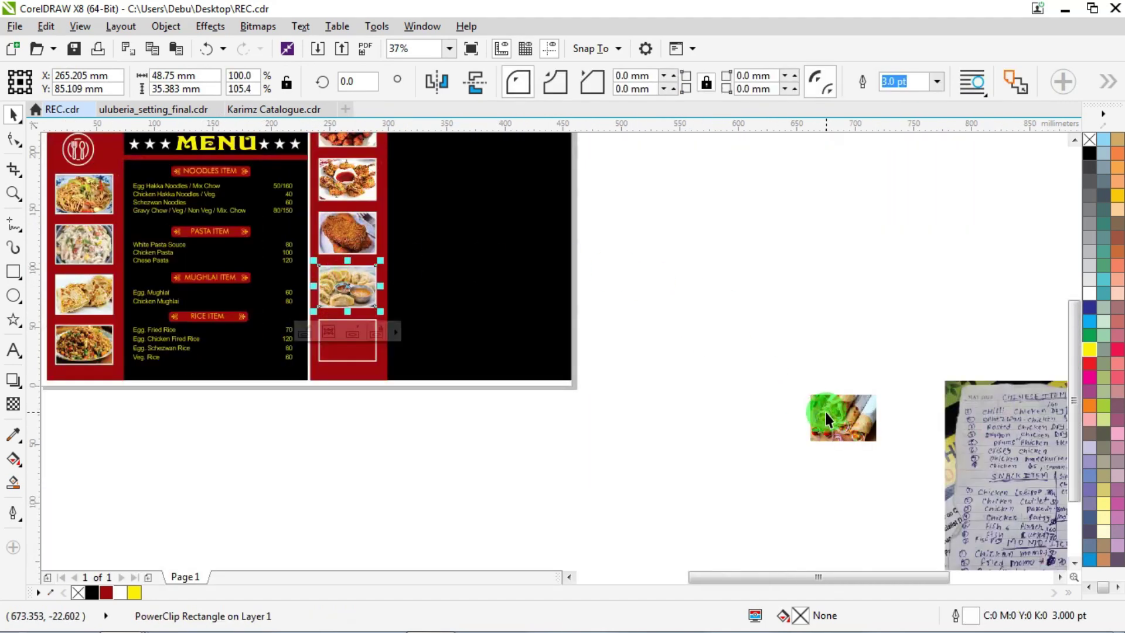
{"action": "left_click_drag", "start_coordinate": [825, 412], "coordinate": [422, 328]}
{"action": "scroll", "coordinate": [439, 322], "scroll_direction": "up", "scroll_amount": 2}
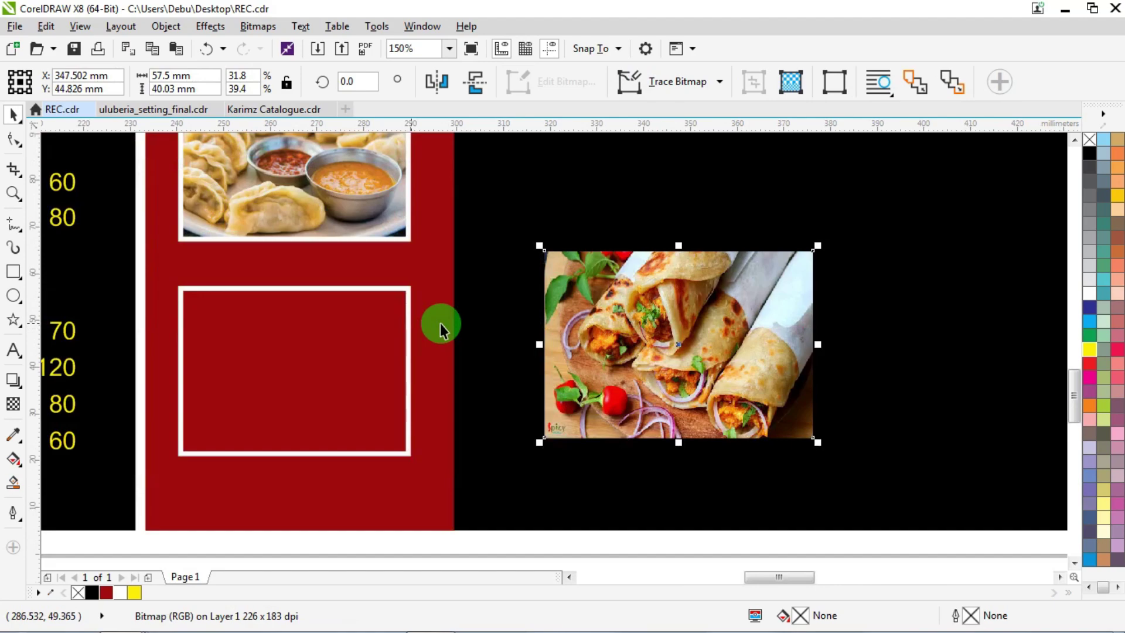
{"action": "right_click", "coordinate": [615, 299]}
{"action": "left_click", "coordinate": [658, 168]}
{"action": "left_click", "coordinate": [272, 343]}
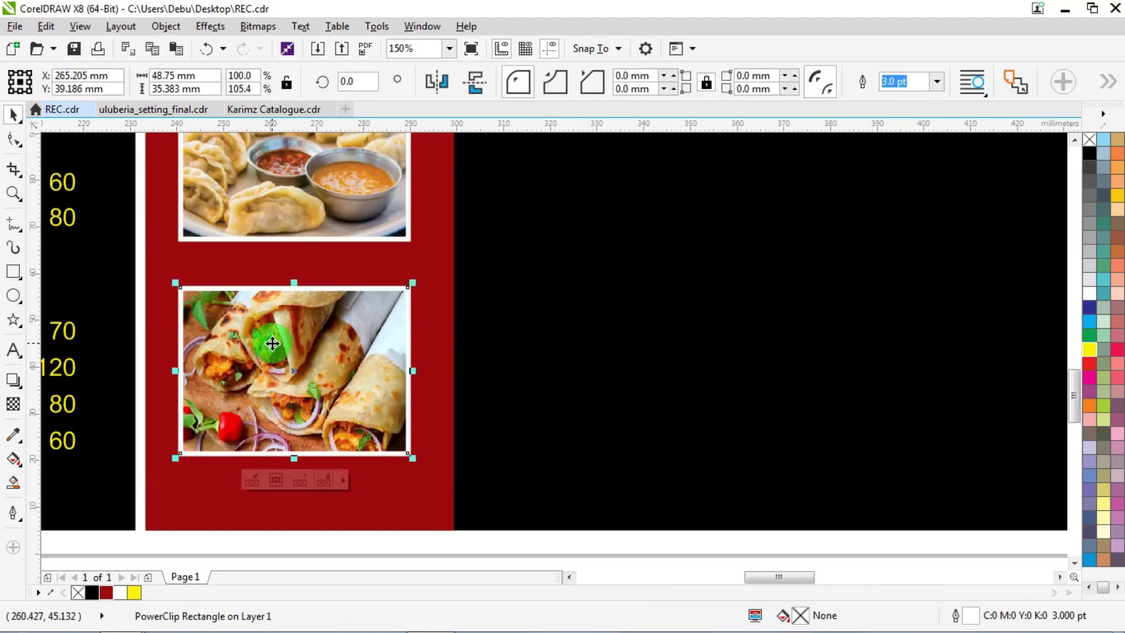
{"action": "left_click", "coordinate": [301, 344], "text": "ctrl"}
{"action": "left_click", "coordinate": [648, 237], "text": "ctrl"}
Fill the off-page item lists and hotel contact text with yellow and place them together on the second panel's black area.
{"action": "scroll", "coordinate": [323, 347], "scroll_direction": "down", "scroll_amount": 3}
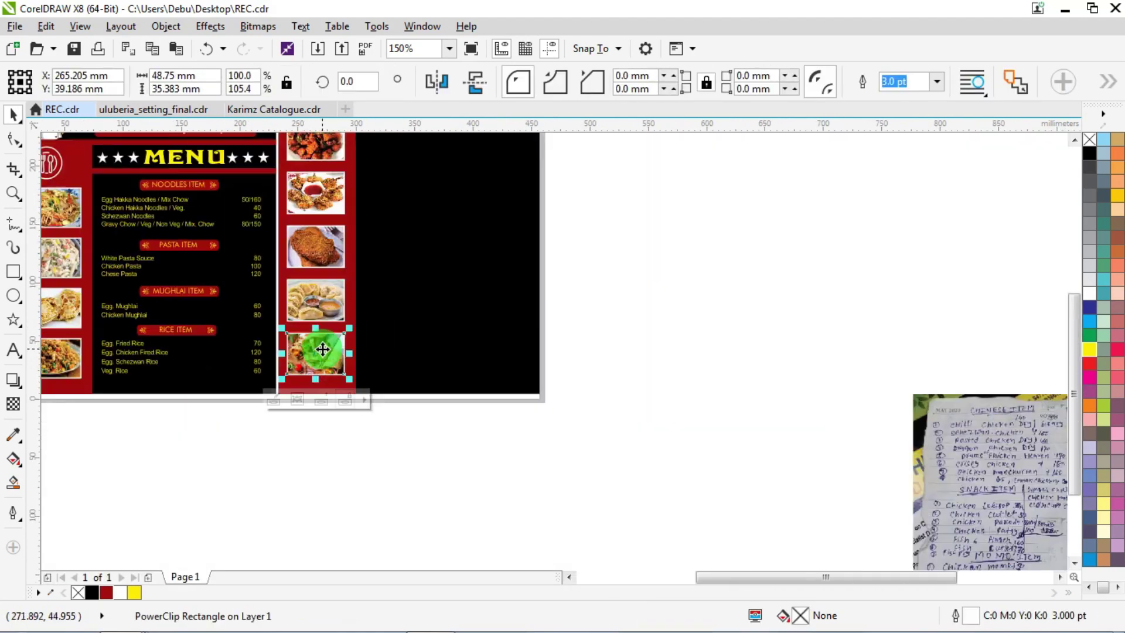
{"action": "left_click_drag", "start_coordinate": [895, 173], "coordinate": [695, 378]}
{"action": "left_click_drag", "start_coordinate": [783, 248], "coordinate": [383, 248]}
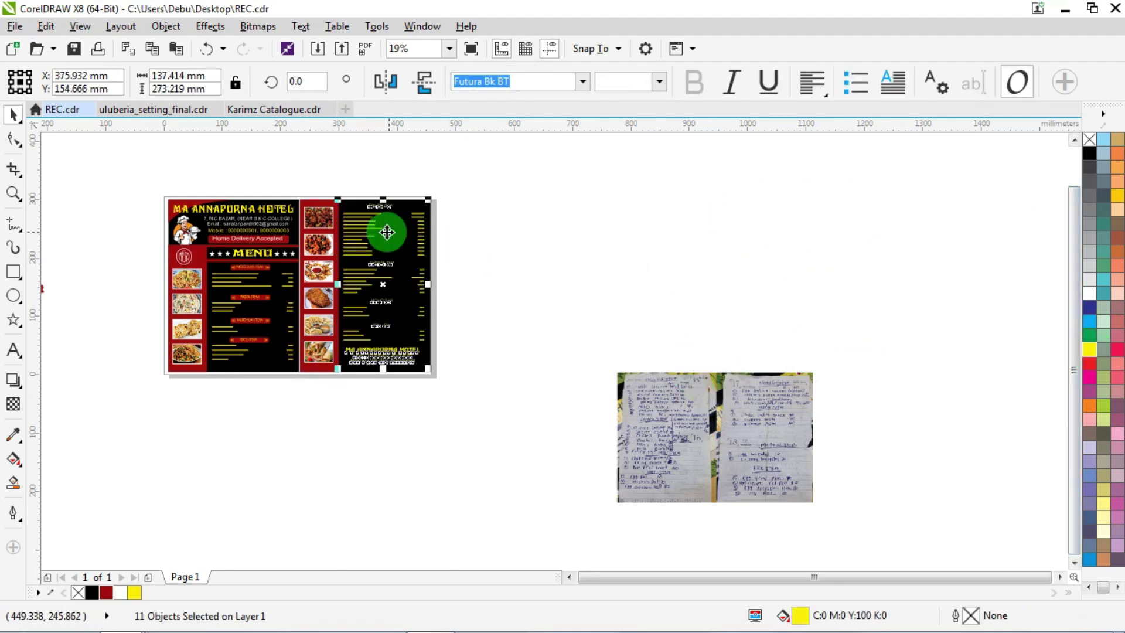
{"action": "scroll", "coordinate": [385, 231], "scroll_direction": "up", "scroll_amount": 4}
{"action": "scroll", "coordinate": [409, 219], "scroll_direction": "down", "scroll_amount": 2}
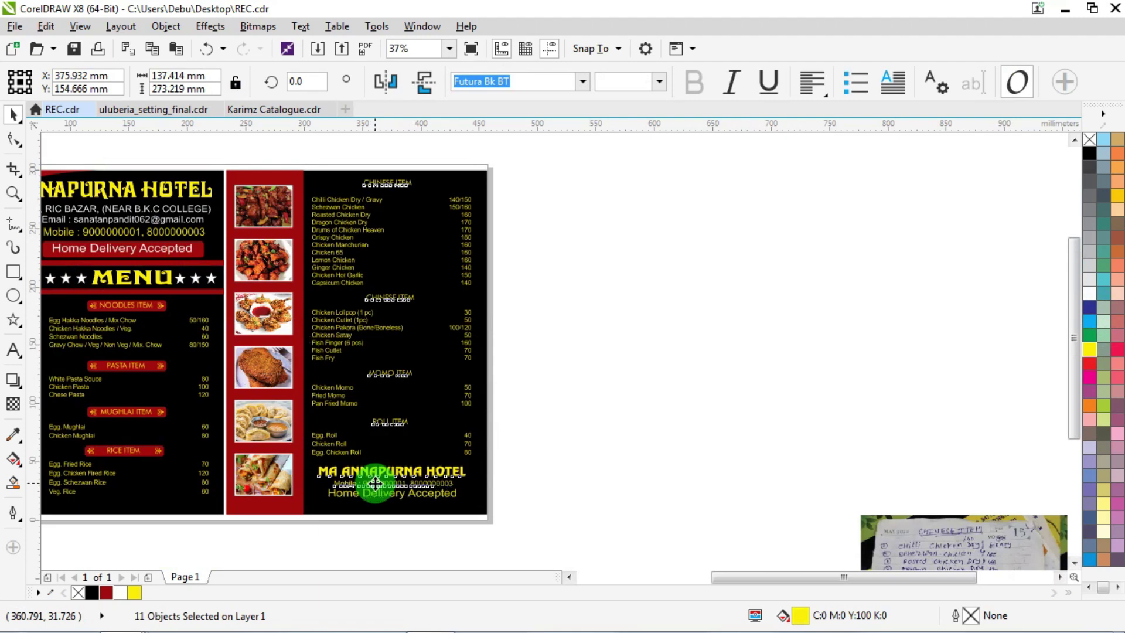
{"action": "left_click_drag", "start_coordinate": [375, 477], "coordinate": [375, 475]}
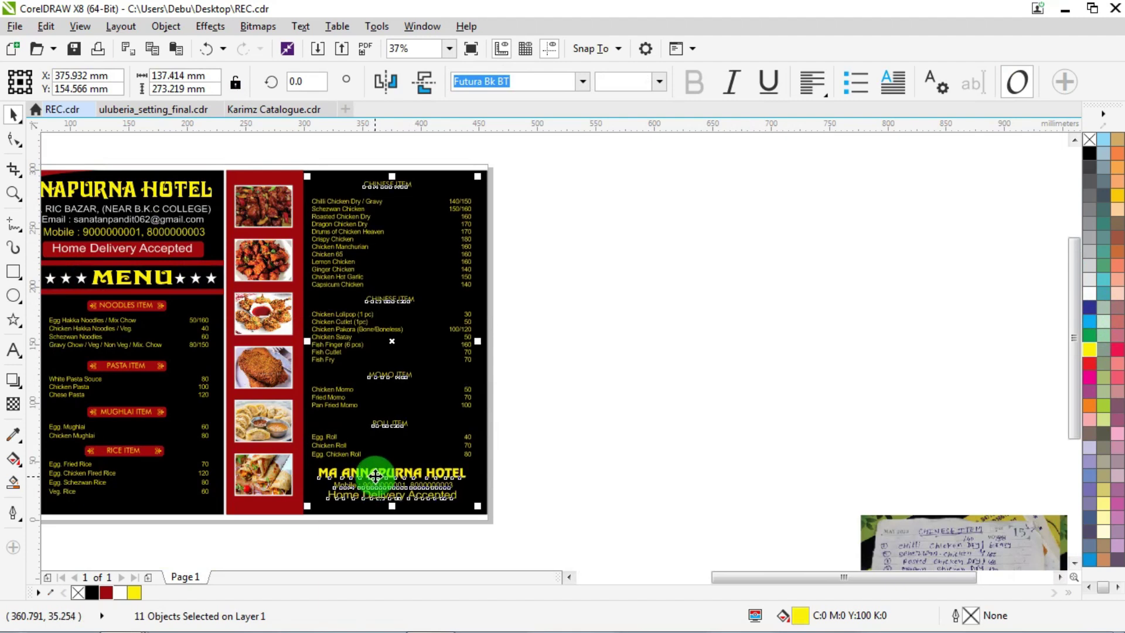
{"action": "left_click", "coordinate": [591, 377]}
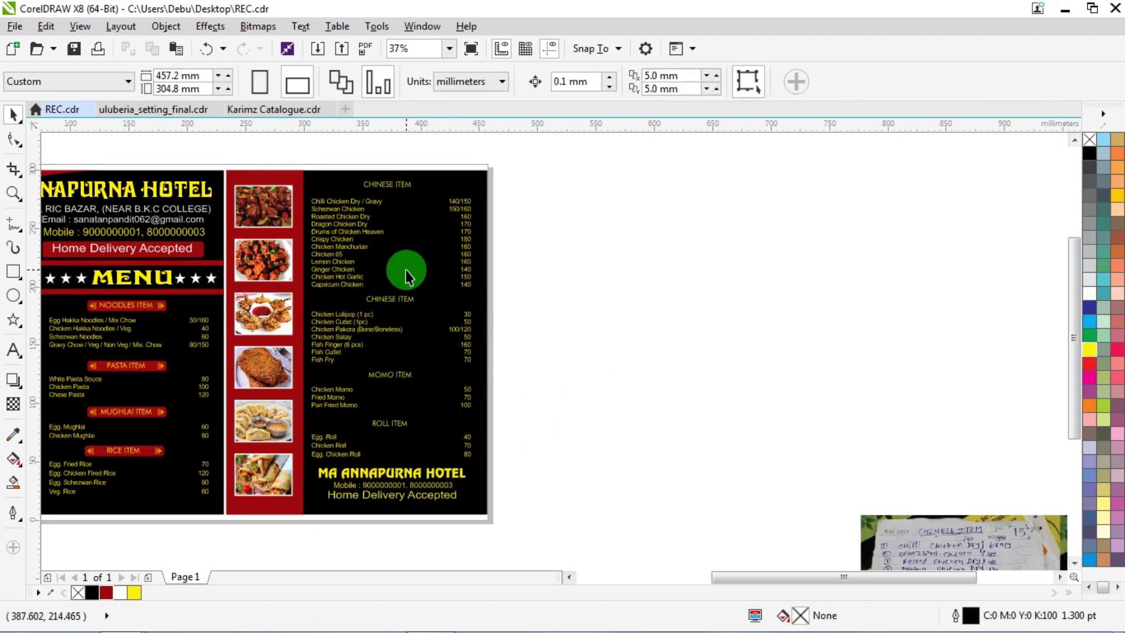
Select the hotel name, mobile and home delivery lines below the roll items and move them slightly down.
{"action": "scroll", "coordinate": [389, 183], "scroll_direction": "up", "scroll_amount": 3}
{"action": "scroll", "coordinate": [454, 191], "scroll_direction": "down", "scroll_amount": 3}
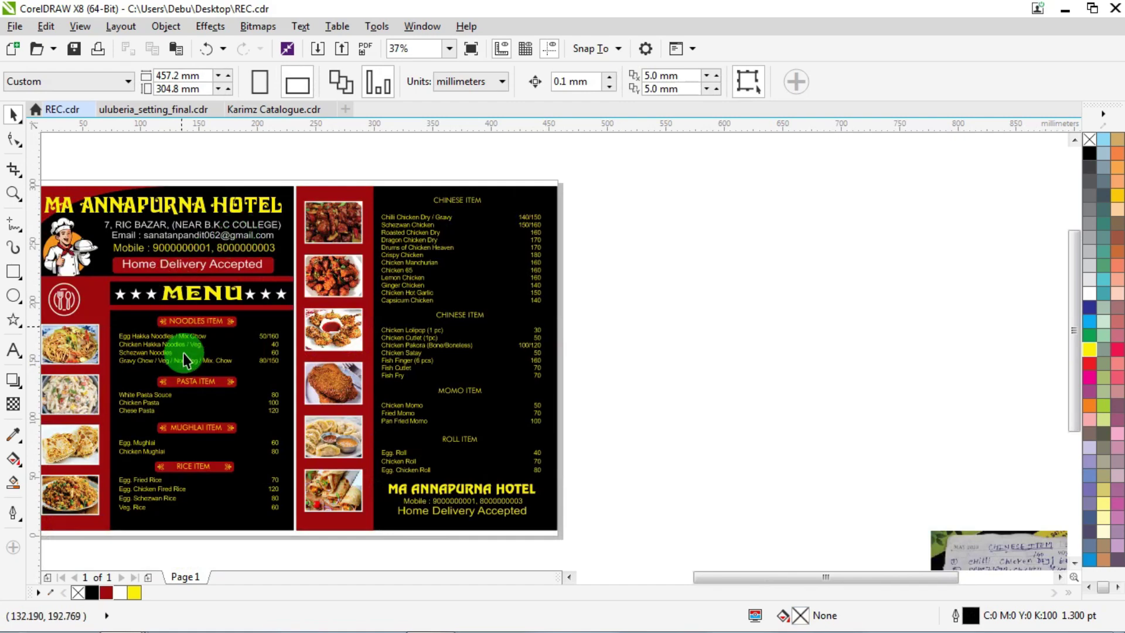
{"action": "scroll", "coordinate": [175, 351], "scroll_direction": "up", "scroll_amount": 3}
{"action": "scroll", "coordinate": [263, 226], "scroll_direction": "down", "scroll_amount": 3}
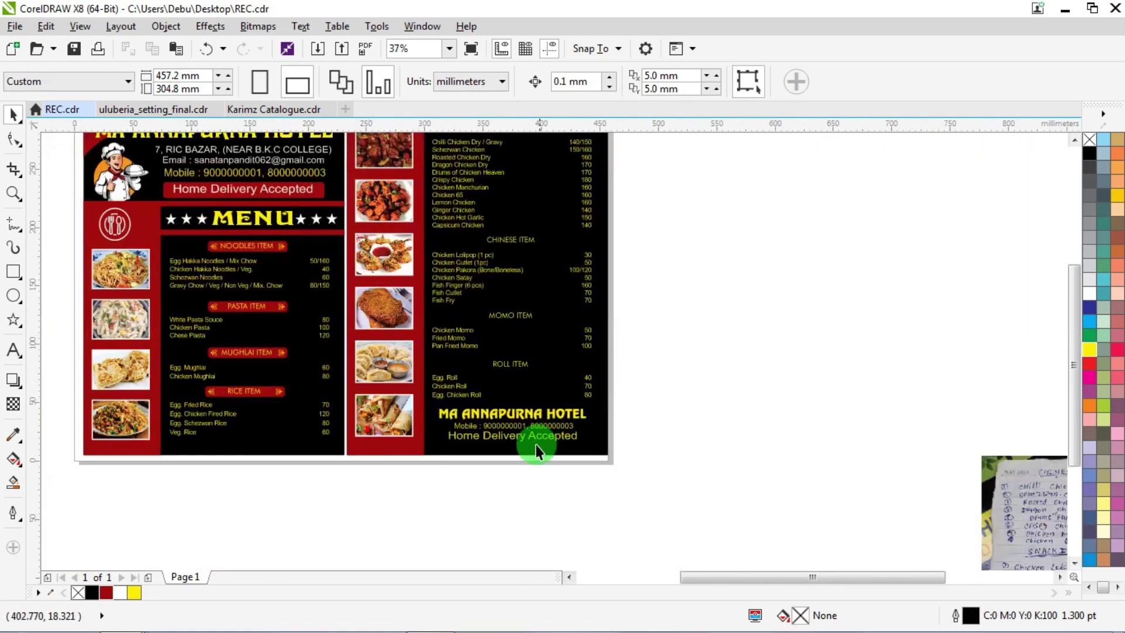
{"action": "scroll", "coordinate": [499, 474], "scroll_direction": "up", "scroll_amount": 1}
{"action": "left_click_drag", "start_coordinate": [790, 323], "coordinate": [344, 434]}
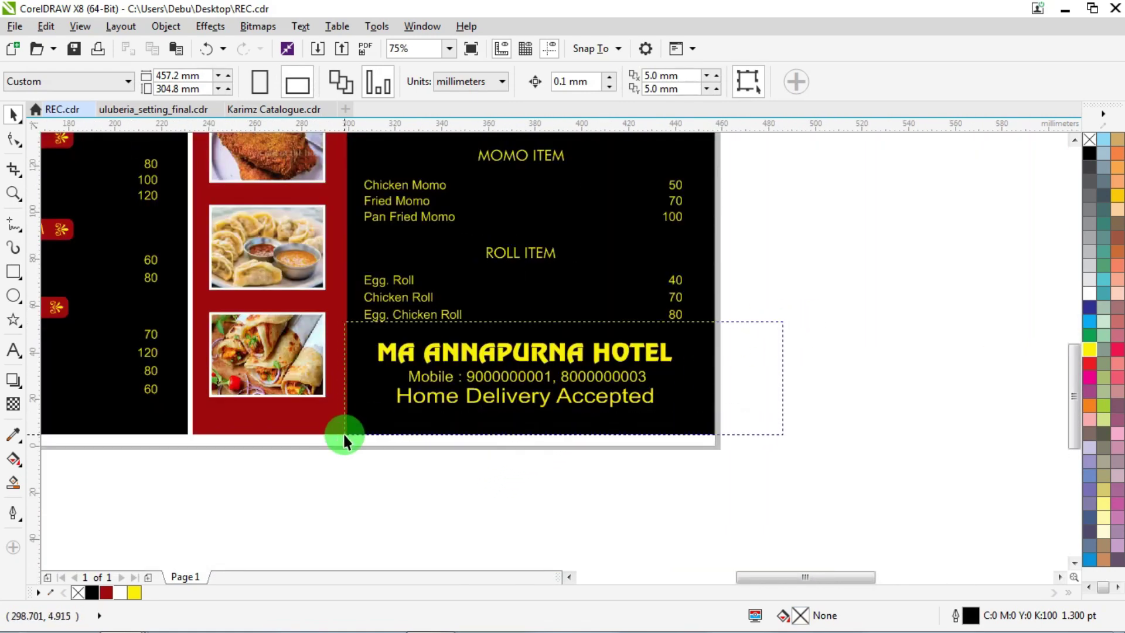
{"action": "scroll", "coordinate": [564, 411], "scroll_direction": "up", "scroll_amount": 1}
{"action": "left_click_drag", "start_coordinate": [563, 411], "coordinate": [563, 426]}
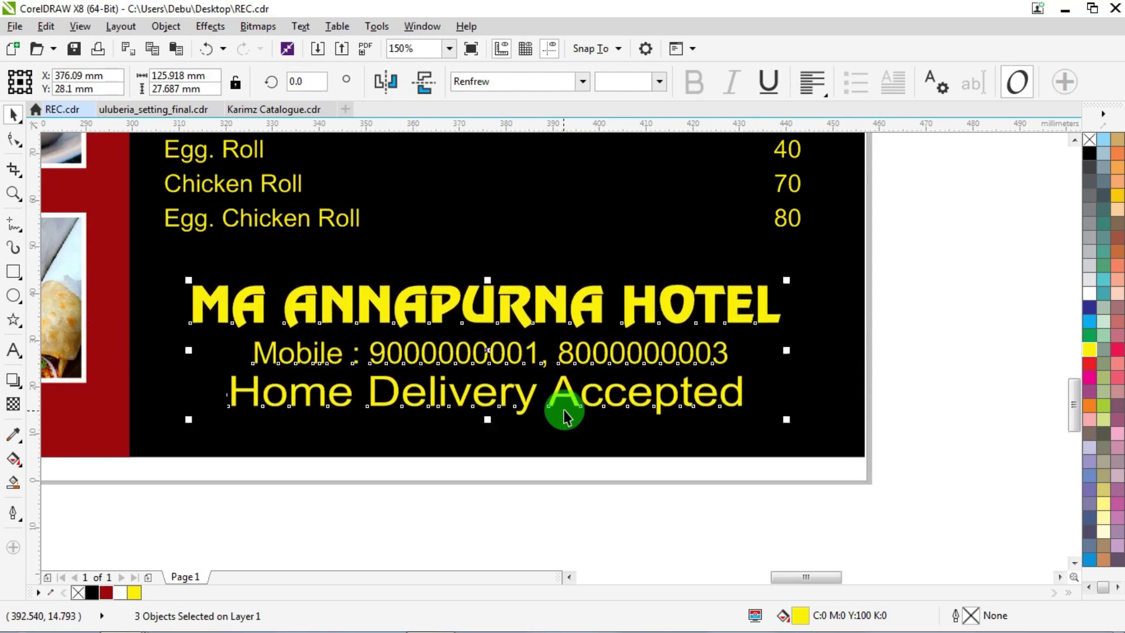
Draw a horizontal line about 154 mm long above the footer hotel name and give it a 4 pt dark red outline.
{"action": "left_click", "coordinate": [14, 224]}
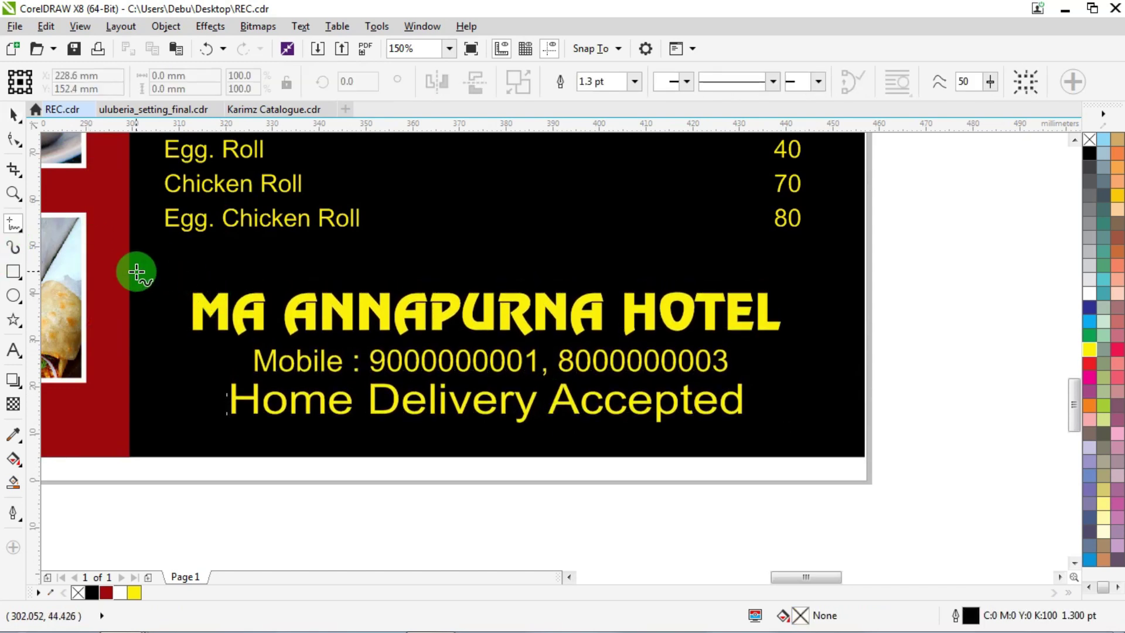
{"action": "left_click", "coordinate": [136, 271]}
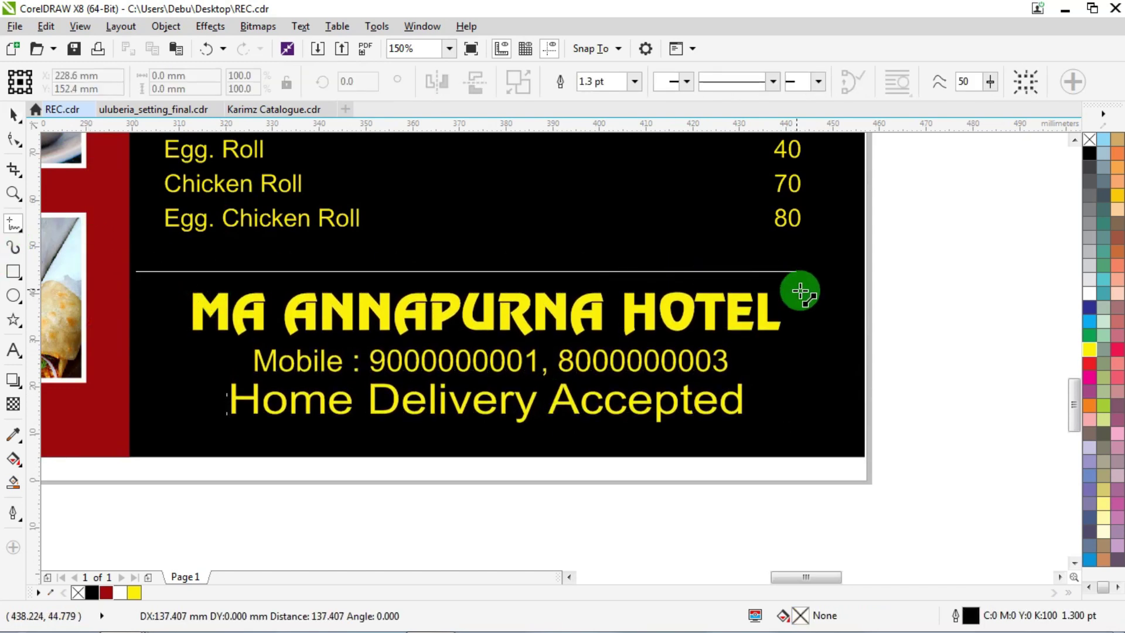
{"action": "left_click", "coordinate": [856, 308]}
{"action": "key", "text": "F12"}
{"action": "type", "text": "4"}
{"action": "key", "text": "Return"}
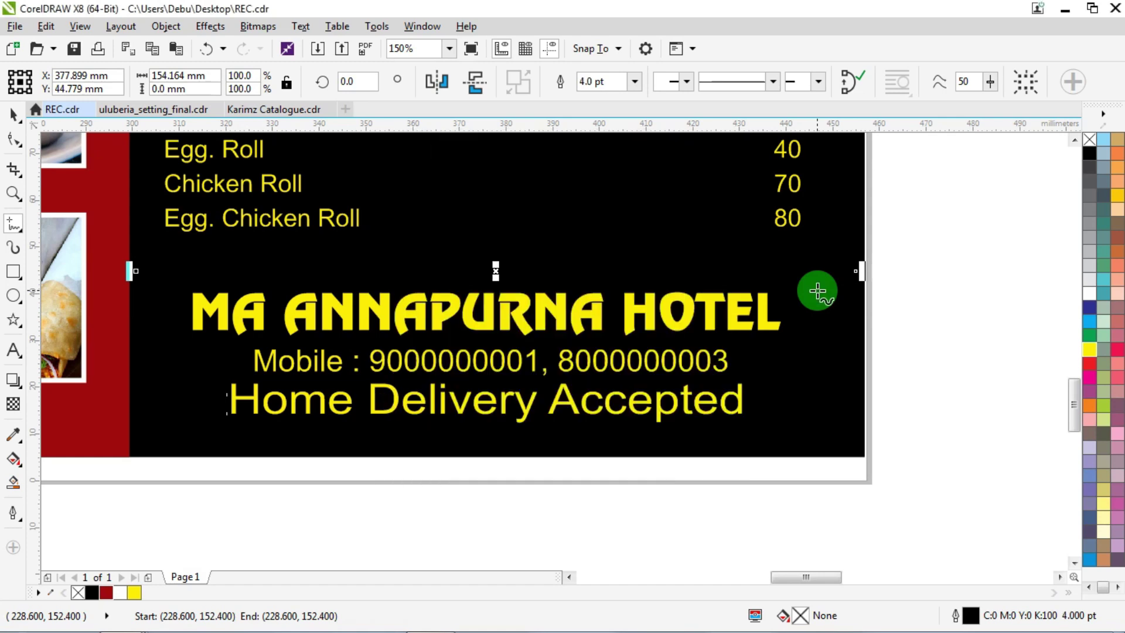
{"action": "right_click", "coordinate": [107, 593]}
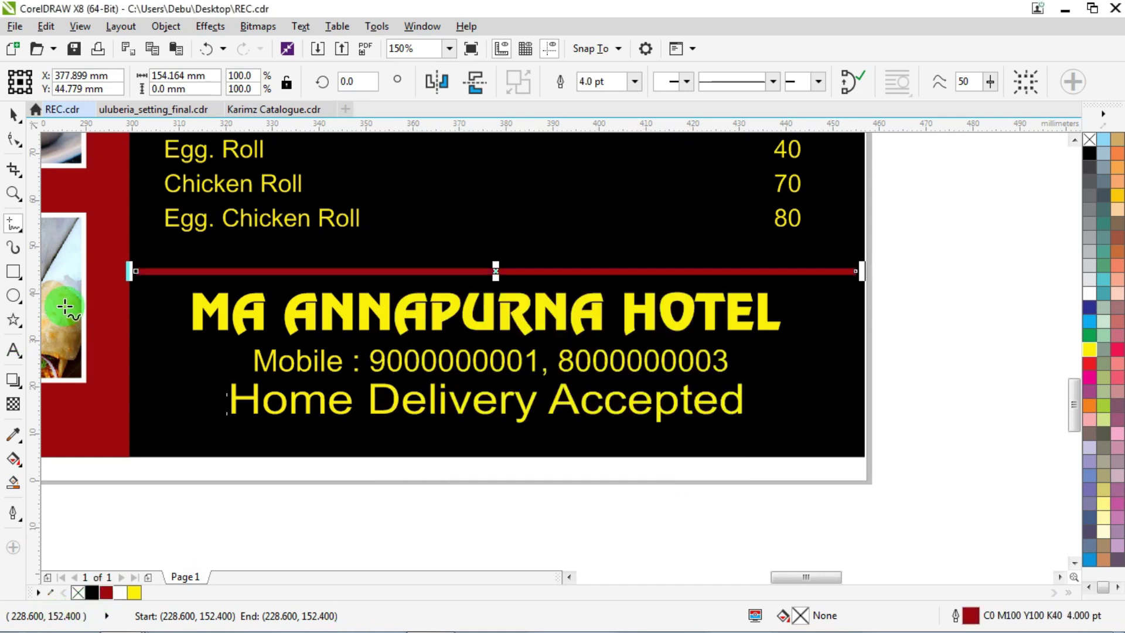
{"action": "left_click", "coordinate": [12, 114]}
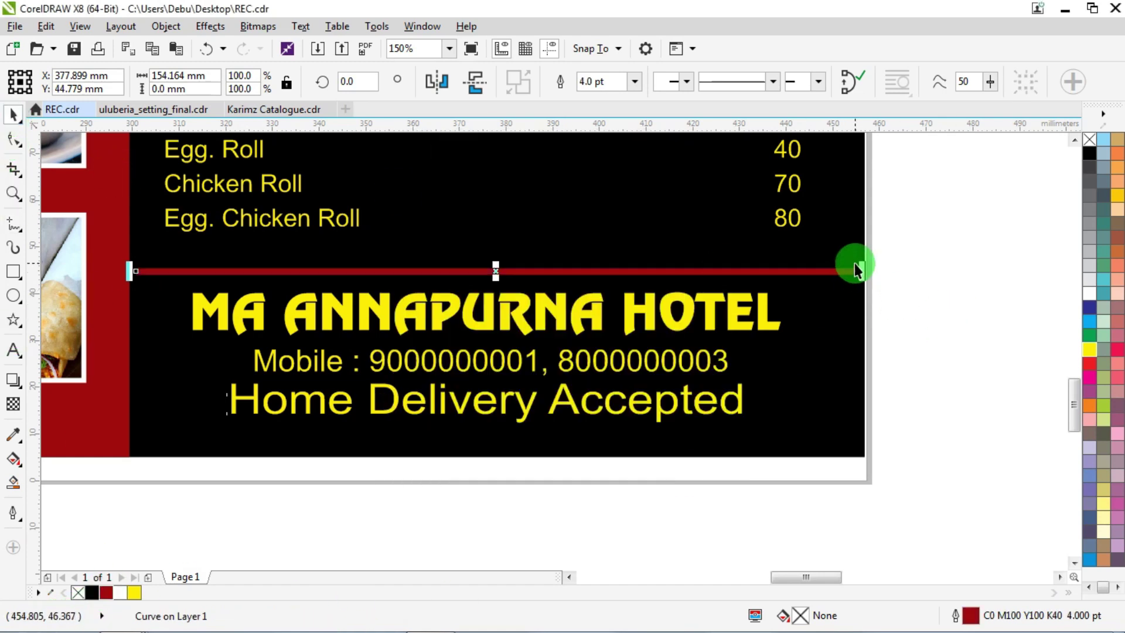
{"action": "key", "text": "Escape"}
Examine the second panel's layout from the section headings and item lists down to the contact footer.
{"action": "scroll", "coordinate": [640, 268], "scroll_direction": "down", "scroll_amount": 4}
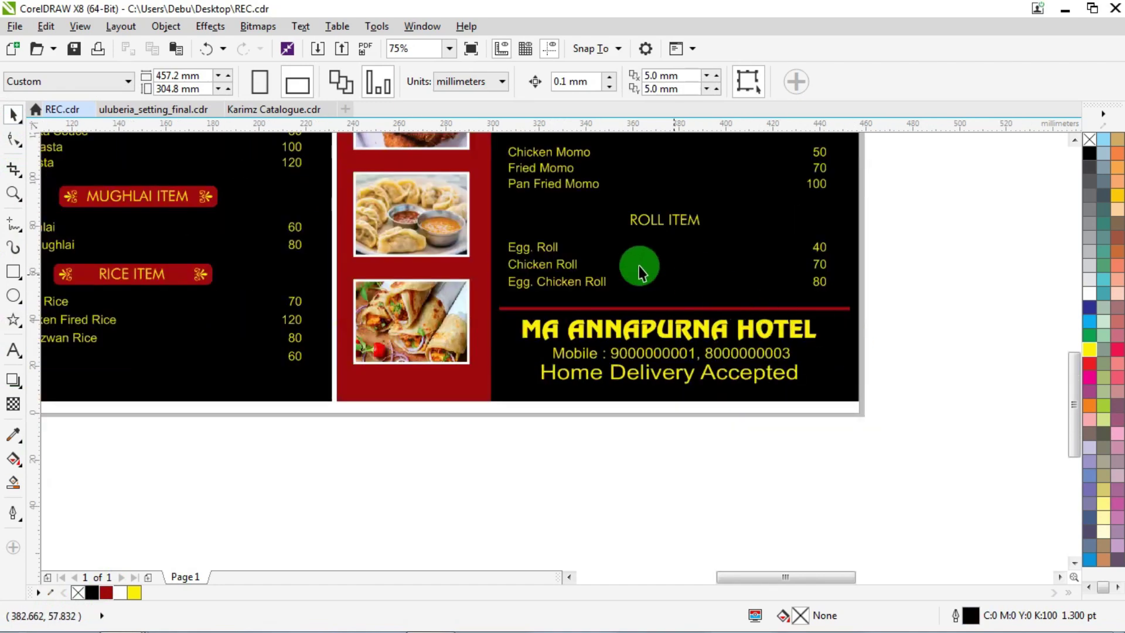
{"action": "scroll", "coordinate": [656, 317], "scroll_direction": "down", "scroll_amount": 3}
{"action": "scroll", "coordinate": [723, 188], "scroll_direction": "up", "scroll_amount": 3}
{"action": "left_click_drag", "start_coordinate": [767, 169], "coordinate": [440, 544]}
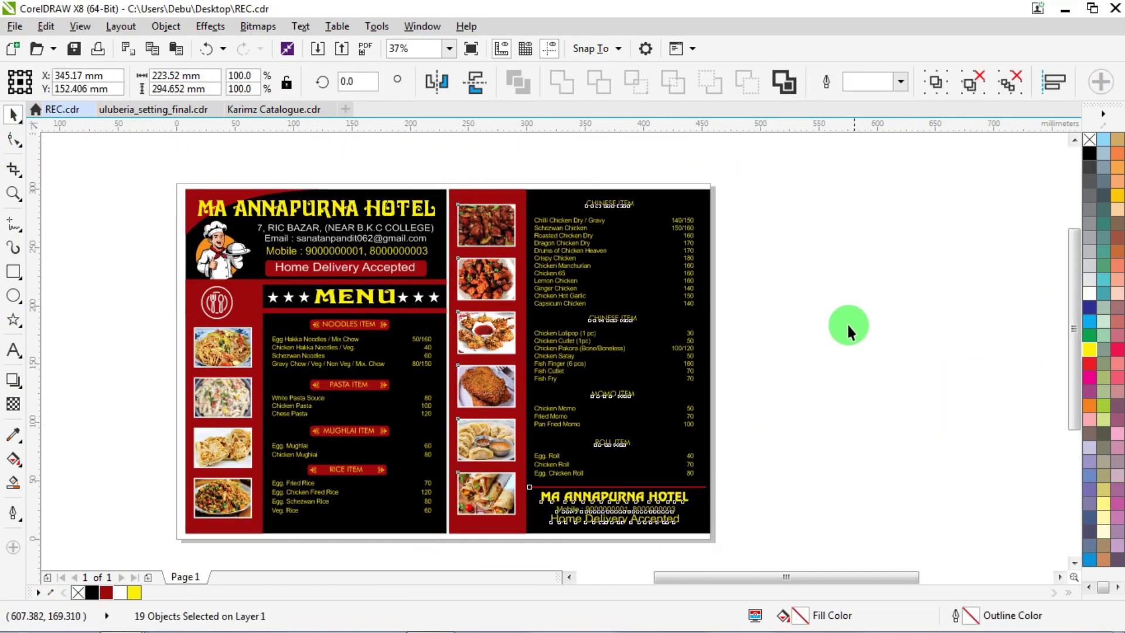
{"action": "key", "text": "Escape"}
{"action": "scroll", "coordinate": [623, 200], "scroll_direction": "up", "scroll_amount": 4}
{"action": "scroll", "coordinate": [554, 195], "scroll_direction": "down", "scroll_amount": 2}
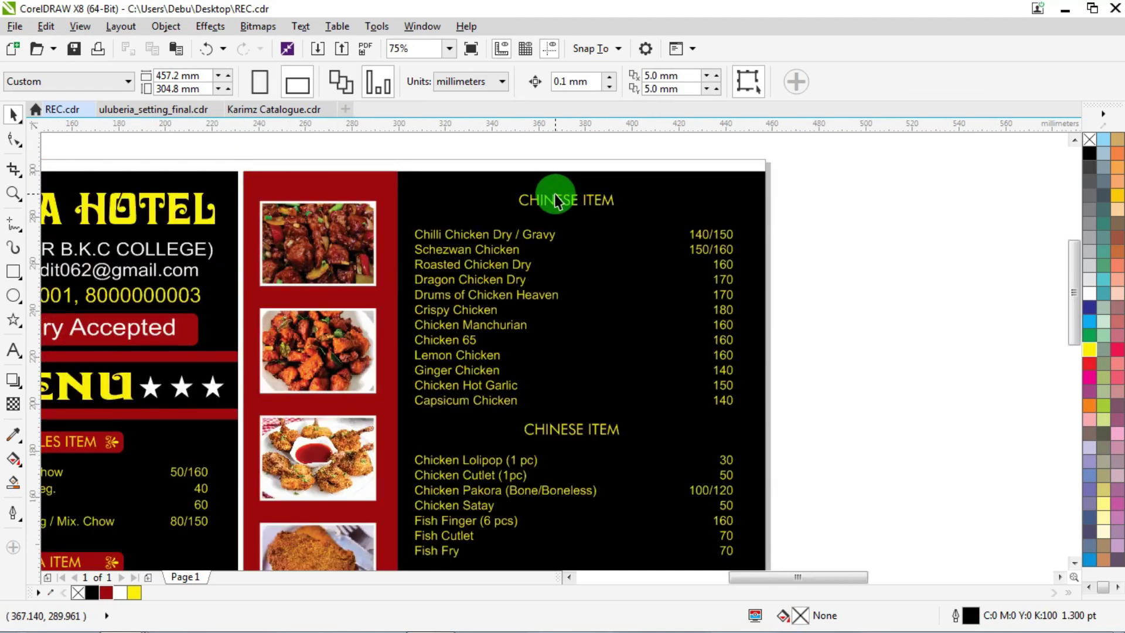
{"action": "scroll", "coordinate": [522, 175], "scroll_direction": "down", "scroll_amount": 2}
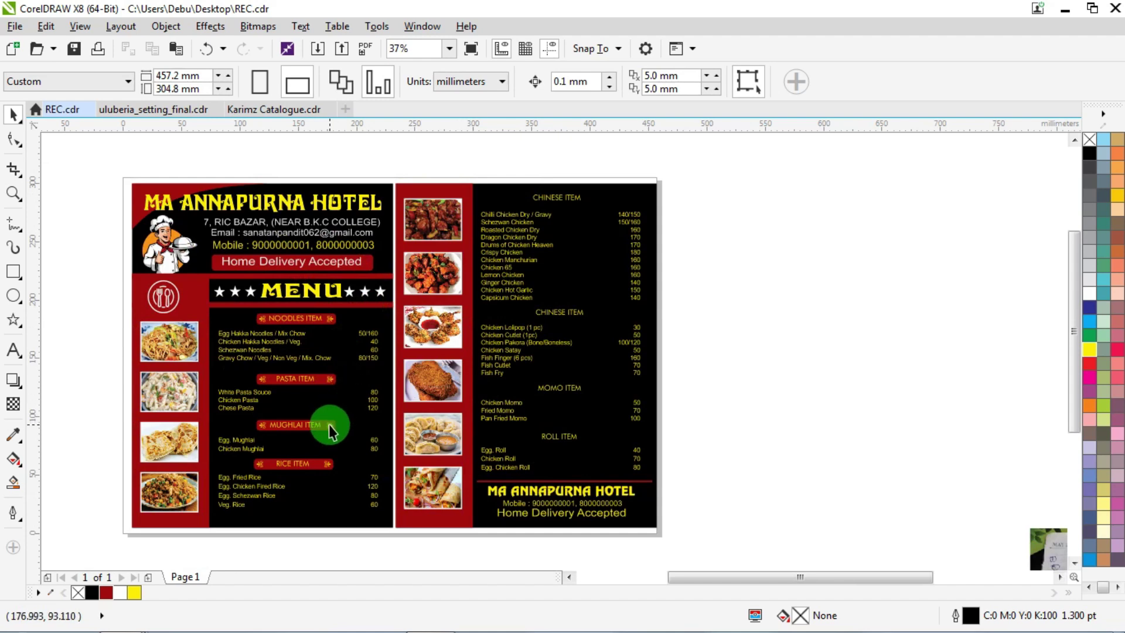
Copy the red banner of the MUGHLAI ITEM heading and place the copy over the topmost CHINESE ITEM heading on the second panel.
{"action": "left_click_drag", "start_coordinate": [333, 426], "coordinate": [617, 351]}
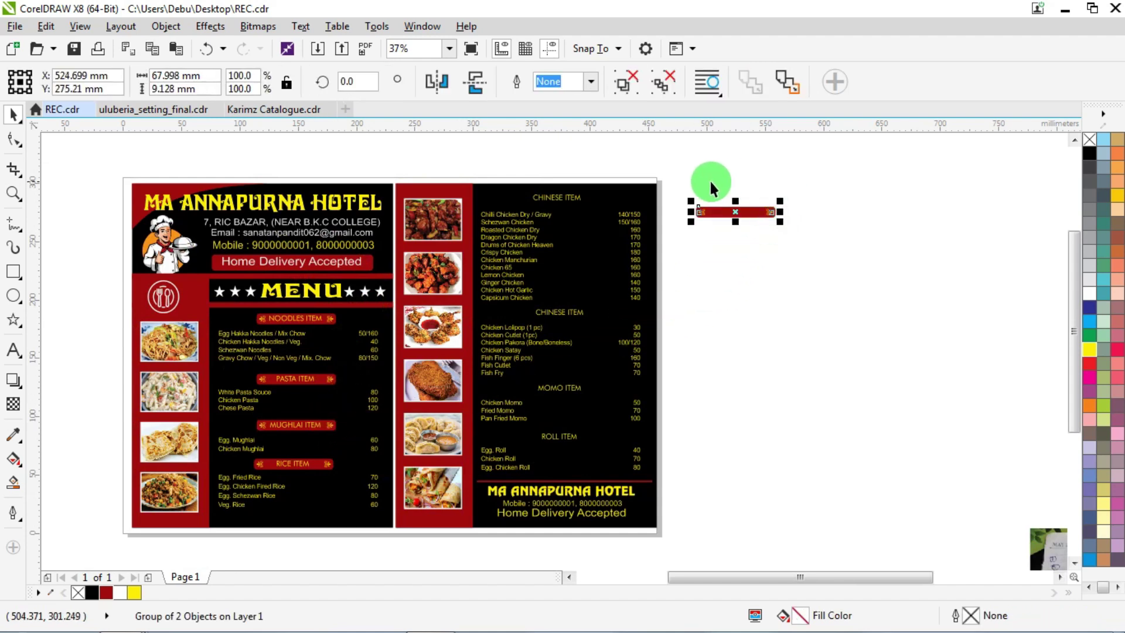
{"action": "scroll", "coordinate": [710, 180], "scroll_direction": "up", "scroll_amount": 4}
{"action": "left_click_drag", "start_coordinate": [781, 281], "coordinate": [626, 233]}
{"action": "scroll", "coordinate": [627, 233], "scroll_direction": "down", "scroll_amount": 2}
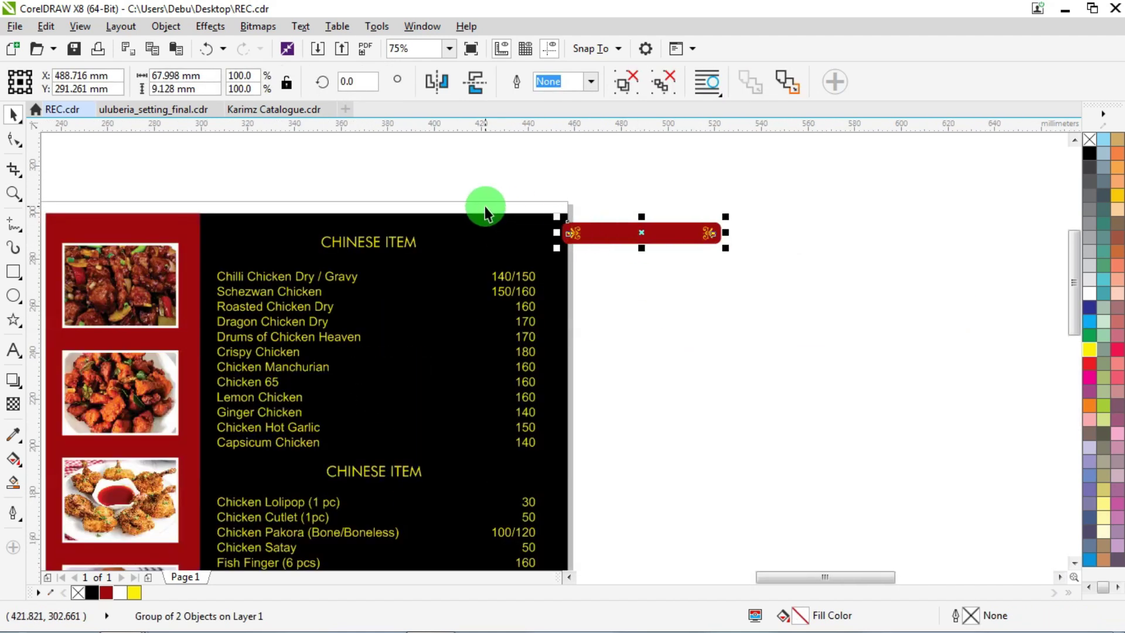
{"action": "scroll", "coordinate": [485, 209], "scroll_direction": "up", "scroll_amount": 2}
{"action": "left_click_drag", "start_coordinate": [802, 267], "coordinate": [250, 271]}
{"action": "scroll", "coordinate": [319, 272], "scroll_direction": "down", "scroll_amount": 2}
{"action": "scroll", "coordinate": [225, 451], "scroll_direction": "down", "scroll_amount": 1}
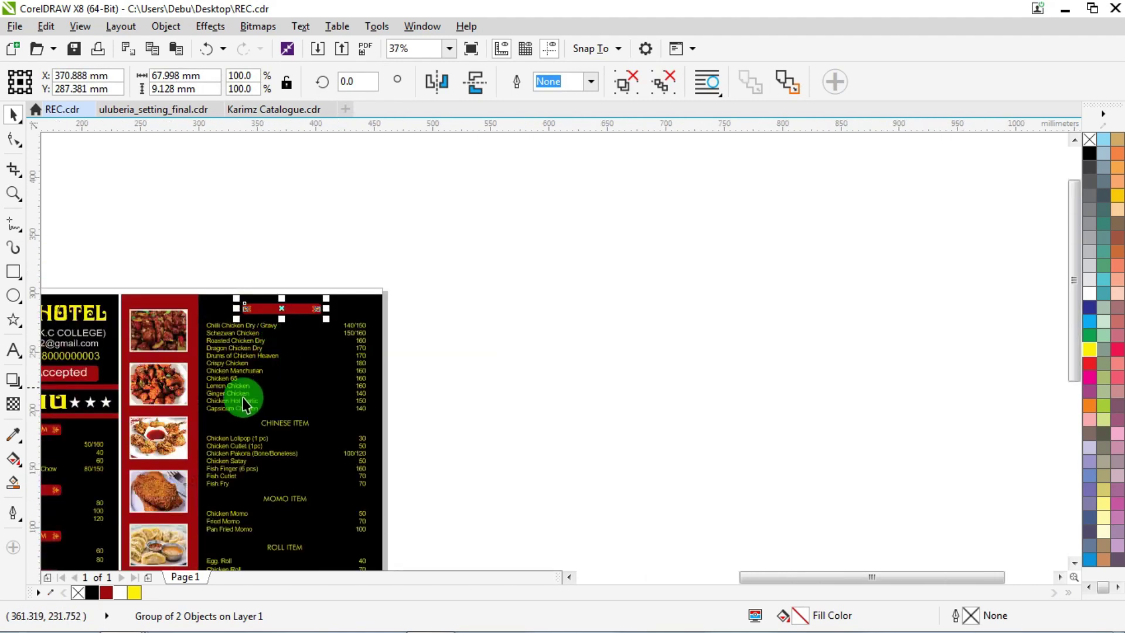
Duplicate the red banner onto the second CHINESE ITEM, the MOMO ITEM and the ROLL ITEM headings of the second panel.
{"action": "scroll", "coordinate": [244, 372], "scroll_direction": "up", "scroll_amount": 1}
{"action": "left_click_drag", "start_coordinate": [334, 211], "coordinate": [321, 431]}
{"action": "scroll", "coordinate": [323, 431], "scroll_direction": "down", "scroll_amount": 4}
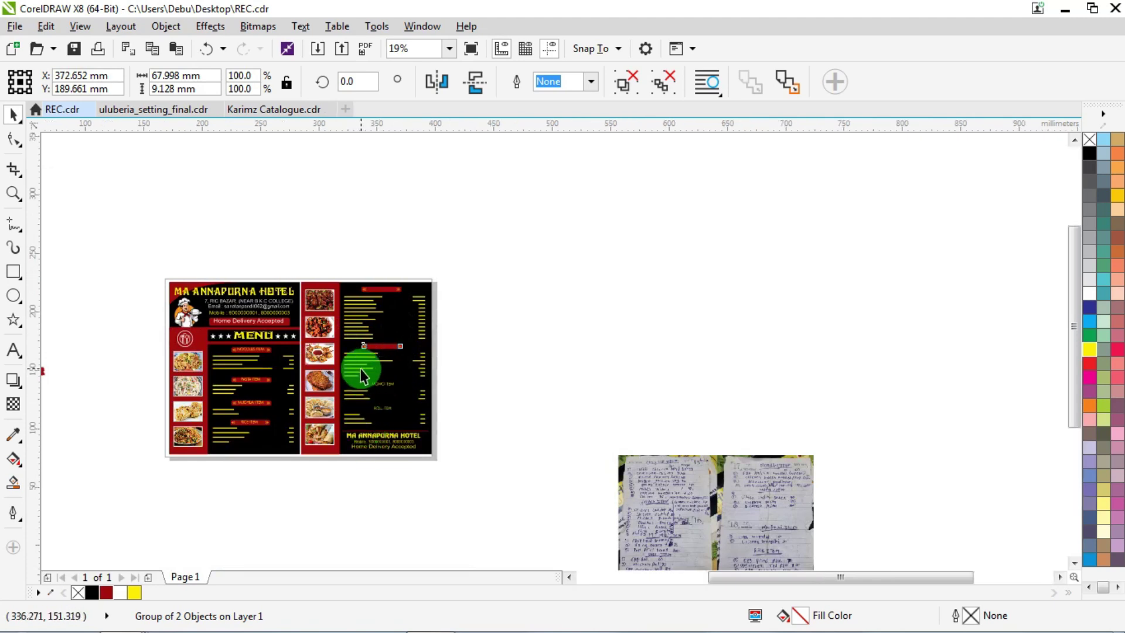
{"action": "scroll", "coordinate": [361, 368], "scroll_direction": "up", "scroll_amount": 4}
{"action": "left_click_drag", "start_coordinate": [427, 275], "coordinate": [427, 431]}
{"action": "scroll", "coordinate": [440, 406], "scroll_direction": "down", "scroll_amount": 2}
{"action": "scroll", "coordinate": [447, 441], "scroll_direction": "up", "scroll_amount": 4}
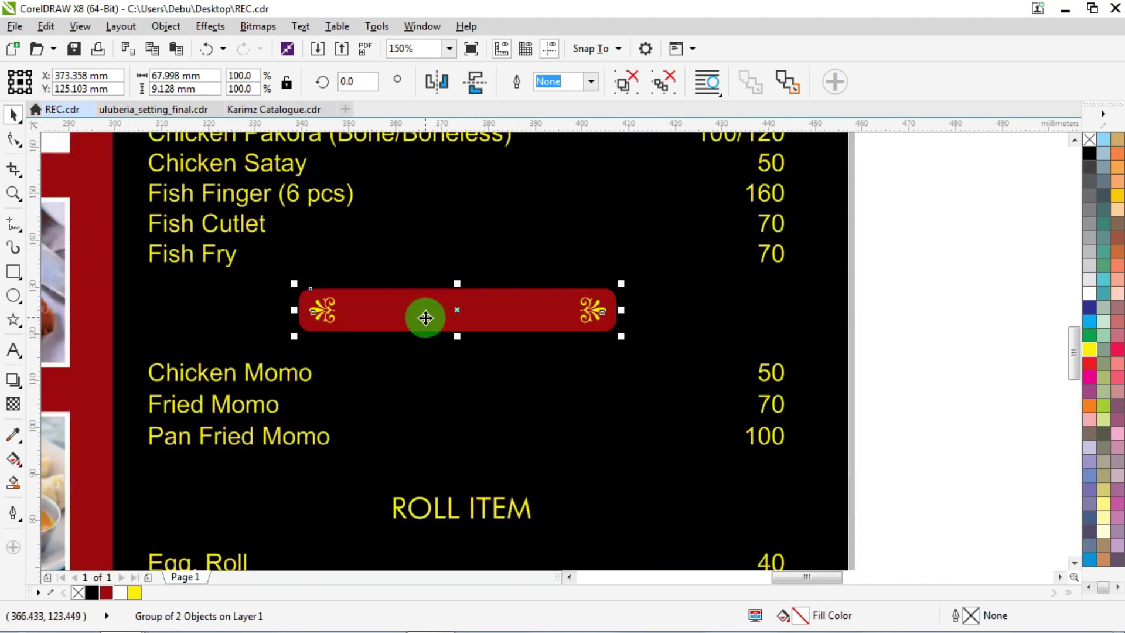
{"action": "left_click_drag", "start_coordinate": [427, 316], "coordinate": [437, 512]}
{"action": "scroll", "coordinate": [467, 405], "scroll_direction": "down", "scroll_amount": 4}
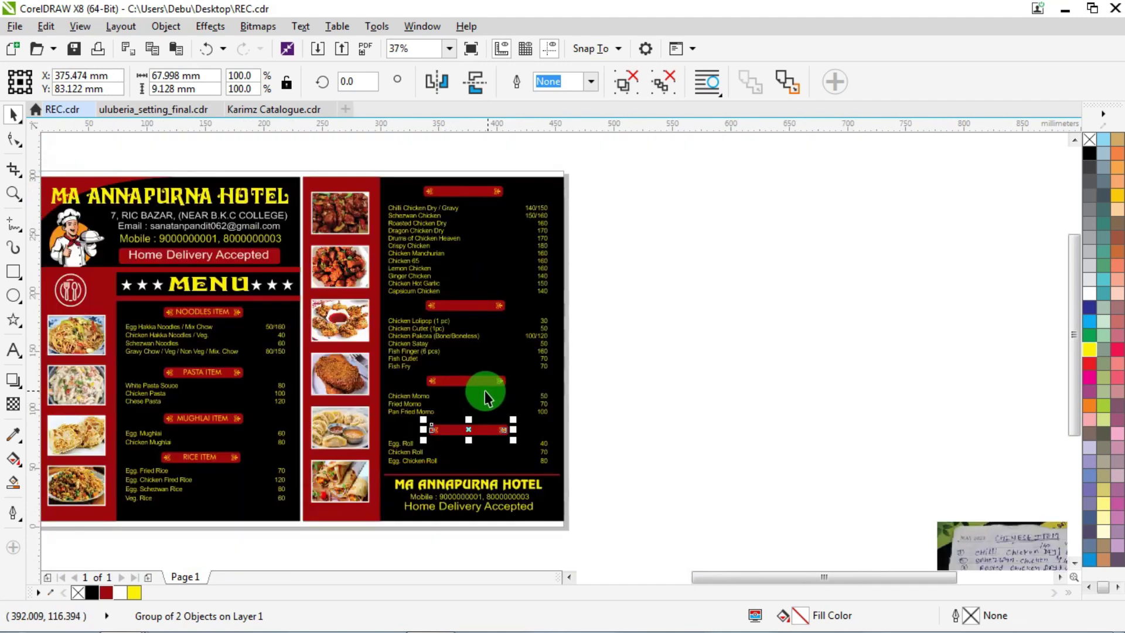
{"action": "left_click", "coordinate": [470, 381], "text": "shift"}
{"action": "left_click", "coordinate": [470, 311], "text": "shift"}
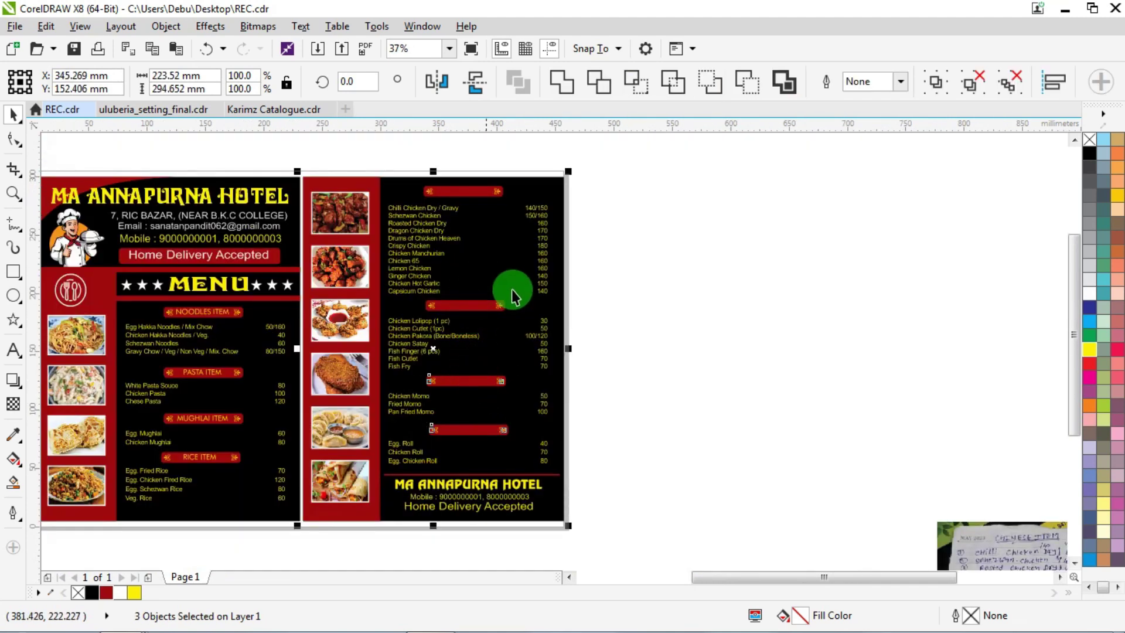
{"action": "key", "text": "Escape"}
Select the four red heading banners on the second panel and align their left edges.
{"action": "left_click", "coordinate": [479, 433]}
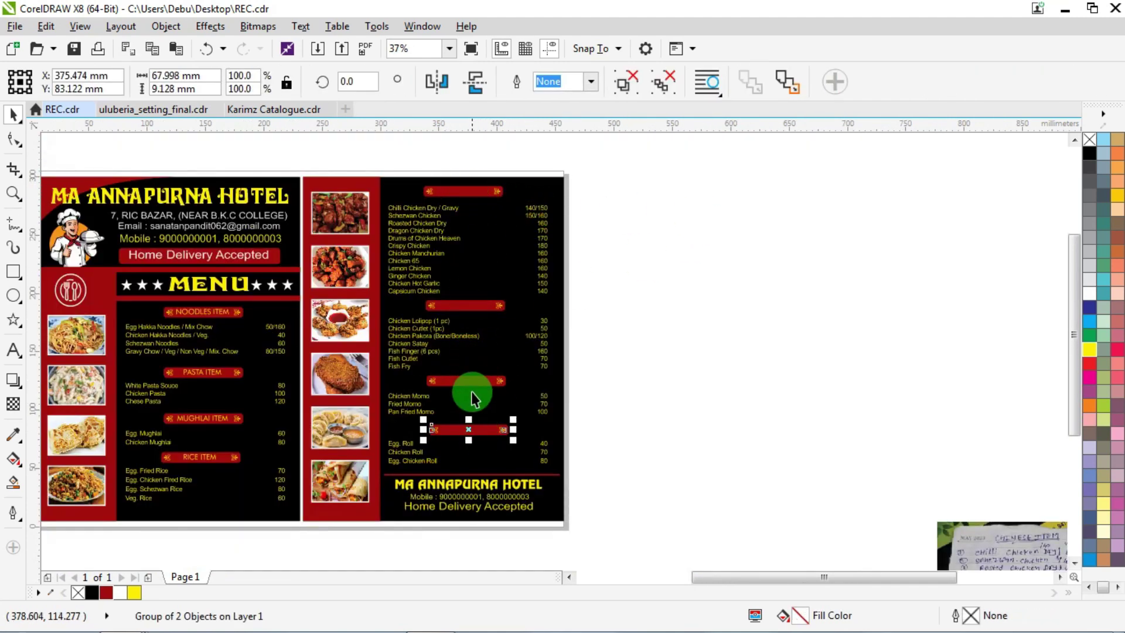
{"action": "left_click", "coordinate": [472, 381], "text": "shift"}
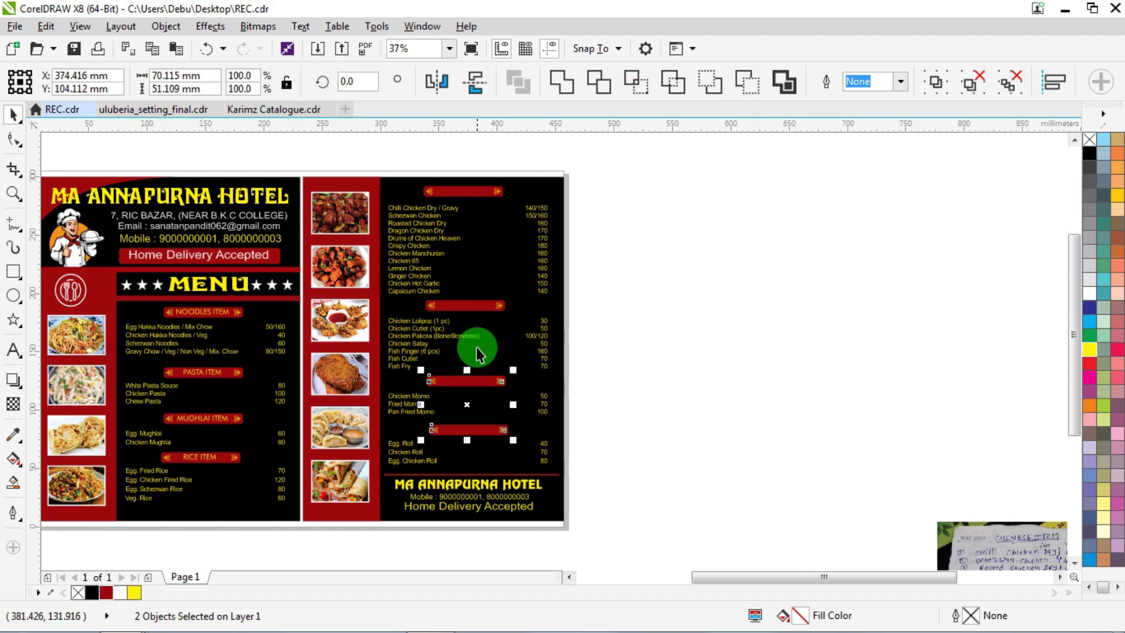
{"action": "left_click", "coordinate": [474, 308], "text": "shift"}
{"action": "left_click", "coordinate": [464, 191], "text": "shift"}
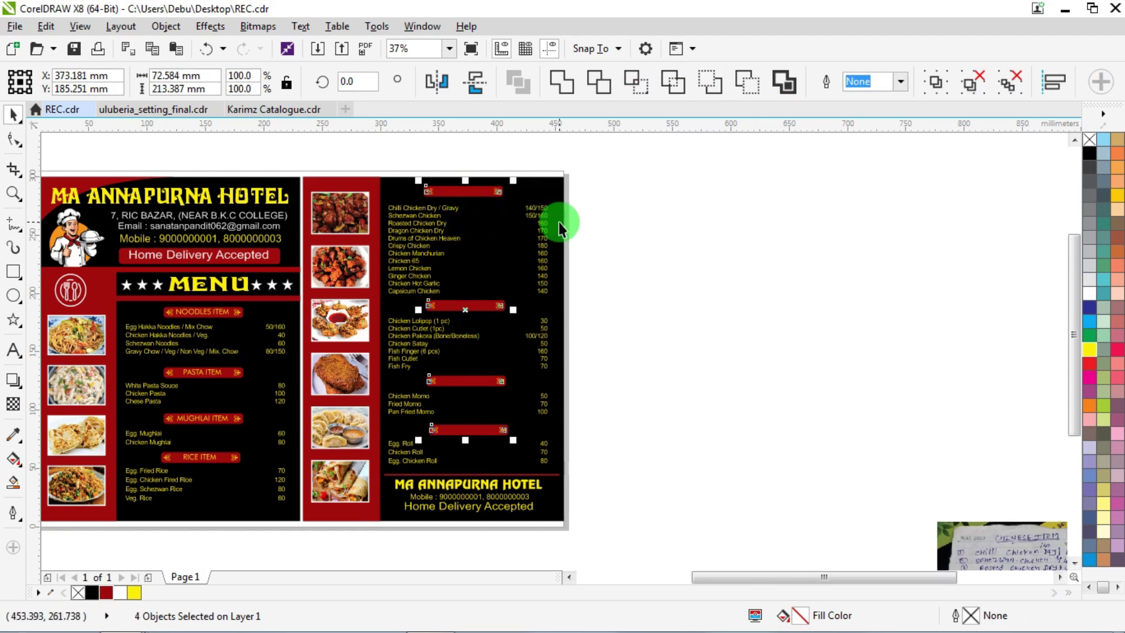
{"action": "key", "text": "l"}
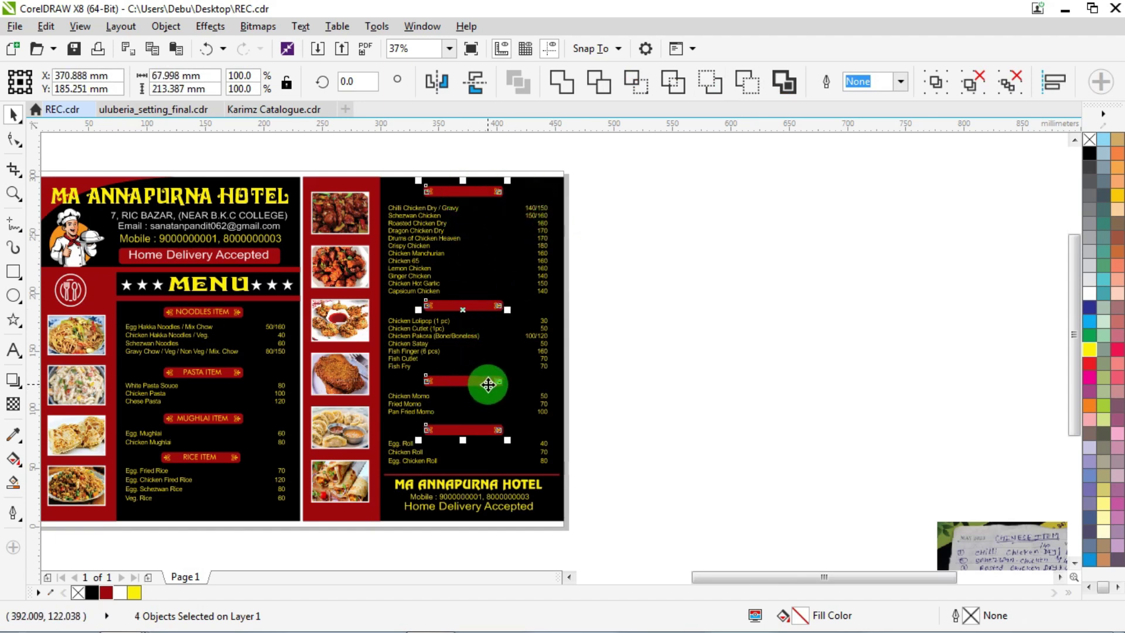
{"action": "left_click", "coordinate": [684, 269]}
Bring both CHINESE ITEM heading texts in front of their red banners.
{"action": "scroll", "coordinate": [479, 161], "scroll_direction": "up", "scroll_amount": 2}
{"action": "left_click_drag", "start_coordinate": [815, 164], "coordinate": [375, 246]}
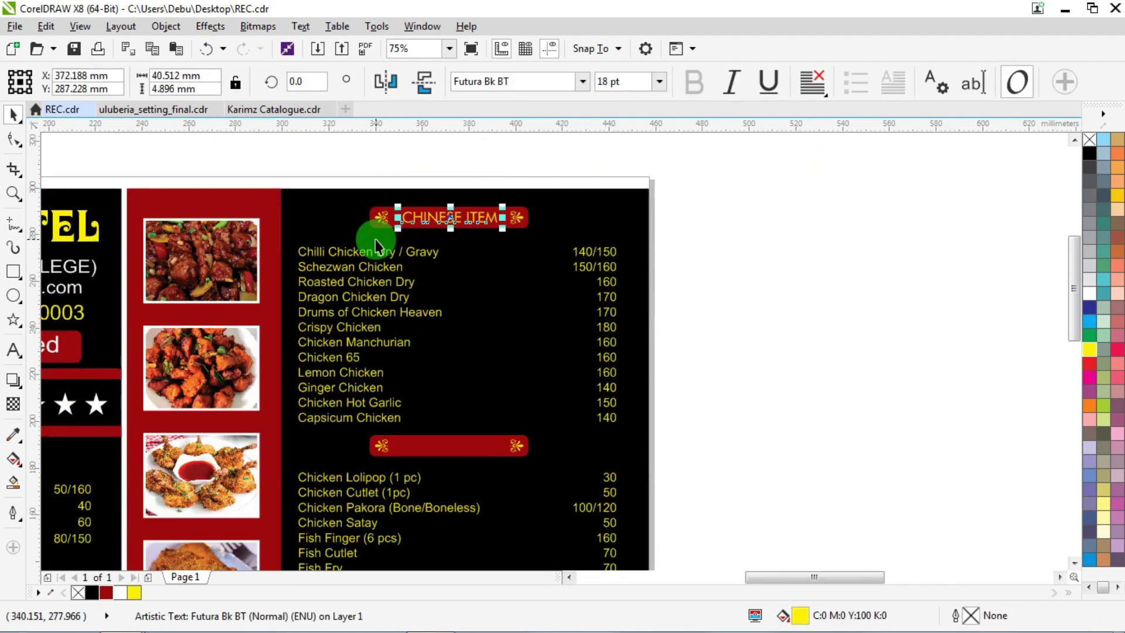
{"action": "left_click_drag", "start_coordinate": [710, 381], "coordinate": [392, 451]}
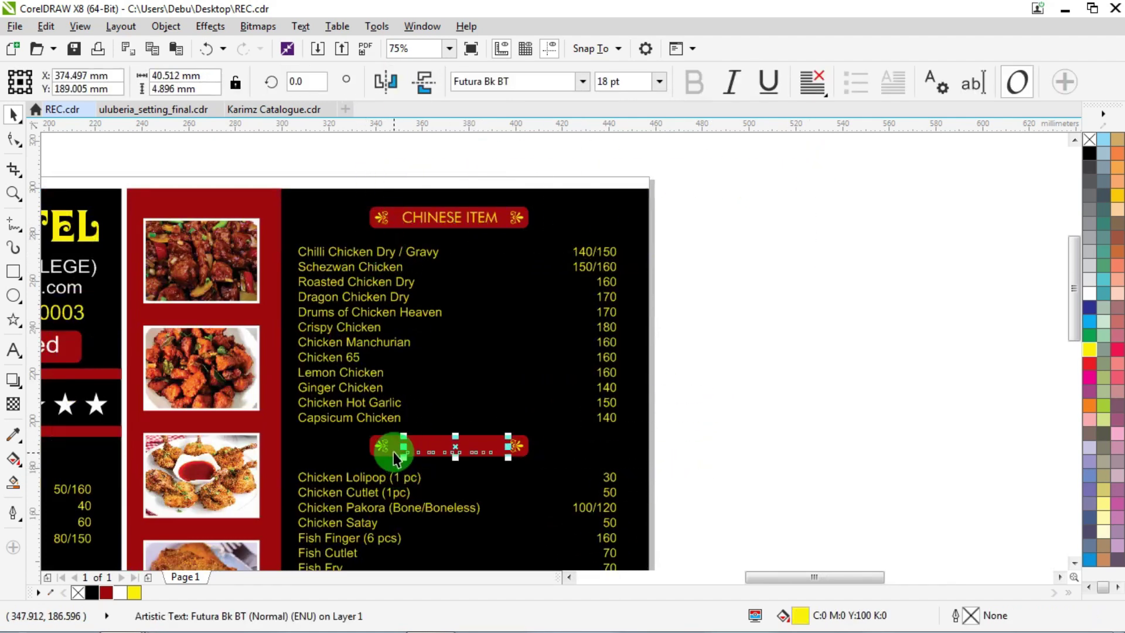
{"action": "scroll", "coordinate": [670, 221], "scroll_direction": "down", "scroll_amount": 2}
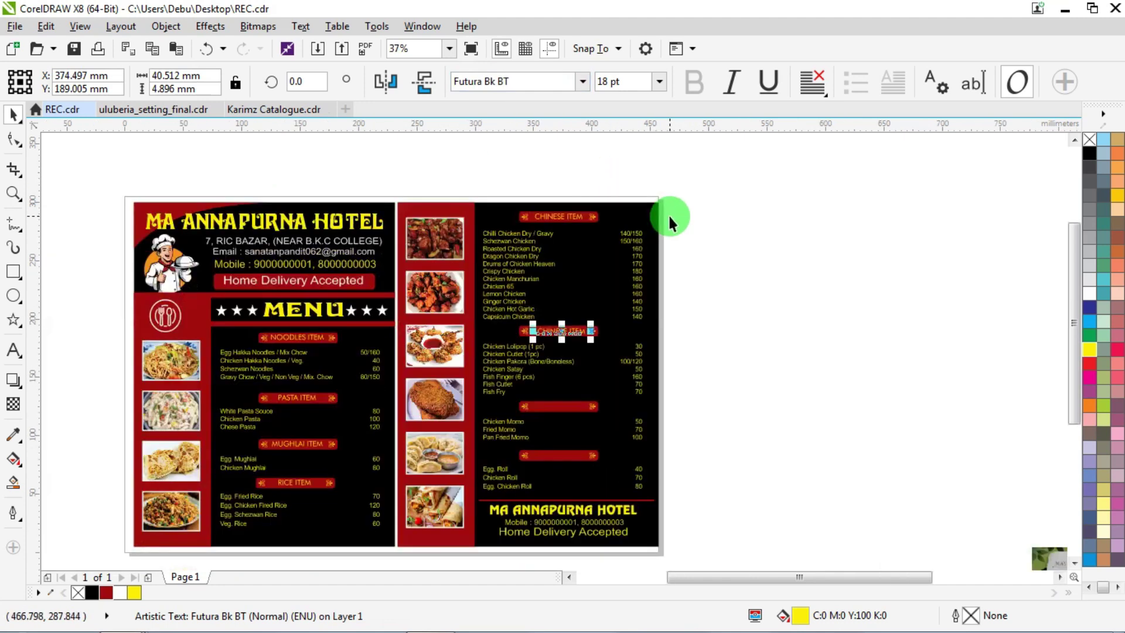
Bring the MOMO ITEM and ROLL ITEM heading texts in front of their red banners.
{"action": "scroll", "coordinate": [582, 439], "scroll_direction": "up", "scroll_amount": 2}
{"action": "left_click_drag", "start_coordinate": [804, 343], "coordinate": [481, 418]}
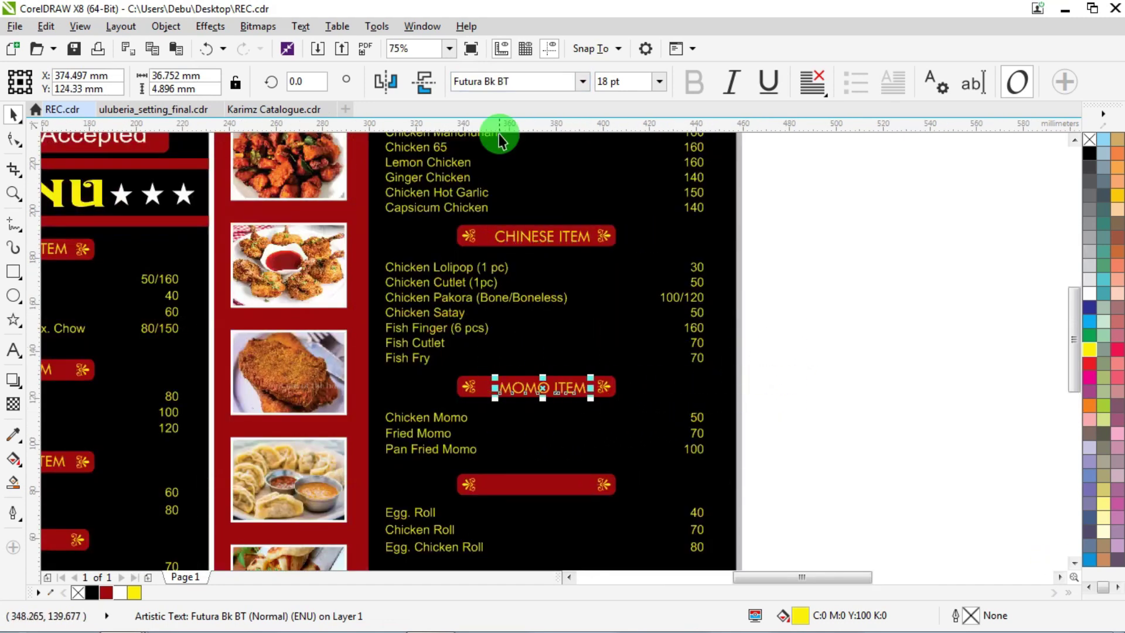
{"action": "scroll", "coordinate": [540, 276], "scroll_direction": "down", "scroll_amount": 2}
{"action": "scroll", "coordinate": [598, 390], "scroll_direction": "up", "scroll_amount": 2}
{"action": "left_click_drag", "start_coordinate": [761, 319], "coordinate": [412, 420]}
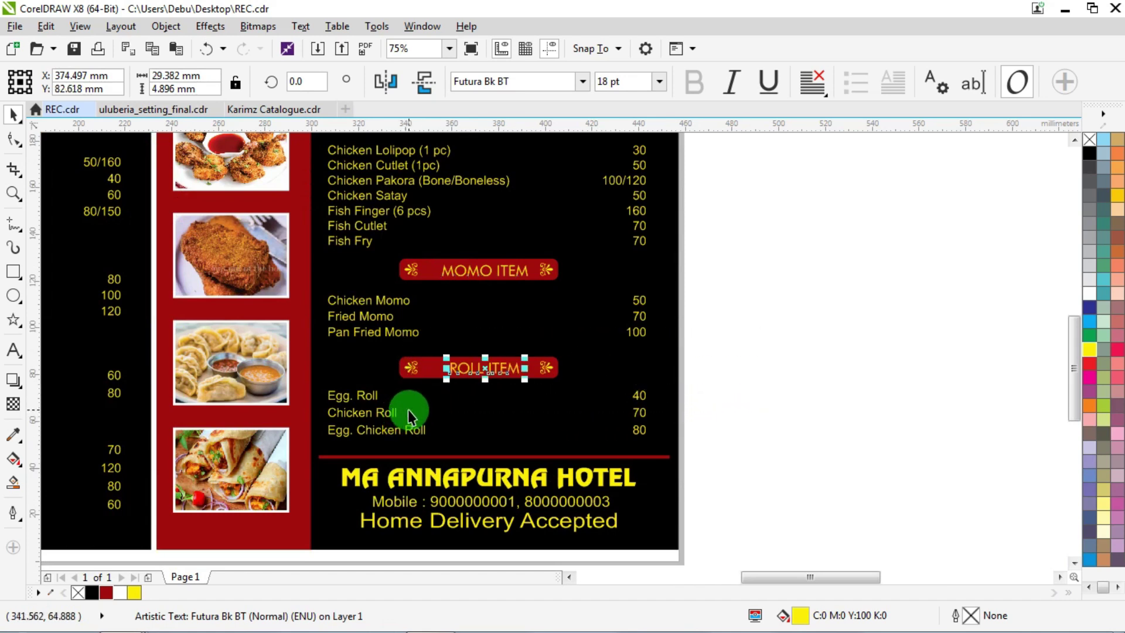
{"action": "left_click", "coordinate": [806, 290]}
Center the ROLL ITEM text horizontally on its red banner.
{"action": "scroll", "coordinate": [472, 390], "scroll_direction": "up", "scroll_amount": 2}
{"action": "left_click", "coordinate": [464, 354]}
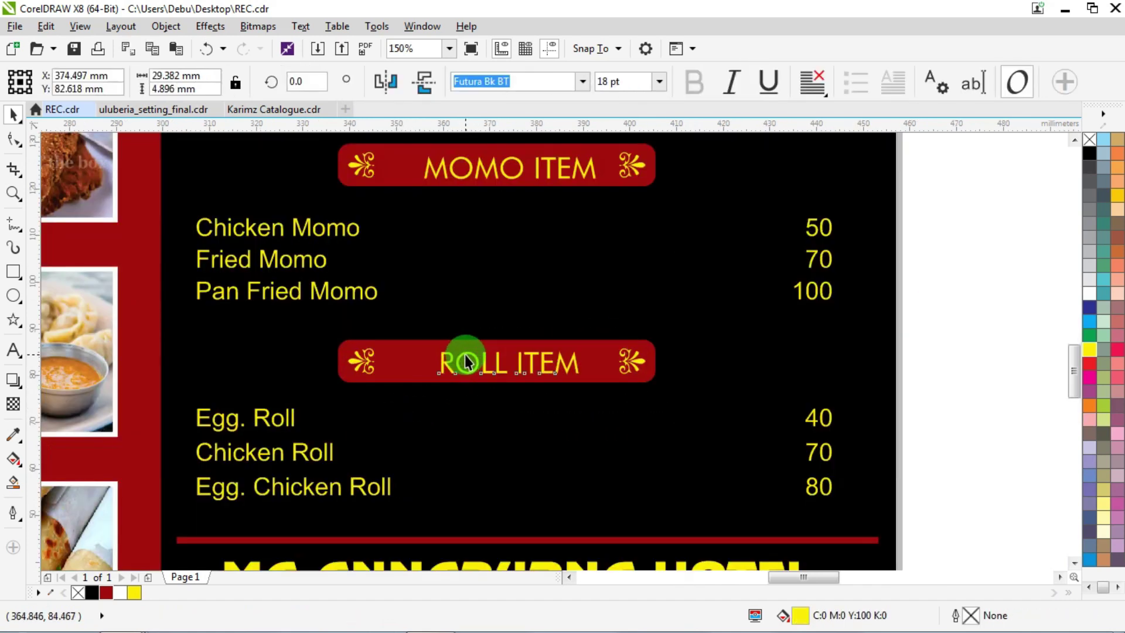
{"action": "scroll", "coordinate": [406, 353], "scroll_direction": "up", "scroll_amount": 2}
{"action": "left_click", "coordinate": [419, 350], "text": "shift"}
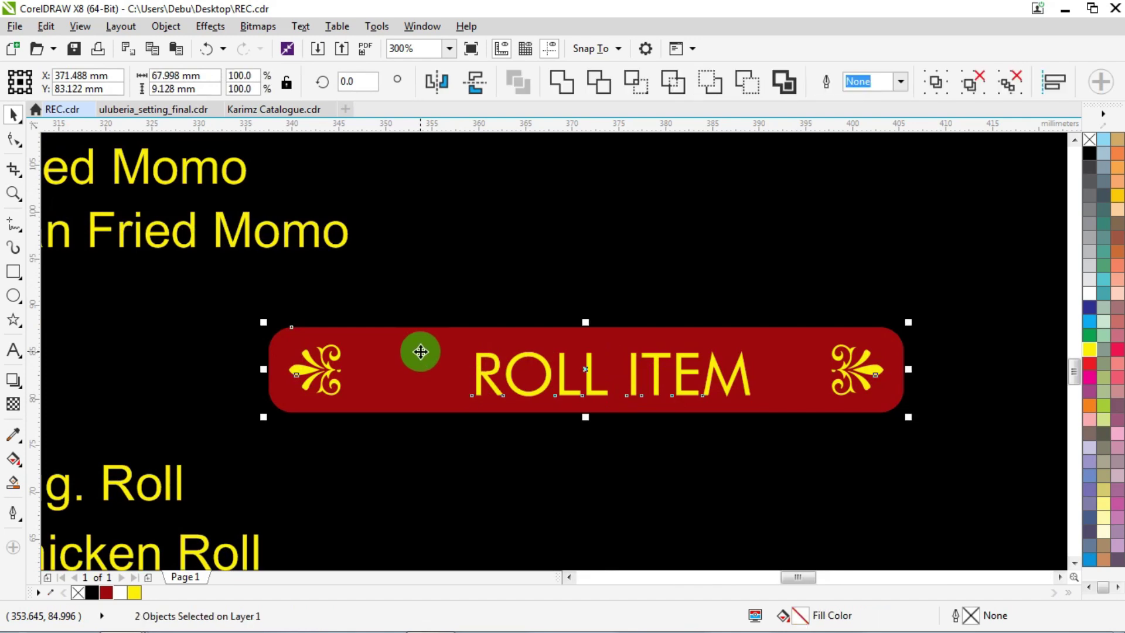
{"action": "key", "text": "c"}
Center the MOMO ITEM text horizontally on its red banner.
{"action": "scroll", "coordinate": [415, 345], "scroll_direction": "down", "scroll_amount": 2}
{"action": "scroll", "coordinate": [485, 310], "scroll_direction": "up", "scroll_amount": 2}
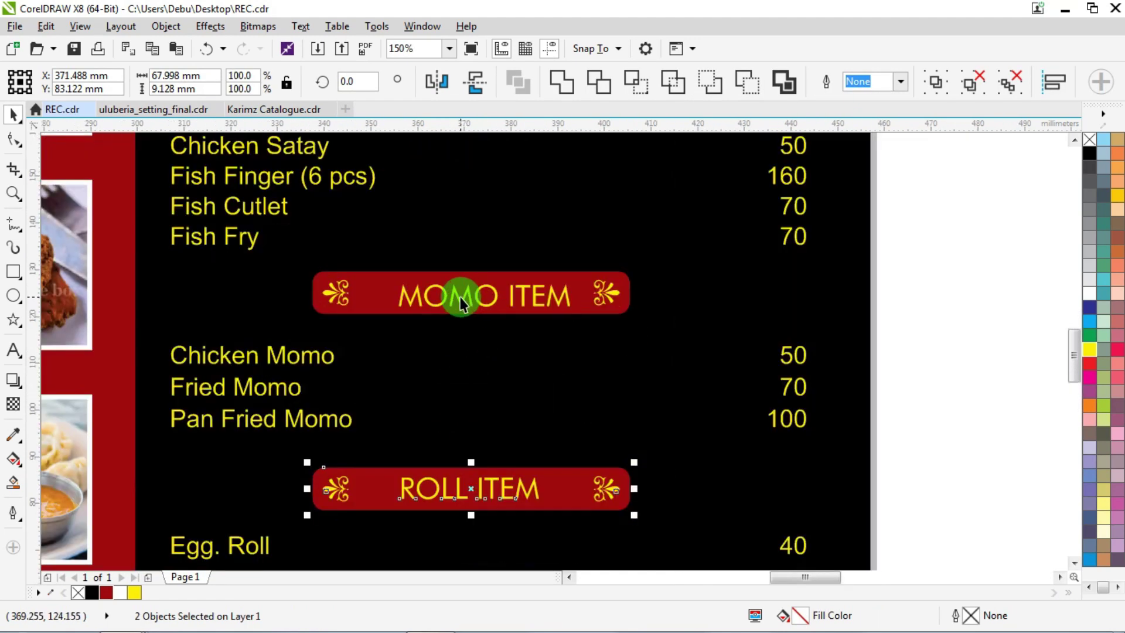
{"action": "left_click", "coordinate": [461, 302]}
{"action": "left_click", "coordinate": [384, 273], "text": "shift"}
{"action": "key", "text": "c"}
{"action": "scroll", "coordinate": [457, 230], "scroll_direction": "down", "scroll_amount": 4}
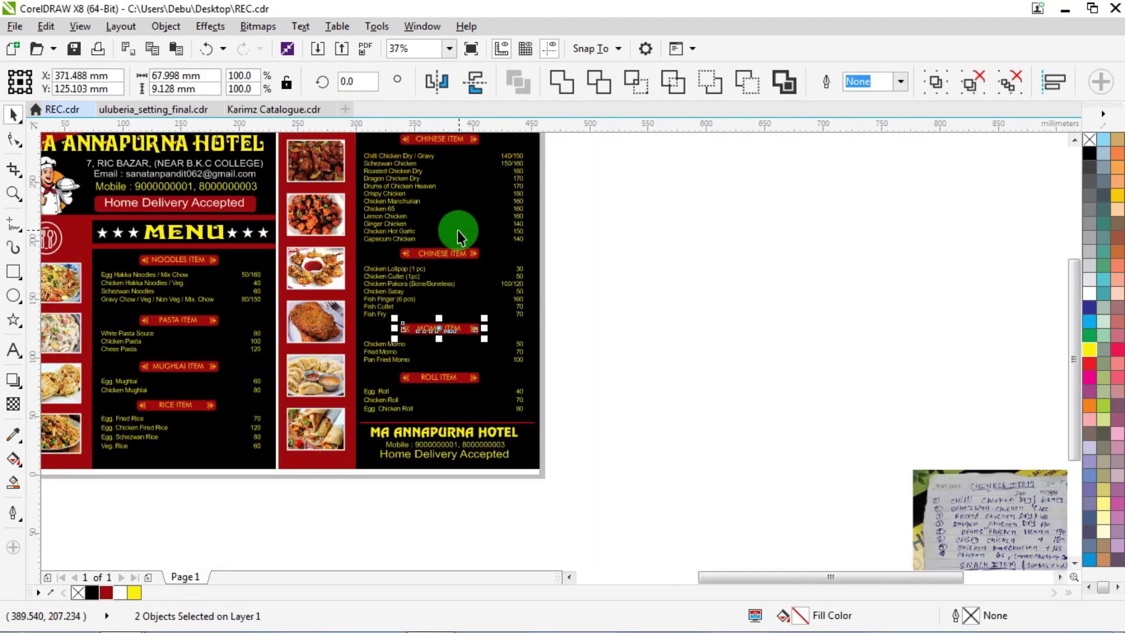
Center the CHINESE ITEM text above the Chicken Lolipop list horizontally on its red banner.
{"action": "scroll", "coordinate": [438, 258], "scroll_direction": "up", "scroll_amount": 4}
{"action": "left_click", "coordinate": [438, 259]}
{"action": "left_click", "coordinate": [287, 270], "text": "shift"}
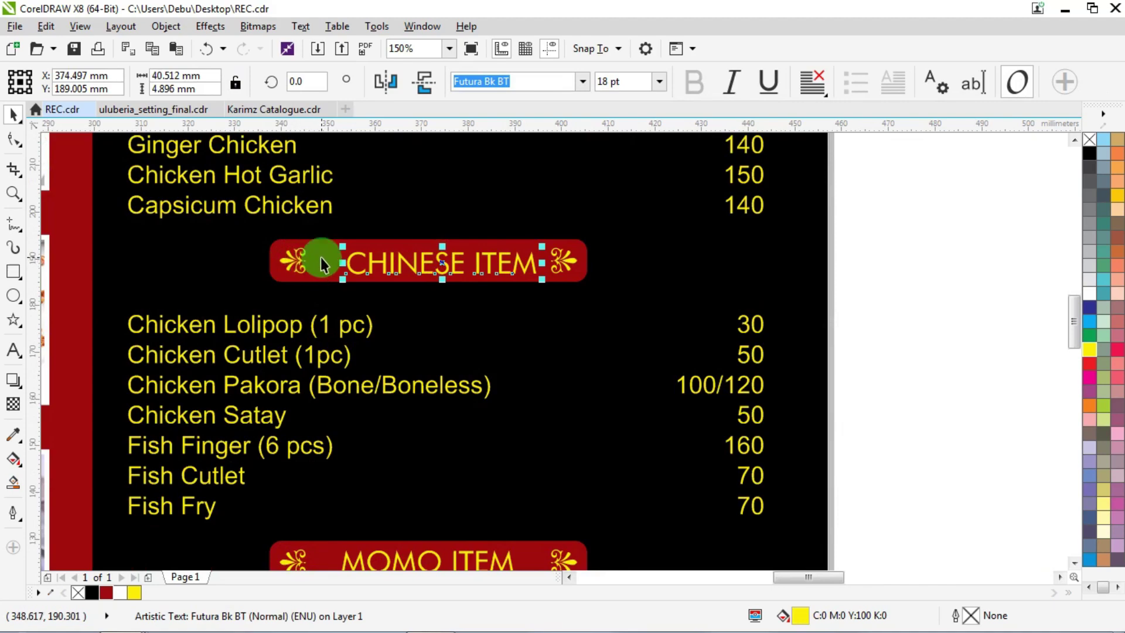
{"action": "key", "text": "c"}
{"action": "scroll", "coordinate": [373, 292], "scroll_direction": "down", "scroll_amount": 3}
Center the CHINESE ITEM text above the Chilli Chicken list horizontally on its red banner.
{"action": "scroll", "coordinate": [410, 263], "scroll_direction": "up", "scroll_amount": 1}
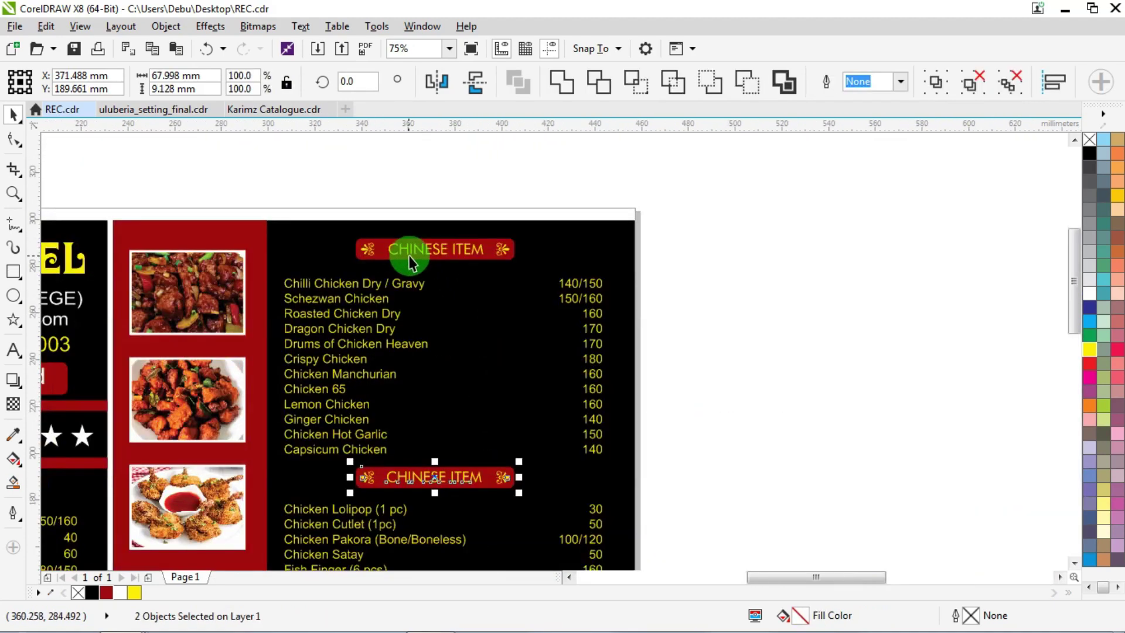
{"action": "left_click", "coordinate": [411, 262]}
{"action": "scroll", "coordinate": [409, 252], "scroll_direction": "up", "scroll_amount": 1}
{"action": "left_click", "coordinate": [381, 240], "text": "shift"}
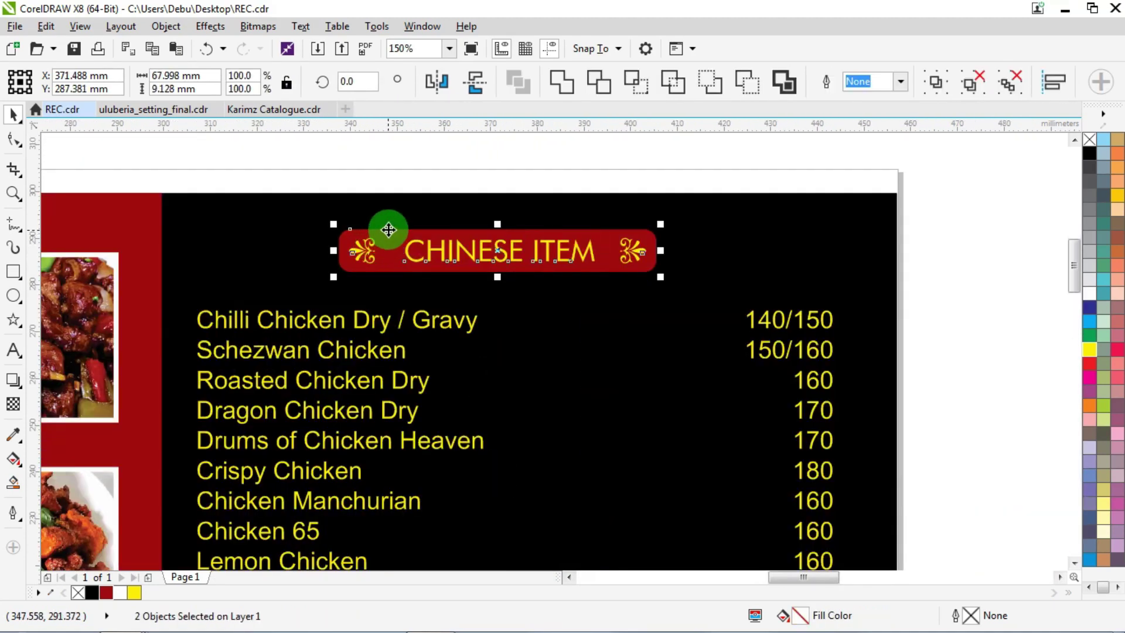
{"action": "scroll", "coordinate": [328, 233], "scroll_direction": "down", "scroll_amount": 2}
{"action": "left_click", "coordinate": [666, 230]}
Review the food photos, section headings and item lists across both panels of the menu.
{"action": "scroll", "coordinate": [246, 284], "scroll_direction": "up", "scroll_amount": 3}
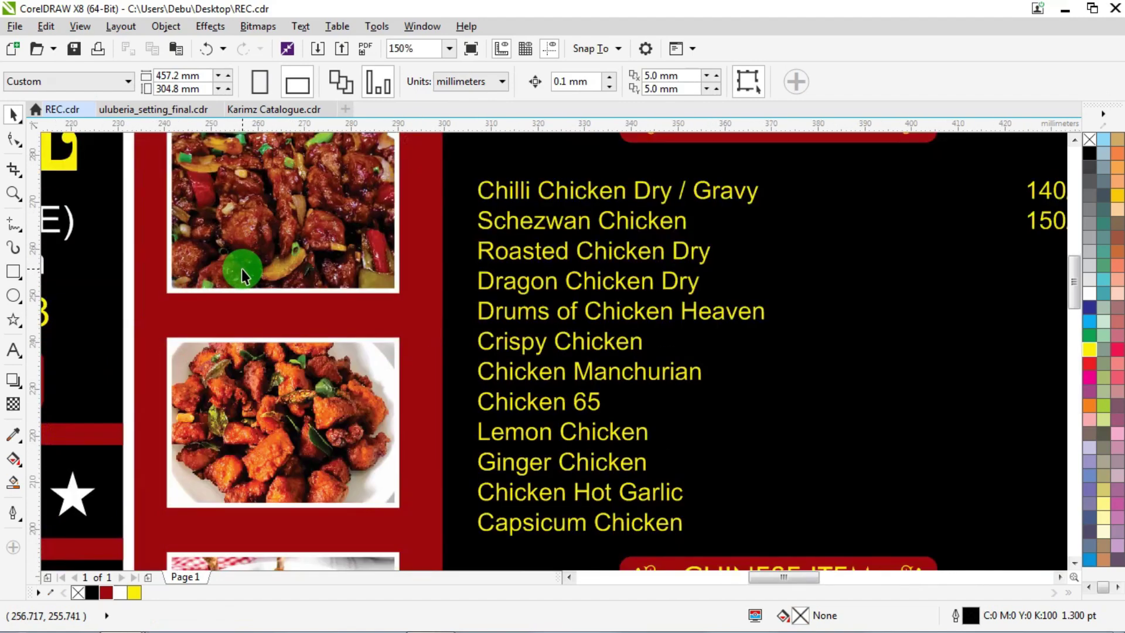
{"action": "scroll", "coordinate": [251, 255], "scroll_direction": "down", "scroll_amount": 2}
{"action": "scroll", "coordinate": [283, 193], "scroll_direction": "up", "scroll_amount": 1}
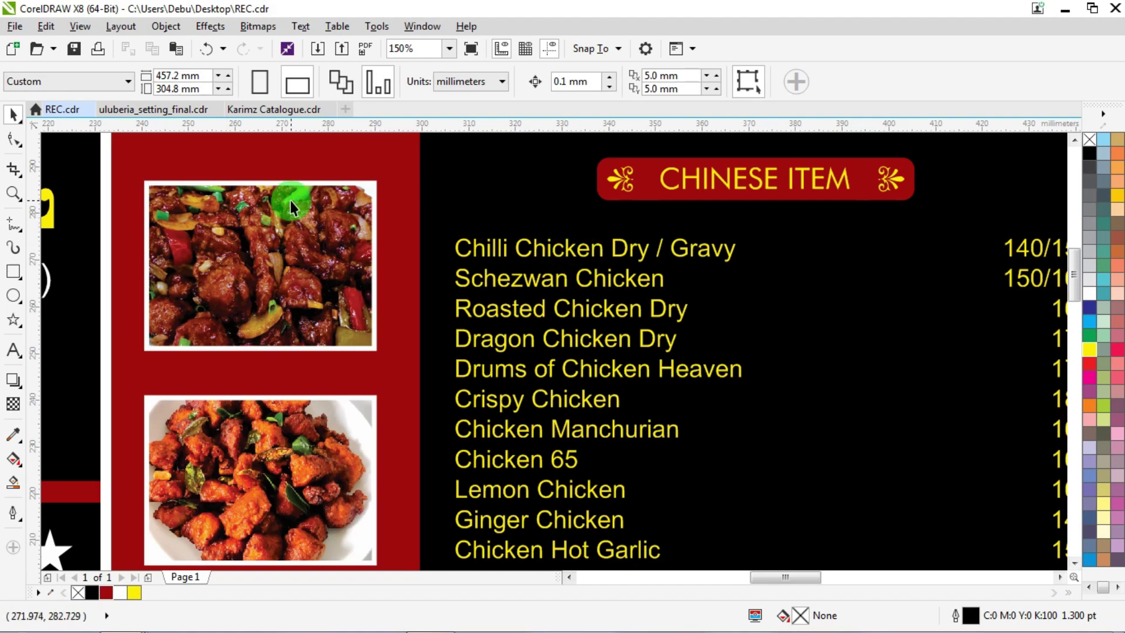
{"action": "scroll", "coordinate": [290, 201], "scroll_direction": "down", "scroll_amount": 2}
{"action": "scroll", "coordinate": [339, 384], "scroll_direction": "up", "scroll_amount": 1}
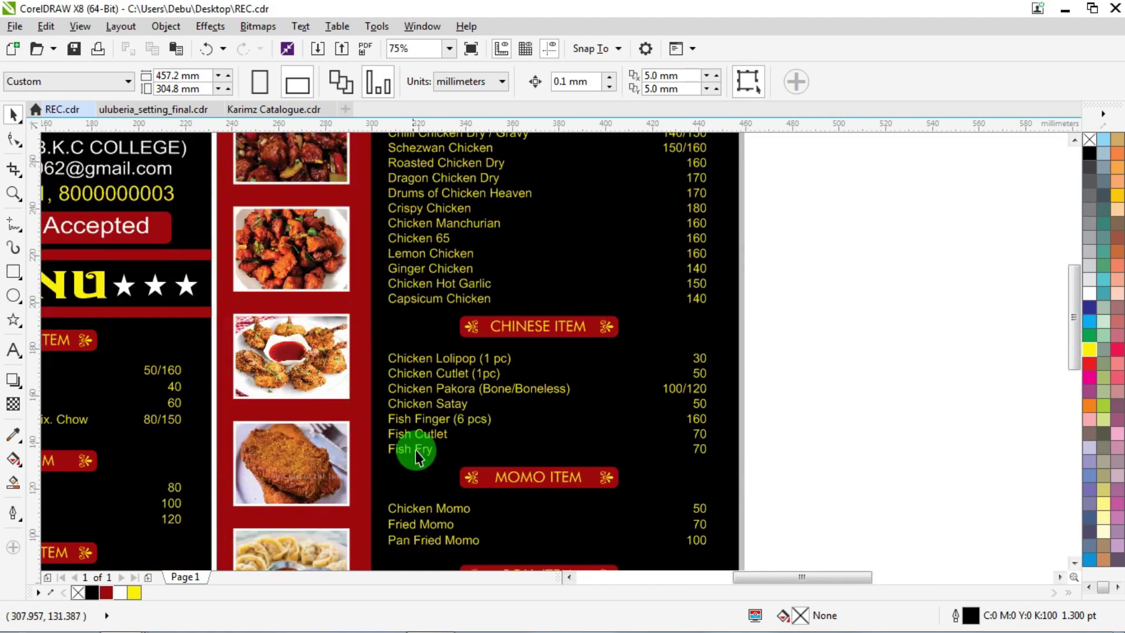
{"action": "scroll", "coordinate": [404, 325], "scroll_direction": "down", "scroll_amount": 1}
{"action": "scroll", "coordinate": [357, 454], "scroll_direction": "up", "scroll_amount": 1}
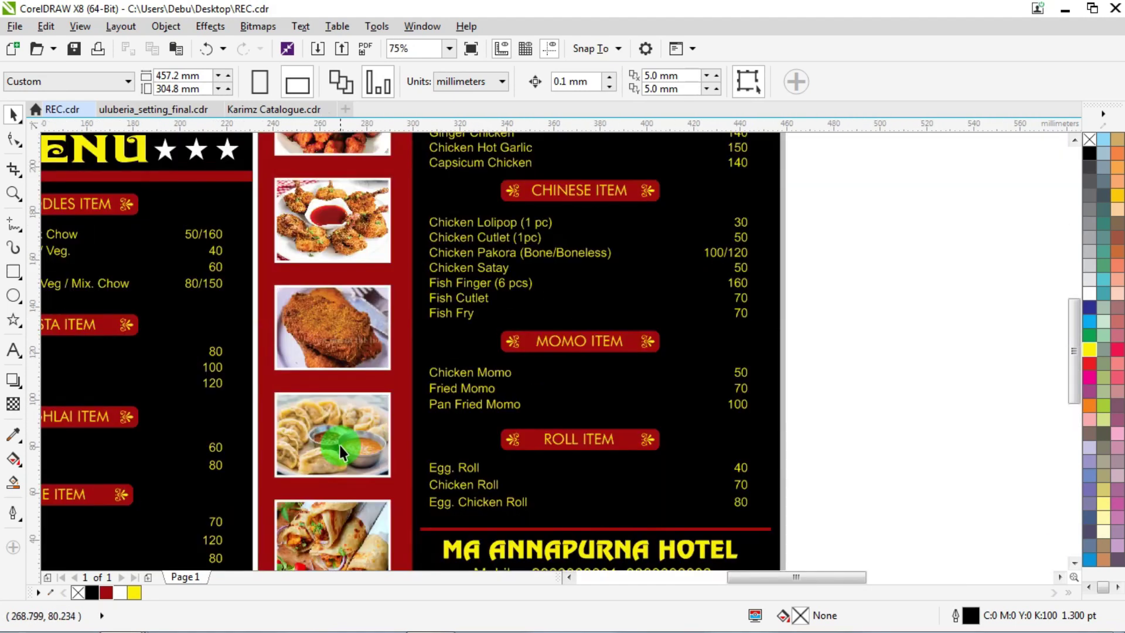
{"action": "scroll", "coordinate": [334, 447], "scroll_direction": "up", "scroll_amount": 1}
{"action": "scroll", "coordinate": [334, 322], "scroll_direction": "down", "scroll_amount": 1}
{"action": "scroll", "coordinate": [438, 450], "scroll_direction": "up", "scroll_amount": 1}
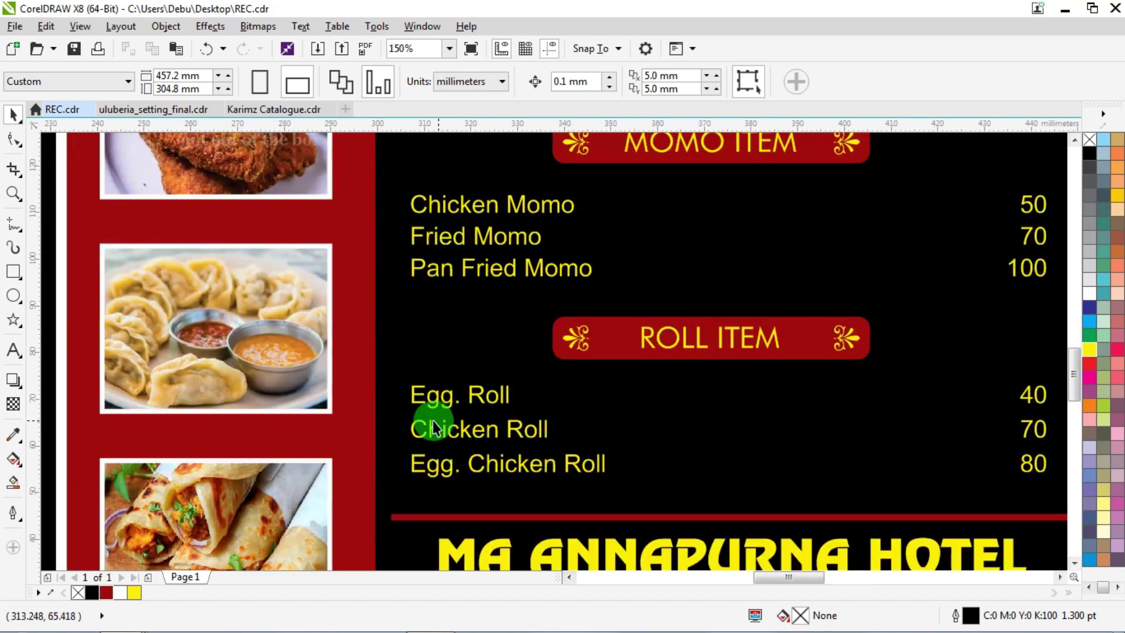
{"action": "scroll", "coordinate": [432, 420], "scroll_direction": "down", "scroll_amount": 1}
{"action": "scroll", "coordinate": [361, 311], "scroll_direction": "down", "scroll_amount": 2}
{"action": "scroll", "coordinate": [363, 308], "scroll_direction": "up", "scroll_amount": 2}
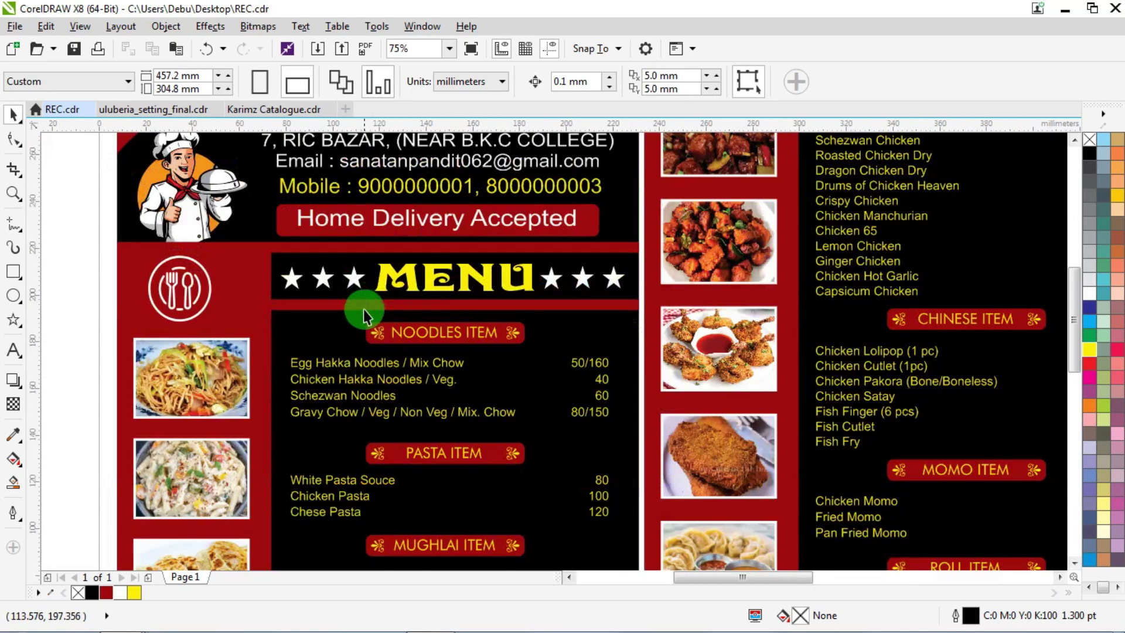
{"action": "scroll", "coordinate": [210, 367], "scroll_direction": "up", "scroll_amount": 1}
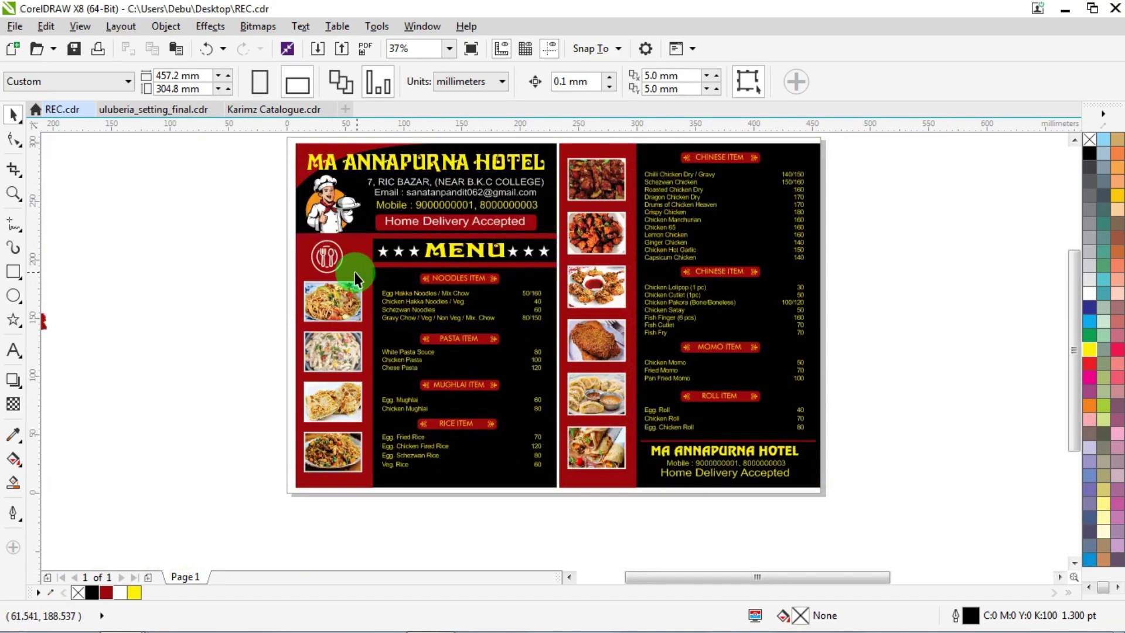
{"action": "scroll", "coordinate": [384, 273], "scroll_direction": "down", "scroll_amount": 2}
{"action": "scroll", "coordinate": [472, 276], "scroll_direction": "down", "scroll_amount": 1}
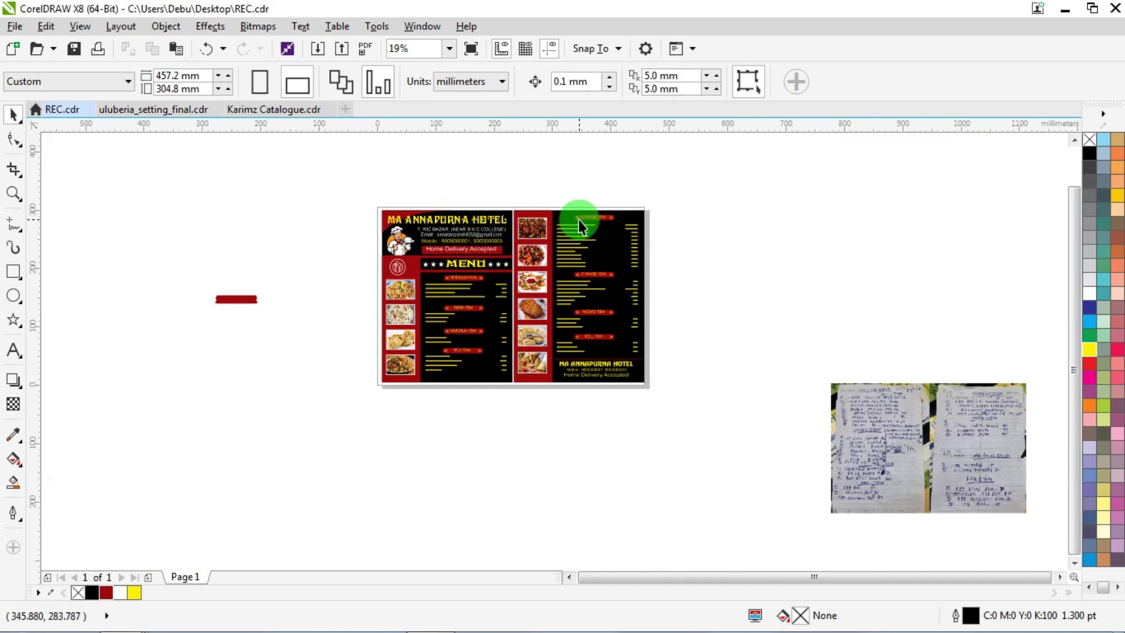
{"action": "scroll", "coordinate": [582, 219], "scroll_direction": "up", "scroll_amount": 2}
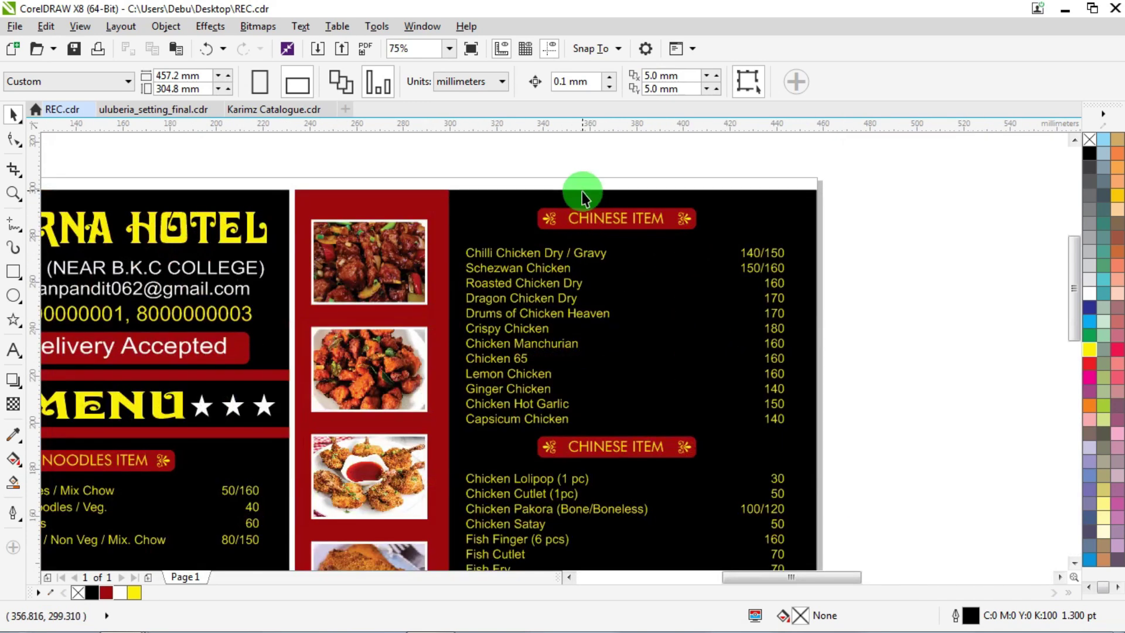